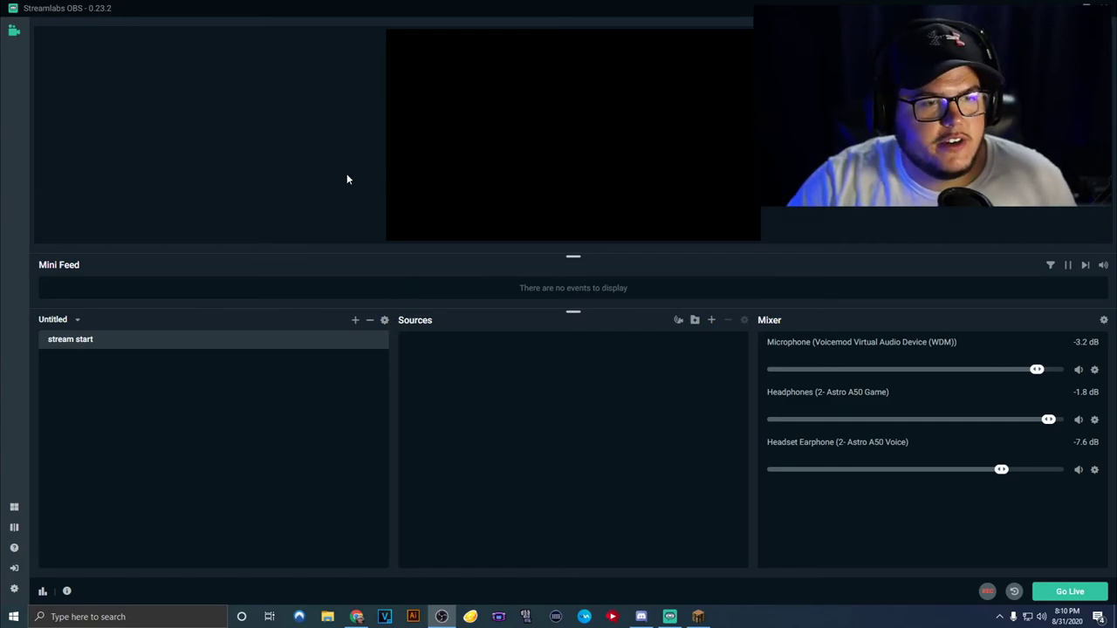
# Step: Set the base canvas resolution in the video settings to 3840x1080
pyautogui.click(315, 147)
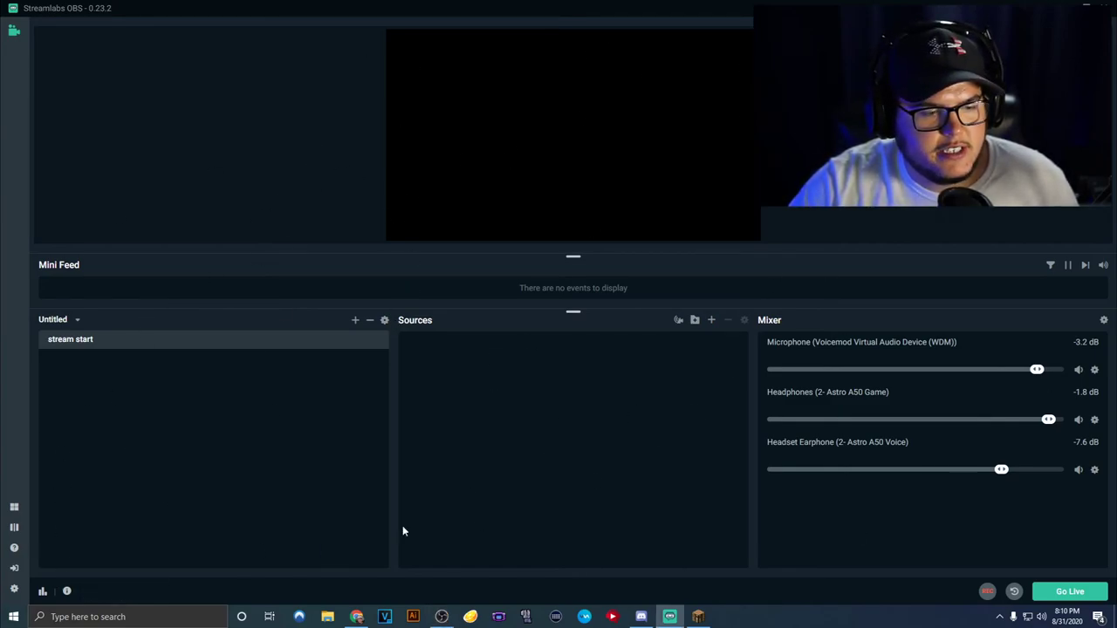
pyautogui.click(14, 591)
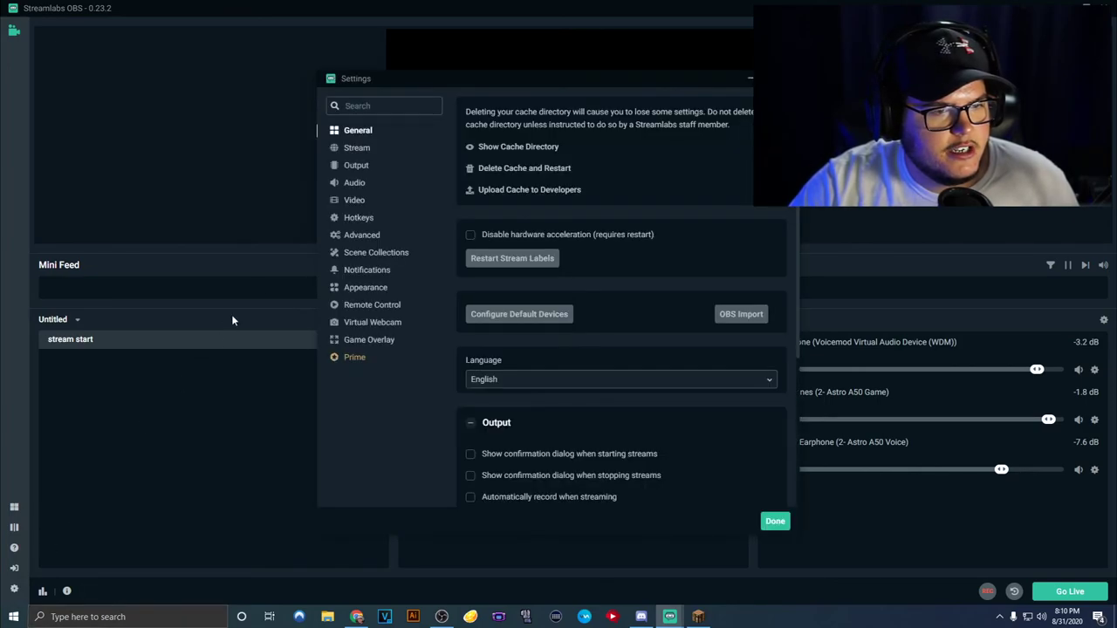
pyautogui.click(360, 201)
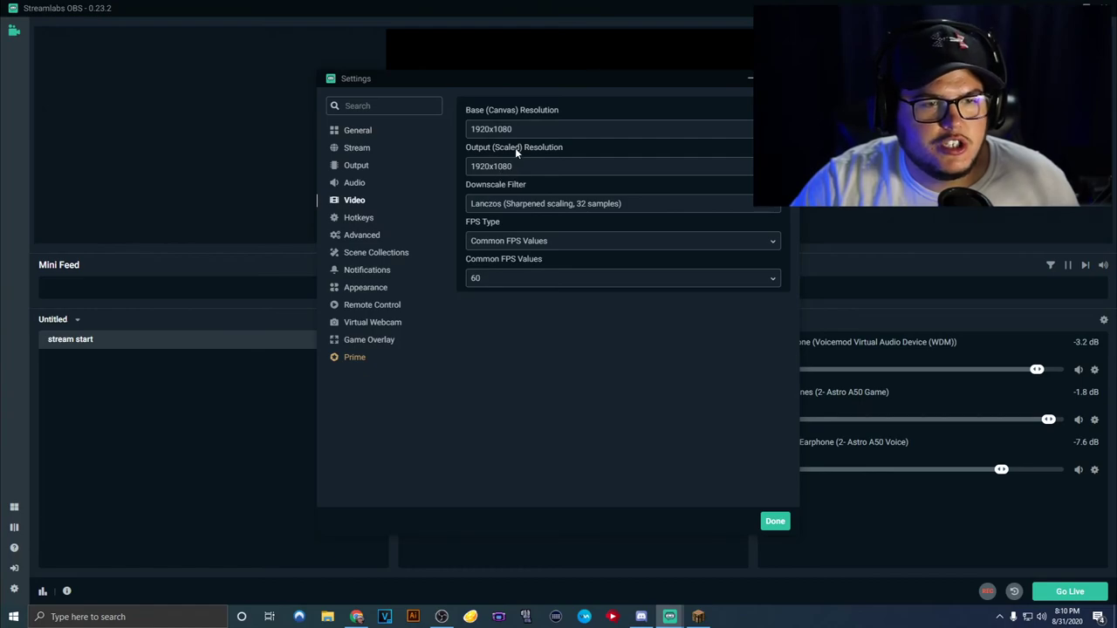
pyautogui.click(531, 131)
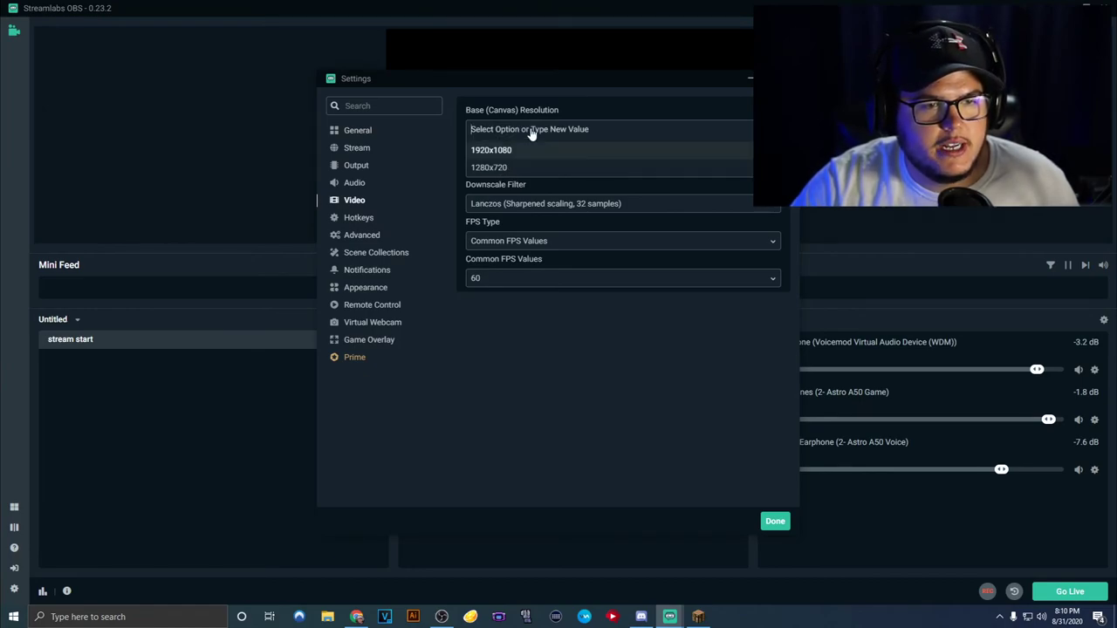
pyautogui.write('3840')
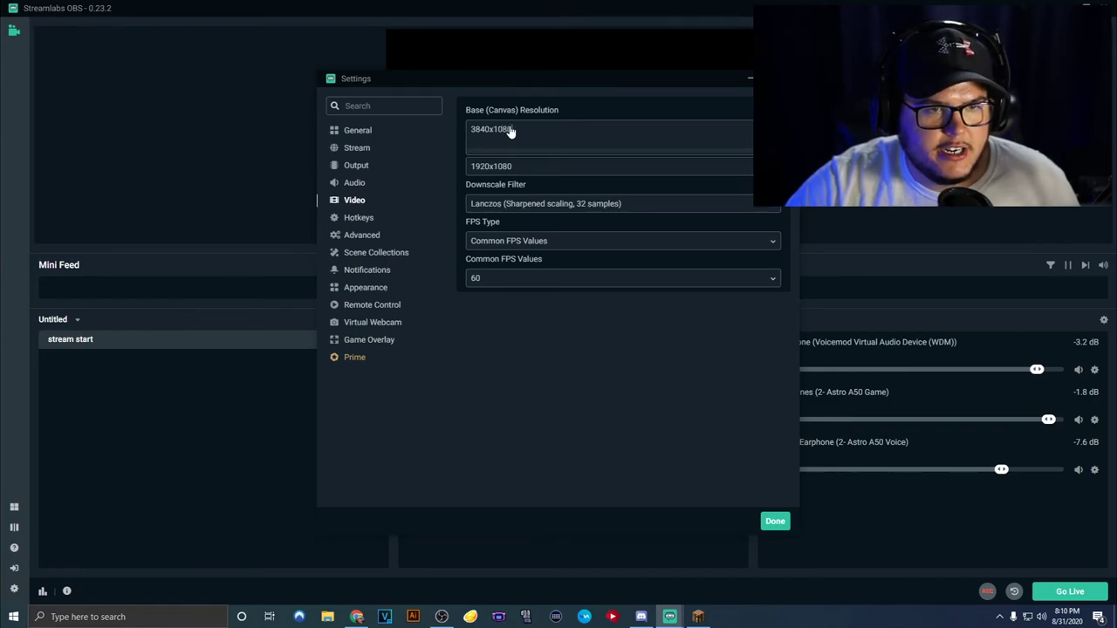
pyautogui.write('x1080')
pyautogui.press('Return')
# Step: Set the output scaled resolution to 3840x1080 and close the settings
pyautogui.click(532, 174)
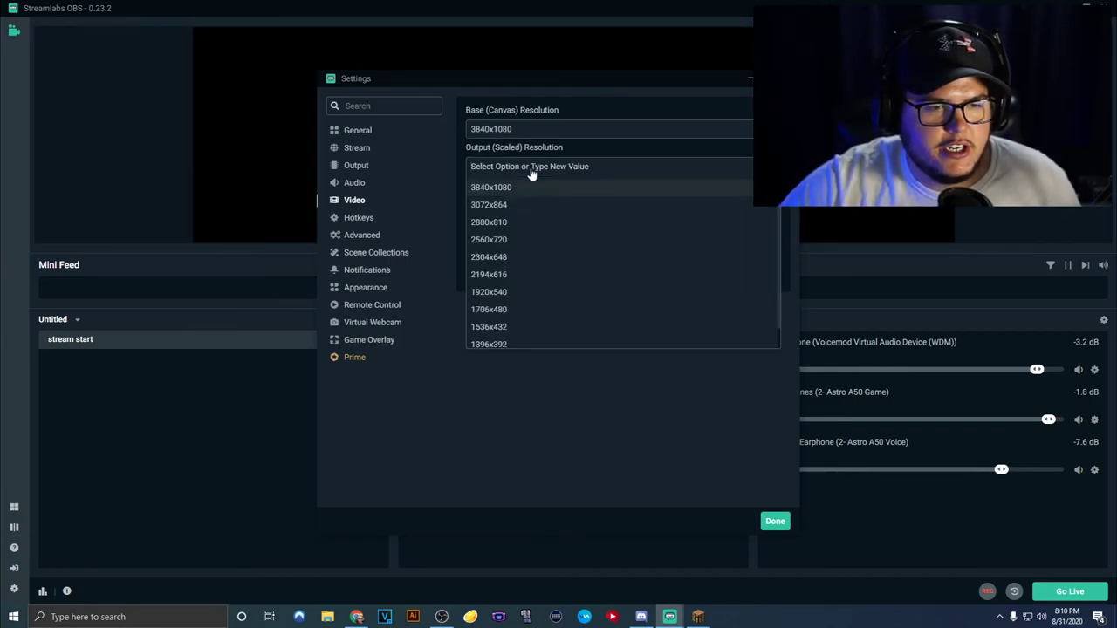
pyautogui.click(527, 188)
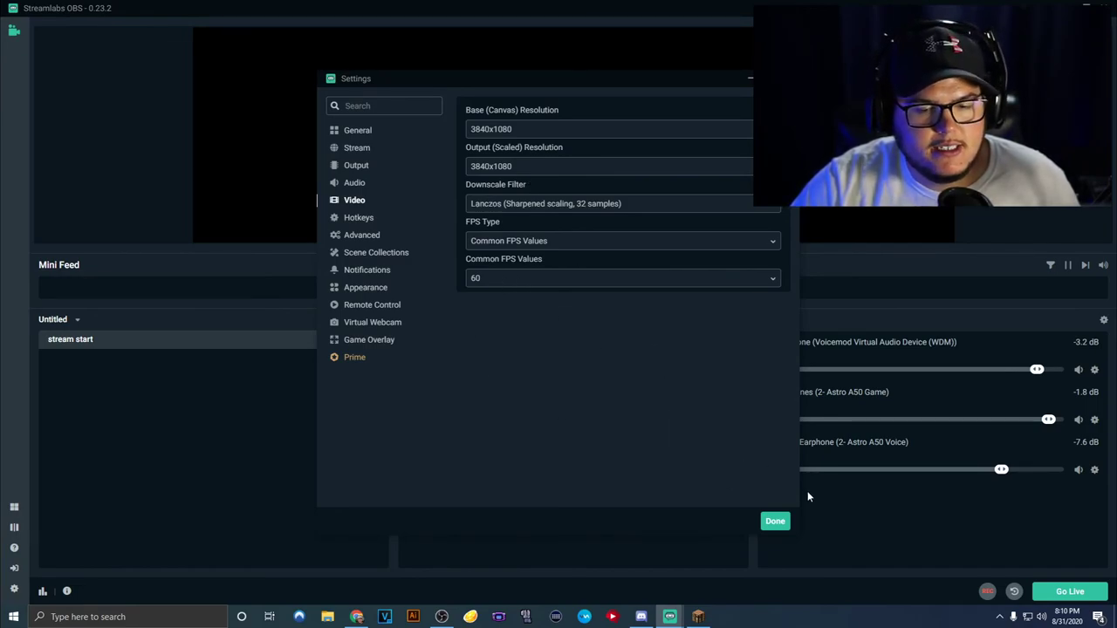
pyautogui.click(776, 524)
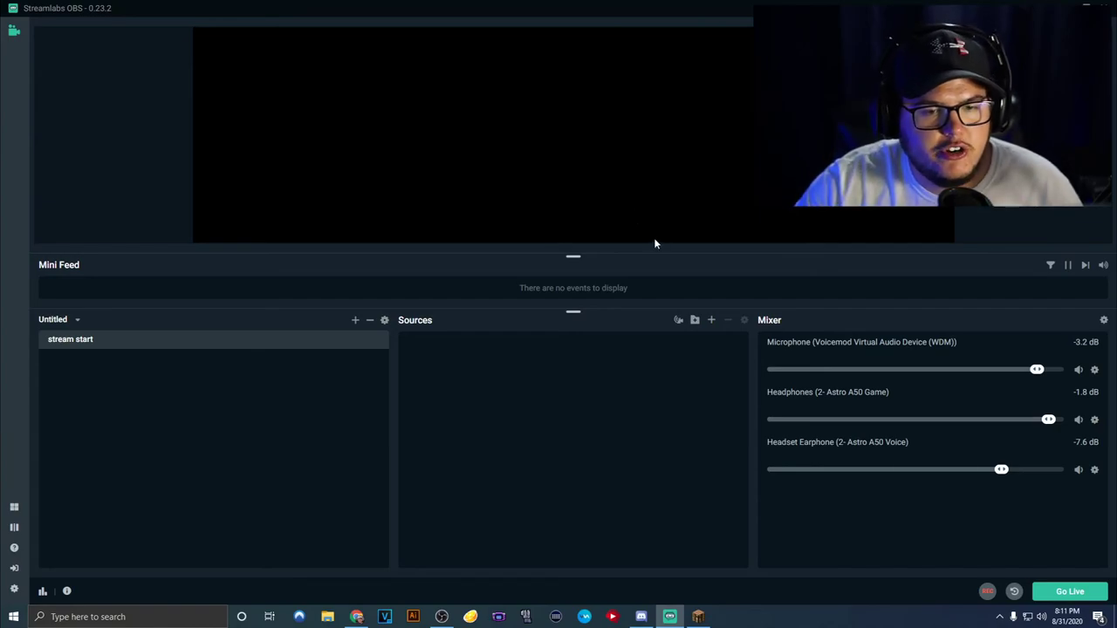
# Step: Add a Video Capture Device source named webcam to the stream start scene, keeping its default device settings
pyautogui.click(712, 321)
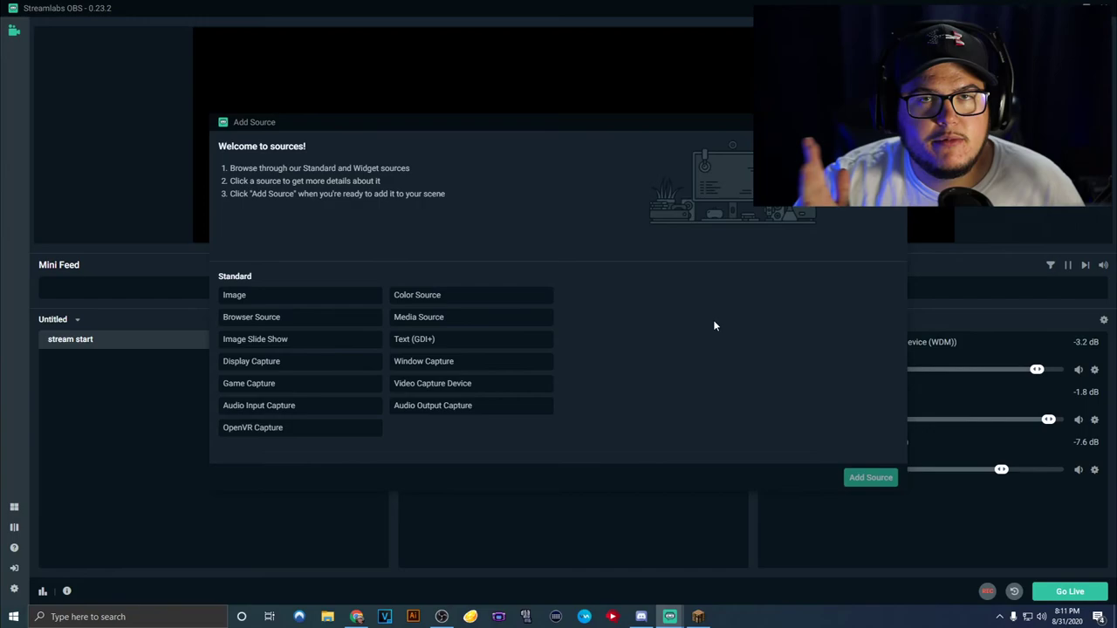
pyautogui.click(436, 385)
pyautogui.click(869, 477)
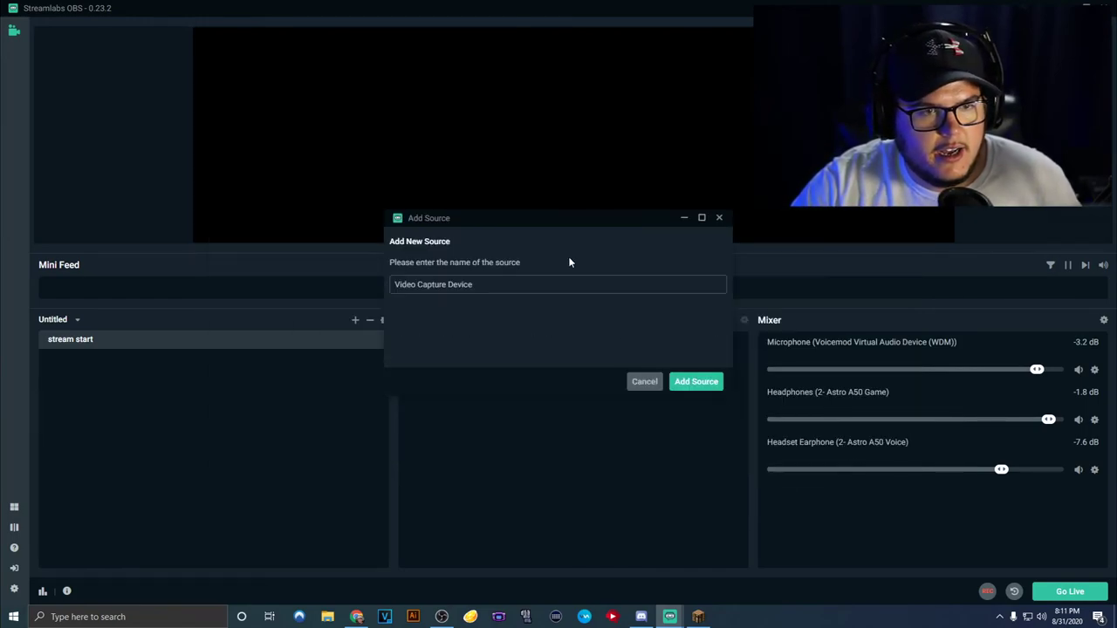
pyautogui.hotkey('ctrl', 'a')
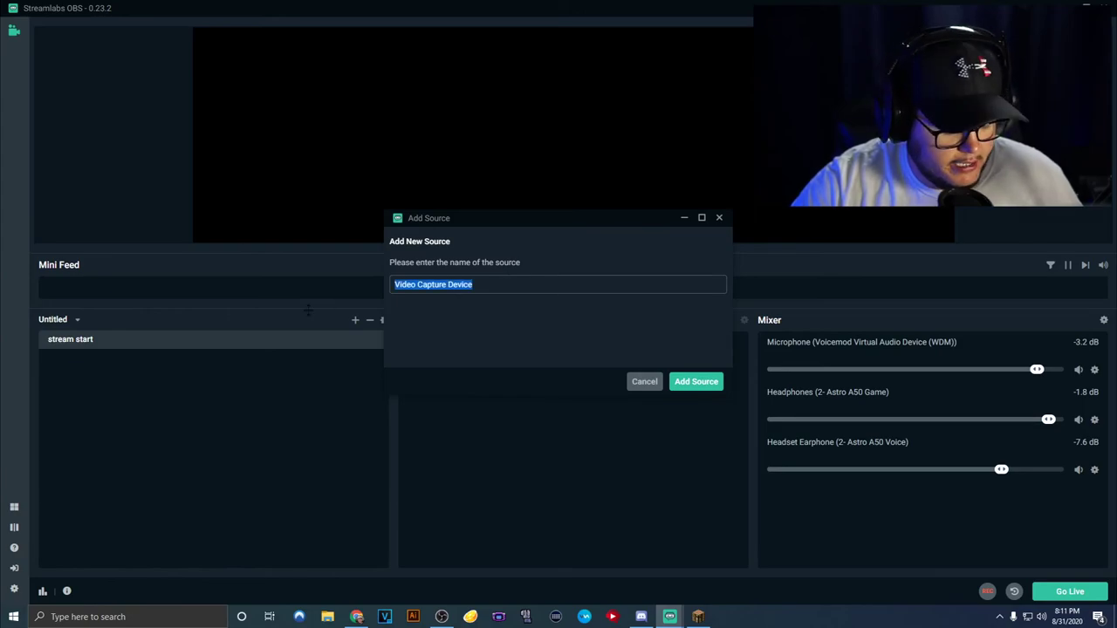
pyautogui.write('webcam')
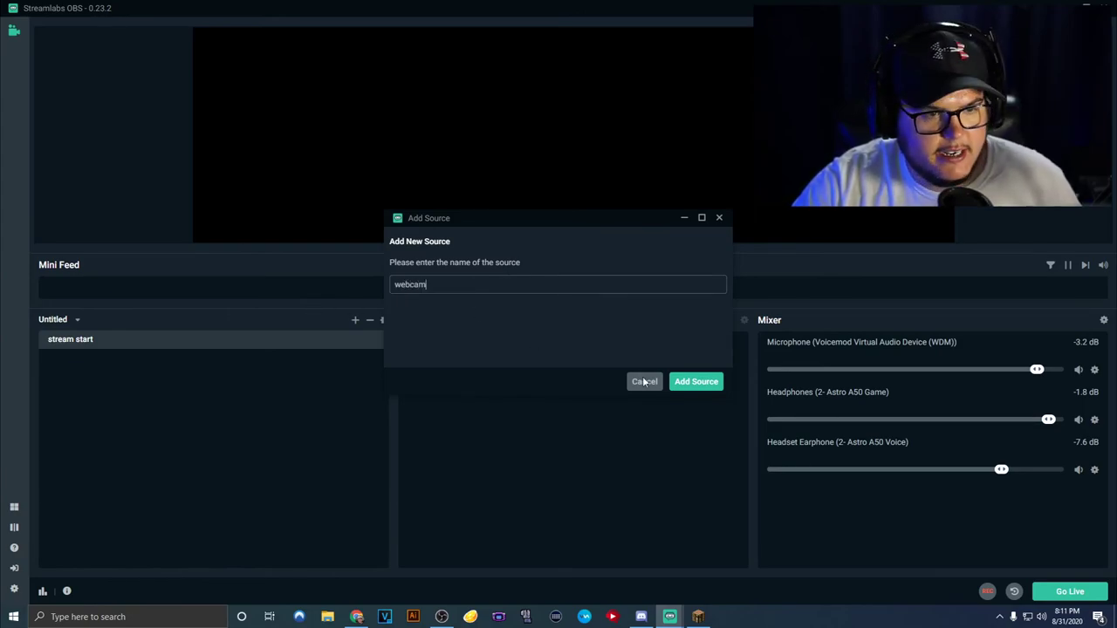
pyautogui.click(696, 382)
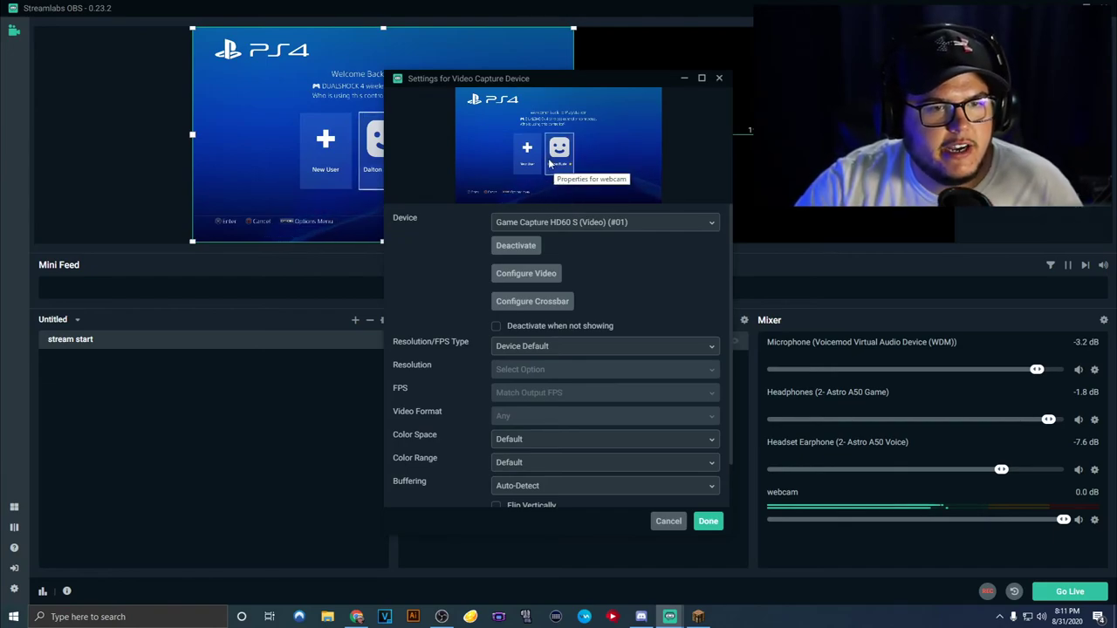
pyautogui.scroll(-3, 576, 323)
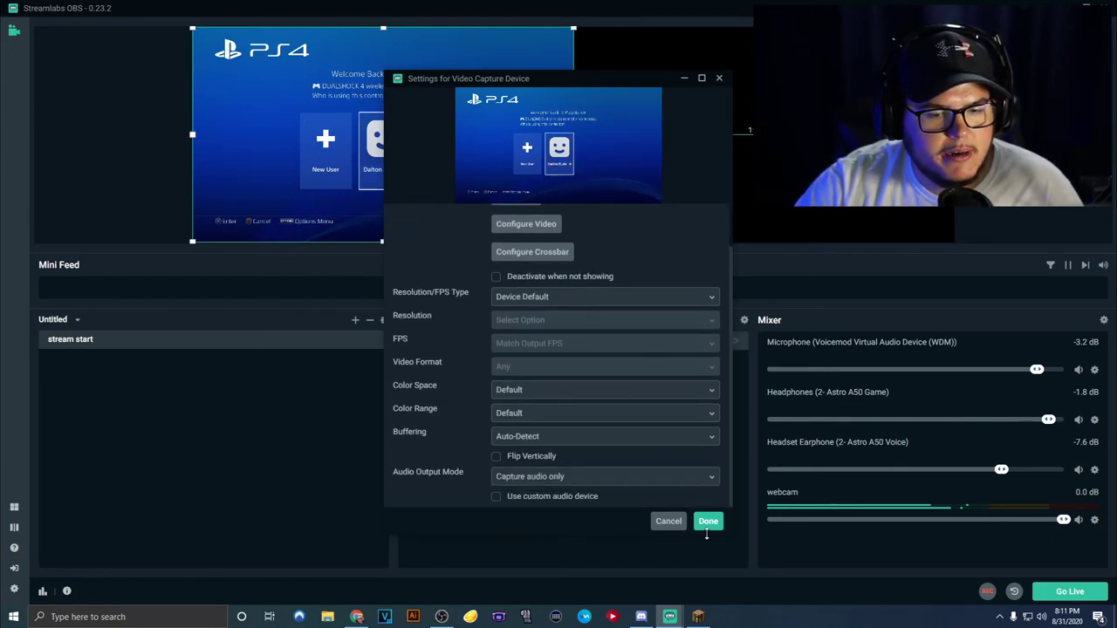
pyautogui.click(708, 521)
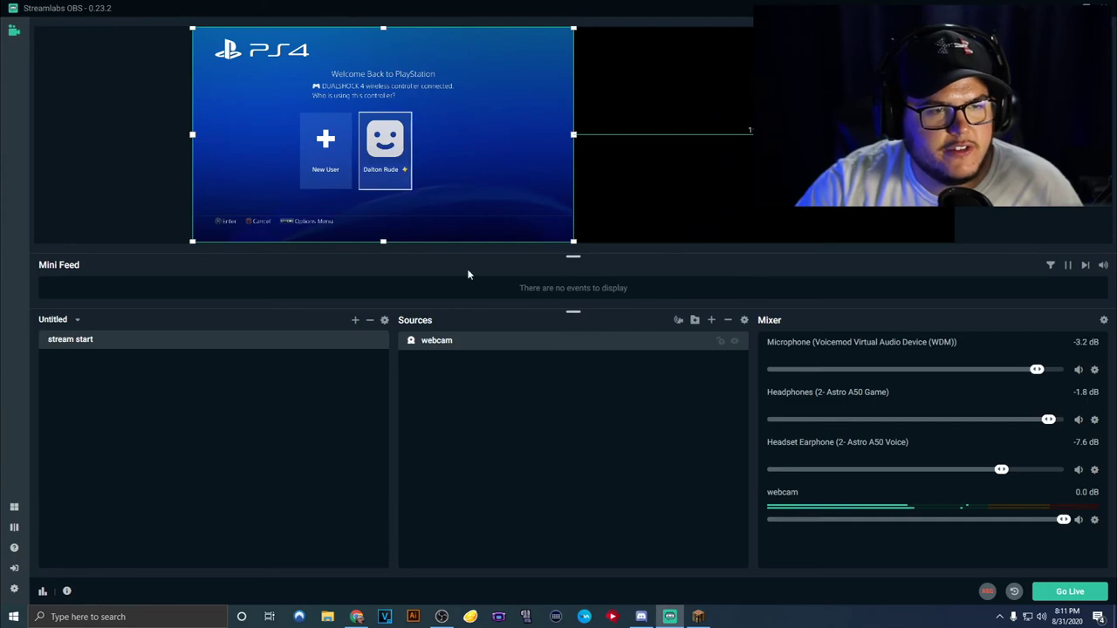
# Step: Add a Game Capture source named minecraft to the stream start scene
pyautogui.click(712, 320)
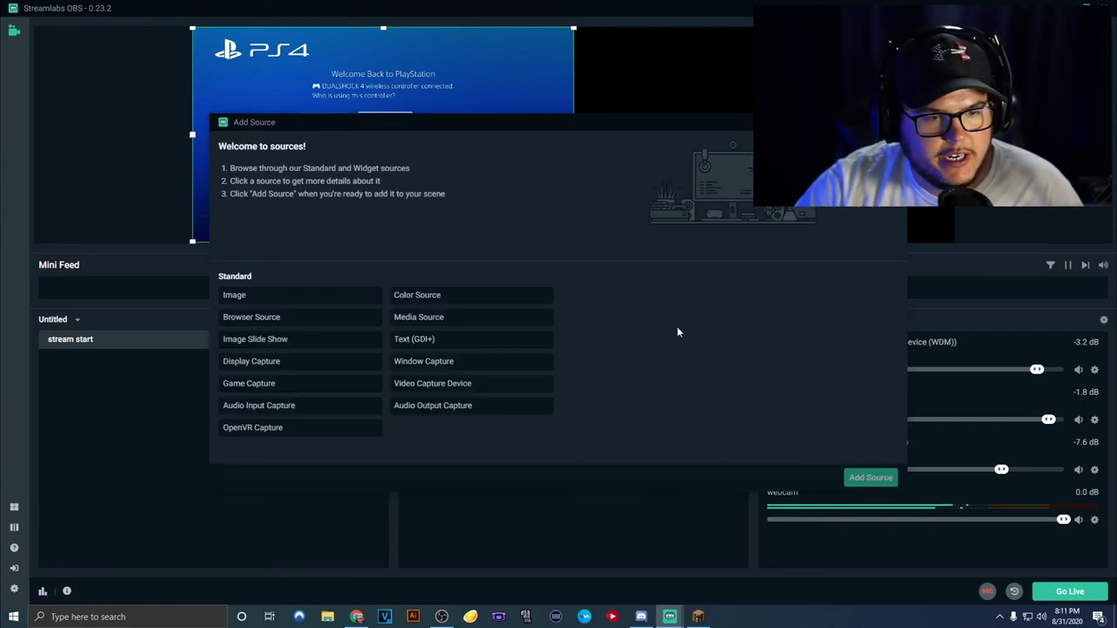
pyautogui.press('Escape')
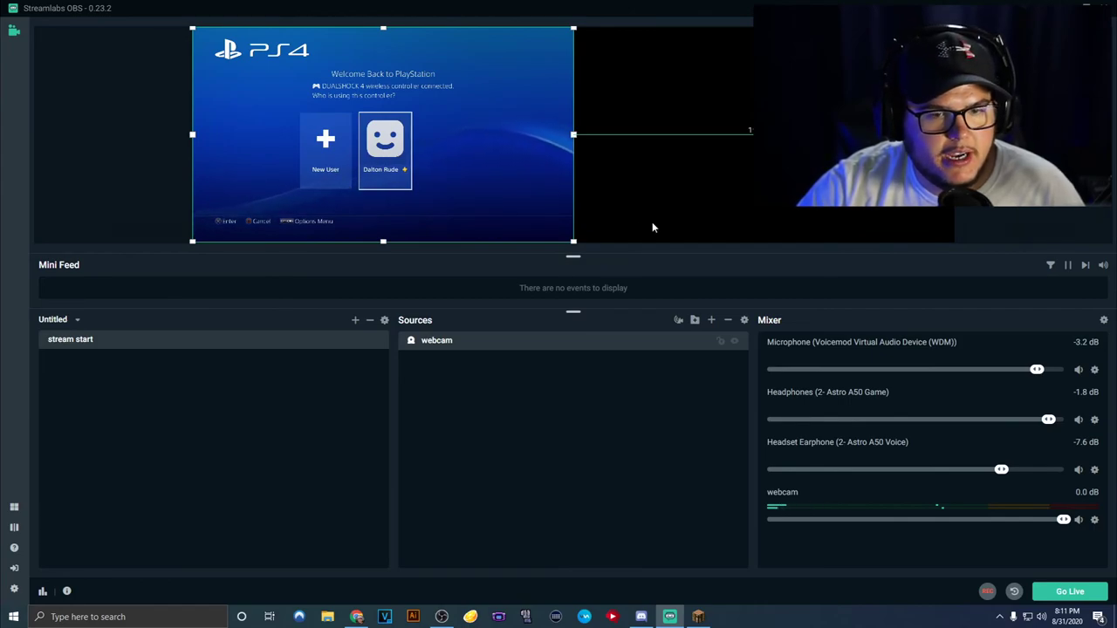
pyautogui.click(711, 321)
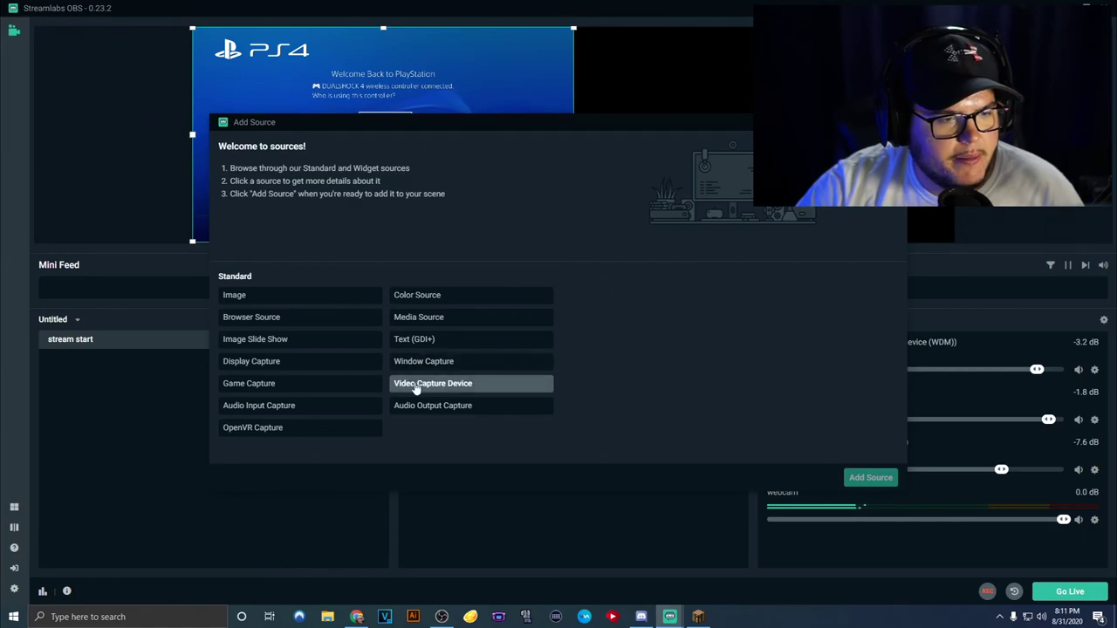
pyautogui.click(267, 387)
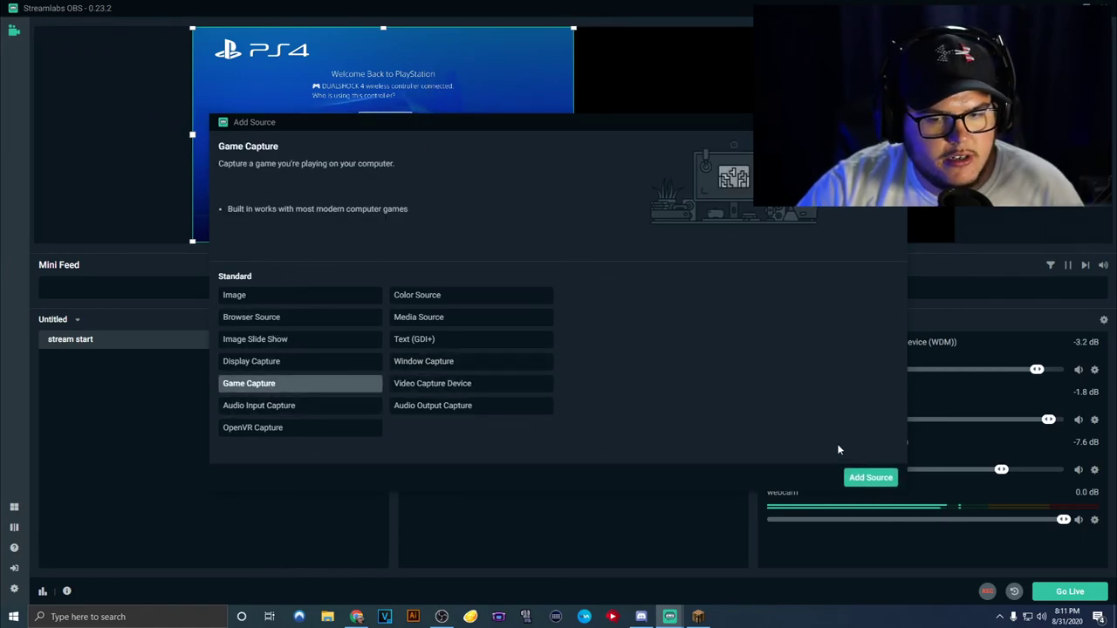
pyautogui.click(856, 480)
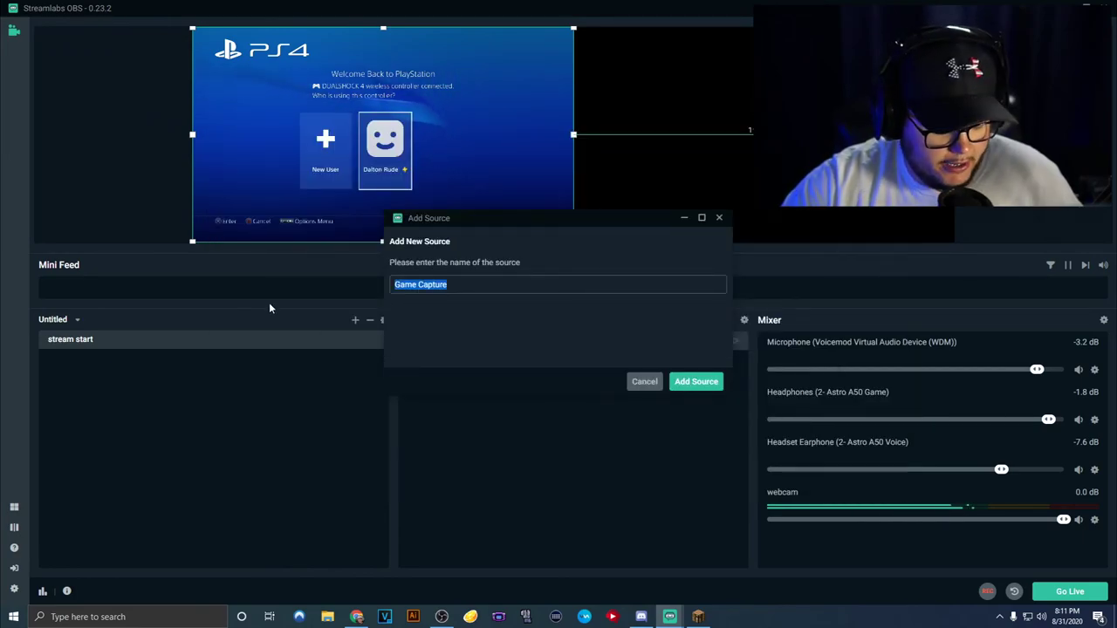
pyautogui.write('minecraft')
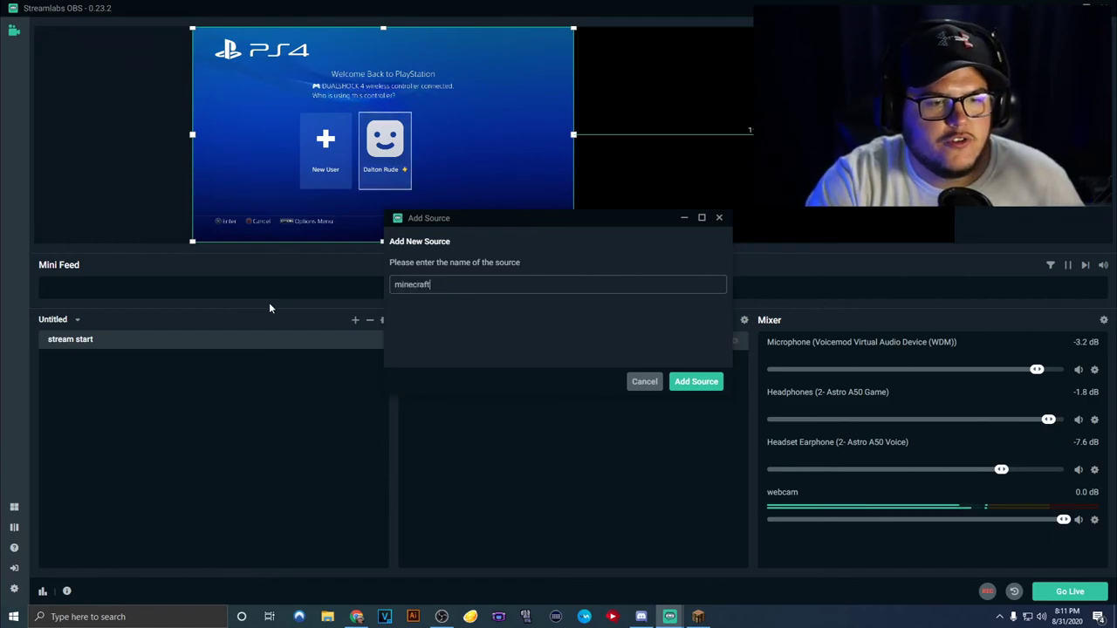
pyautogui.click(696, 381)
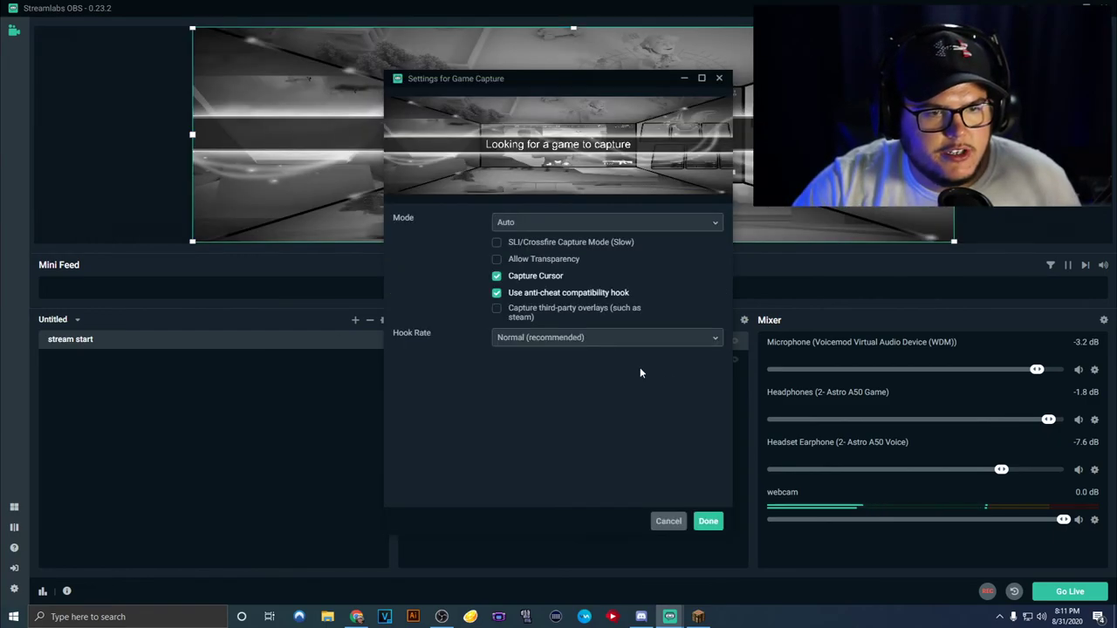
# Step: Set the game capture mode to Capture specific window for the Minecraft 1.16.1 window and finish its settings
pyautogui.click(561, 225)
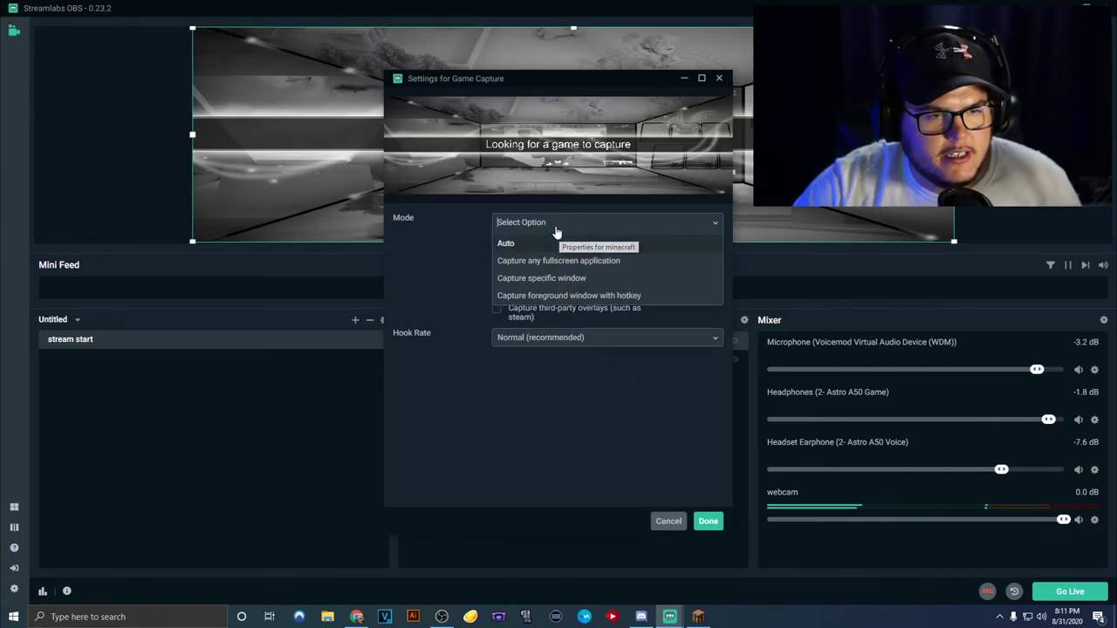
pyautogui.click(555, 279)
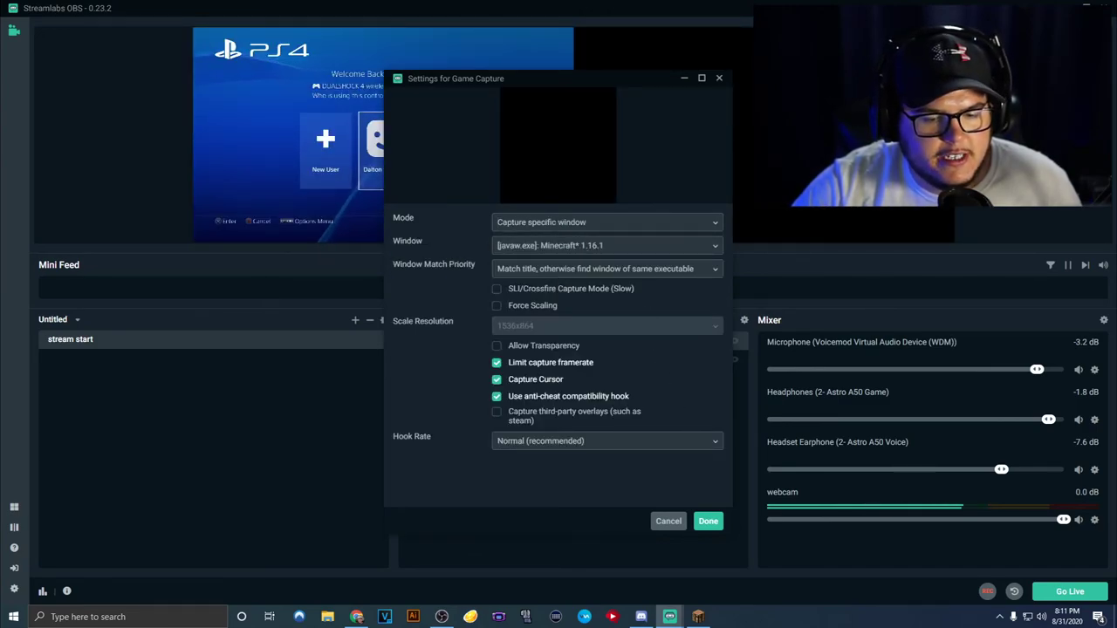
pyautogui.click(707, 523)
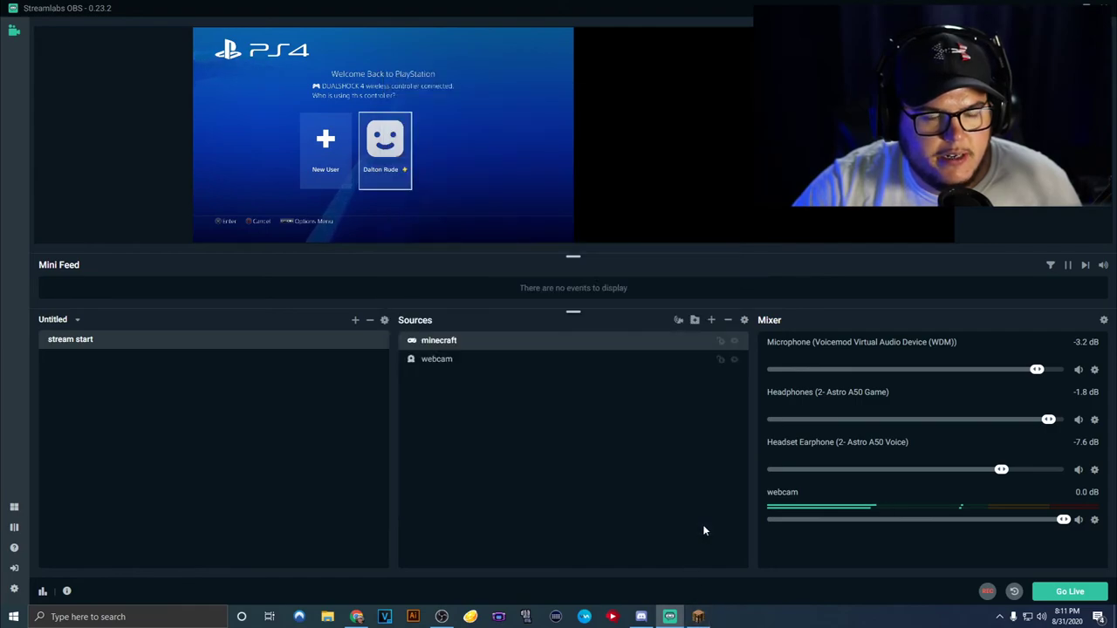
# Step: Bring up the Minecraft game briefly, return to Streamlabs OBS, and place the minecraft capture on the right half of the canvas, beside the webcam source
pyautogui.click(697, 617)
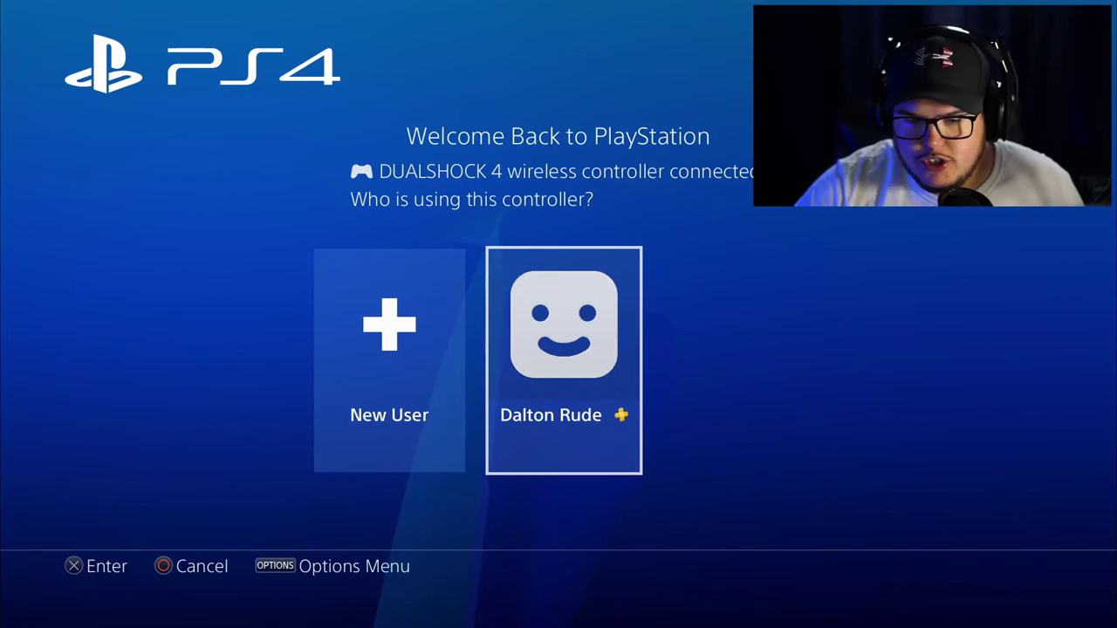
pyautogui.hotkey('alt', 'Tab')
pyautogui.moveTo(445, 130); pyautogui.dragTo(825, 130)
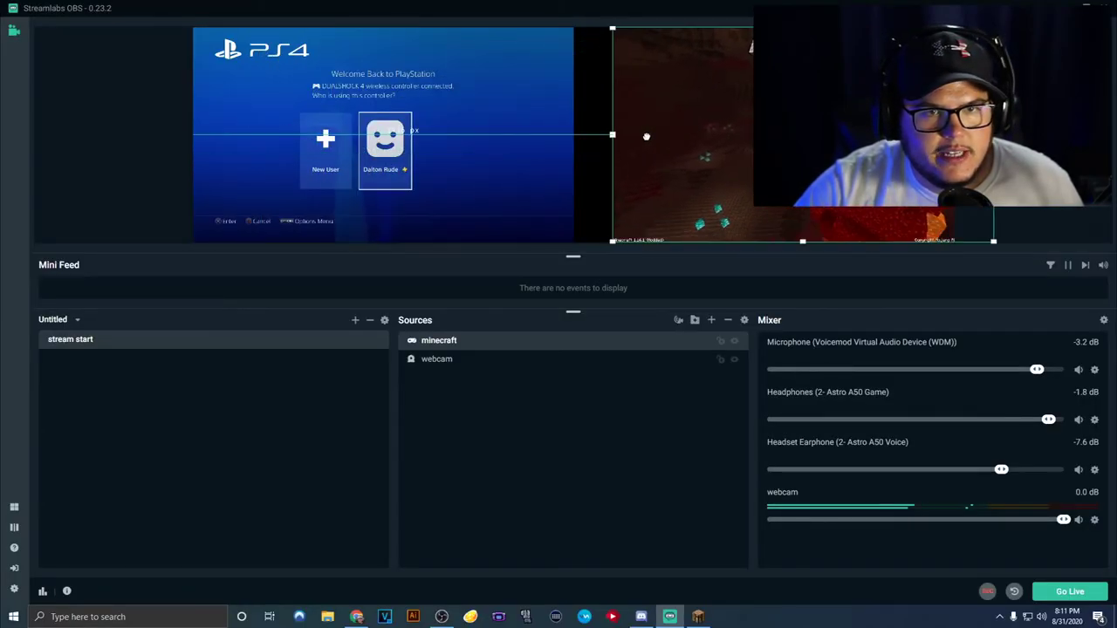
pyautogui.click(463, 108)
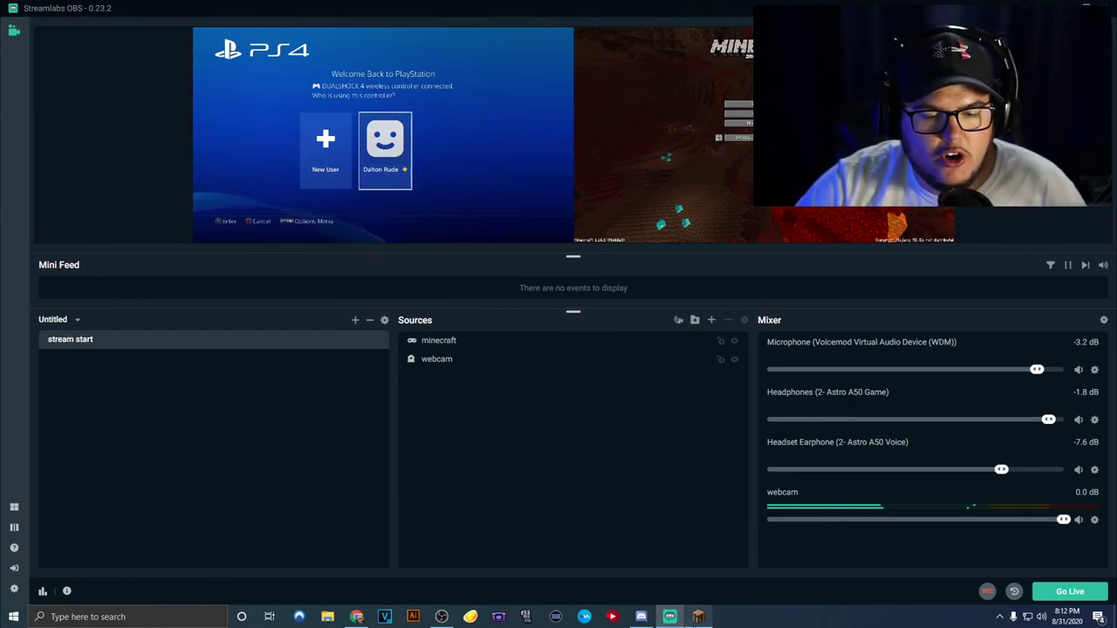
pyautogui.moveTo(698, 617)
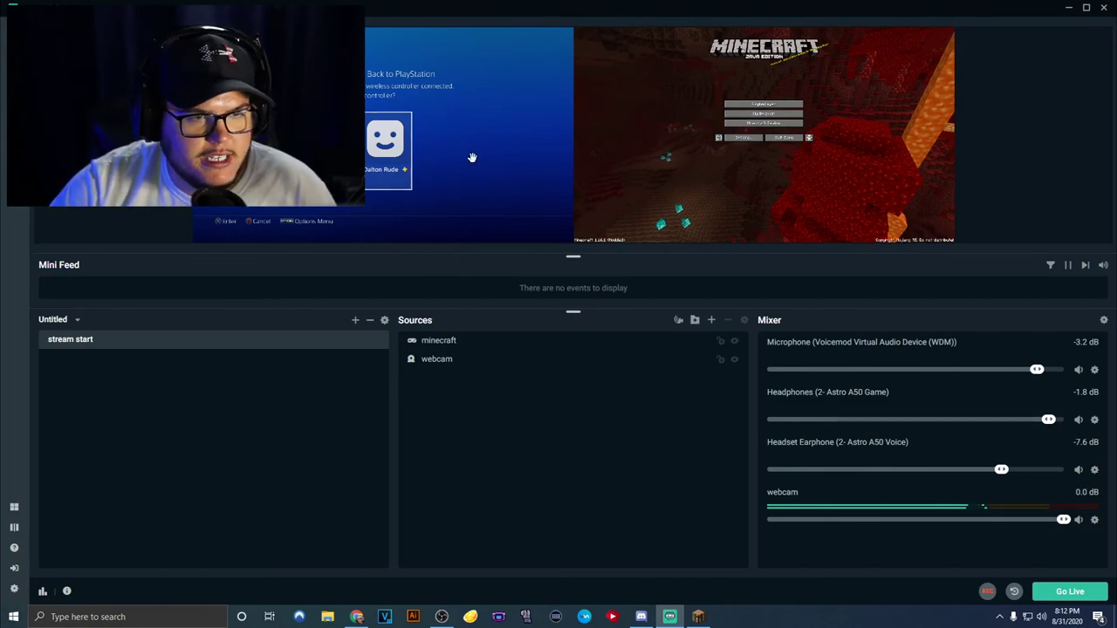
# Step: In the audio settings, set Desktop Audio Device 1 to Headphones (2- Astro A50 Game) and Device 2 to Headset Earphone (2- Astro A50 Voice)
pyautogui.click(14, 589)
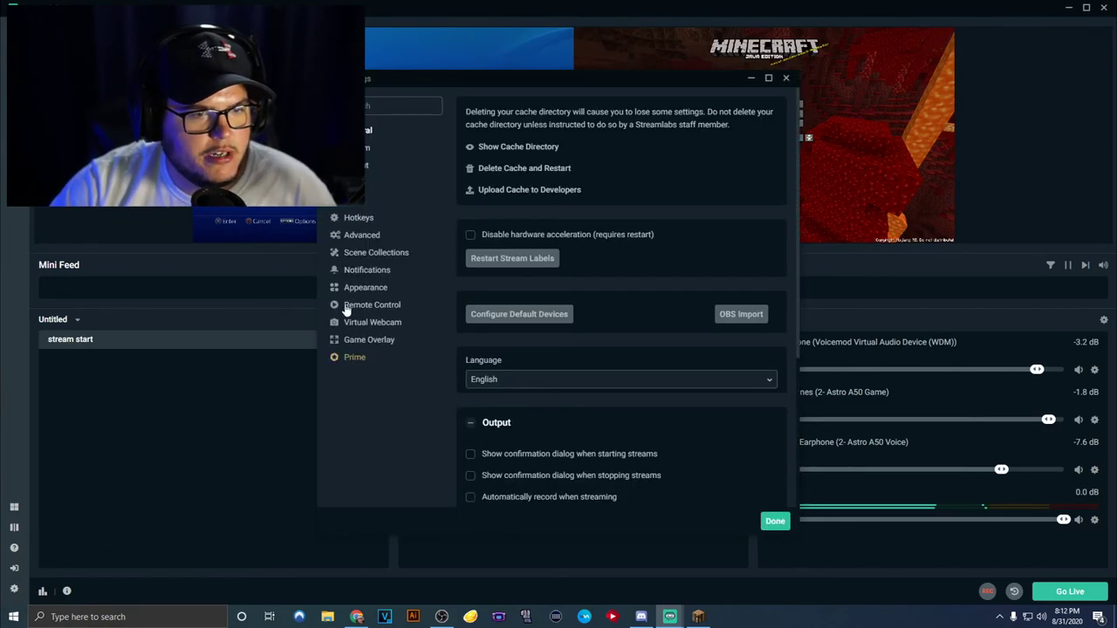
pyautogui.click(353, 200)
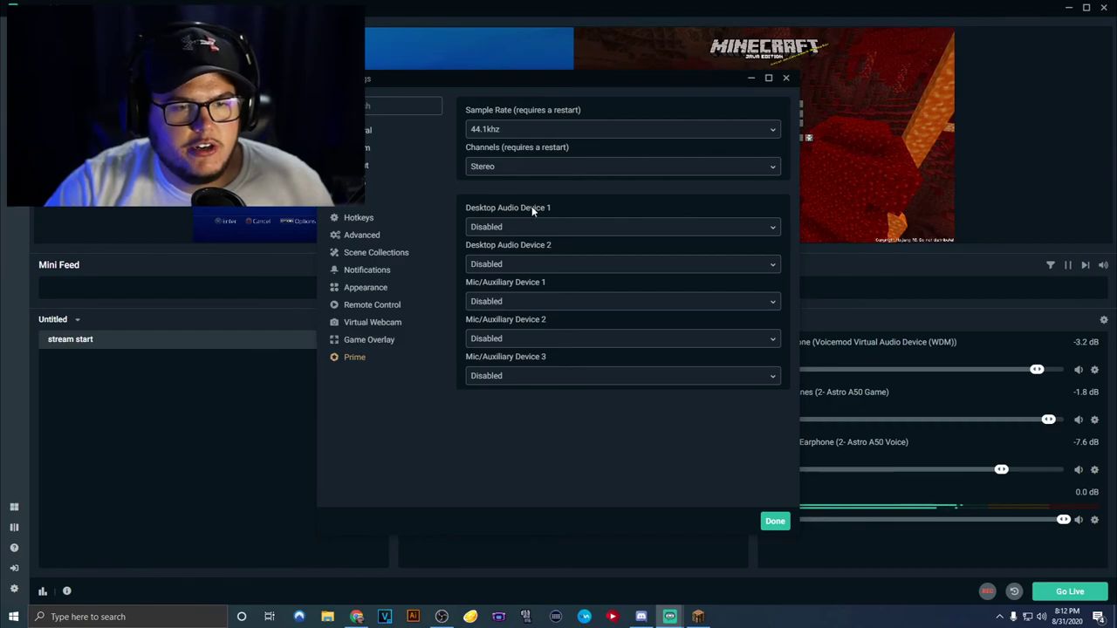
pyautogui.click(510, 230)
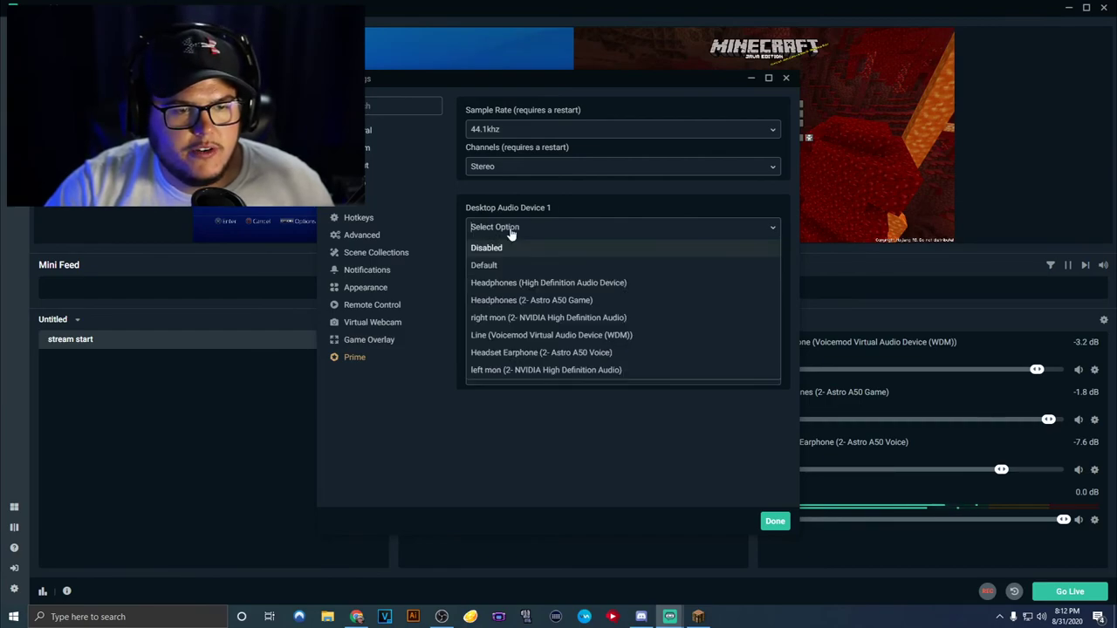
pyautogui.click(567, 301)
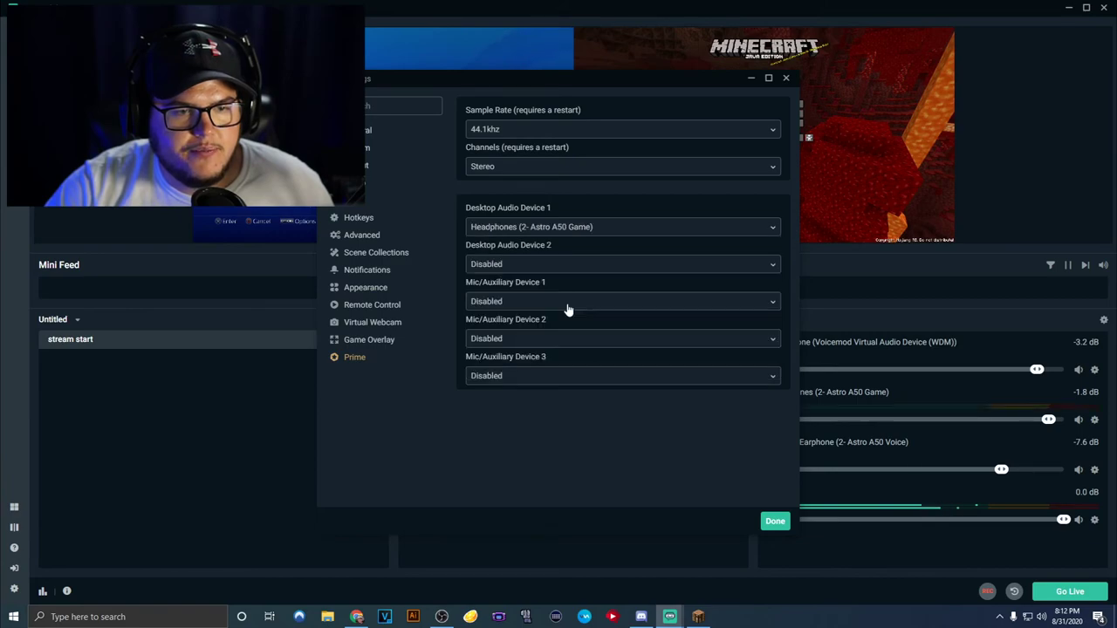
pyautogui.click(505, 264)
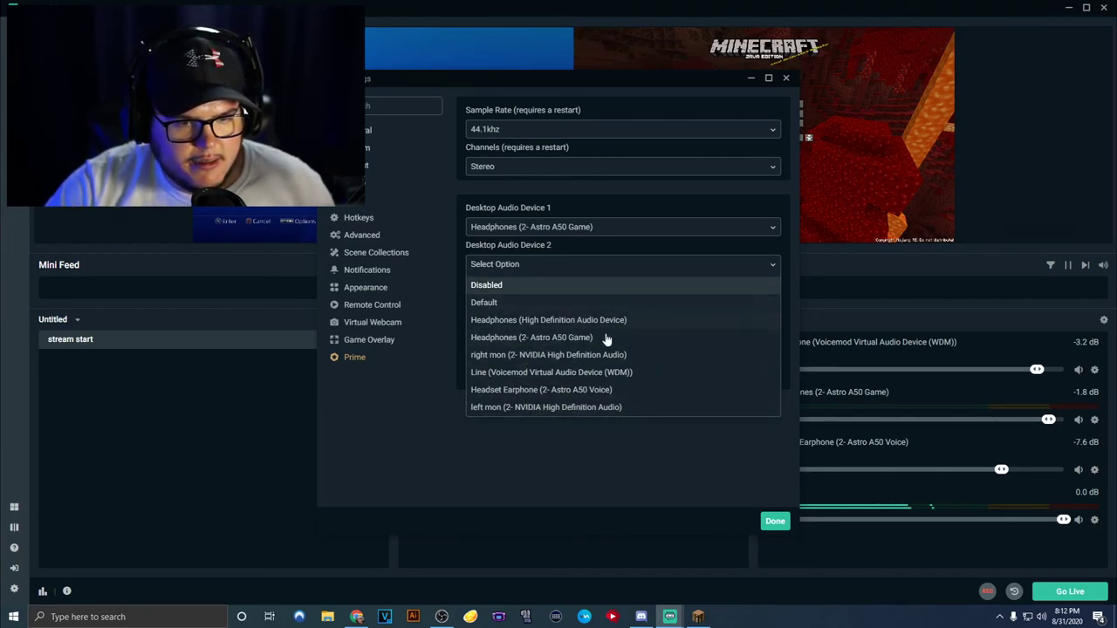
pyautogui.click(590, 390)
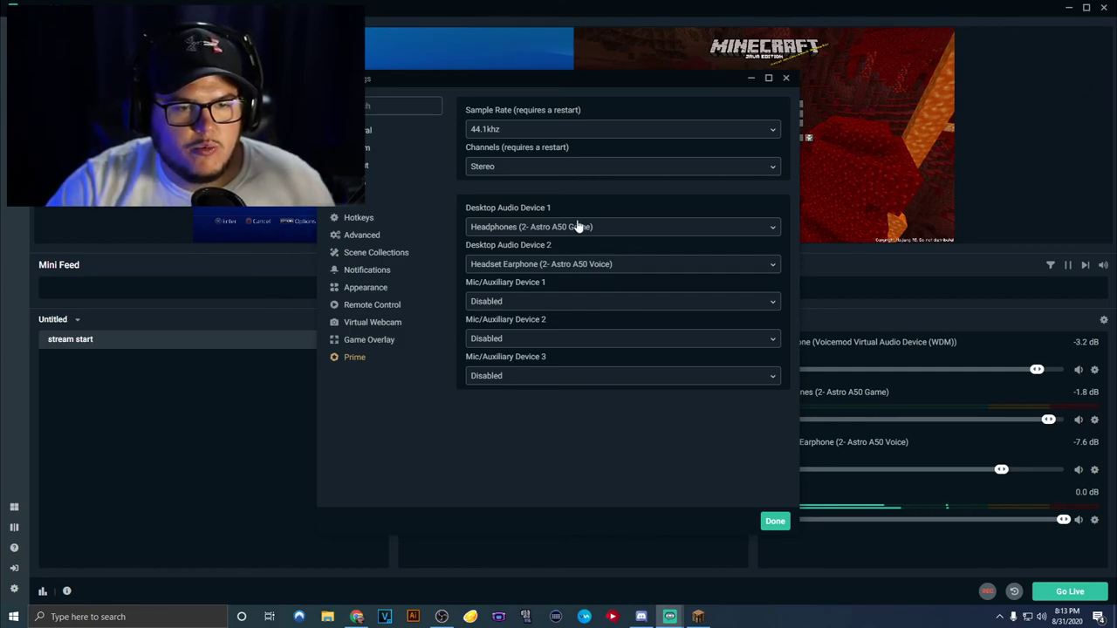
# Step: Confirm the audio settings and set the mixer volumes to 0.0 dB for Astro A50 Game and -20.0 dB for Astro A50 Voice
pyautogui.click(774, 523)
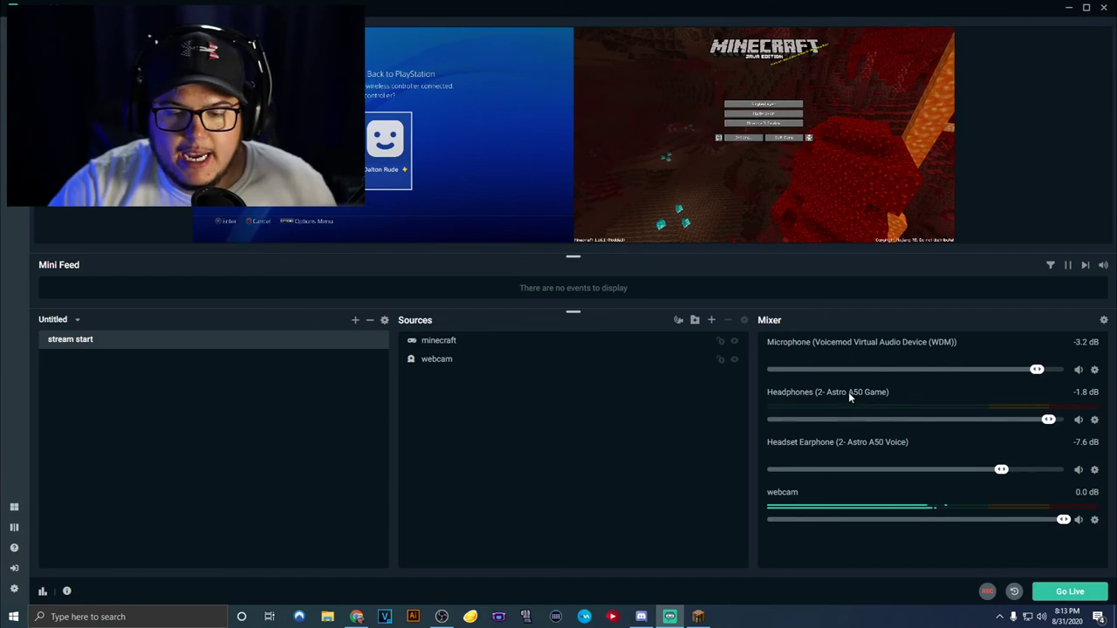
pyautogui.moveTo(1041, 430); pyautogui.dragTo(1067, 422)
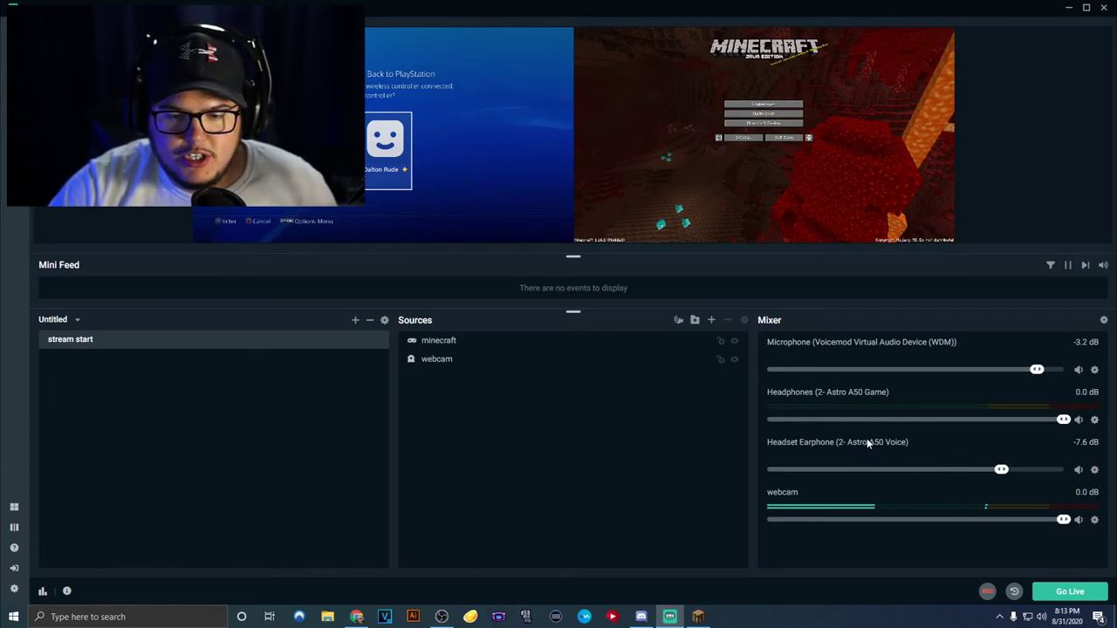
pyautogui.moveTo(1004, 470)
pyautogui.mouseDown()
pyautogui.moveTo(900, 472)
pyautogui.moveTo(1058, 471)
pyautogui.moveTo(984, 473)
pyautogui.mouseUp()
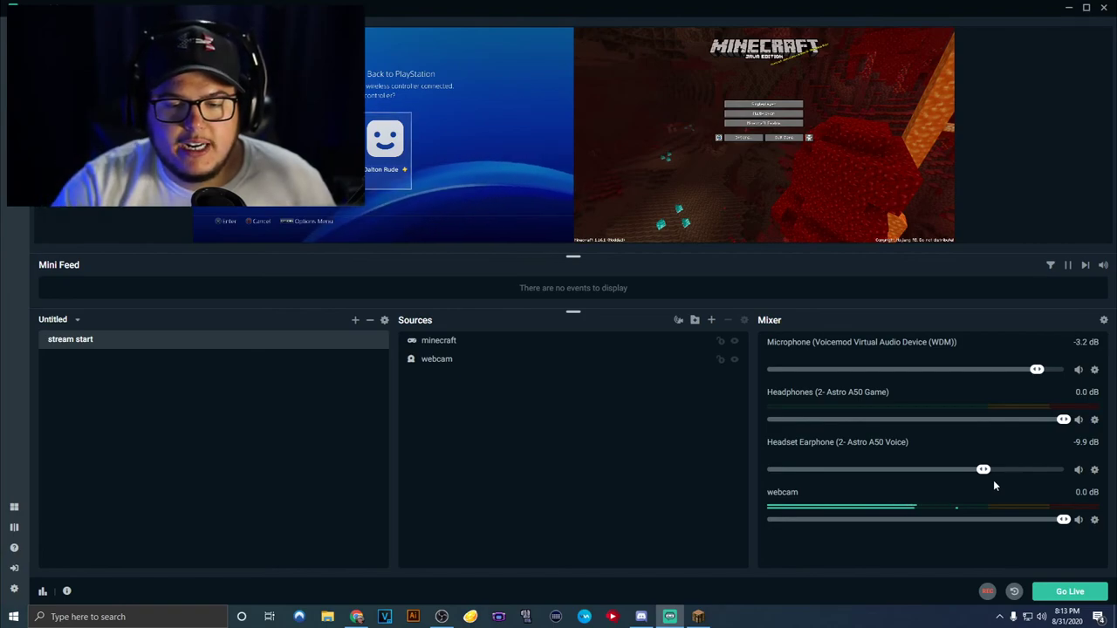
pyautogui.moveTo(984, 471); pyautogui.dragTo(916, 476)
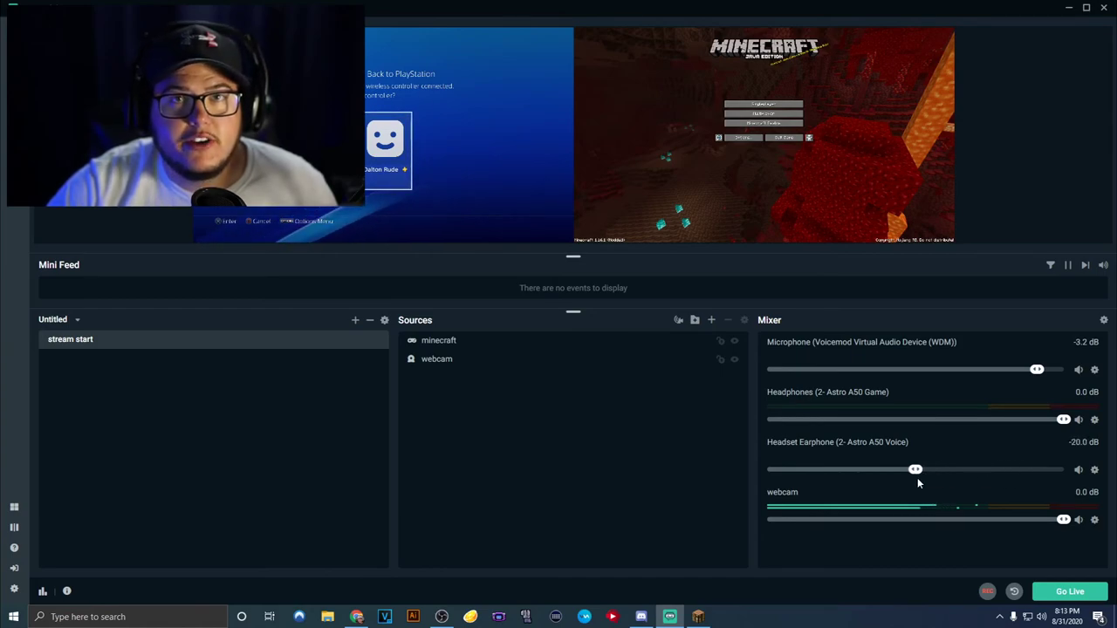
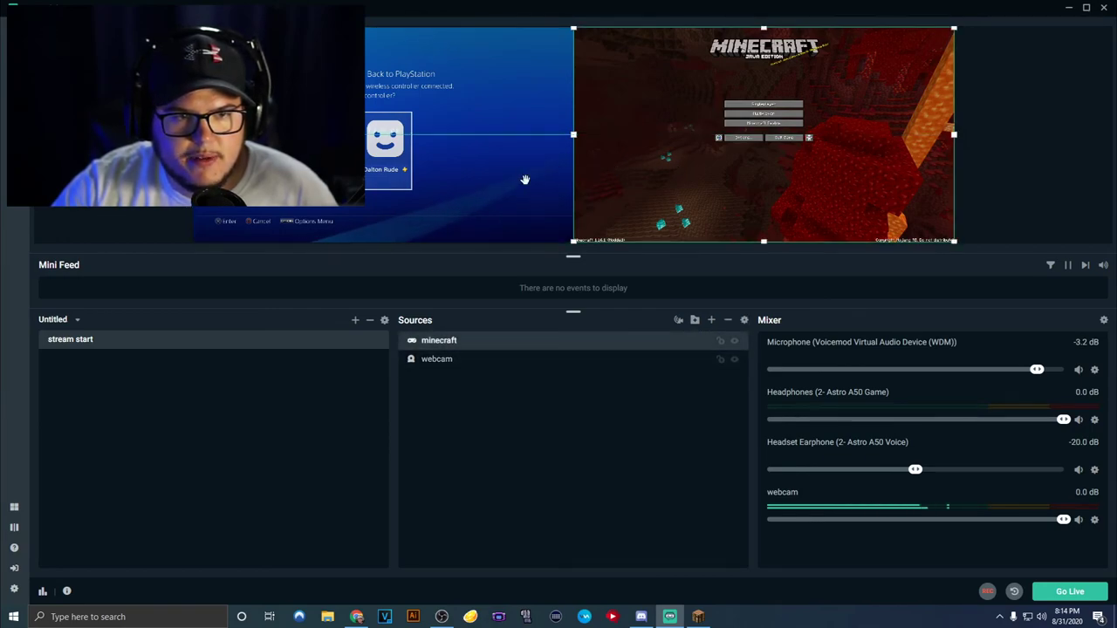
pyautogui.click(796, 211)
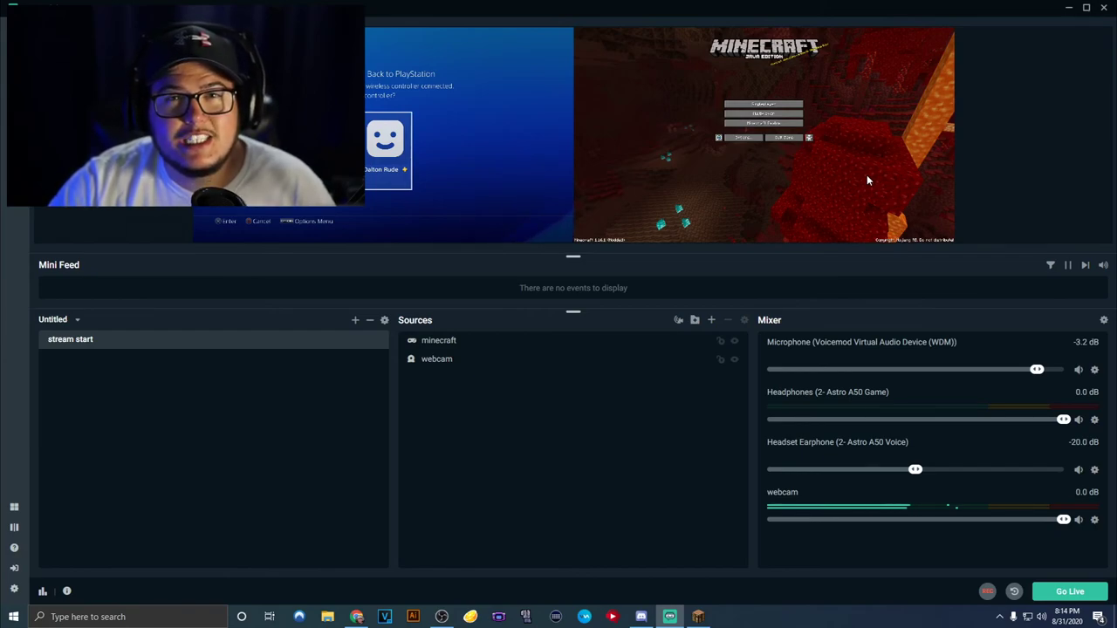
# Step: In the advanced audio settings, clear every track assignment for the microphone, game, voice and webcam sources
pyautogui.click(1096, 372)
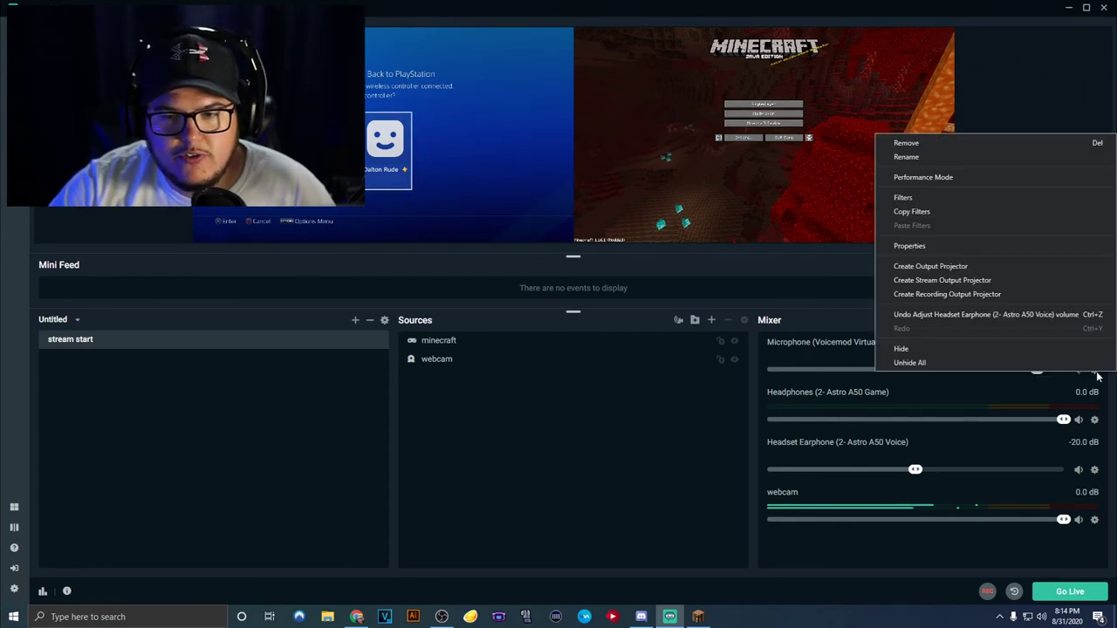
pyautogui.click(1104, 398)
pyautogui.click(1104, 320)
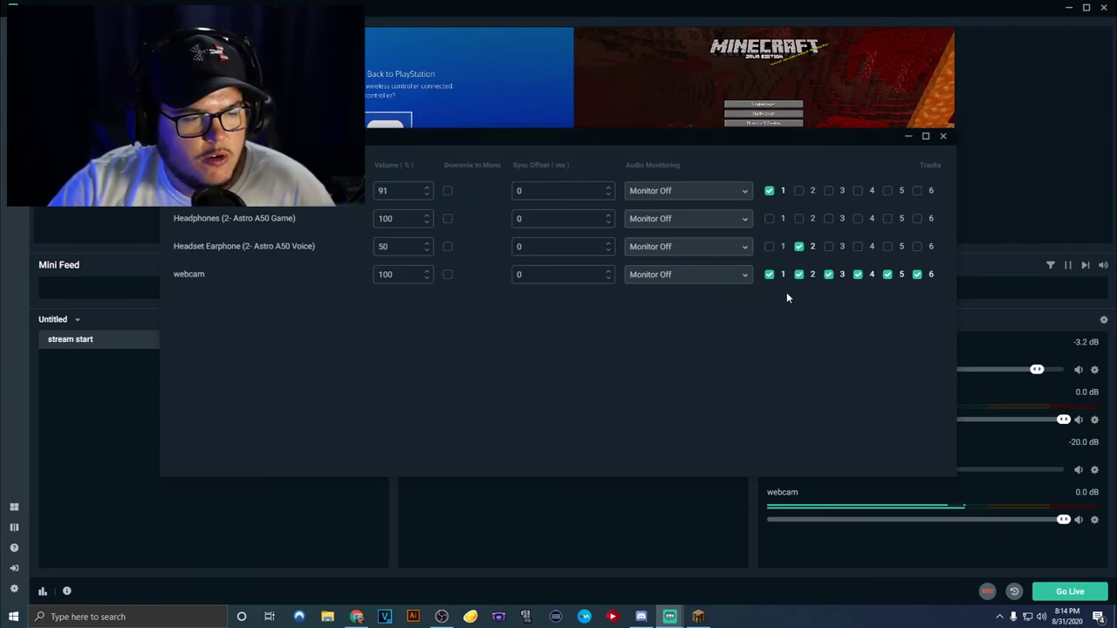
pyautogui.moveTo(722, 143); pyautogui.dragTo(739, 145)
pyautogui.click(813, 249)
pyautogui.click(795, 277)
pyautogui.click(844, 275)
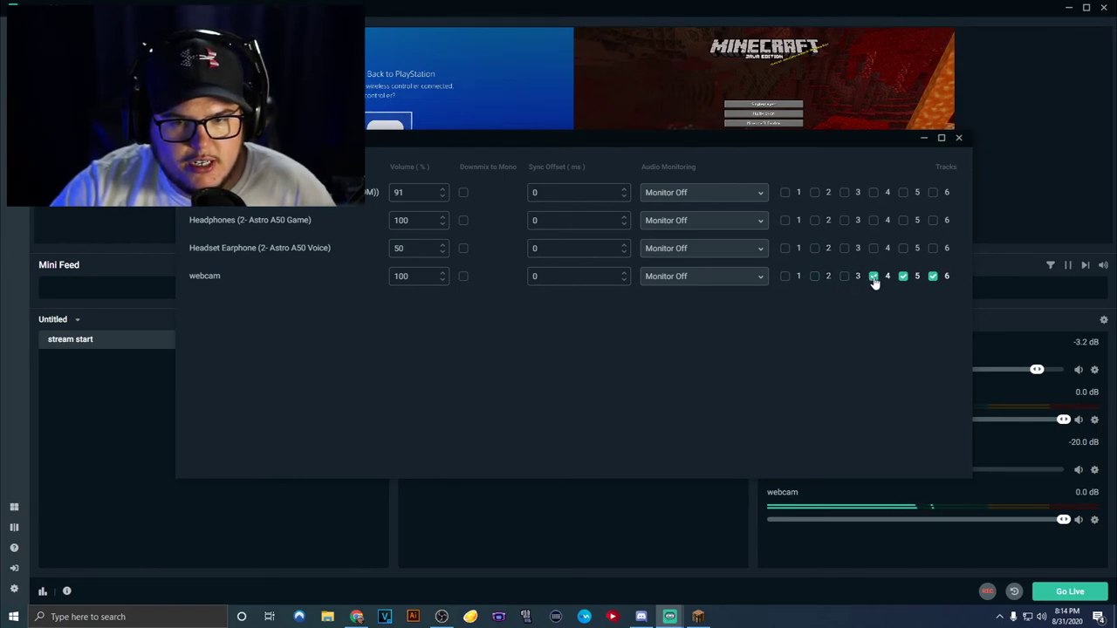
pyautogui.click(933, 277)
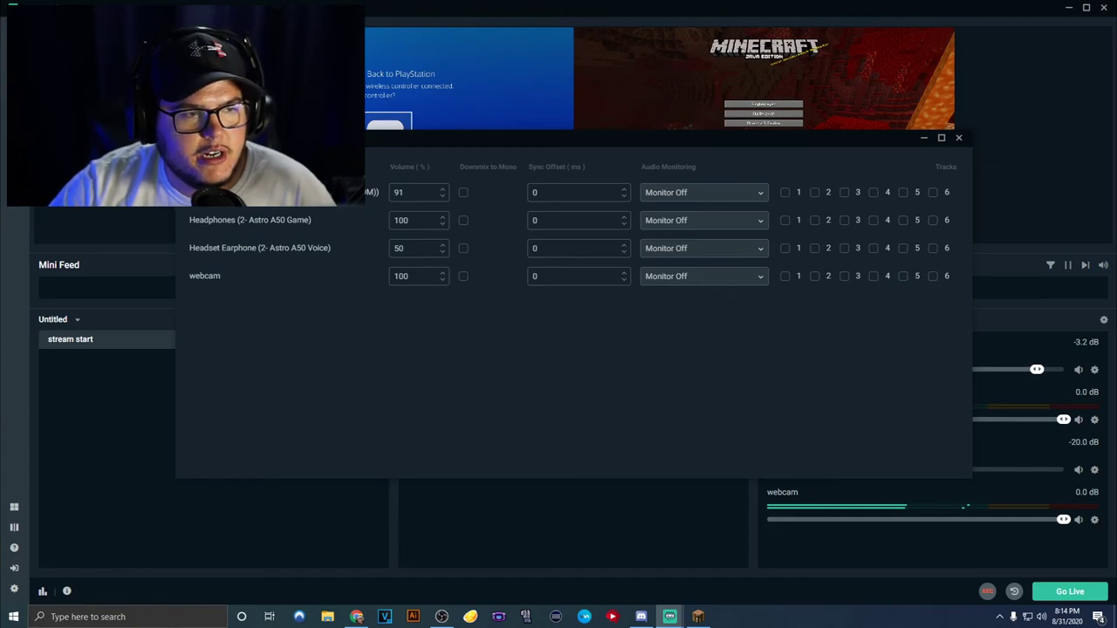
# Step: Assign the microphone to track 1, Astro A50 Voice to track 2 and Astro A50 Game to track 3, and close the advanced audio settings
pyautogui.click(784, 192)
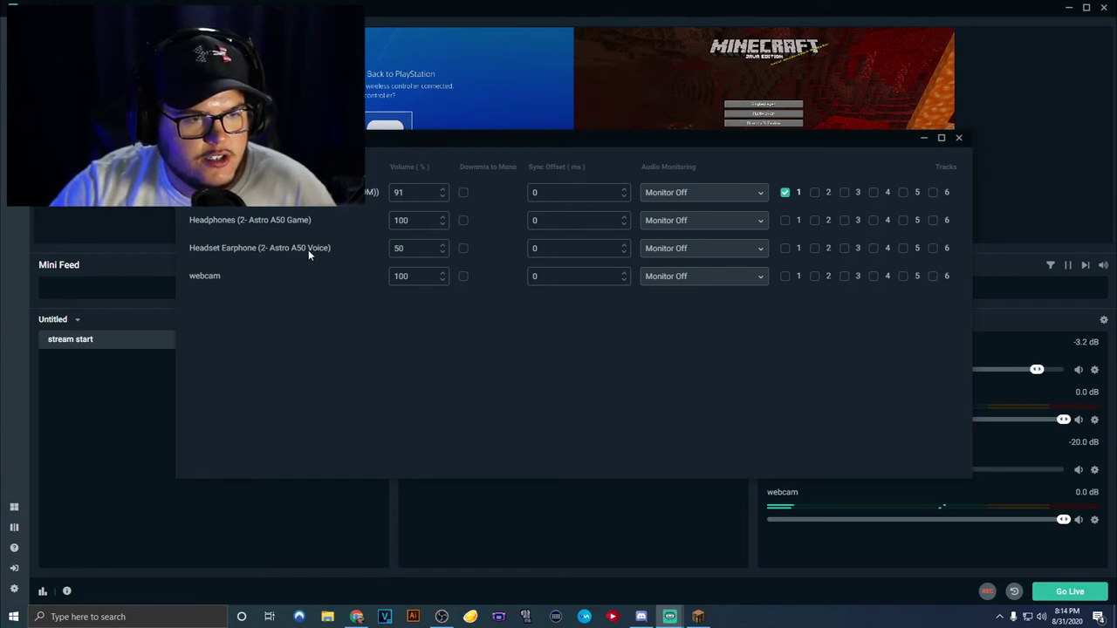
pyautogui.click(816, 248)
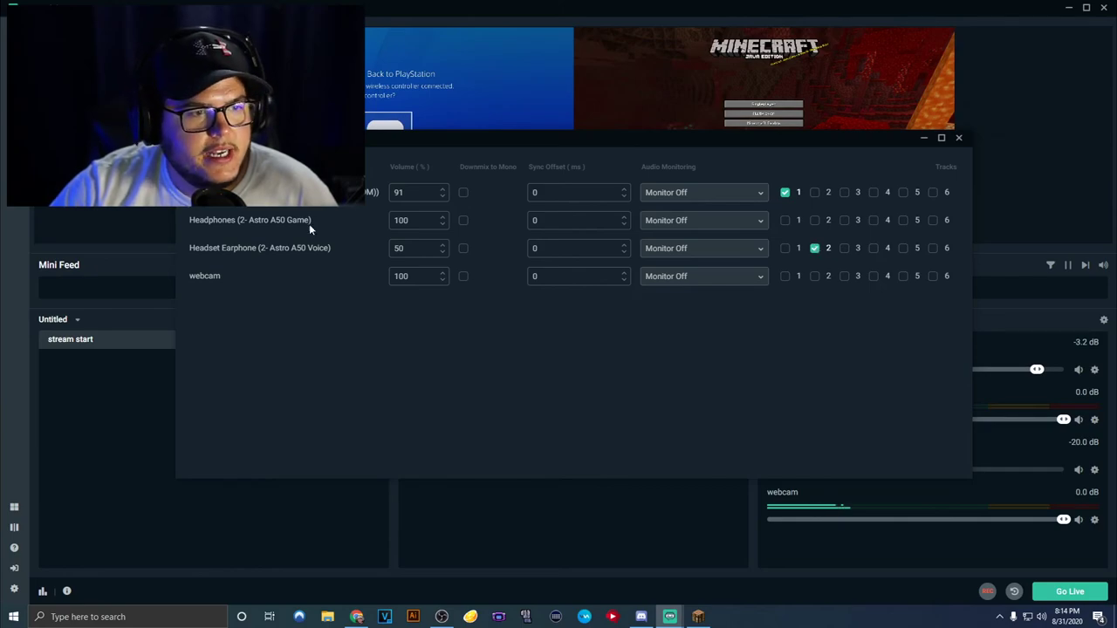
pyautogui.click(843, 220)
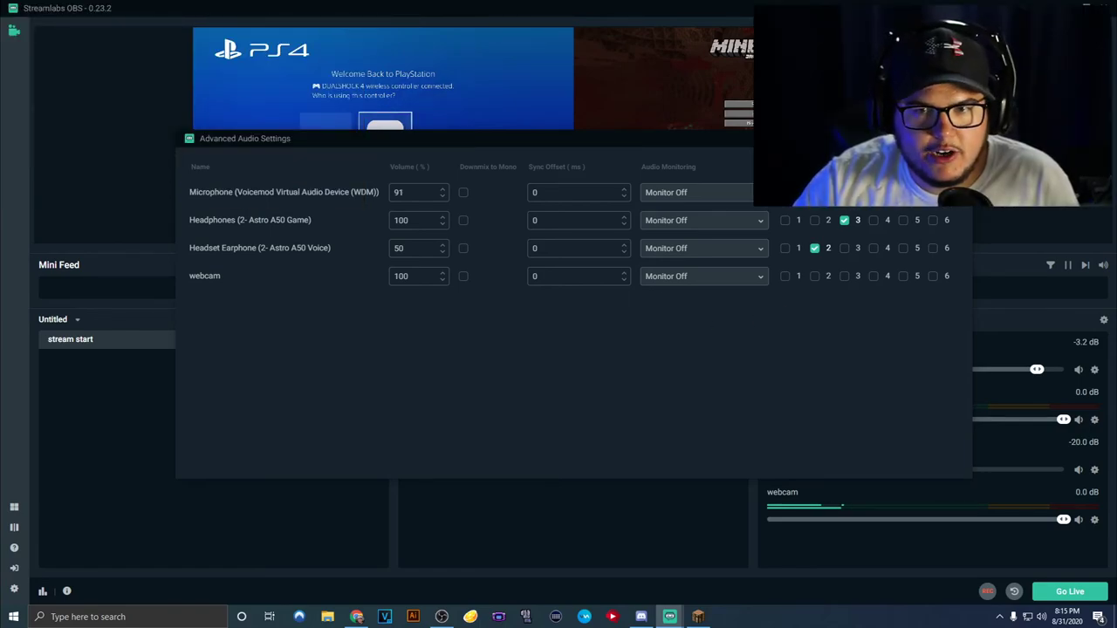
pyautogui.click(961, 138)
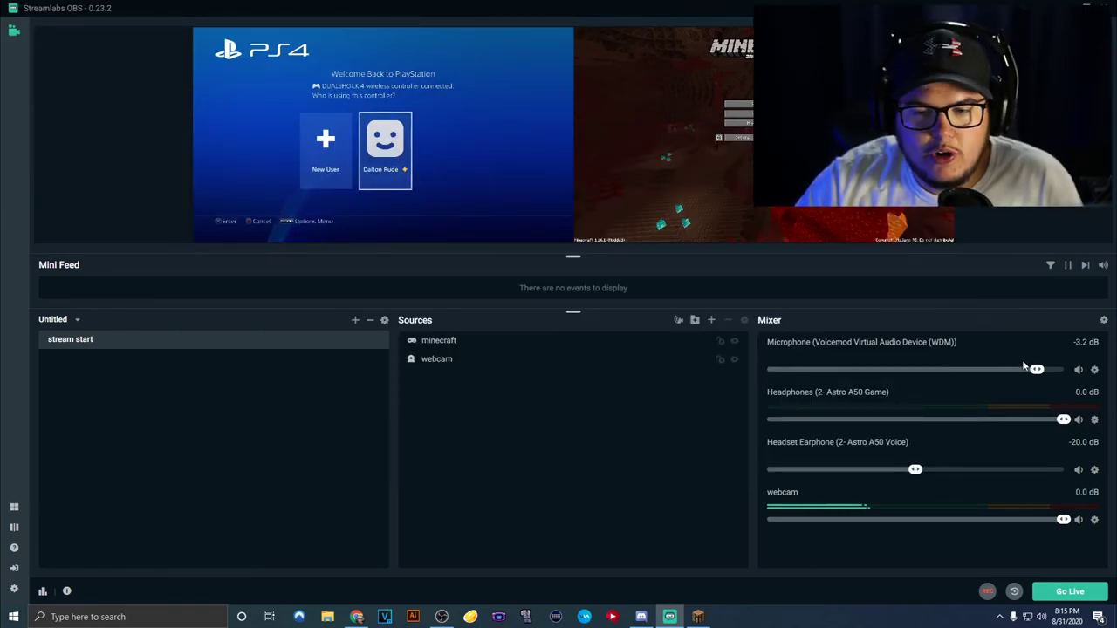
# Step: Lower the mixer volumes to -22.5 dB for the microphone and -5.0 dB for Astro A50 Game, and set Astro A50 Voice to -18.7 dB
pyautogui.moveTo(1037, 369); pyautogui.dragTo(1012, 371)
pyautogui.moveTo(1063, 420); pyautogui.dragTo(1019, 421)
pyautogui.moveTo(936, 470); pyautogui.dragTo(865, 470)
pyautogui.moveTo(1018, 420); pyautogui.dragTo(970, 420)
pyautogui.moveTo(1013, 371); pyautogui.dragTo(900, 371)
pyautogui.moveTo(969, 420); pyautogui.dragTo(1052, 419)
pyautogui.moveTo(865, 469); pyautogui.dragTo(925, 469)
pyautogui.moveTo(1051, 419); pyautogui.dragTo(1022, 419)
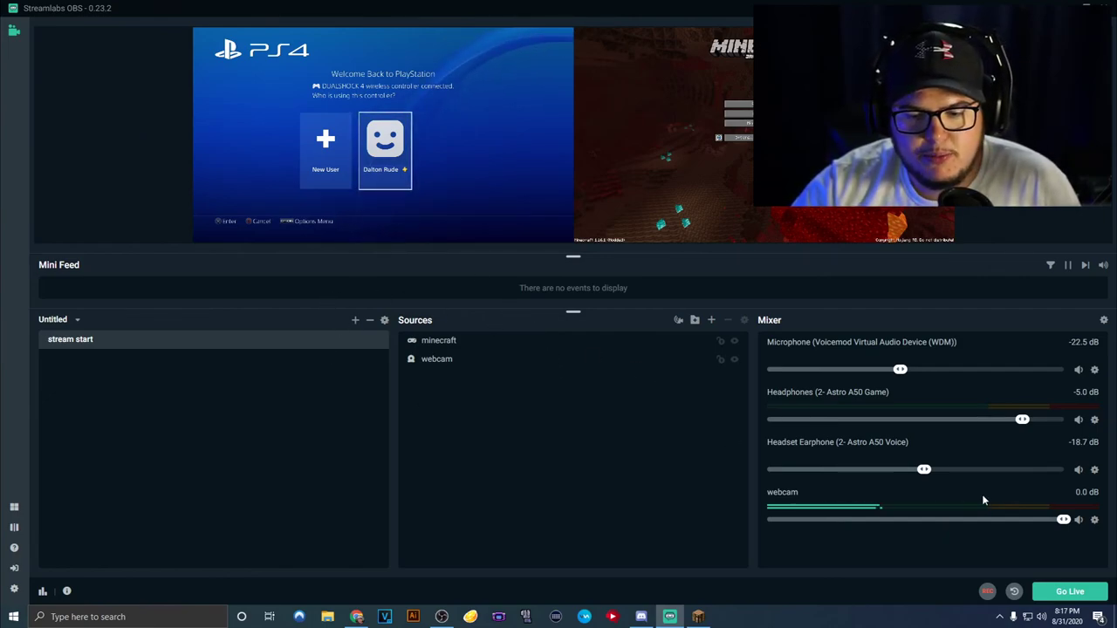
# Step: In the output settings, use Advanced mode and enable audio track 3 for recording in addition to tracks 1 and 2
pyautogui.click(987, 592)
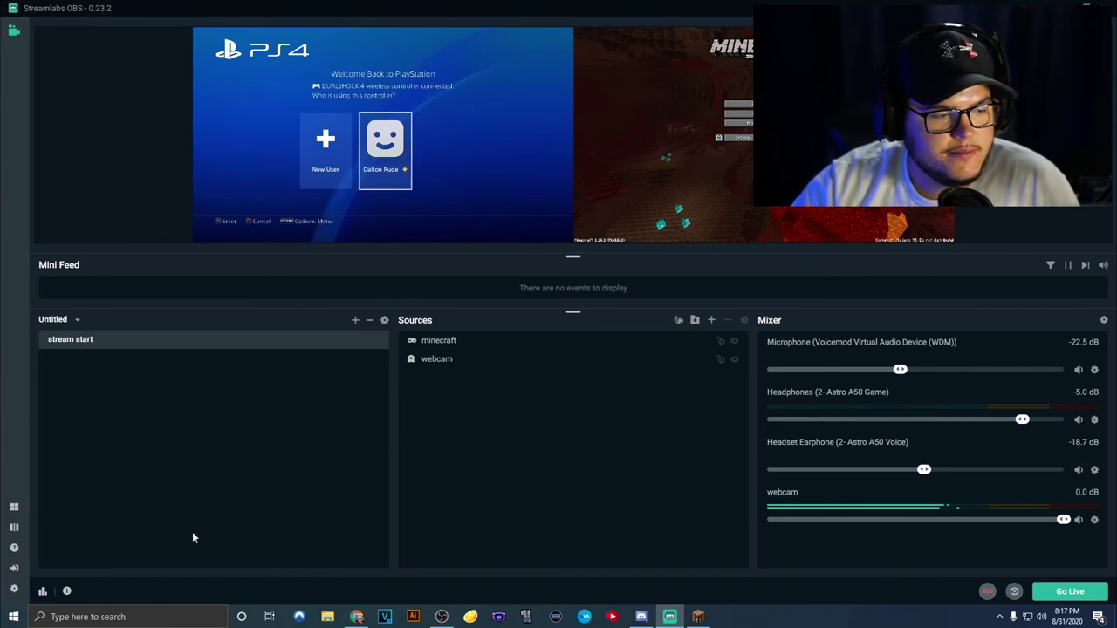
pyautogui.click(14, 590)
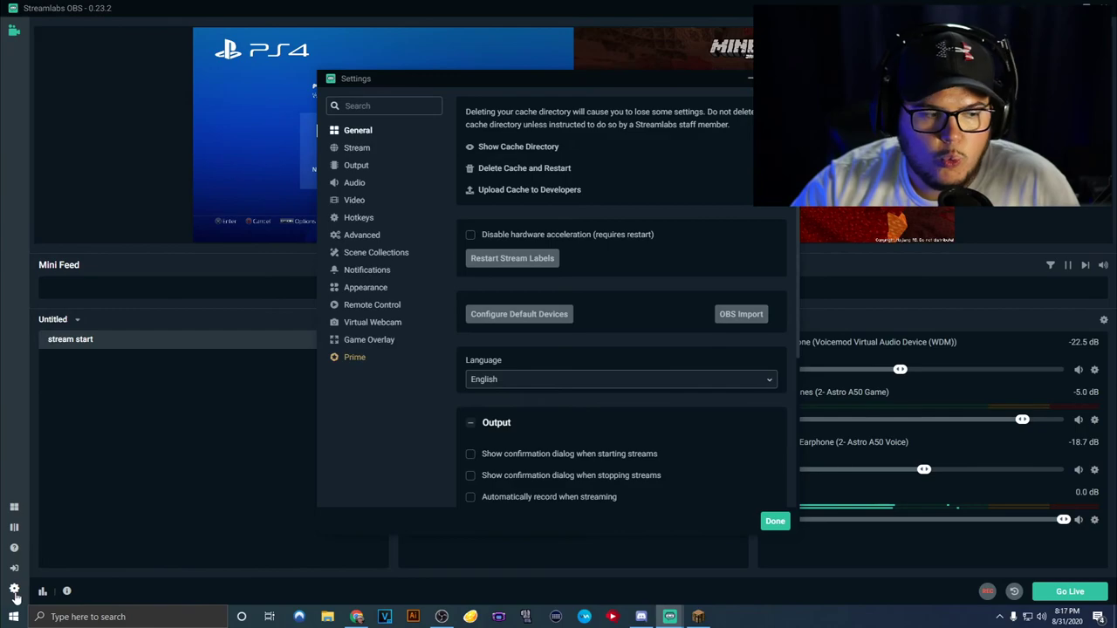
pyautogui.click(358, 170)
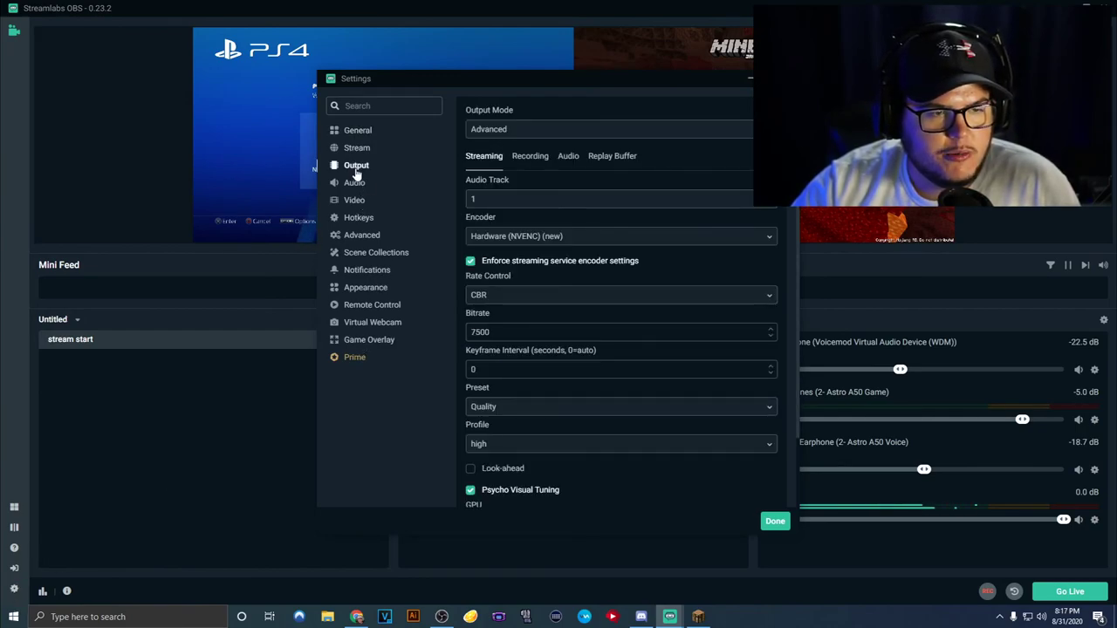
pyautogui.click(523, 159)
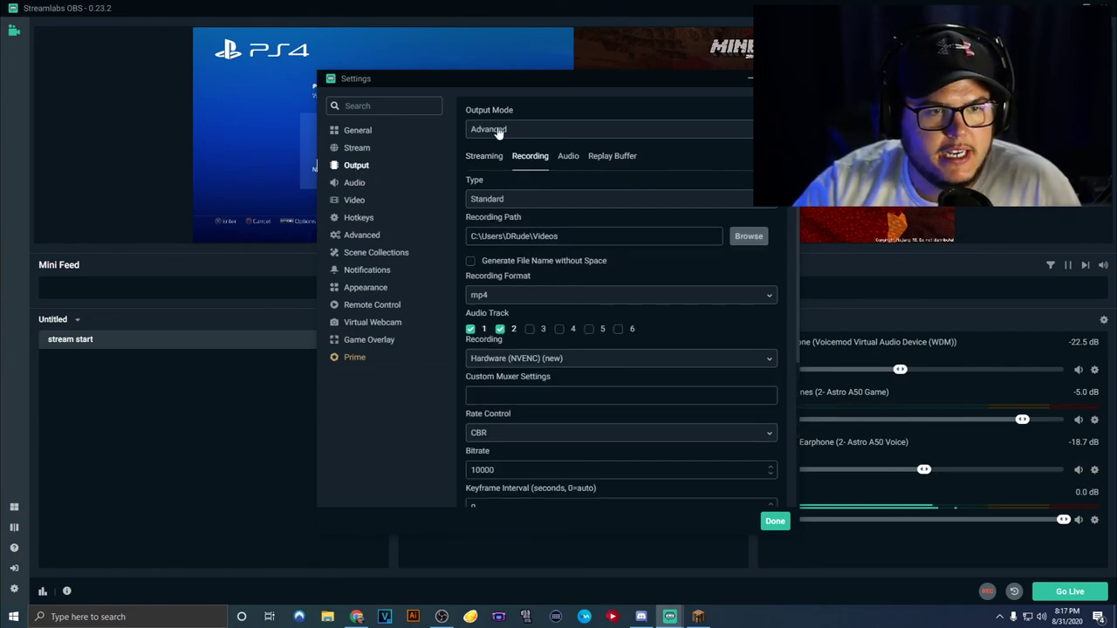
pyautogui.click(499, 132)
pyautogui.click(501, 169)
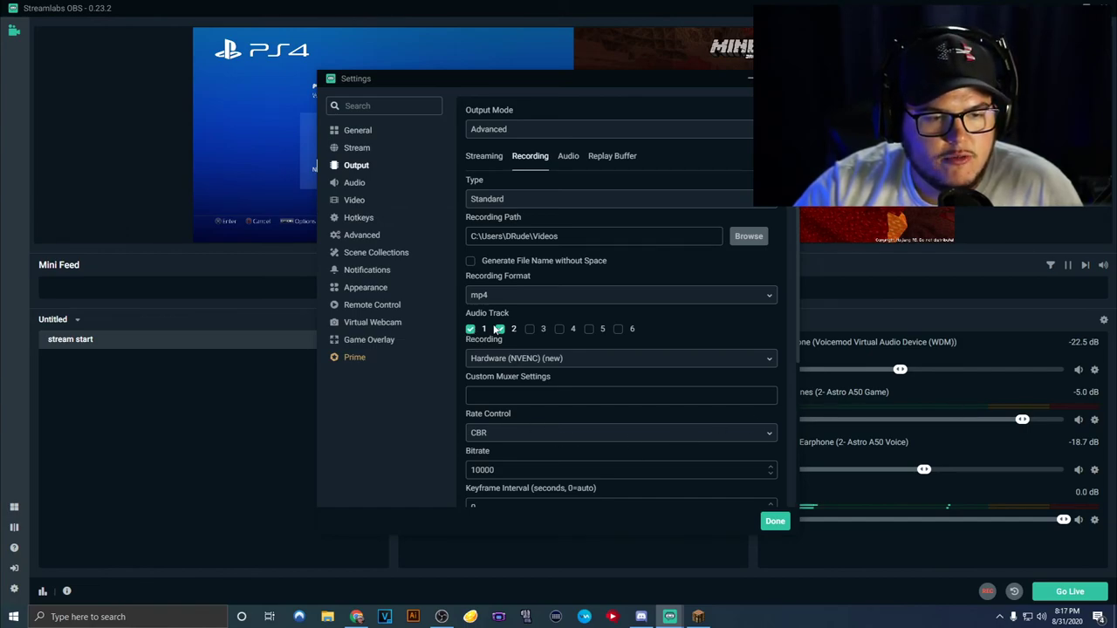
pyautogui.click(528, 330)
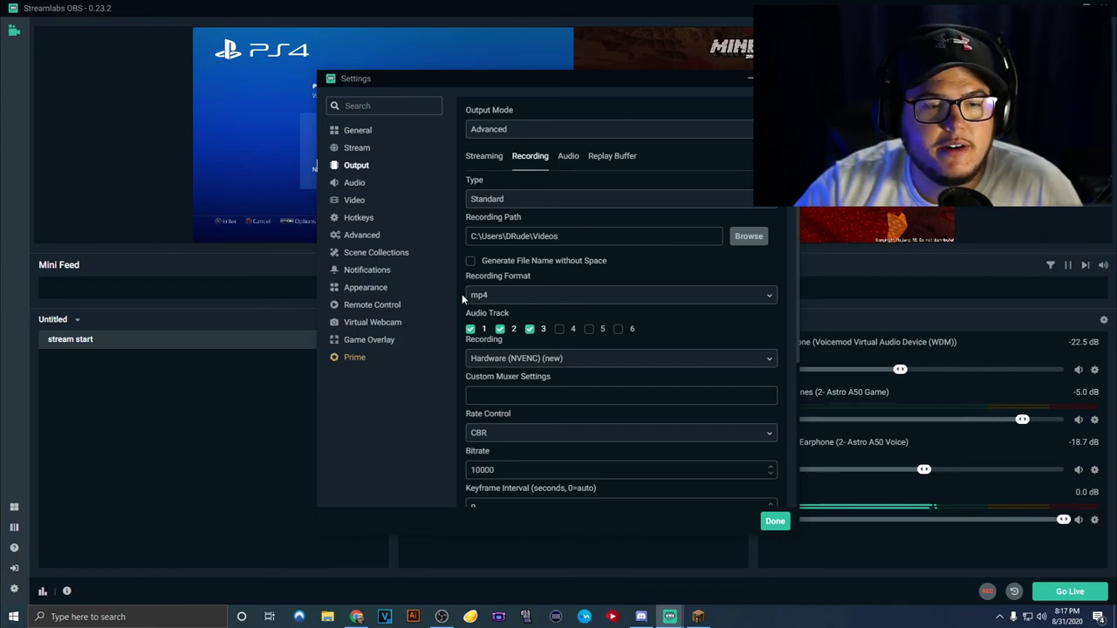
# Step: Choose Hardware (NVENC) (new) as the recording encoder
pyautogui.scroll(-2, 561, 252)
pyautogui.click(531, 306)
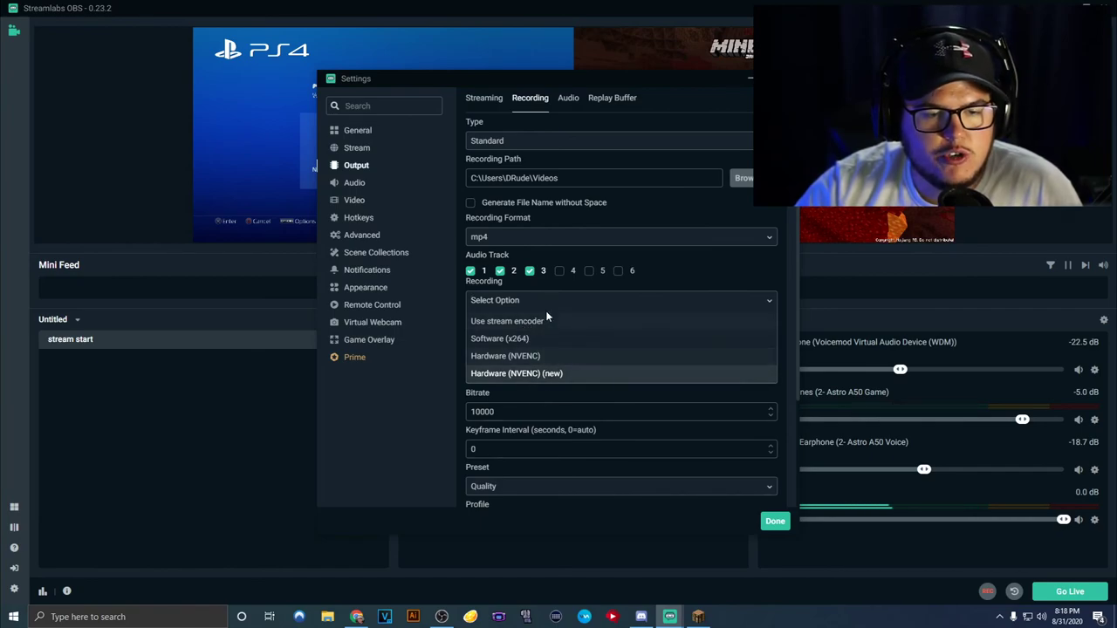
pyautogui.click(553, 374)
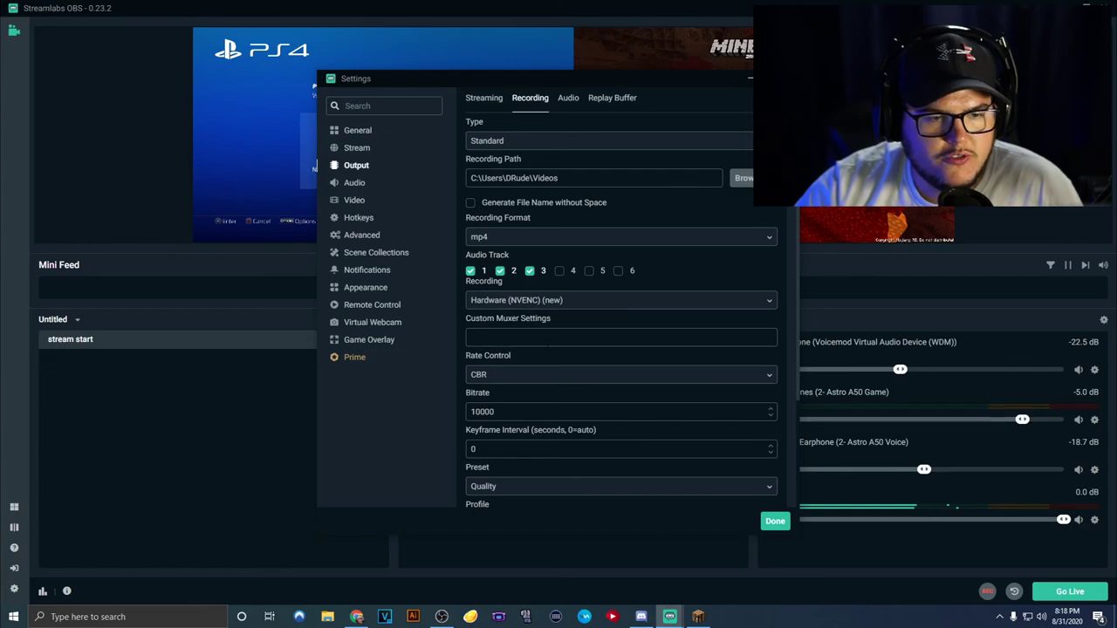
# Step: Set the recording bitrate to 9999
pyautogui.scroll(-2, 536, 321)
pyautogui.moveTo(496, 354); pyautogui.dragTo(447, 364)
pyautogui.click(483, 353)
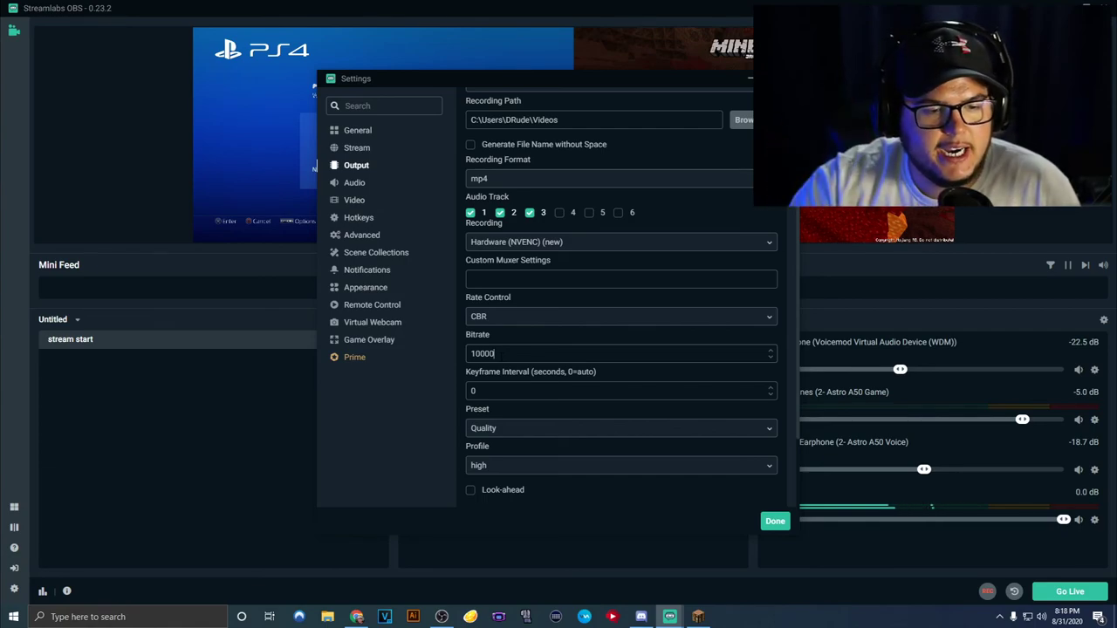
pyautogui.scroll(-3, 669, 374)
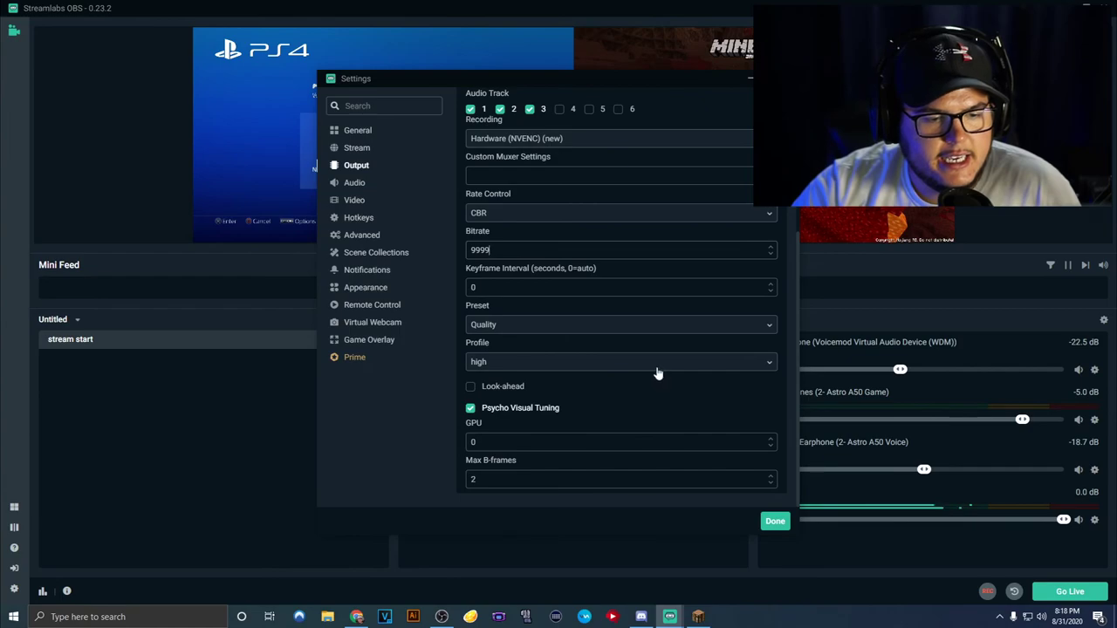
pyautogui.scroll(6, 541, 333)
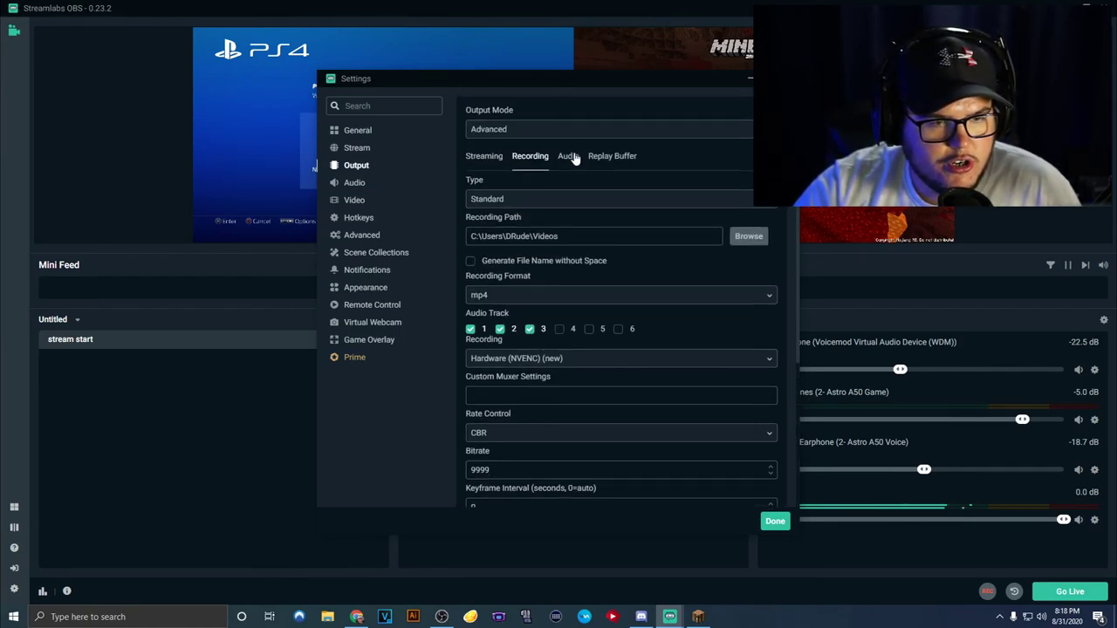
# Step: Try flv and mkv as the recording format
pyautogui.scroll(-2, 641, 226)
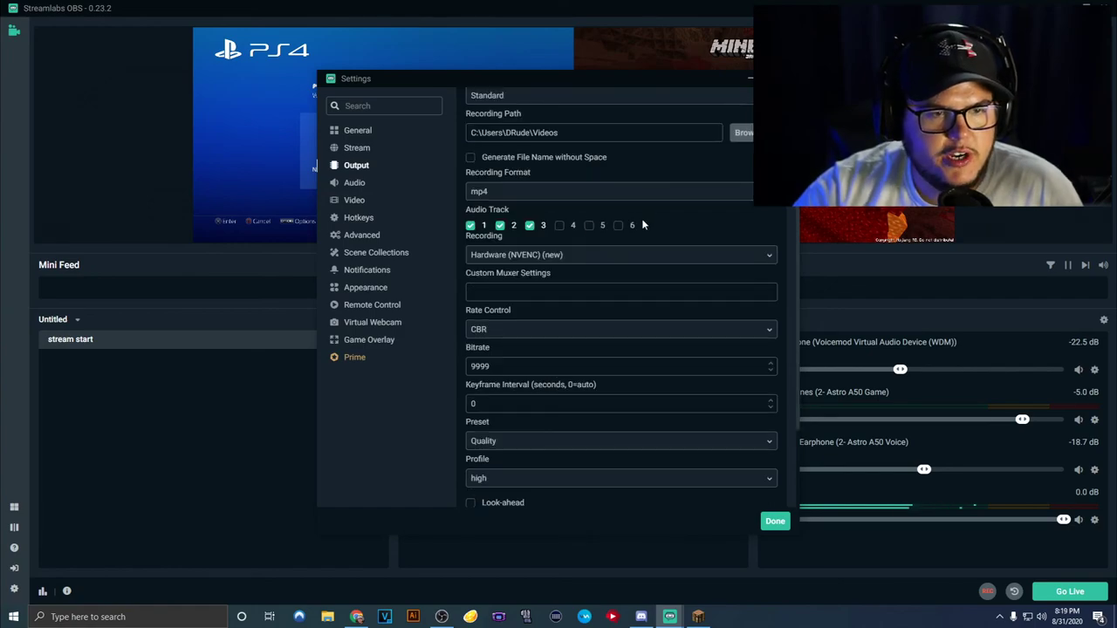
pyautogui.click(523, 197)
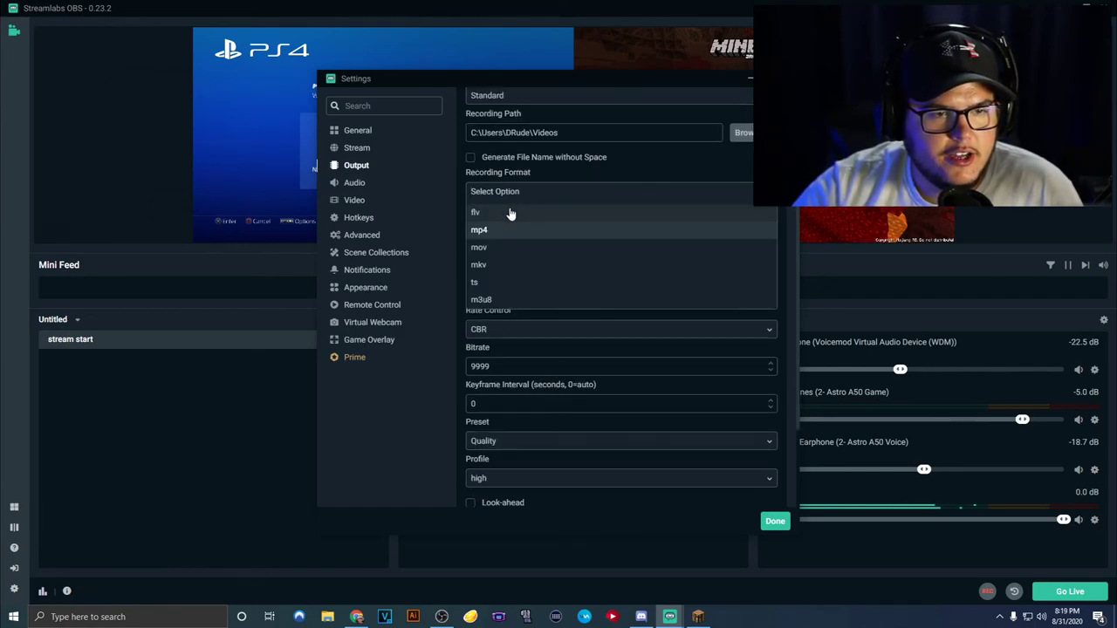
pyautogui.click(504, 215)
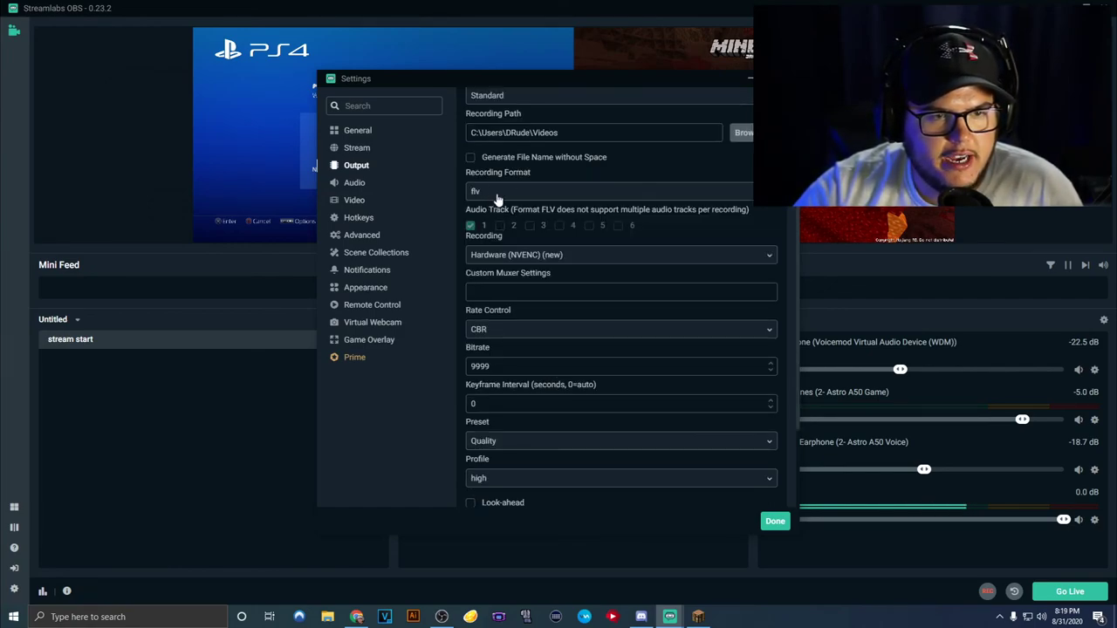
pyautogui.click(494, 193)
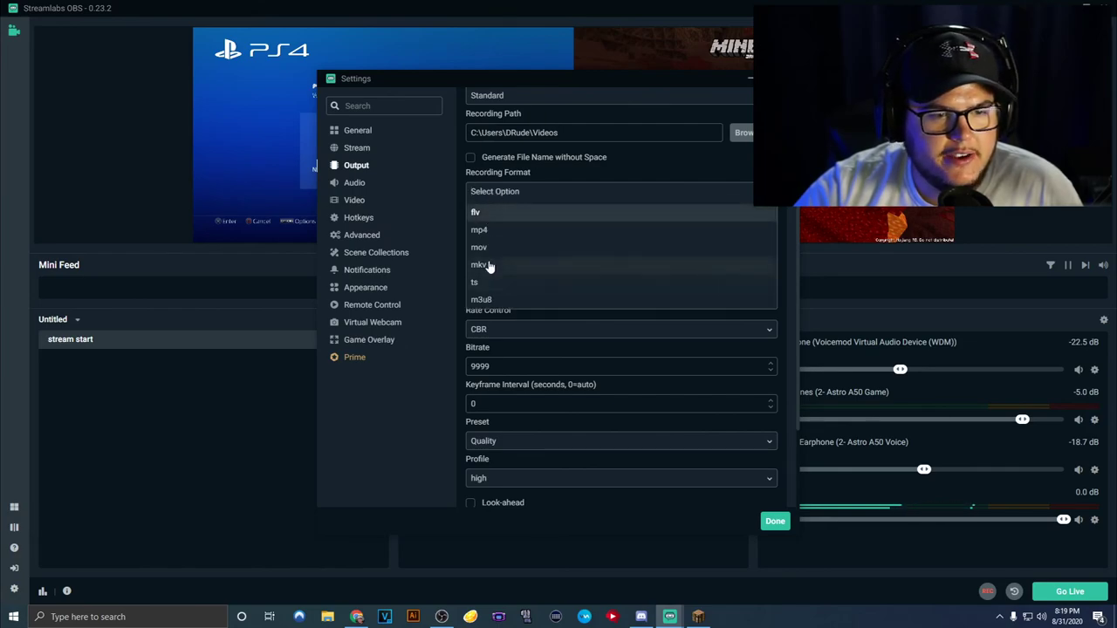
pyautogui.click(486, 265)
# Step: Set the recording format to mp4 with audio tracks 2 and 3 enabled again, and confirm the settings
pyautogui.click(507, 199)
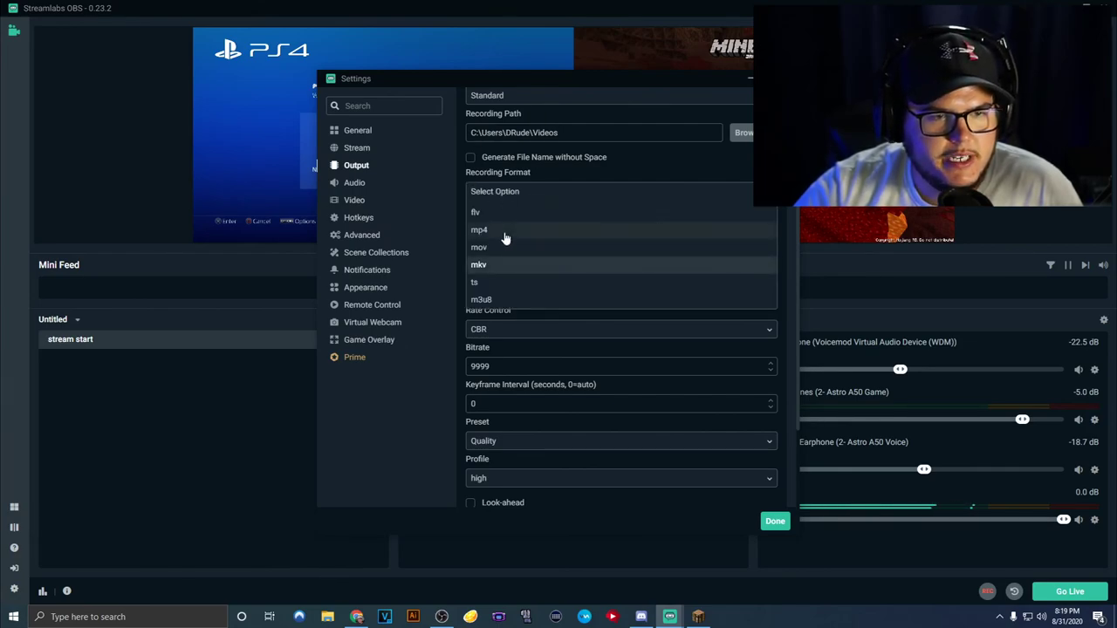
pyautogui.click(504, 230)
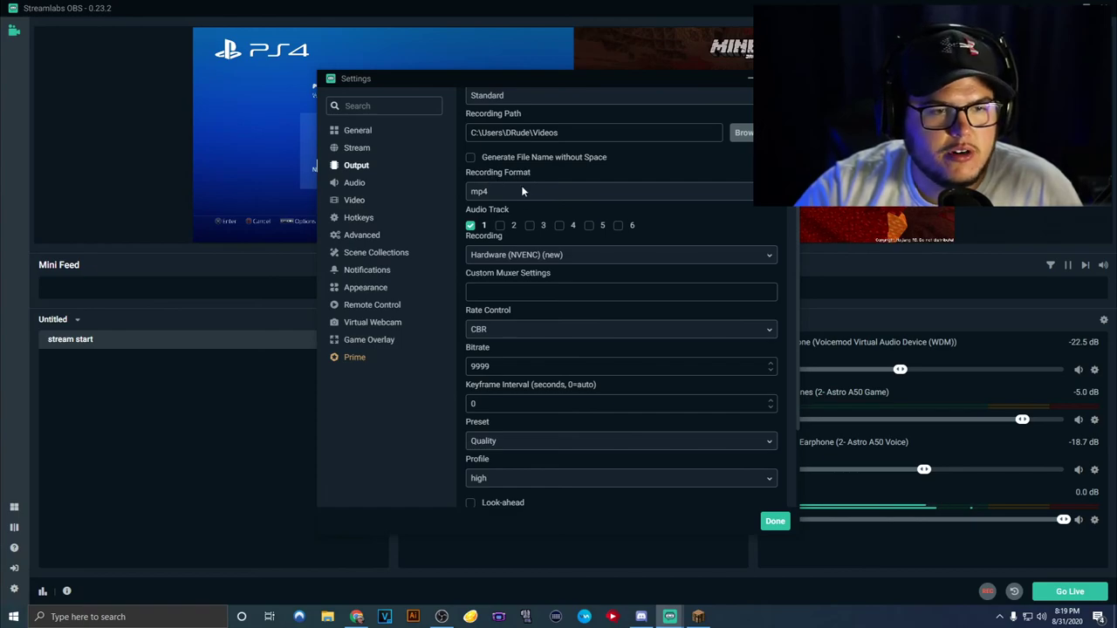
pyautogui.click(500, 225)
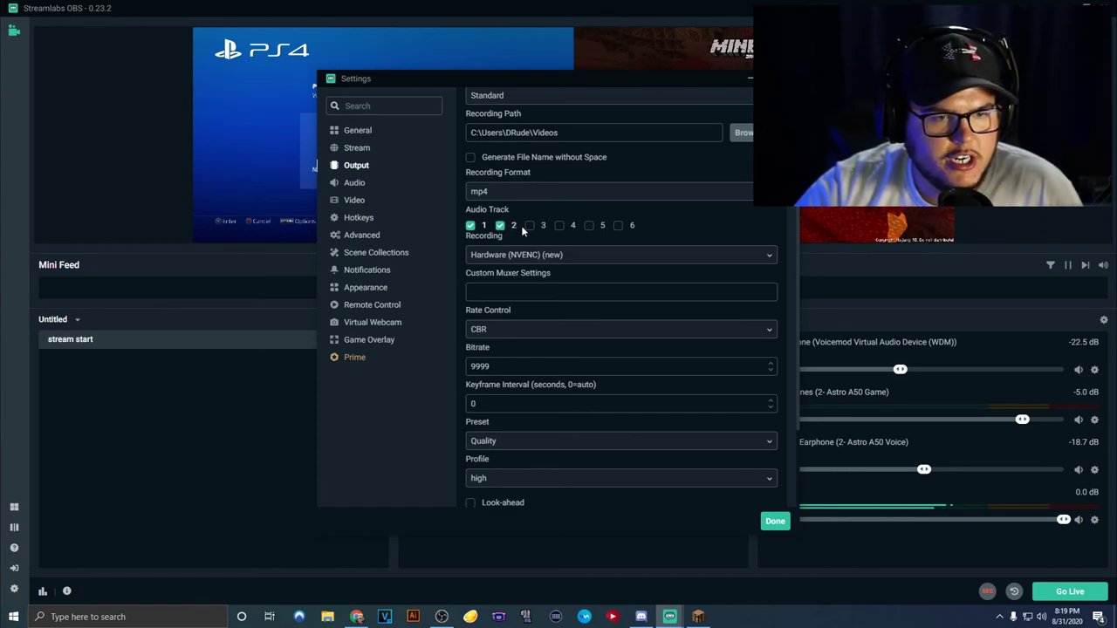
pyautogui.click(530, 227)
pyautogui.scroll(2, 568, 260)
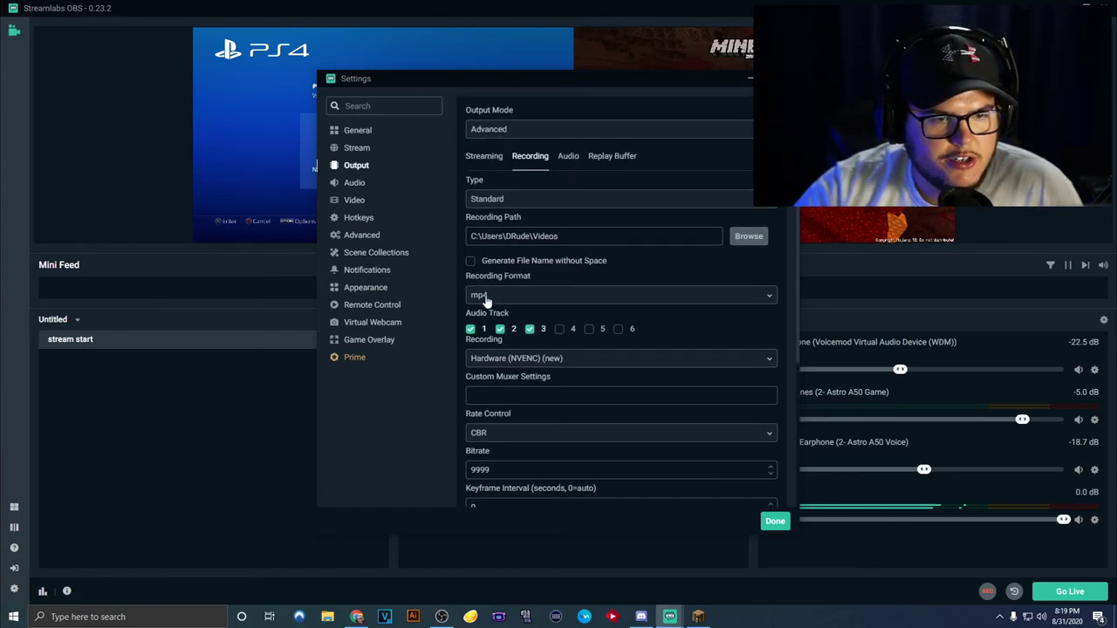
pyautogui.click(780, 527)
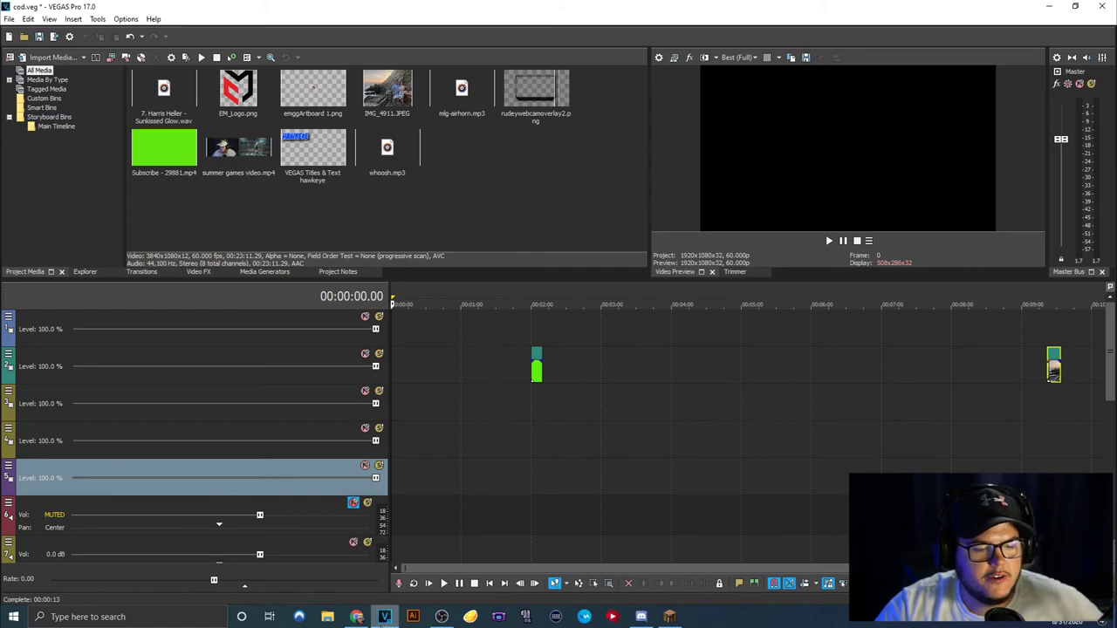
# Step: Examine the video and audio tracks of the cod.veg project in VEGAS Pro
pyautogui.moveTo(385, 617)
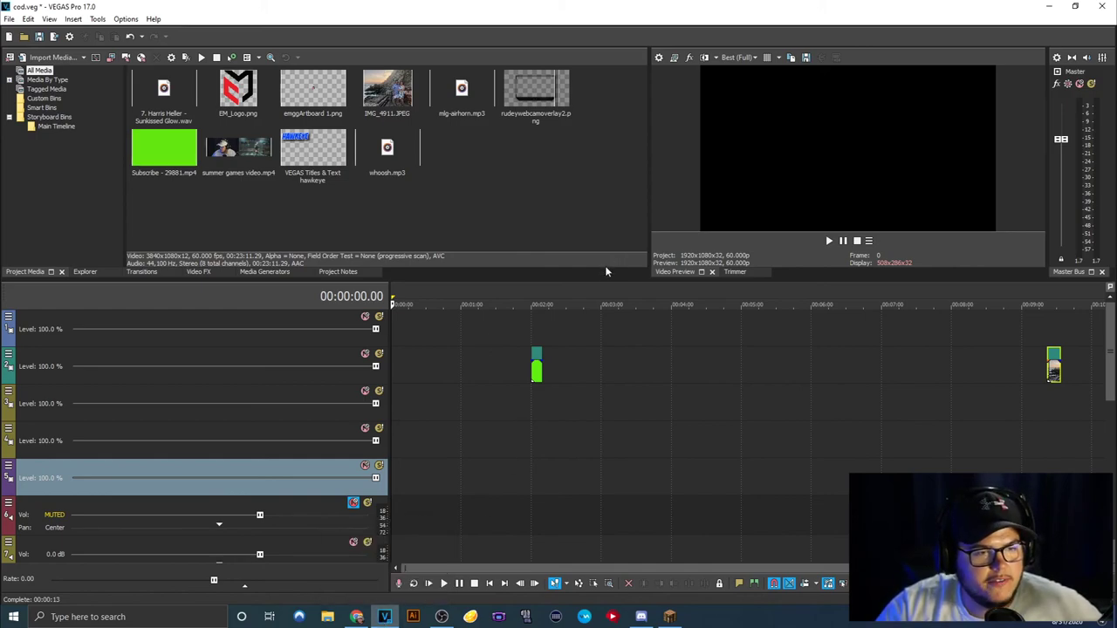
pyautogui.scroll(-5, 611, 397)
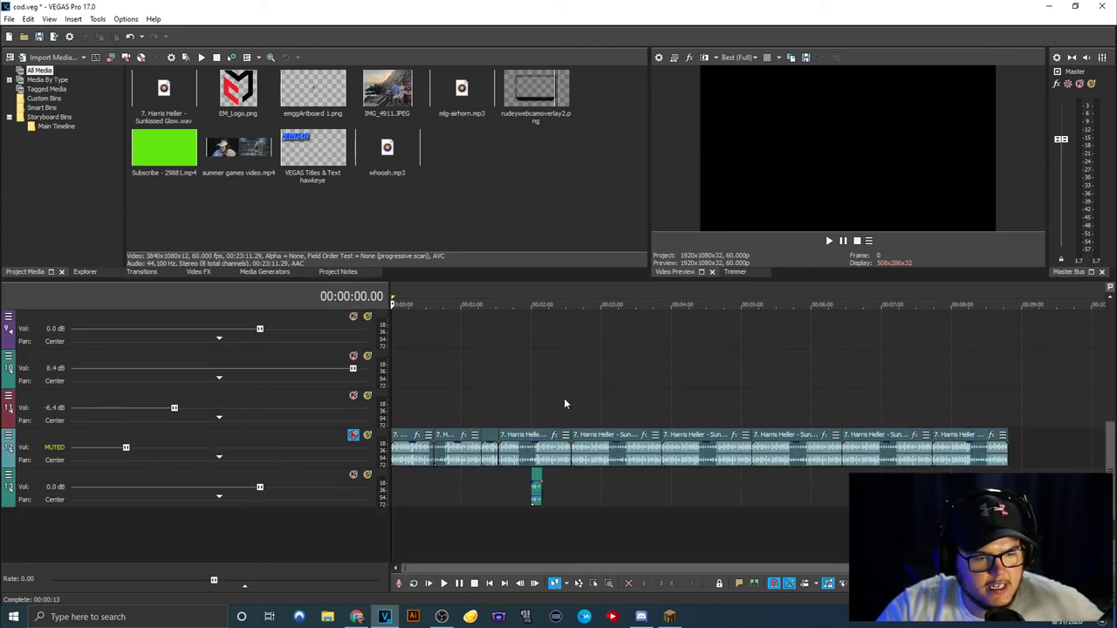
pyautogui.scroll(5, 523, 398)
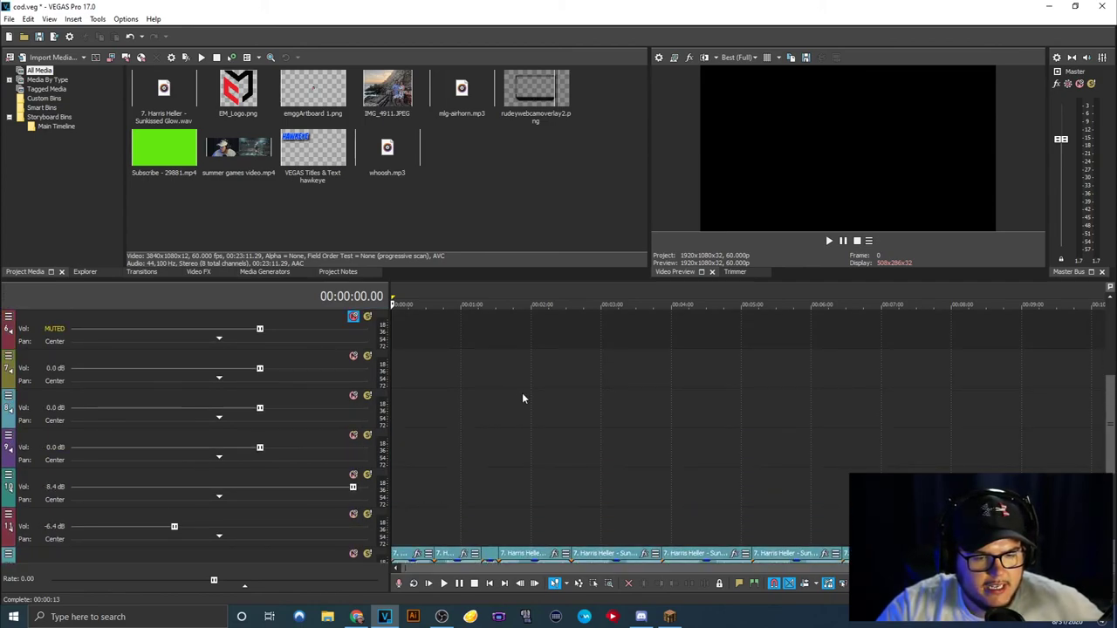
pyautogui.scroll(1, 523, 398)
pyautogui.scroll(-6, 523, 398)
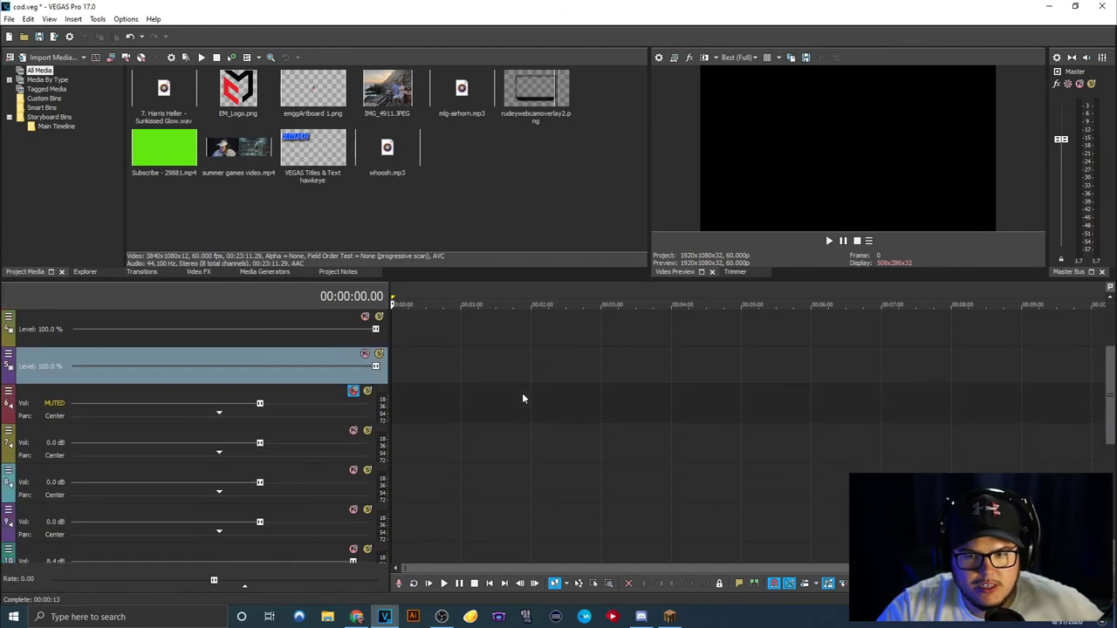
pyautogui.scroll(5, 522, 398)
pyautogui.scroll(1, 523, 398)
pyautogui.scroll(-2, 523, 398)
pyautogui.scroll(2, 523, 398)
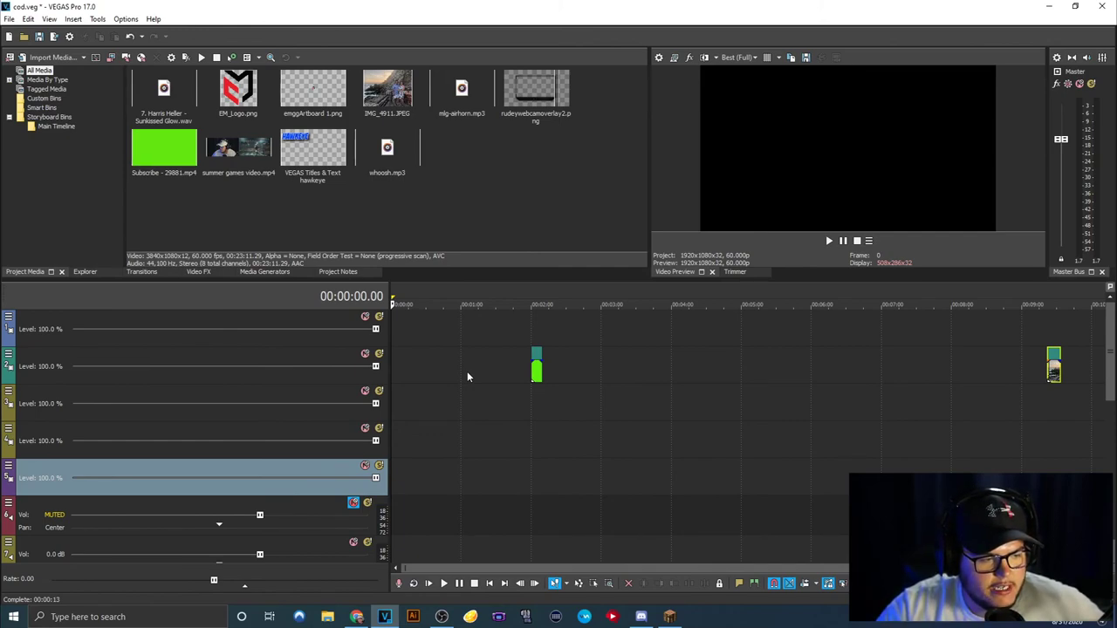
pyautogui.scroll(-6, 528, 416)
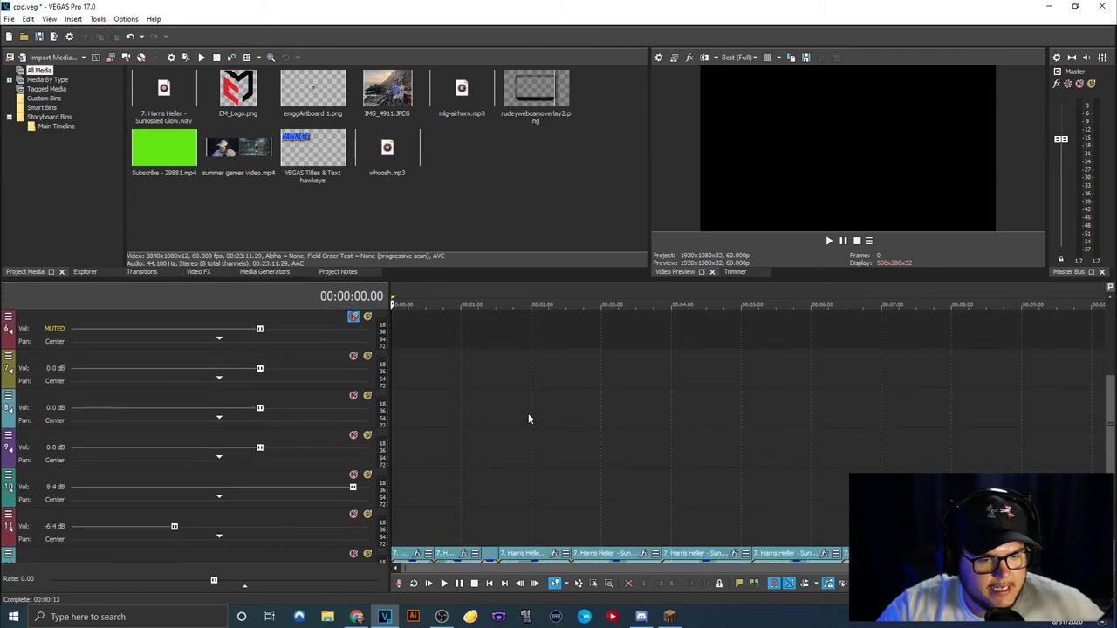
pyautogui.scroll(6, 528, 419)
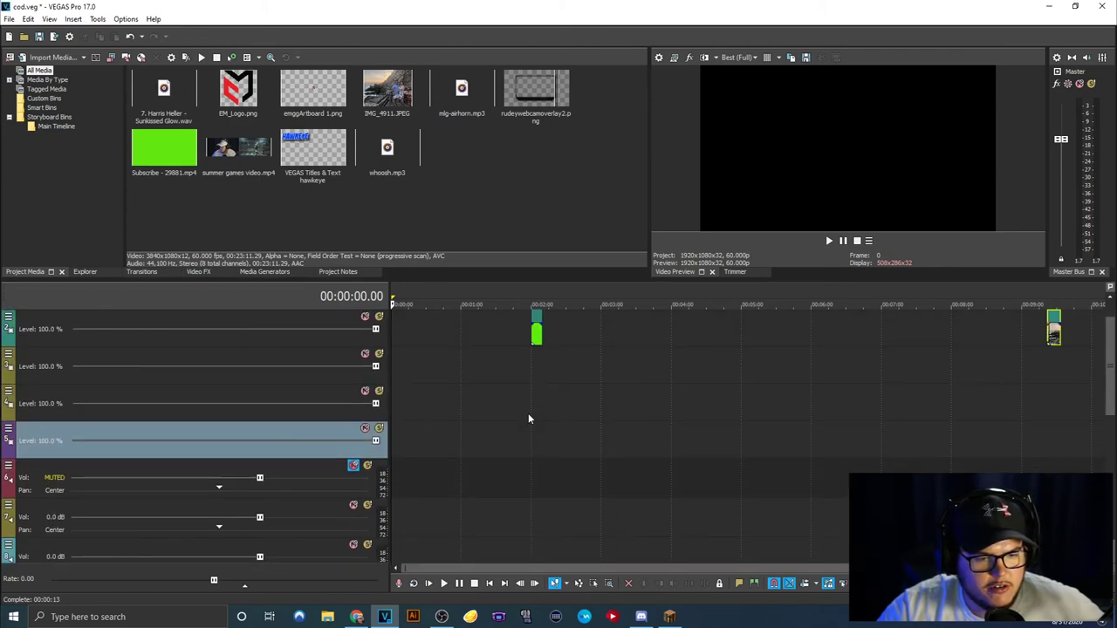
# Step: Save the project and place summer games video.mp4 at the start of the timeline, with its video on track 5 and audio streams below
pyautogui.click(533, 406)
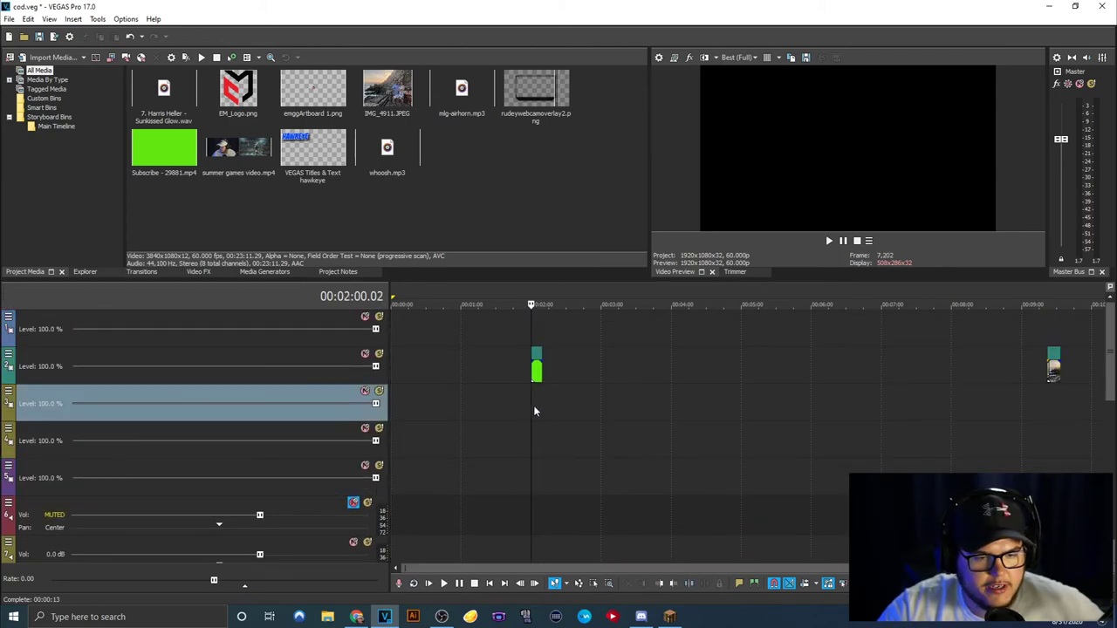
pyautogui.click(40, 38)
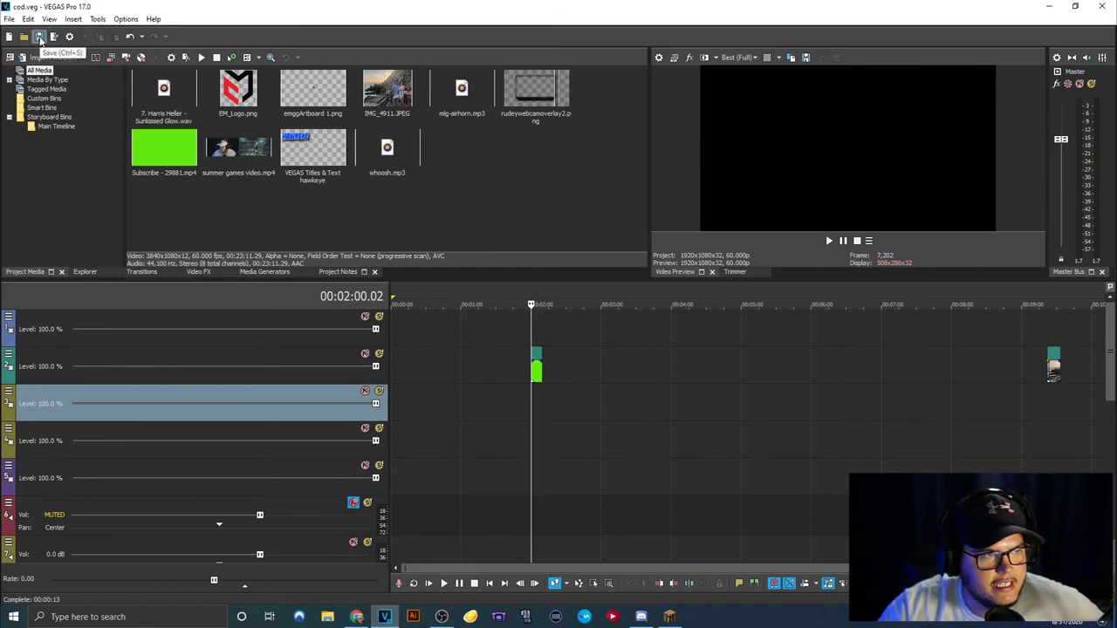
pyautogui.click(260, 155)
pyautogui.moveTo(260, 157); pyautogui.dragTo(401, 441)
pyautogui.scroll(-3, 641, 389)
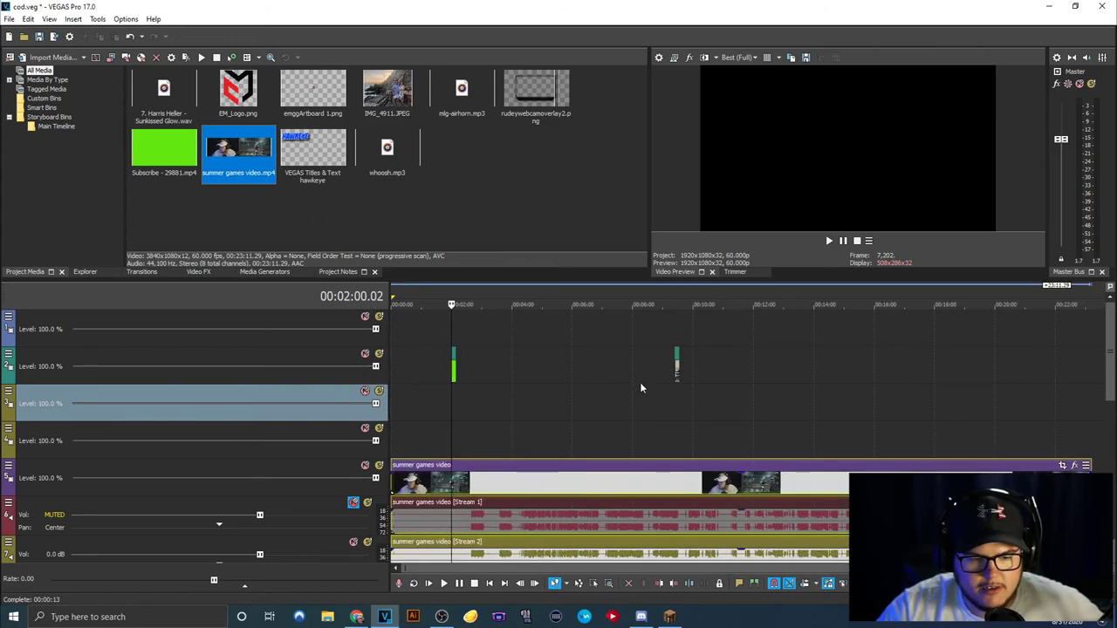
pyautogui.scroll(-3, 641, 389)
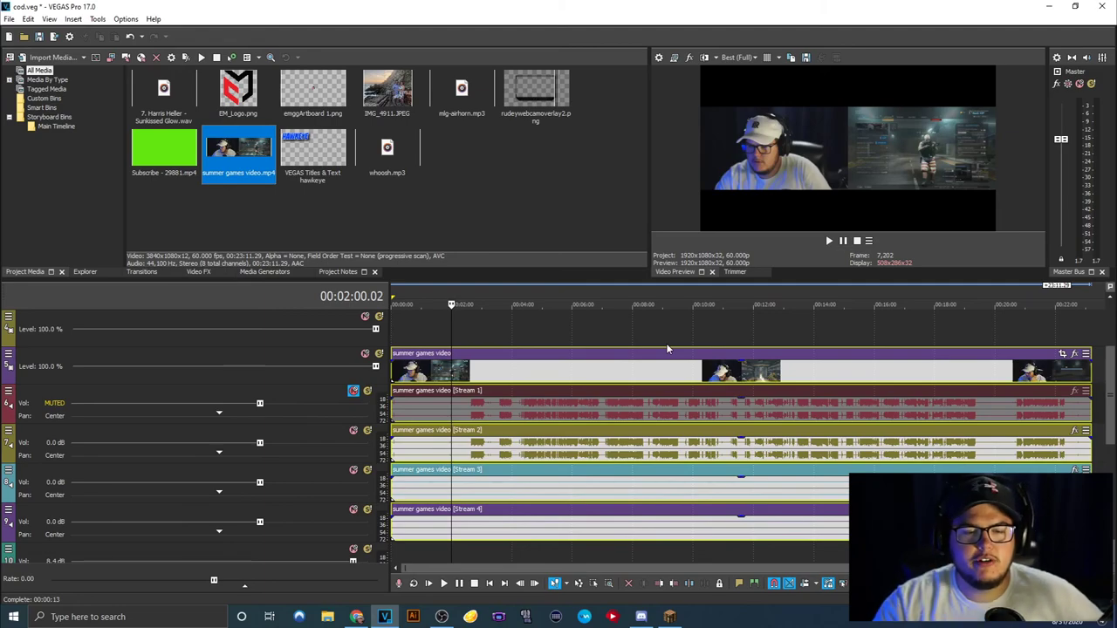
pyautogui.hotkey('ctrl', 'shift', 'q')
pyautogui.hotkey('ctrl', 'shift', 'q')
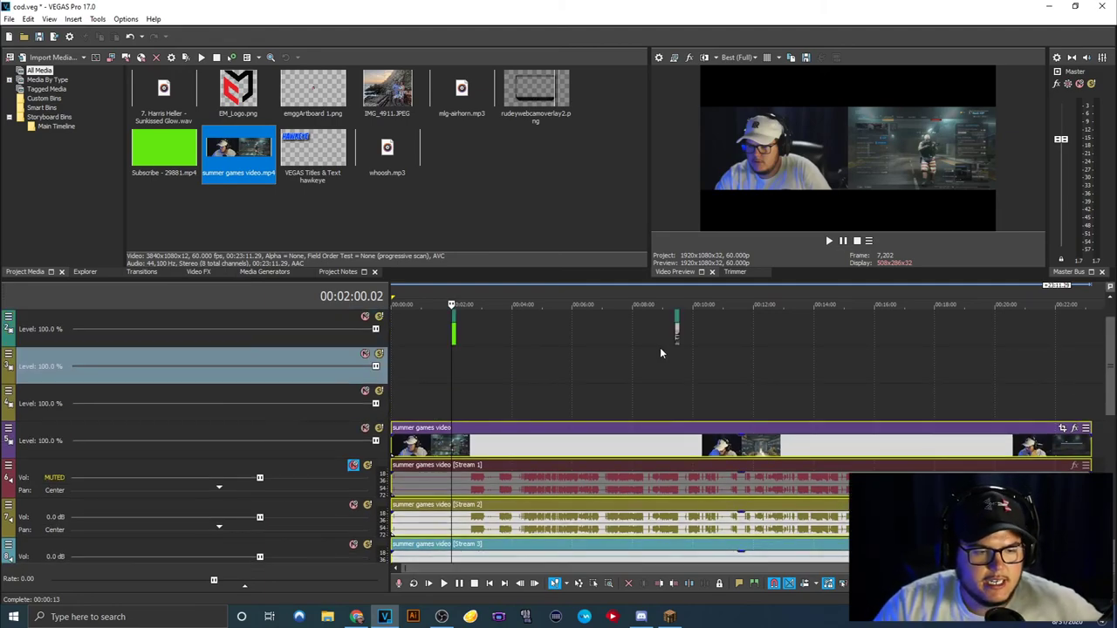
pyautogui.scroll(-2, 743, 352)
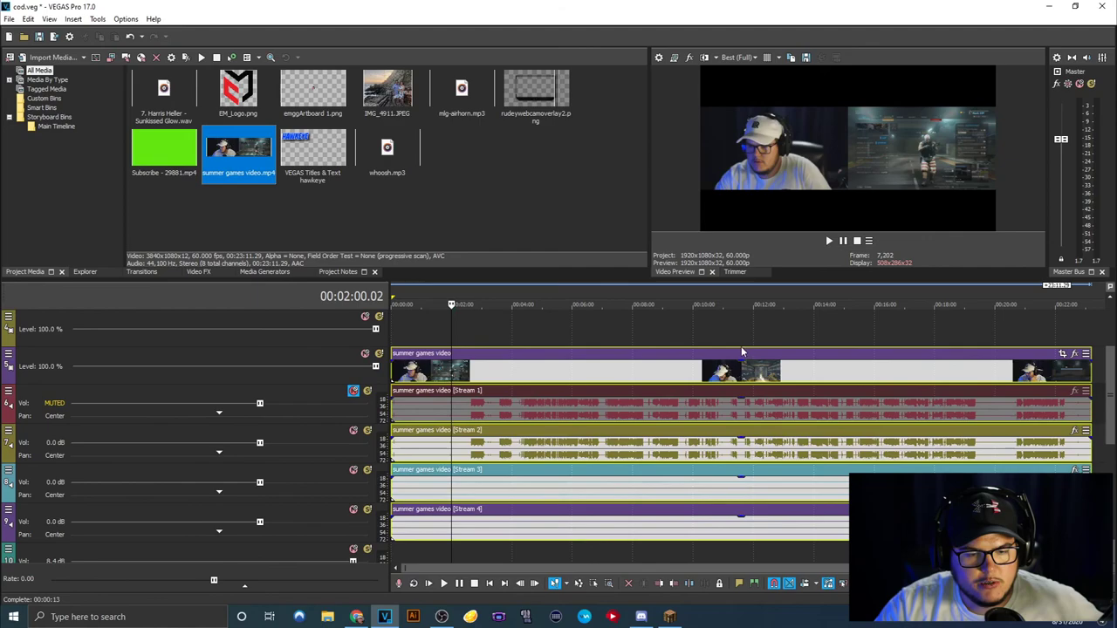
# Step: Go through the summer games video event and its four separate audio streams one by one
pyautogui.click(601, 373)
pyautogui.click(577, 418)
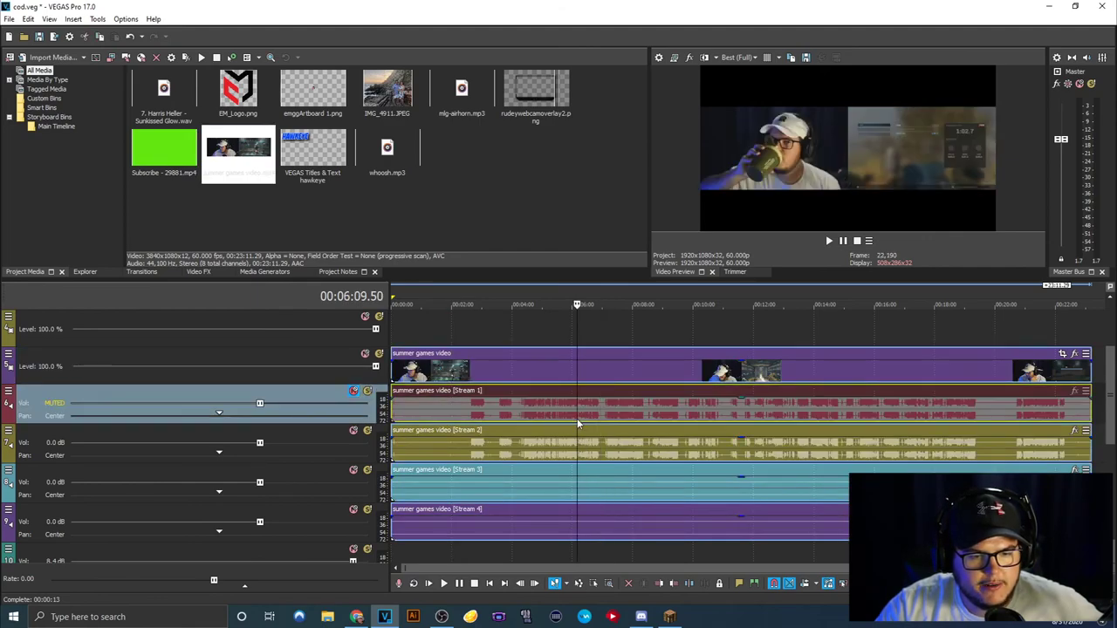
pyautogui.click(565, 460)
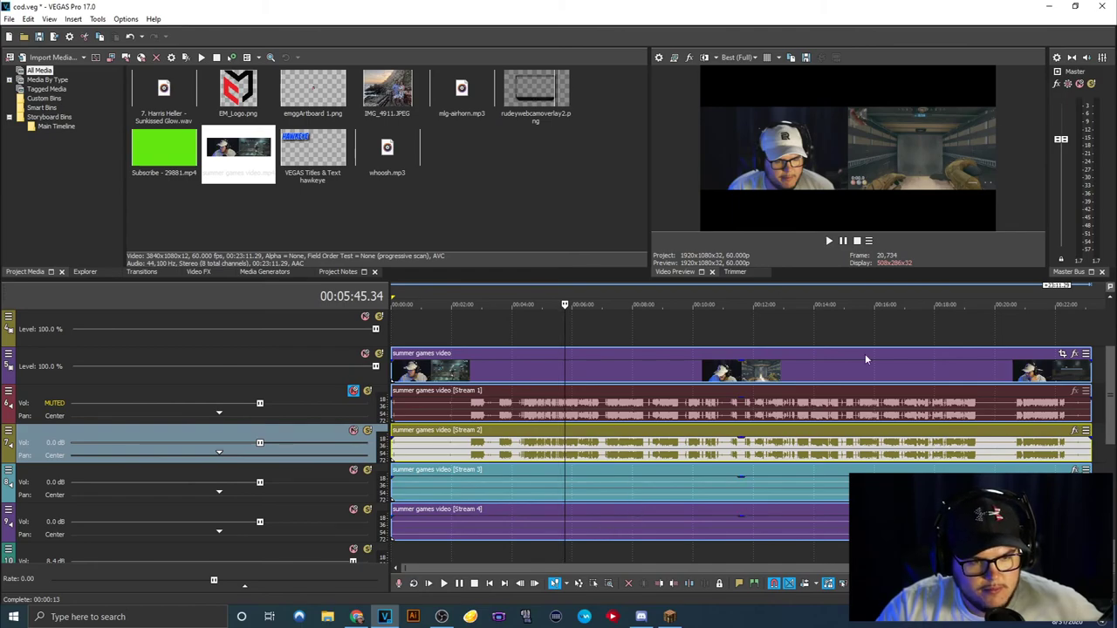
pyautogui.click(473, 362)
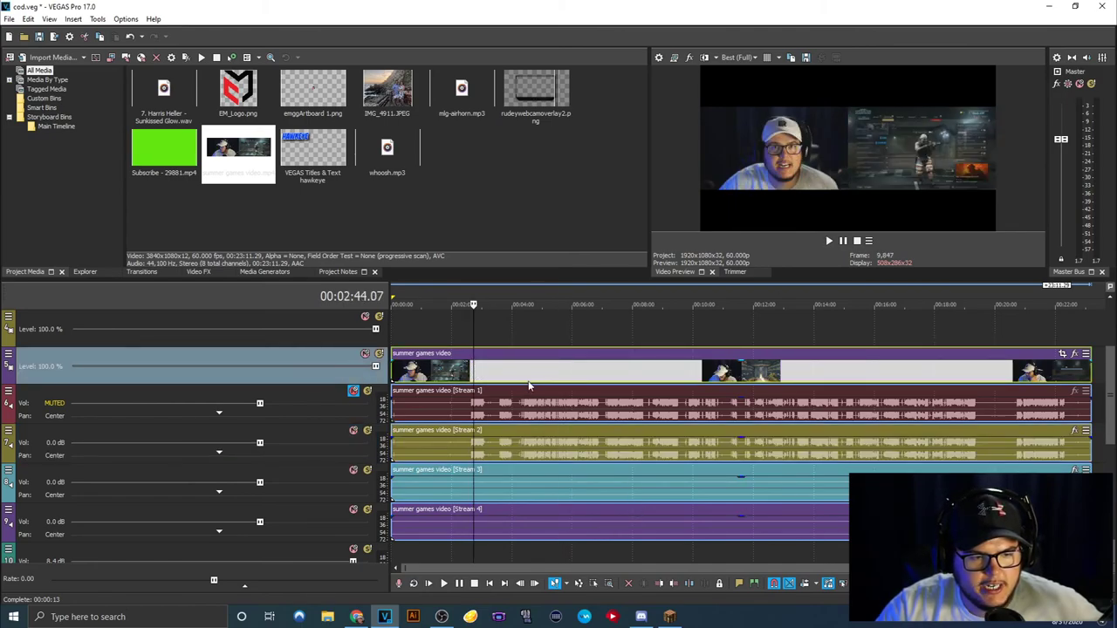
pyautogui.click(513, 409)
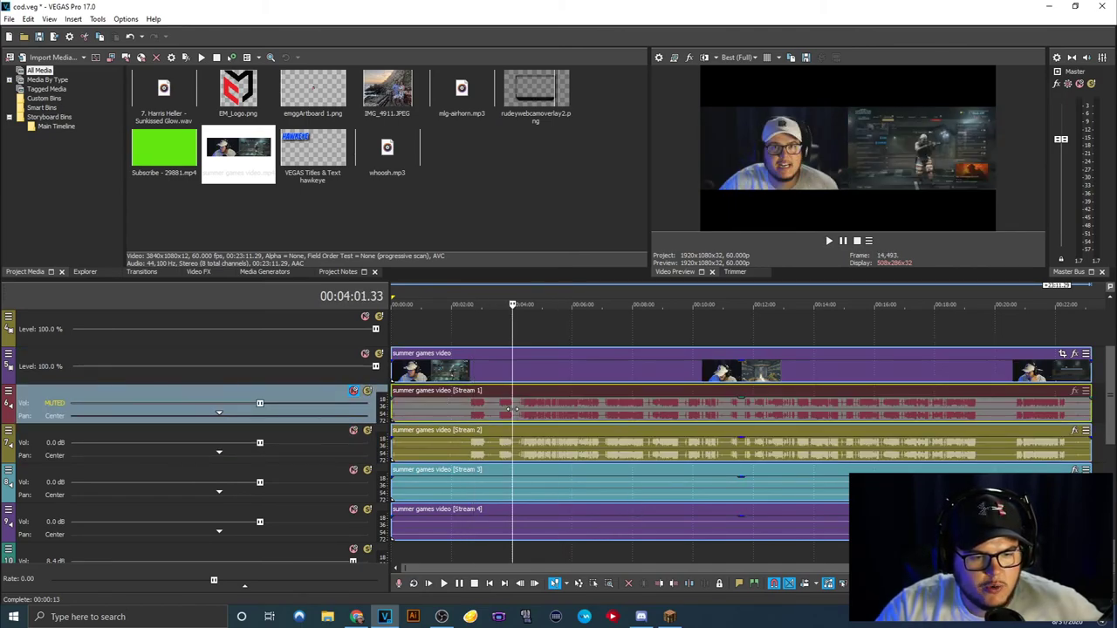
pyautogui.click(548, 447)
pyautogui.click(558, 486)
pyautogui.click(557, 523)
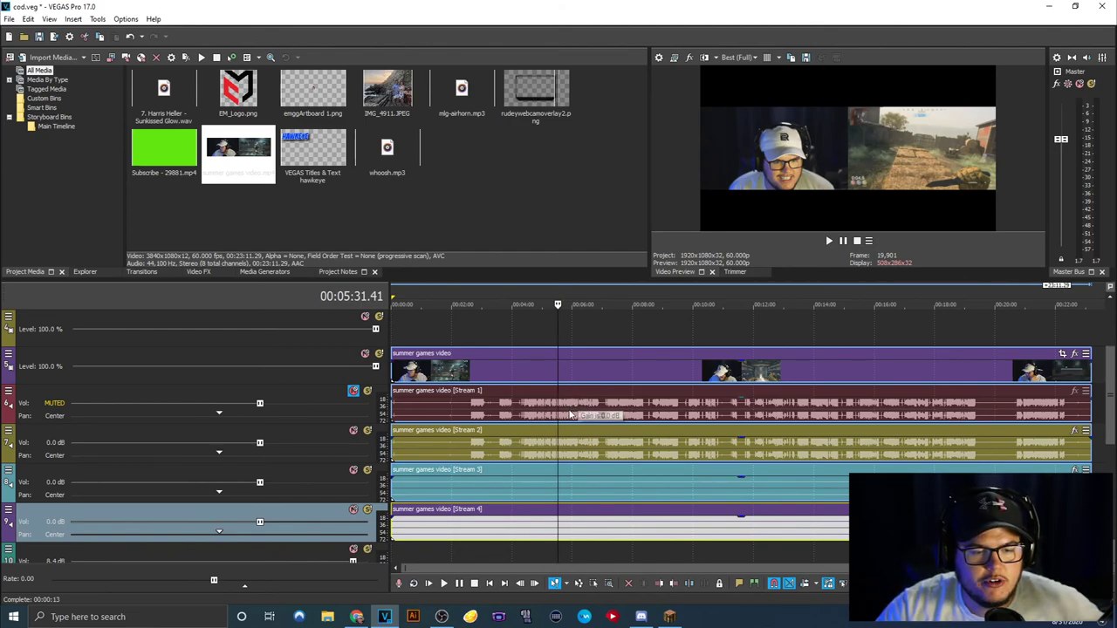
# Step: Solo track 6 to listen to Stream 1 alone at two points in the recording, and mute the track again
pyautogui.click(517, 410)
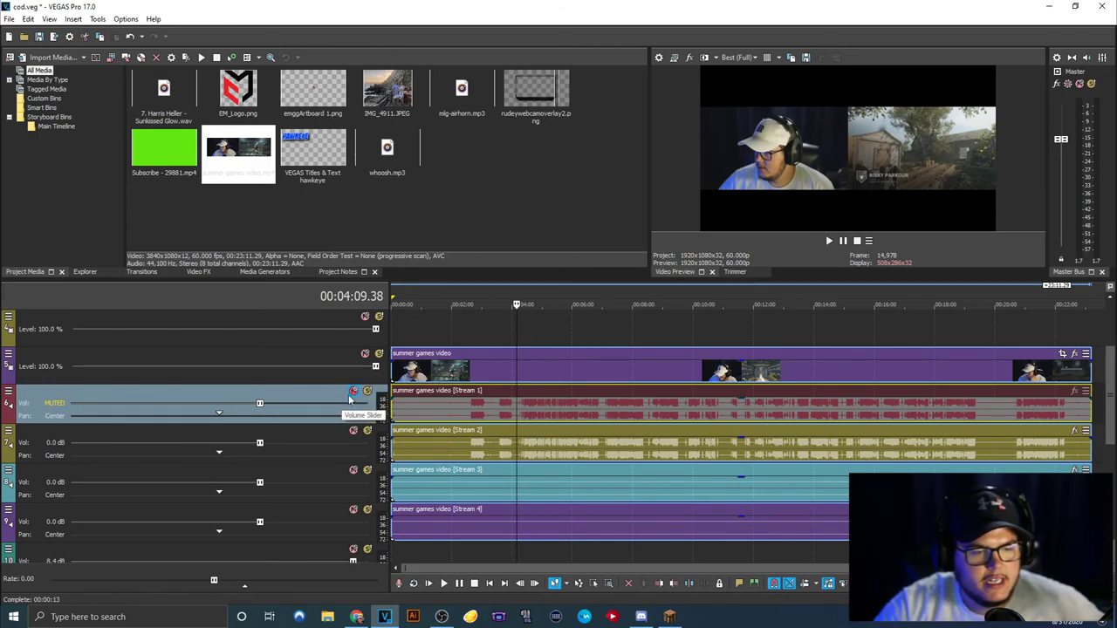
pyautogui.click(483, 415)
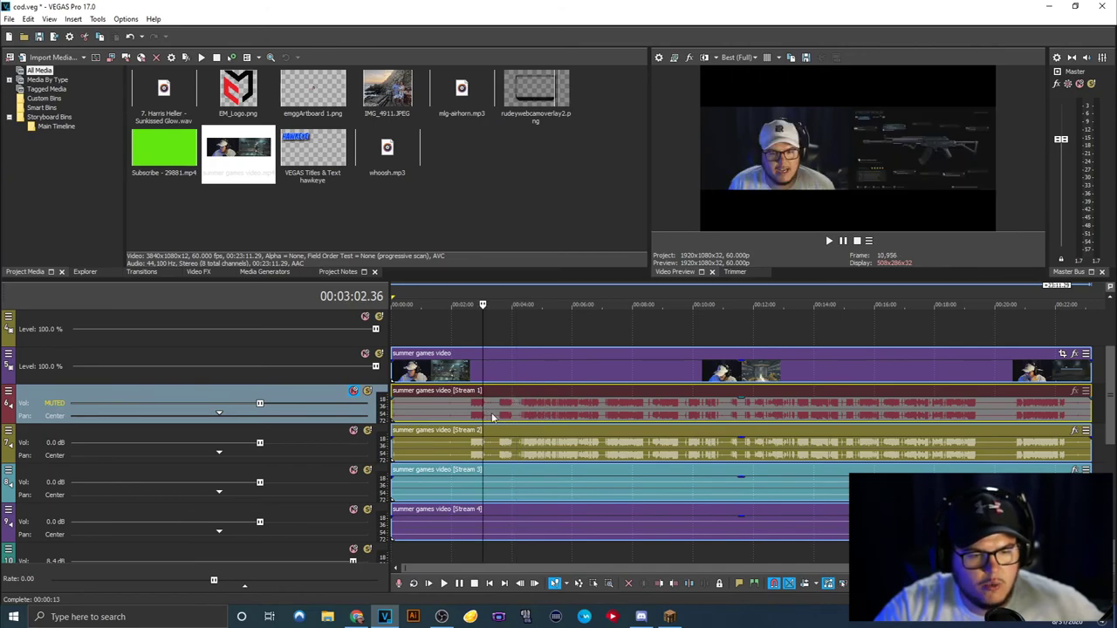
pyautogui.click(366, 391)
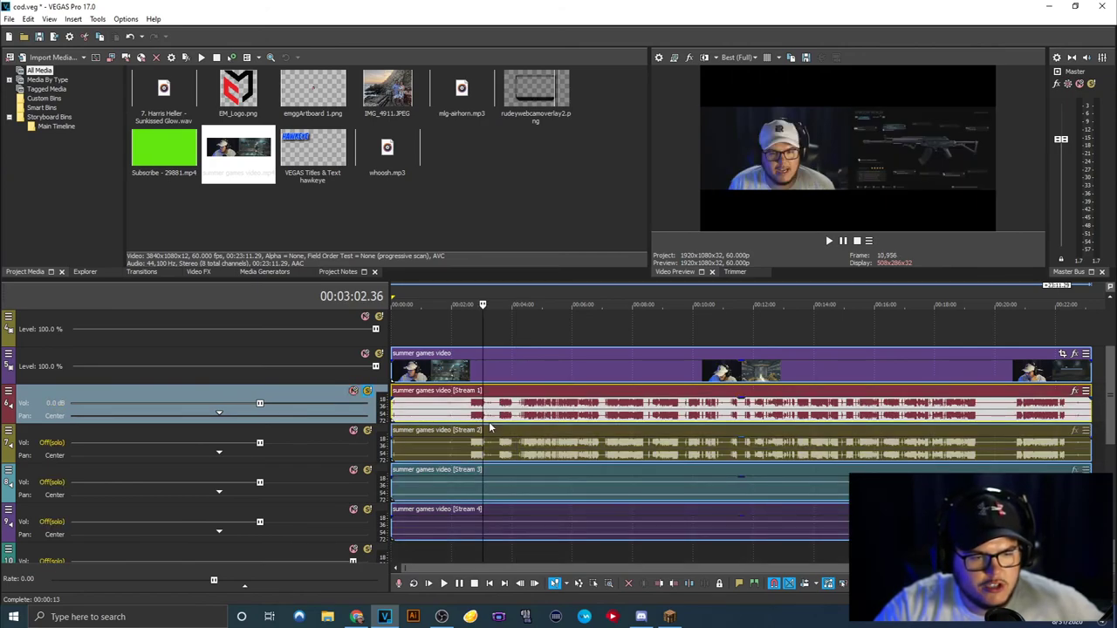
pyautogui.click(533, 419)
pyautogui.press('space')
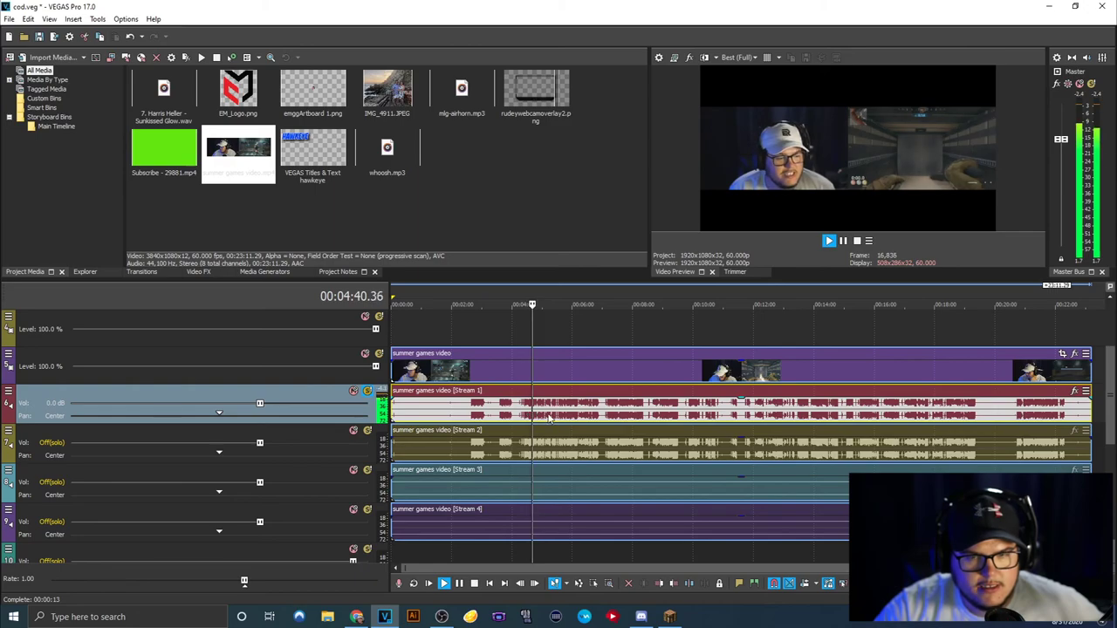
pyautogui.press('space')
pyautogui.click(661, 410)
pyautogui.press('space')
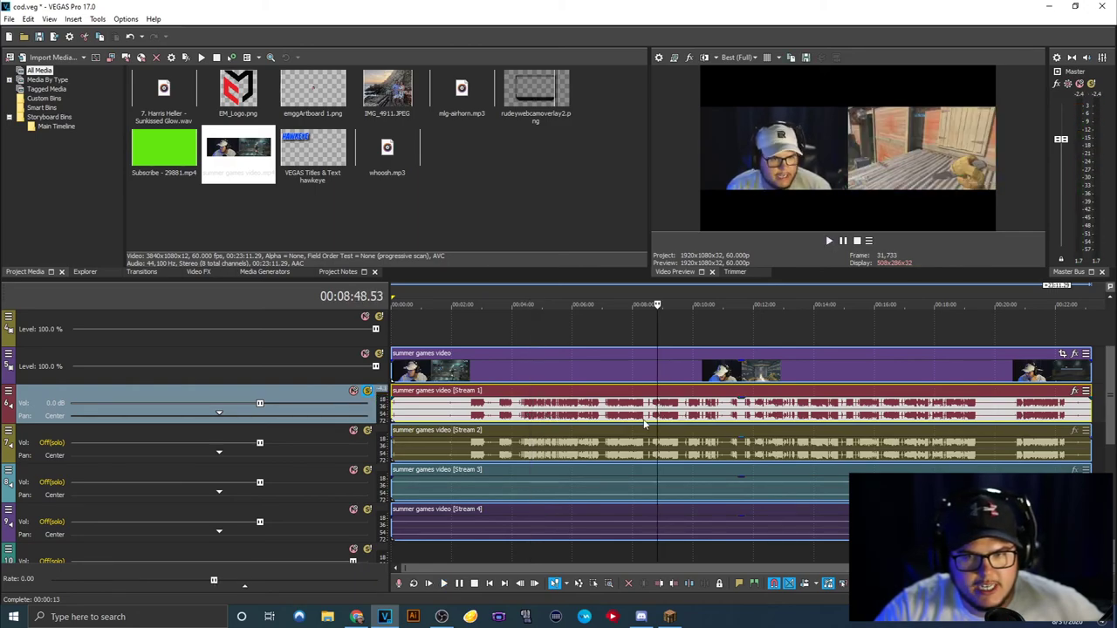
pyautogui.press('space')
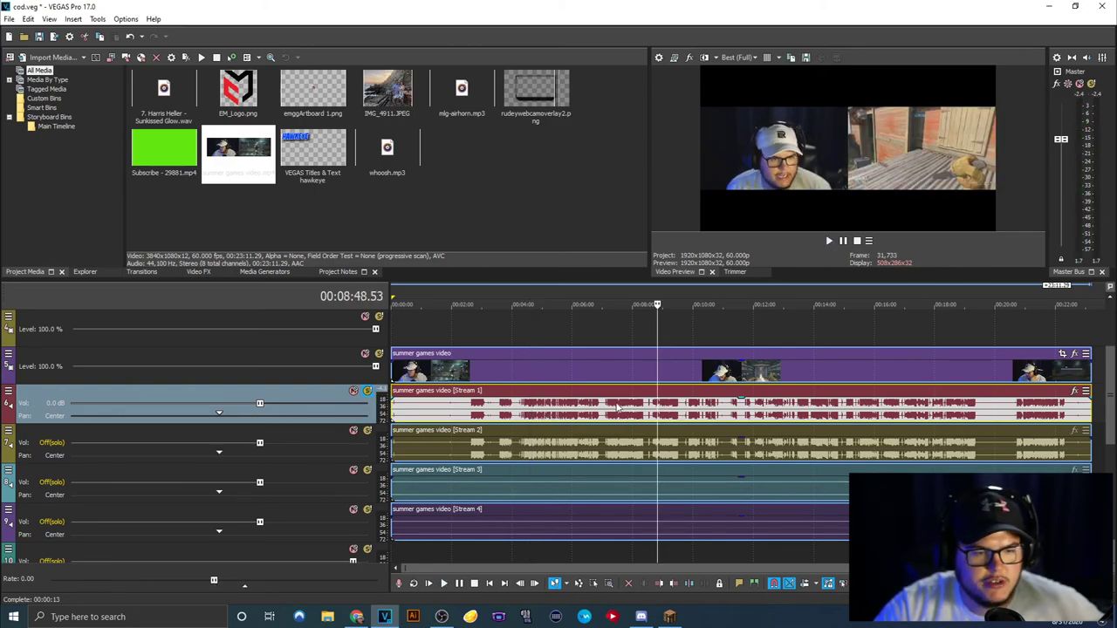
pyautogui.click(354, 391)
pyautogui.click(368, 391)
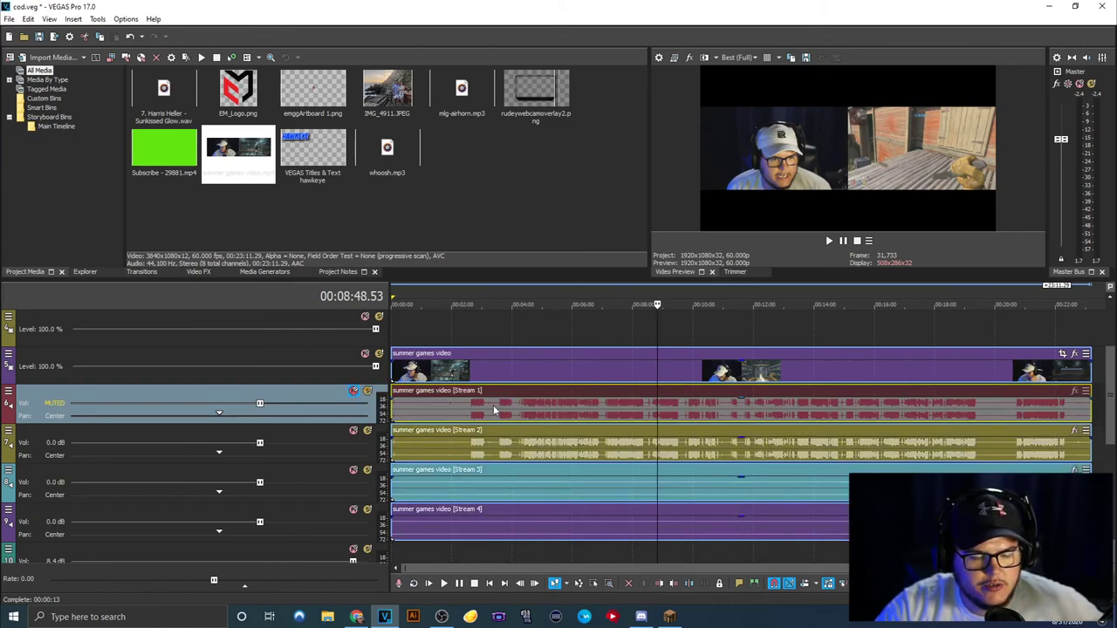
# Step: Compare the waveforms of Stream 1, Stream 2 and Stream 3 at several points in the recording
pyautogui.scroll(-1, 603, 440)
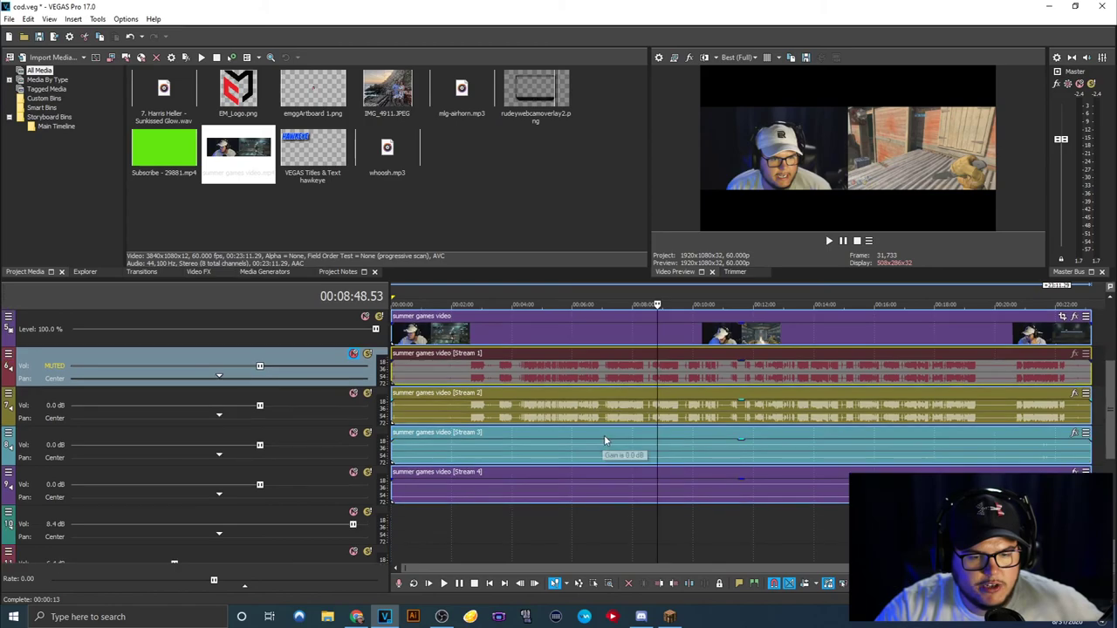
pyautogui.click(547, 368)
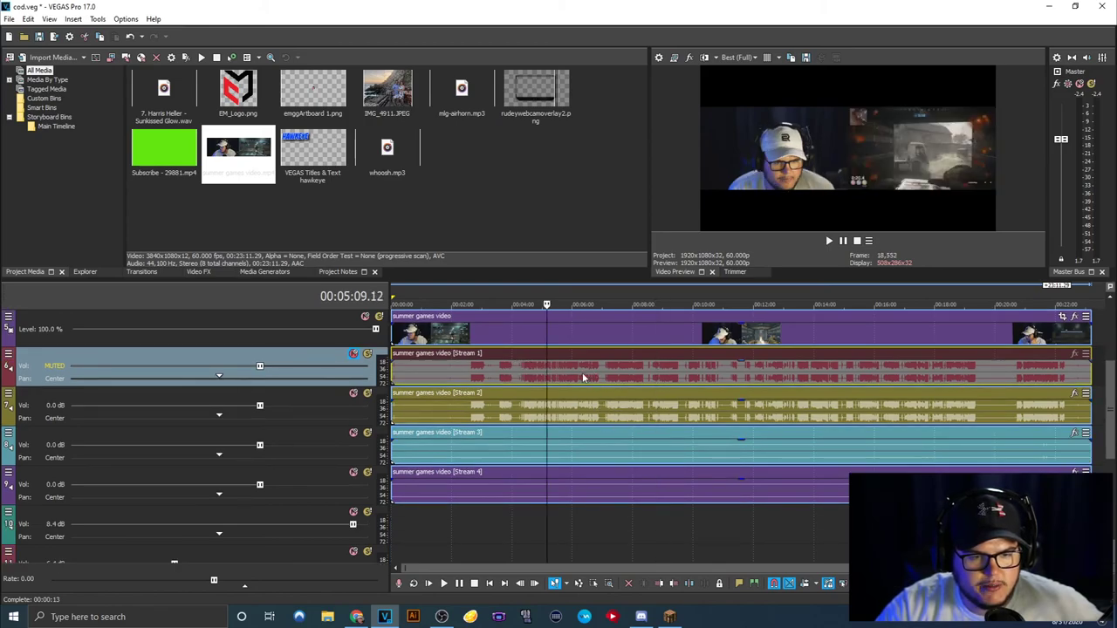
pyautogui.click(617, 418)
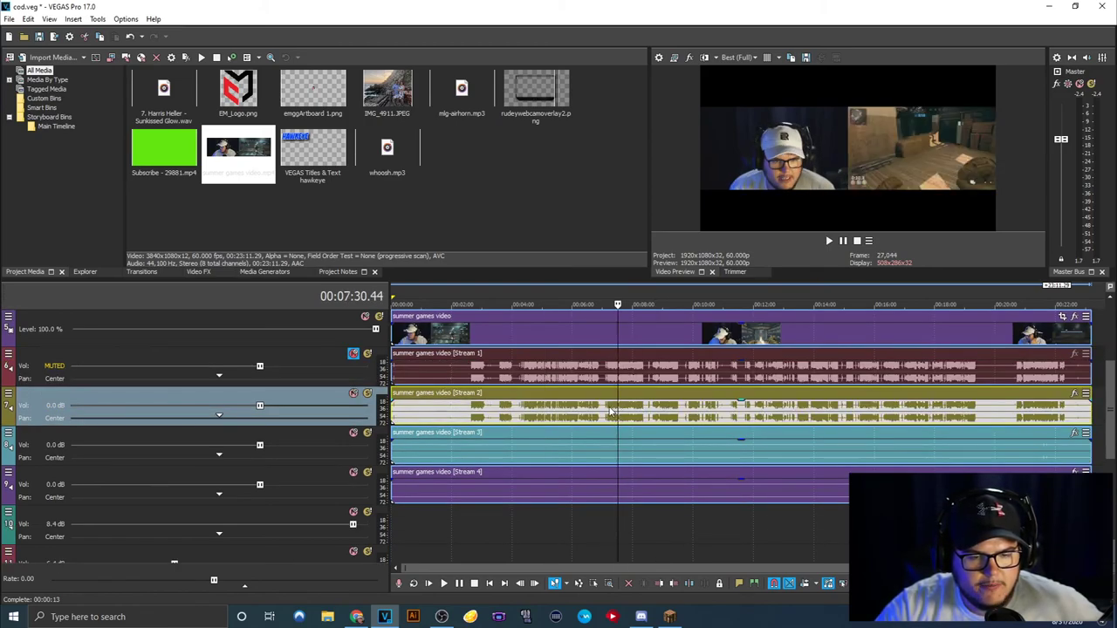
pyautogui.click(609, 407)
pyautogui.click(578, 449)
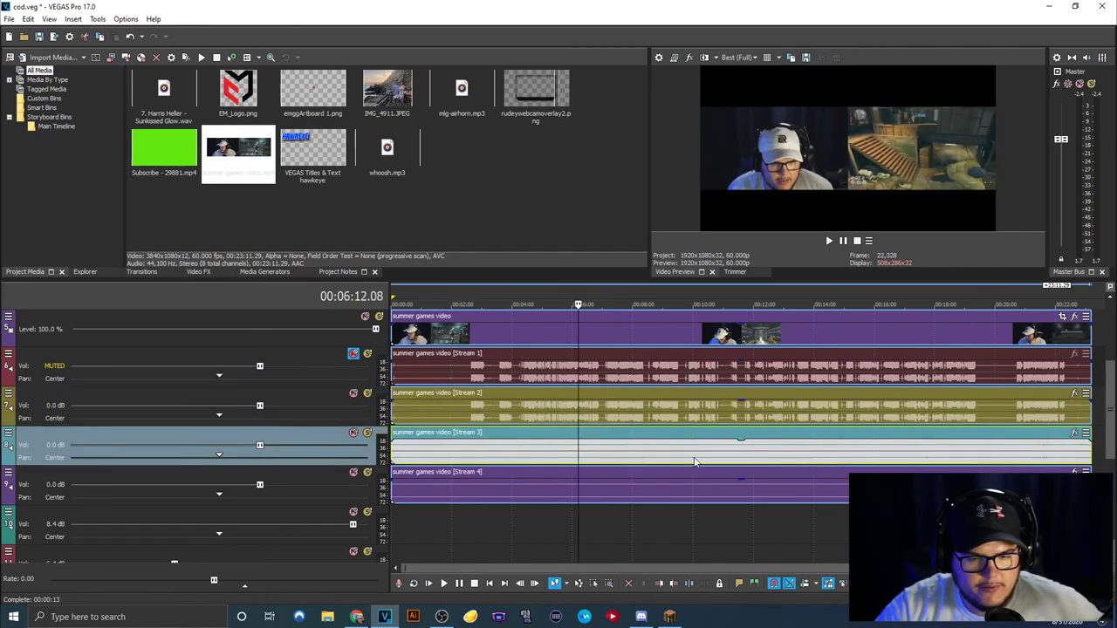
pyautogui.click(476, 451)
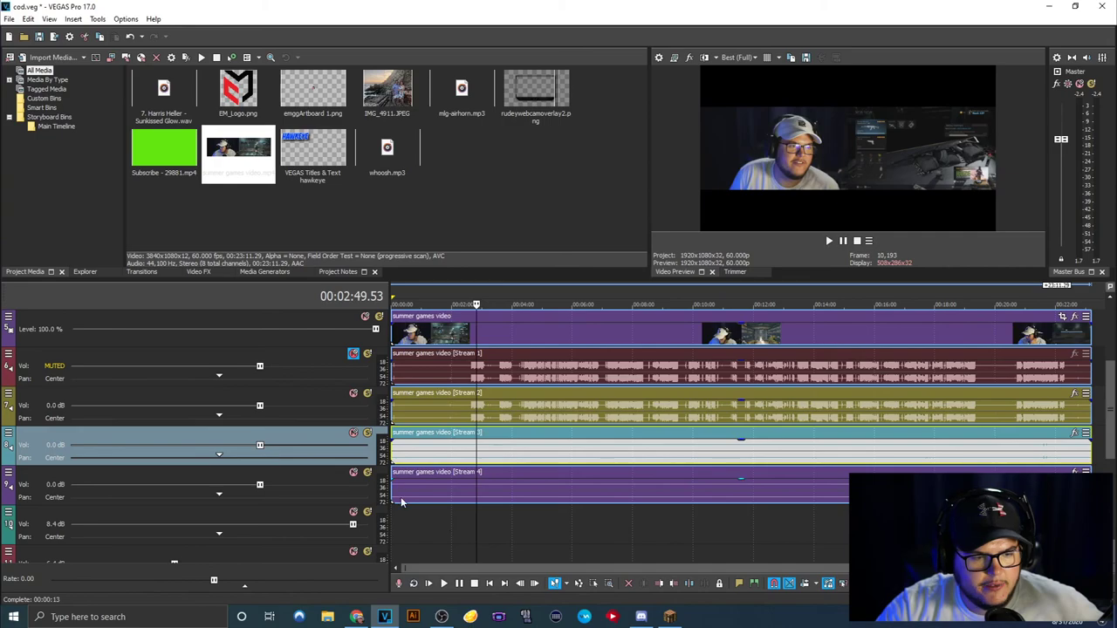
# Step: Solo track 9 and play its Stream 4 audio from about 00:14:03
pyautogui.click(367, 474)
pyautogui.click(680, 494)
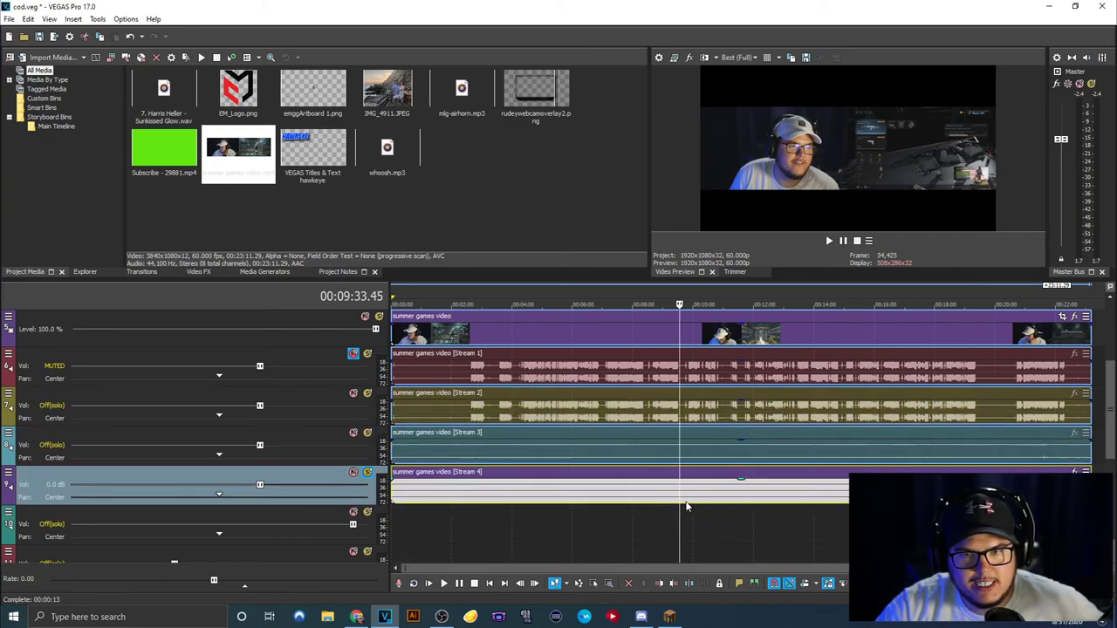
pyautogui.click(814, 494)
pyautogui.press('space')
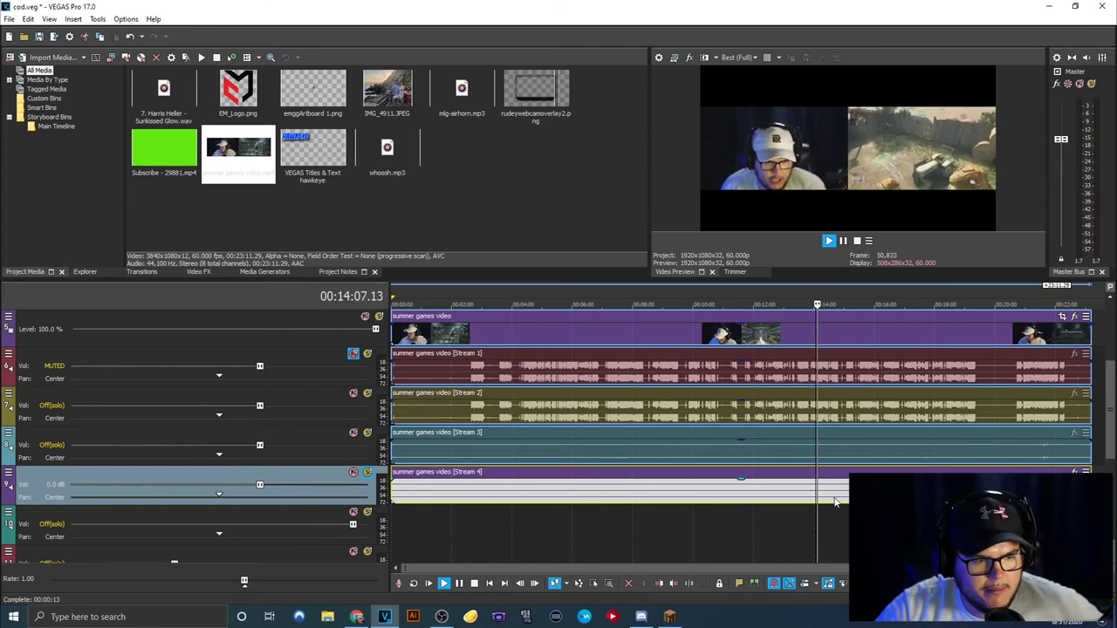
pyautogui.press('space')
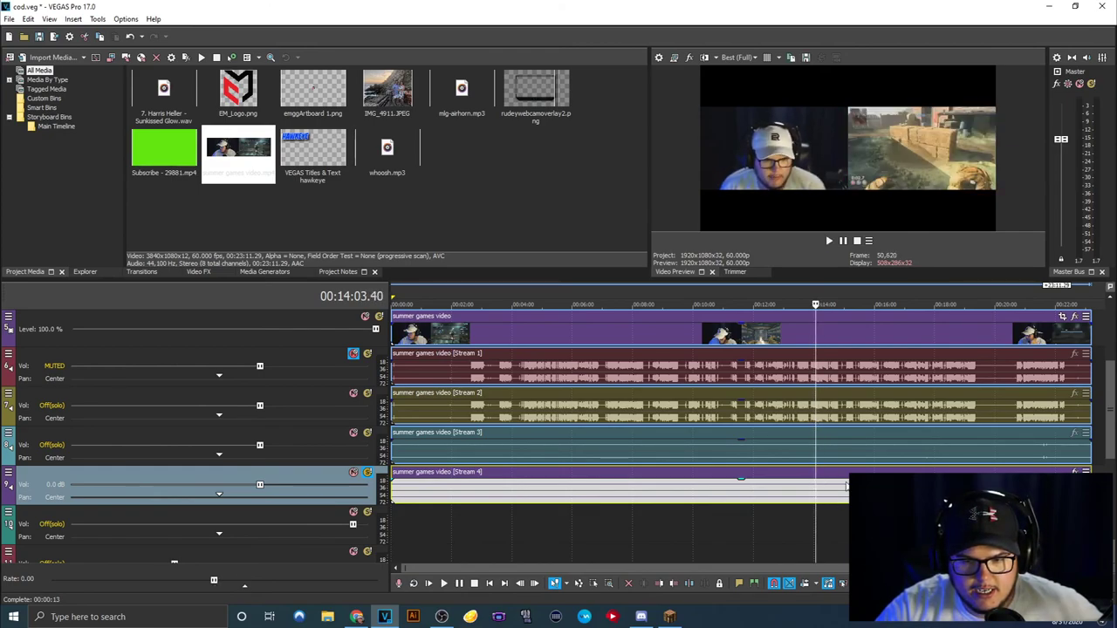
# Step: Duplicate the lower summer games video event onto the empty video track directly above it
pyautogui.scroll(1, 670, 484)
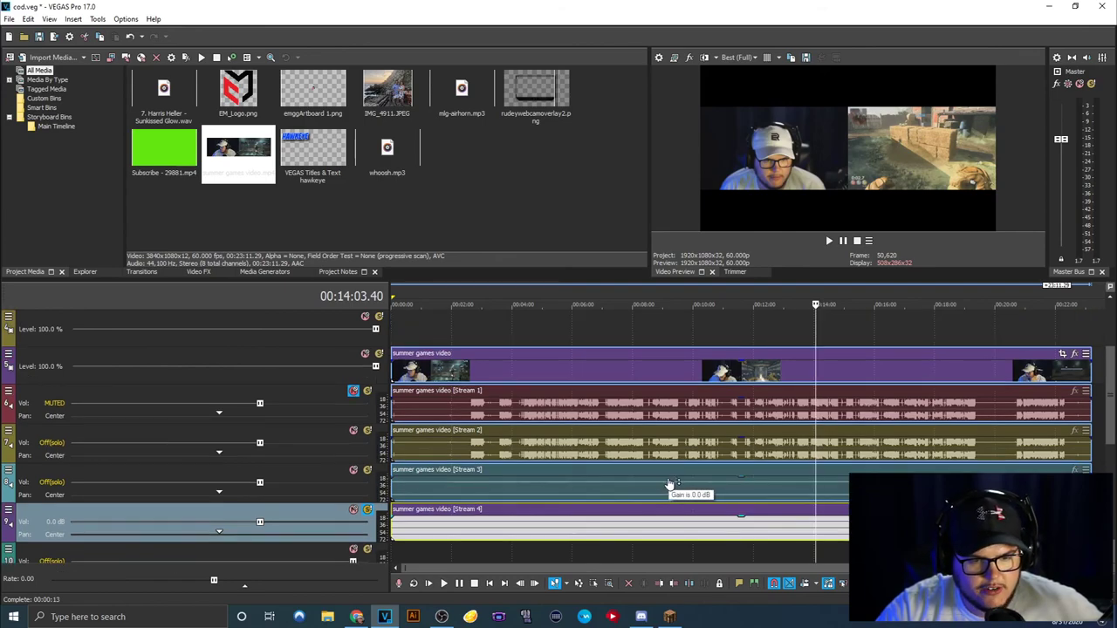
pyautogui.click(430, 357)
pyautogui.click(461, 358)
pyautogui.click(483, 358)
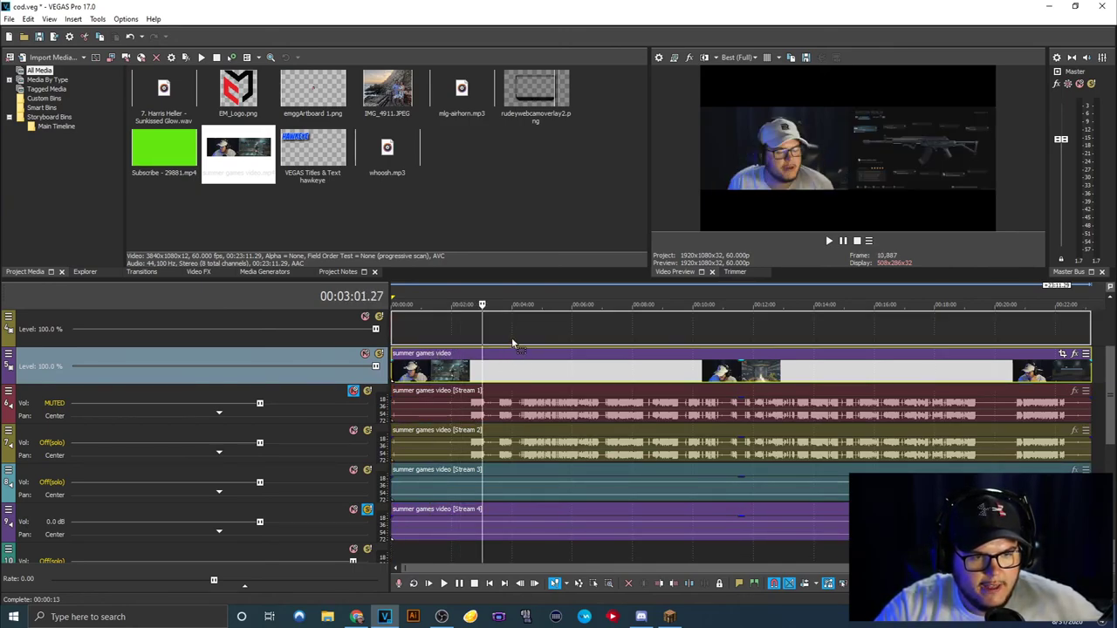
pyautogui.moveTo(515, 349); pyautogui.dragTo(443, 333)
pyautogui.click(442, 336)
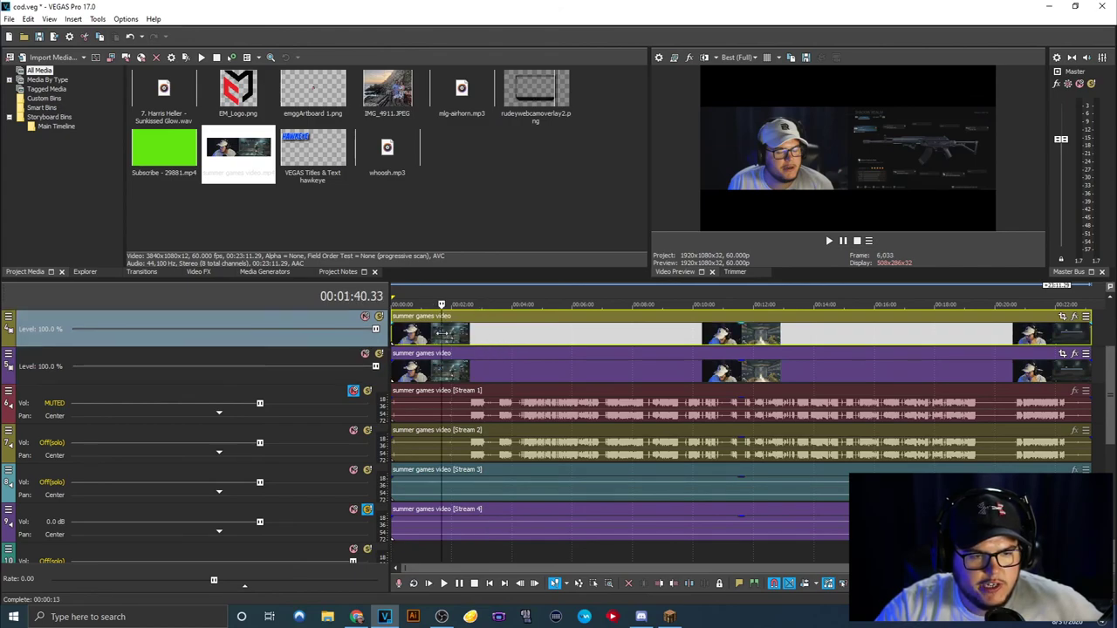
# Step: Compare the two stacked summer games video events at several points in the recording
pyautogui.click(439, 367)
pyautogui.click(469, 342)
pyautogui.click(469, 367)
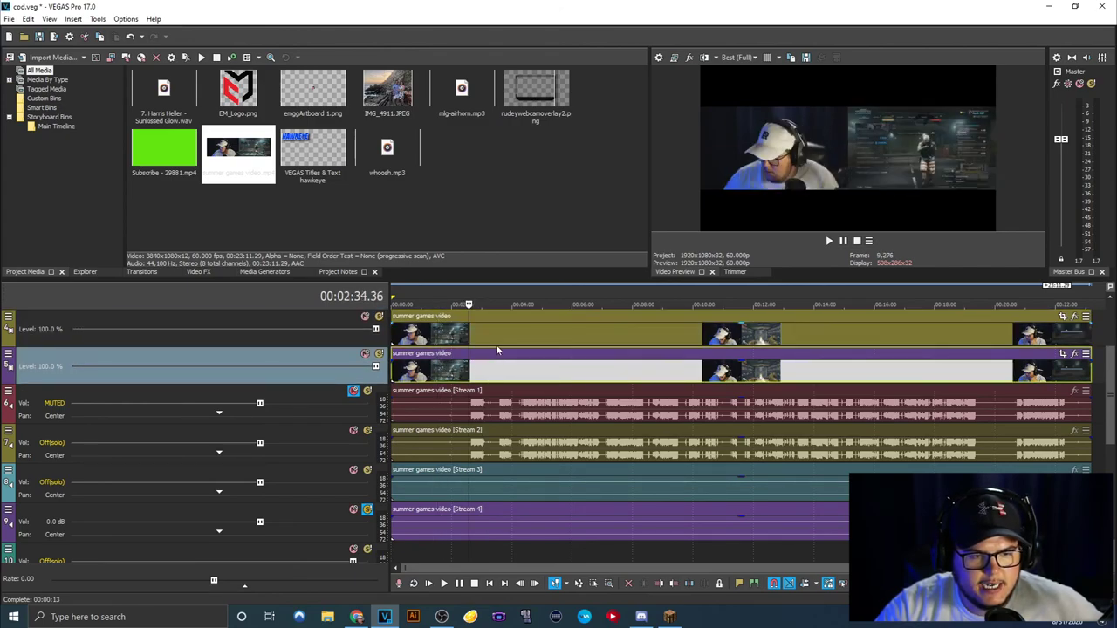
pyautogui.click(495, 344)
pyautogui.click(495, 369)
pyautogui.click(450, 338)
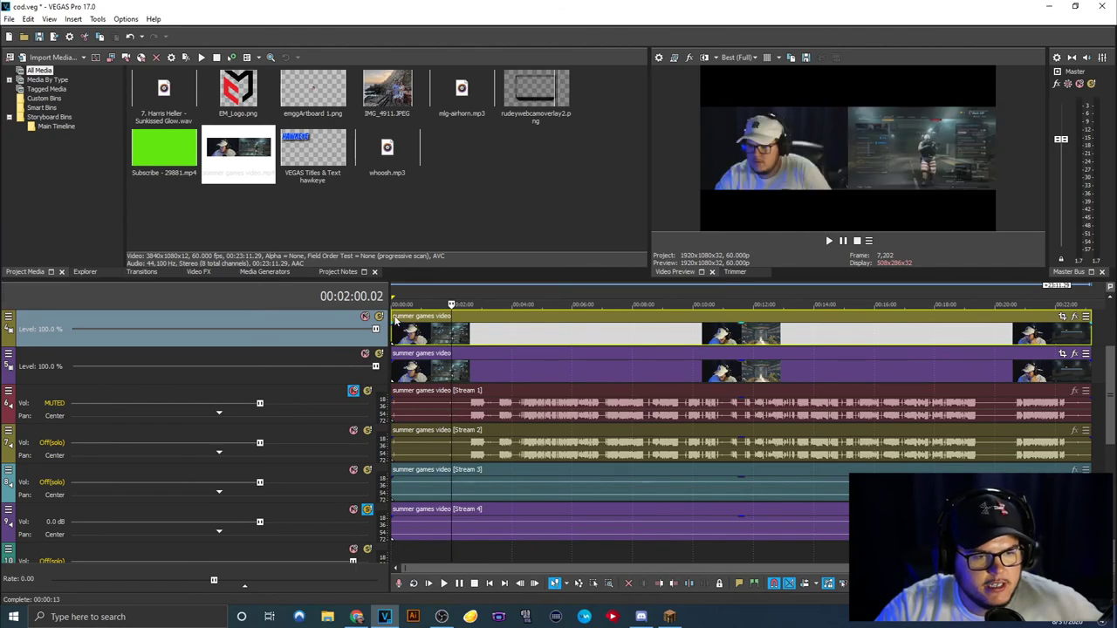
pyautogui.click(533, 342)
pyautogui.click(556, 363)
# Step: Group both stacked summer games video events with the Stream 1, Stream 2, Stream 3 and Stream 4 audio events
pyautogui.click(563, 340)
pyautogui.keyDown('ctrl'); pyautogui.click(582, 370); pyautogui.keyUp('ctrl')
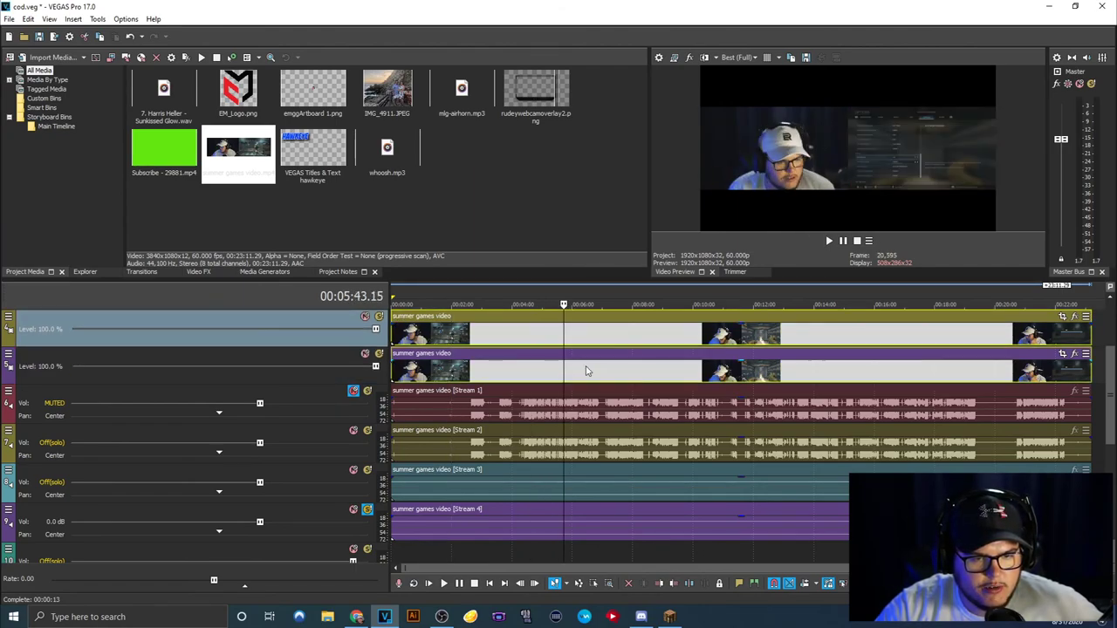
pyautogui.keyDown('ctrl'); pyautogui.click(597, 451); pyautogui.keyUp('ctrl')
pyautogui.keyDown('ctrl'); pyautogui.click(594, 479); pyautogui.keyUp('ctrl')
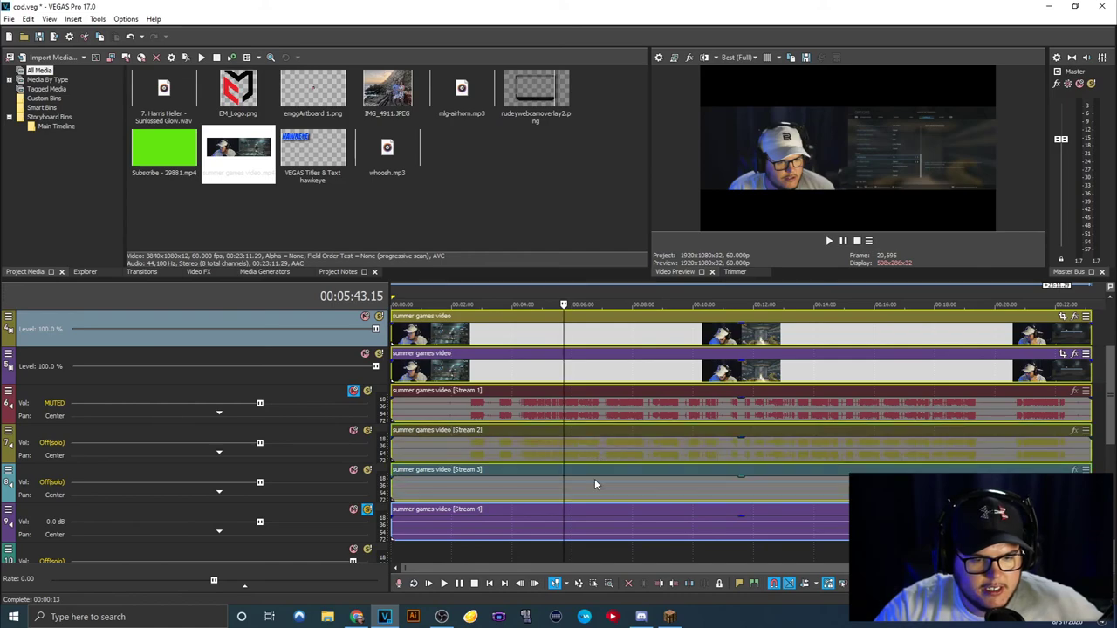
pyautogui.keyDown('ctrl'); pyautogui.click(588, 525); pyautogui.keyUp('ctrl')
pyautogui.rightClick(587, 523)
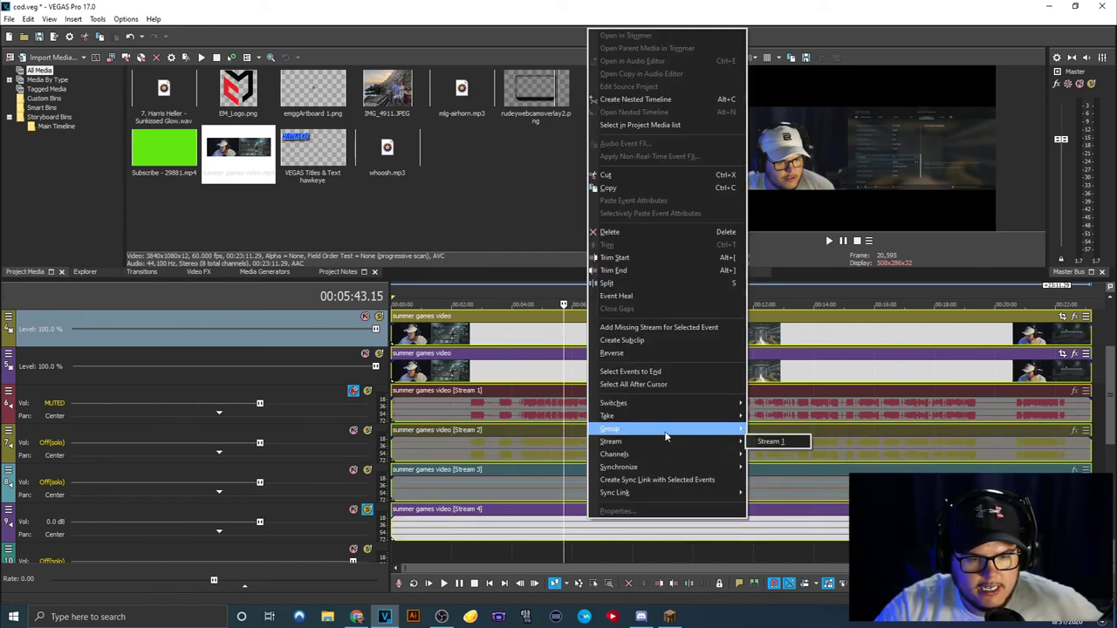
pyautogui.moveTo(667, 430)
pyautogui.click(768, 428)
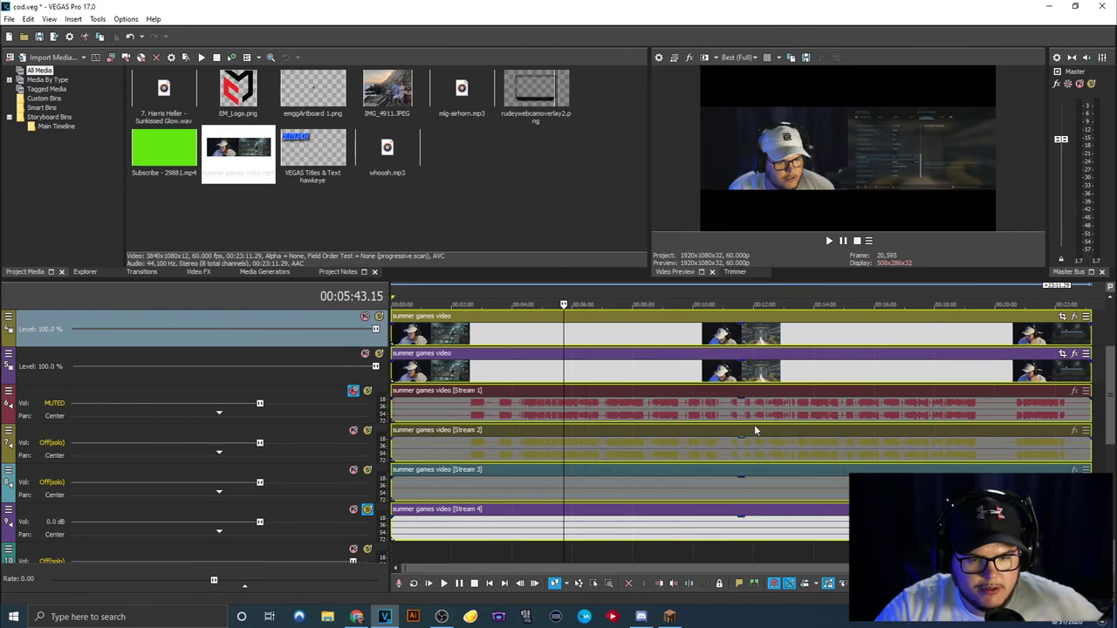
pyautogui.click(1090, 446)
pyautogui.click(614, 406)
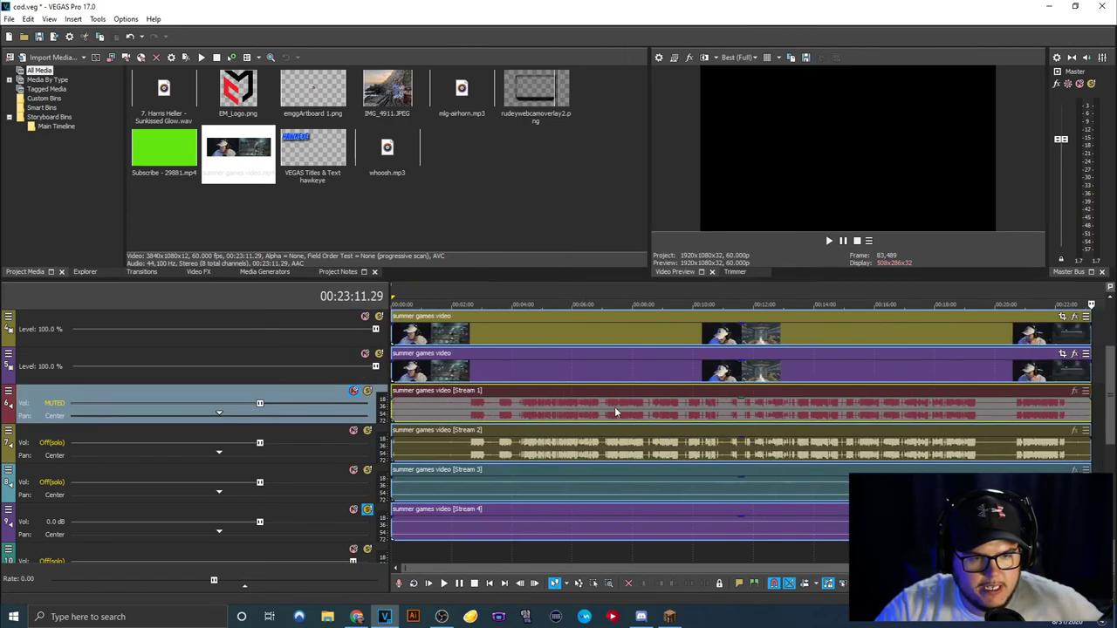
# Step: Enable the pan/crop mask on the upper summer games video event and apply the "left side mask" preset
pyautogui.click(404, 333)
pyautogui.click(395, 330)
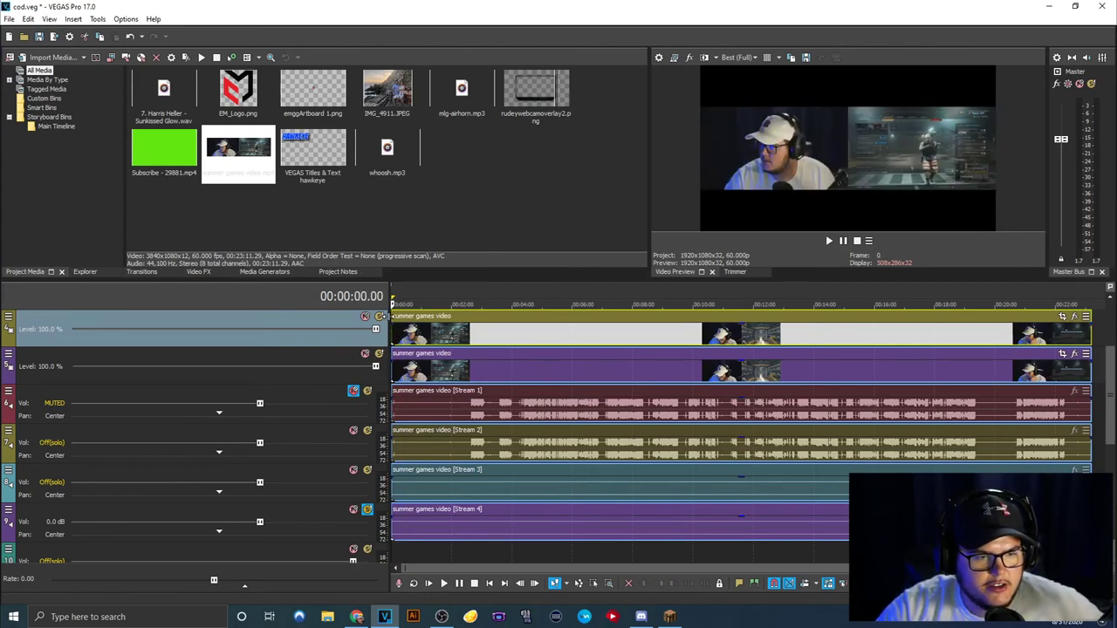
pyautogui.click(1062, 315)
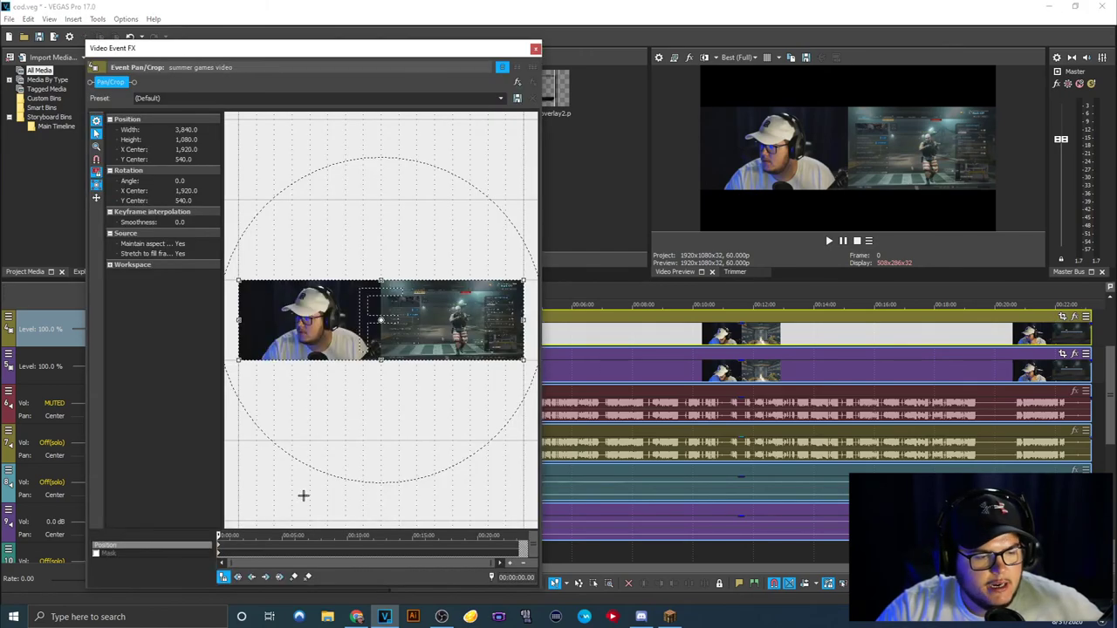
pyautogui.click(97, 554)
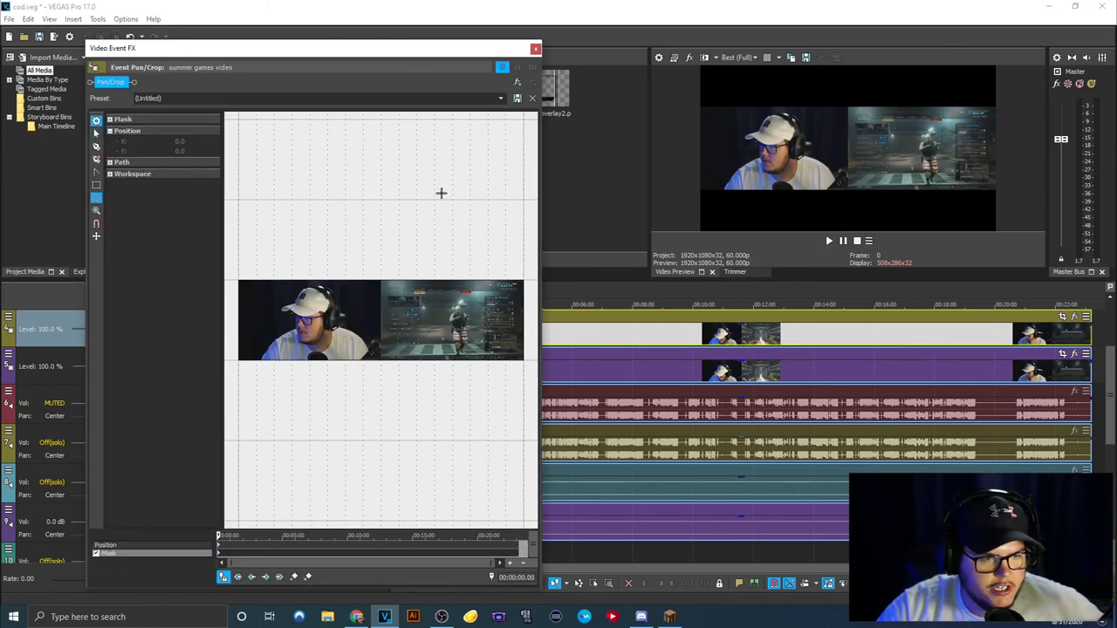
pyautogui.click(500, 97)
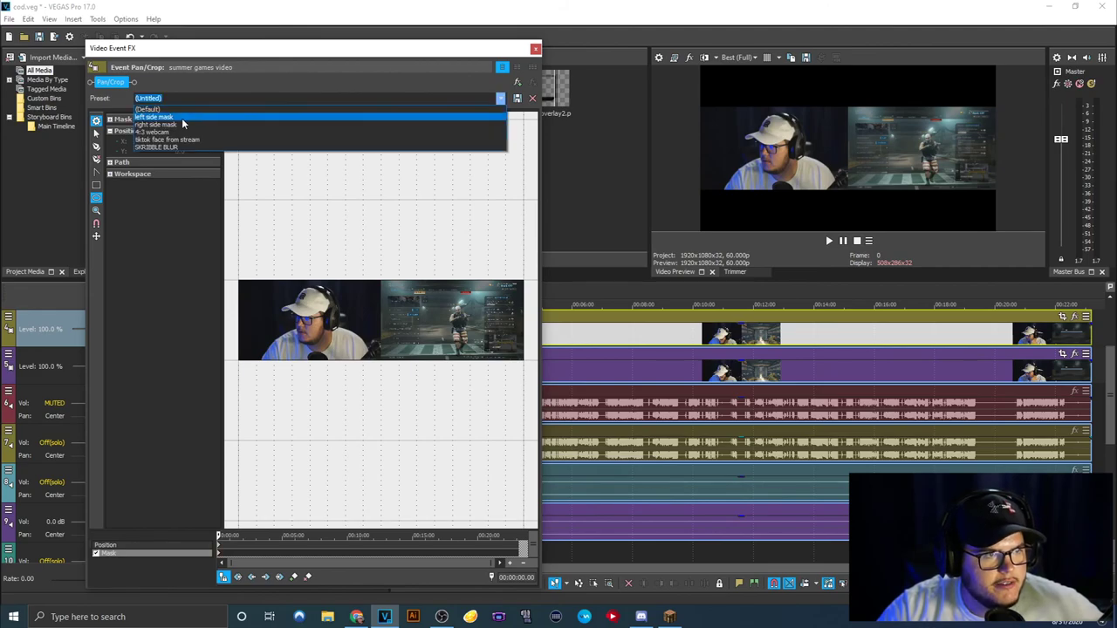
pyautogui.click(182, 120)
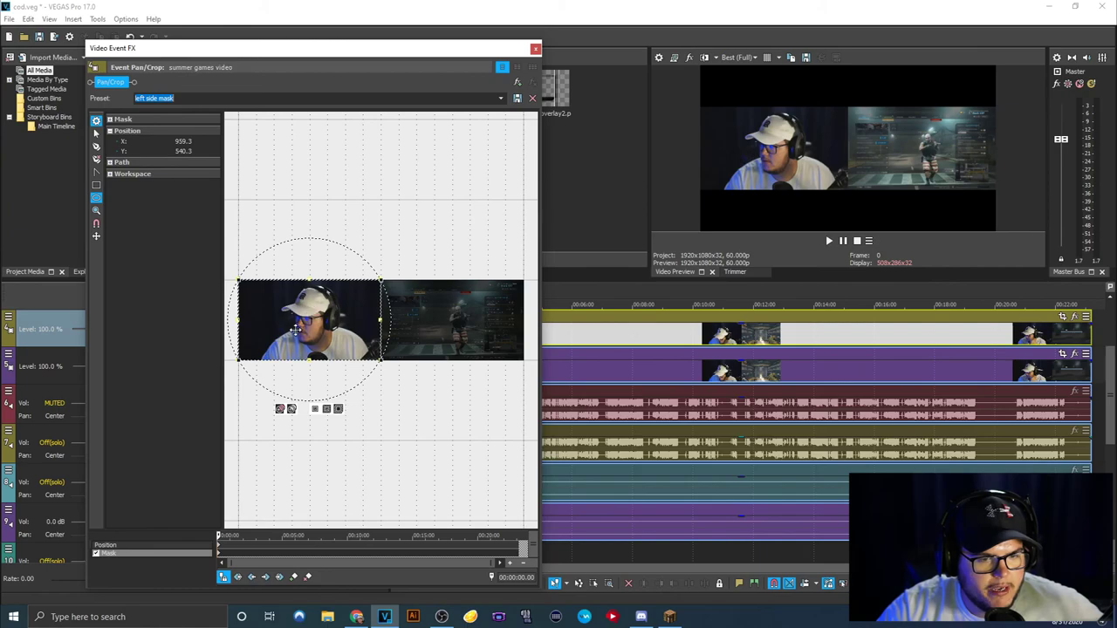
# Step: Reposition the Video Event FX window and apply the "cod webcam" position preset to the upper video event
pyautogui.moveTo(417, 48); pyautogui.dragTo(863, 132)
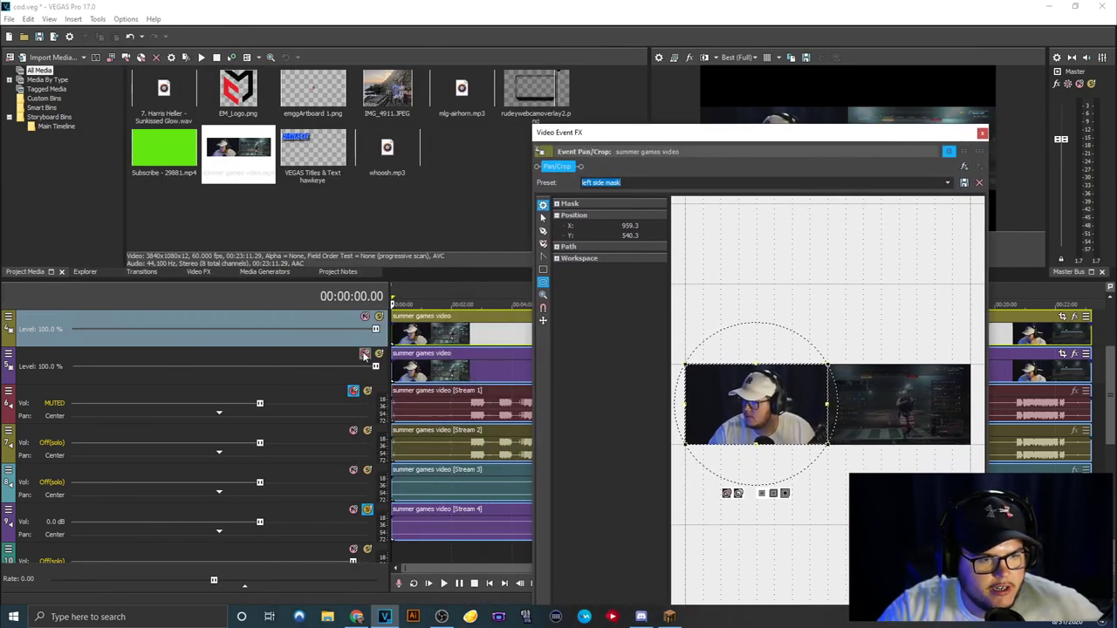
pyautogui.moveTo(727, 131); pyautogui.dragTo(377, 120)
pyautogui.moveTo(553, 127); pyautogui.dragTo(906, 128)
pyautogui.moveTo(747, 124); pyautogui.dragTo(488, 57)
pyautogui.click(318, 552)
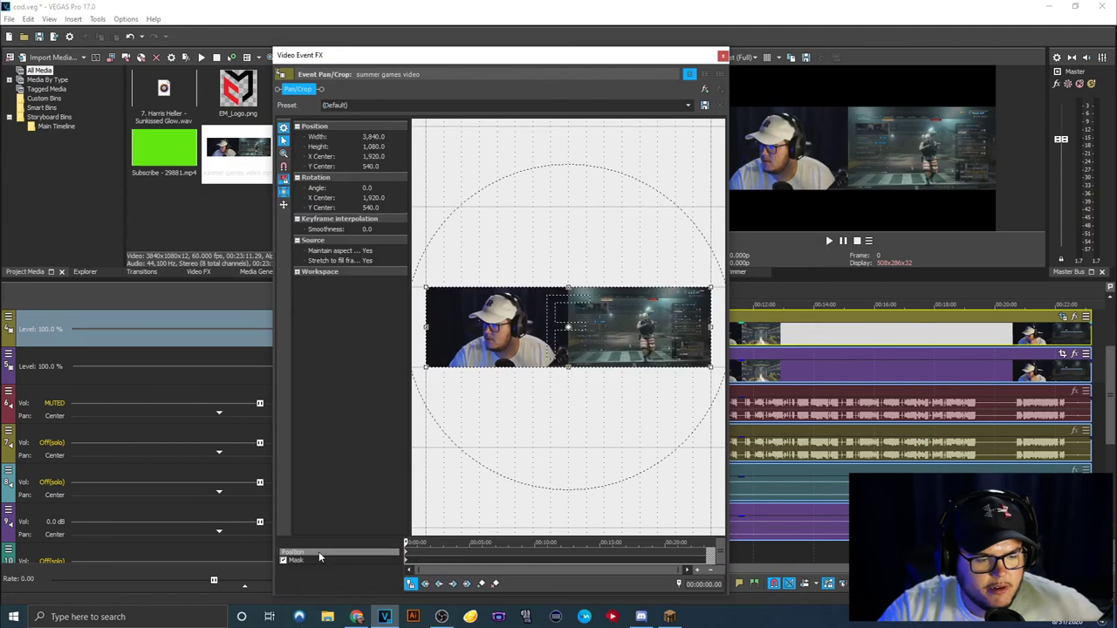
pyautogui.click(688, 105)
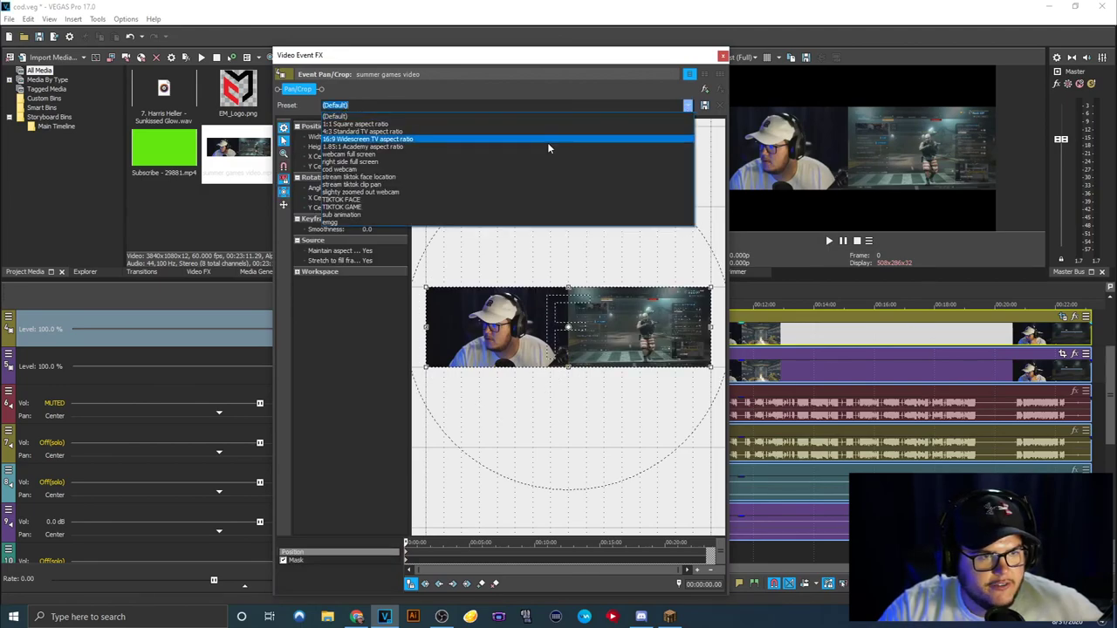
pyautogui.click(343, 169)
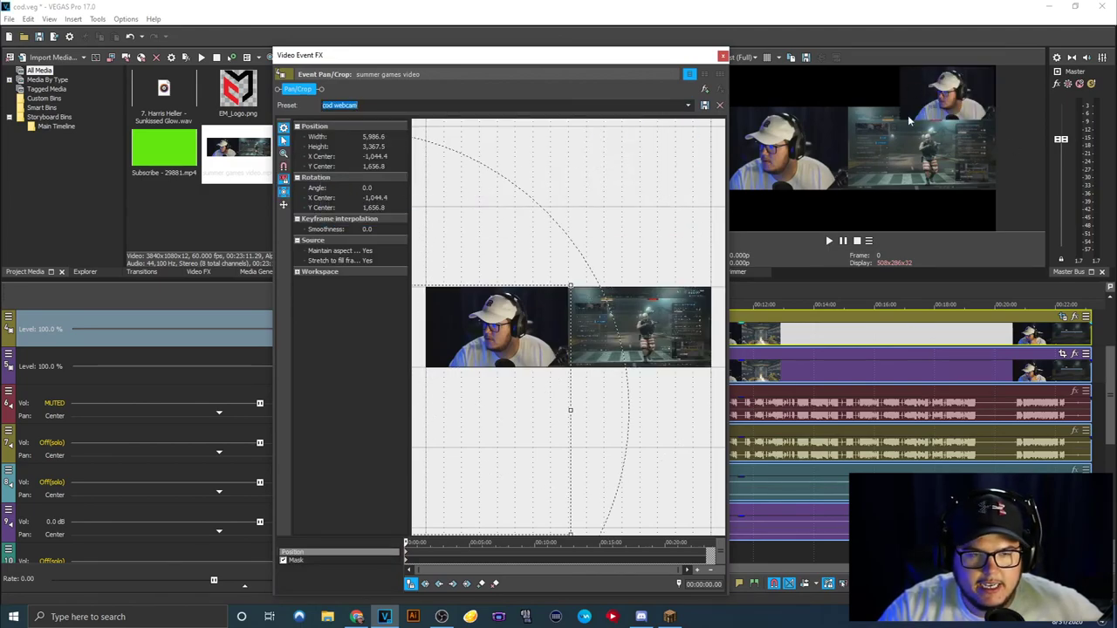
# Step: Try a crop centre of about X 29.2, Y 293.2 for the upper event, and reapply the "cod webcam" preset
pyautogui.moveTo(506, 340); pyautogui.dragTo(561, 257)
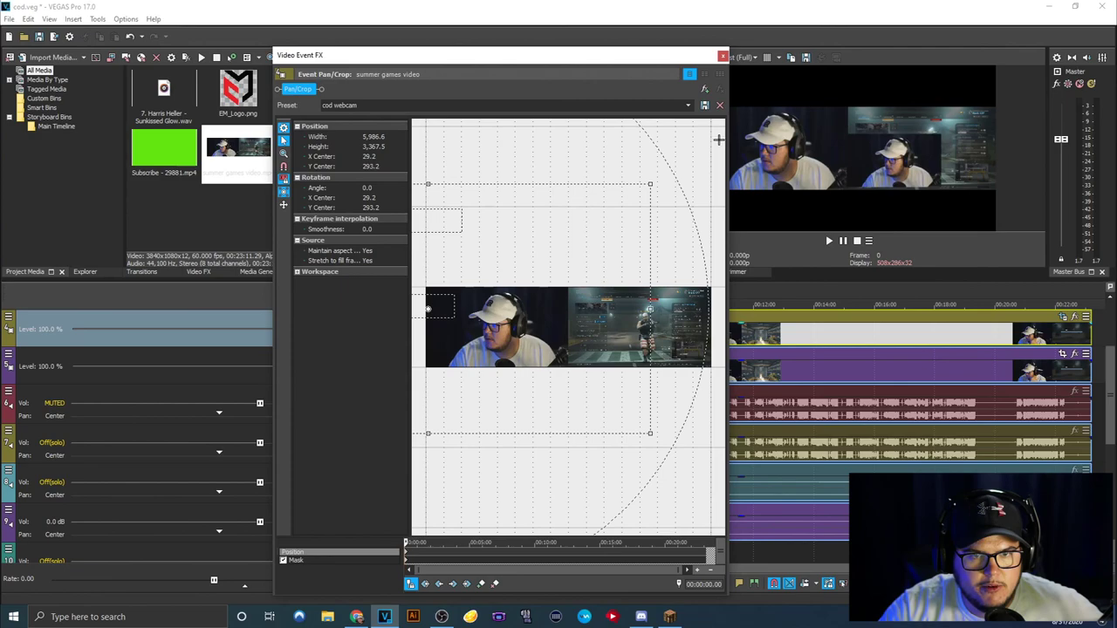
pyautogui.click(687, 104)
pyautogui.click(410, 168)
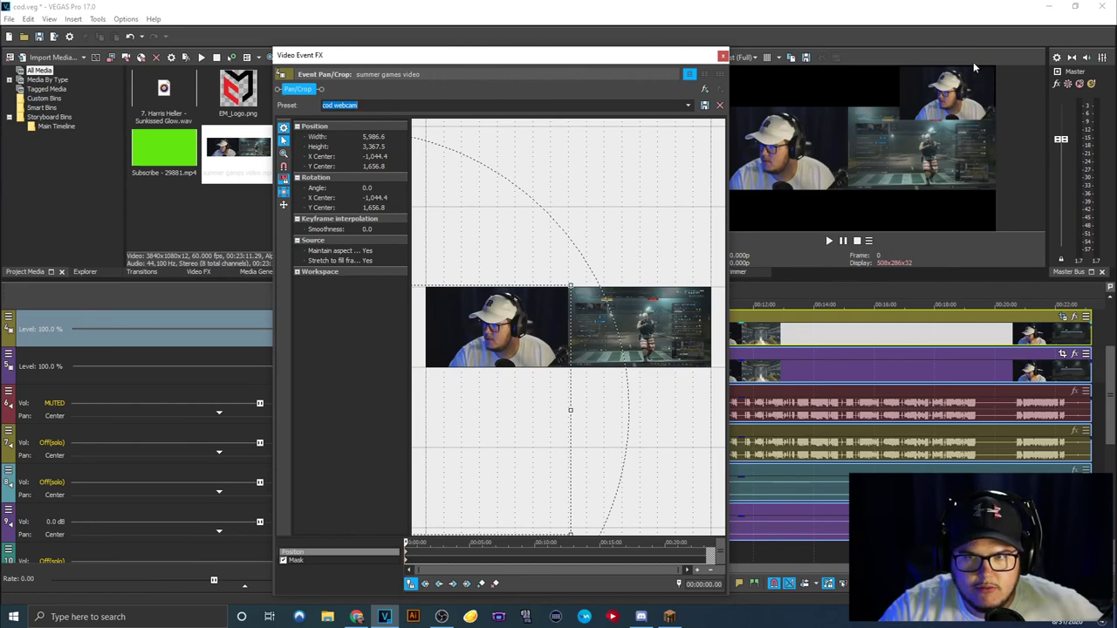
# Step: Enable the pan/crop mask on the lower summer games video event and apply the "right side mask" preset
pyautogui.click(722, 56)
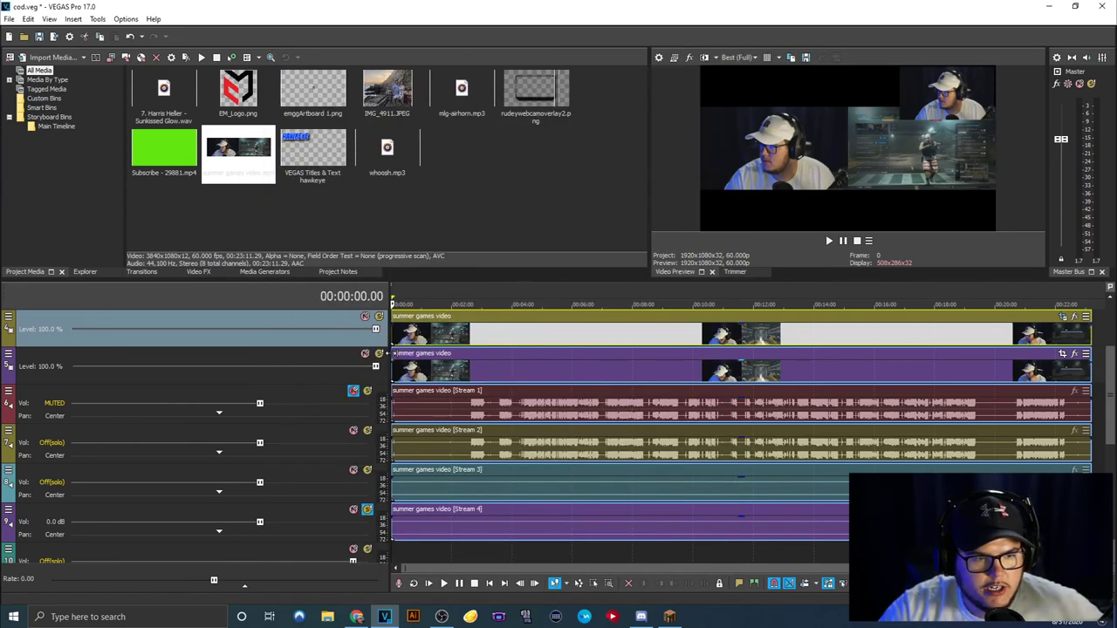
pyautogui.click(387, 356)
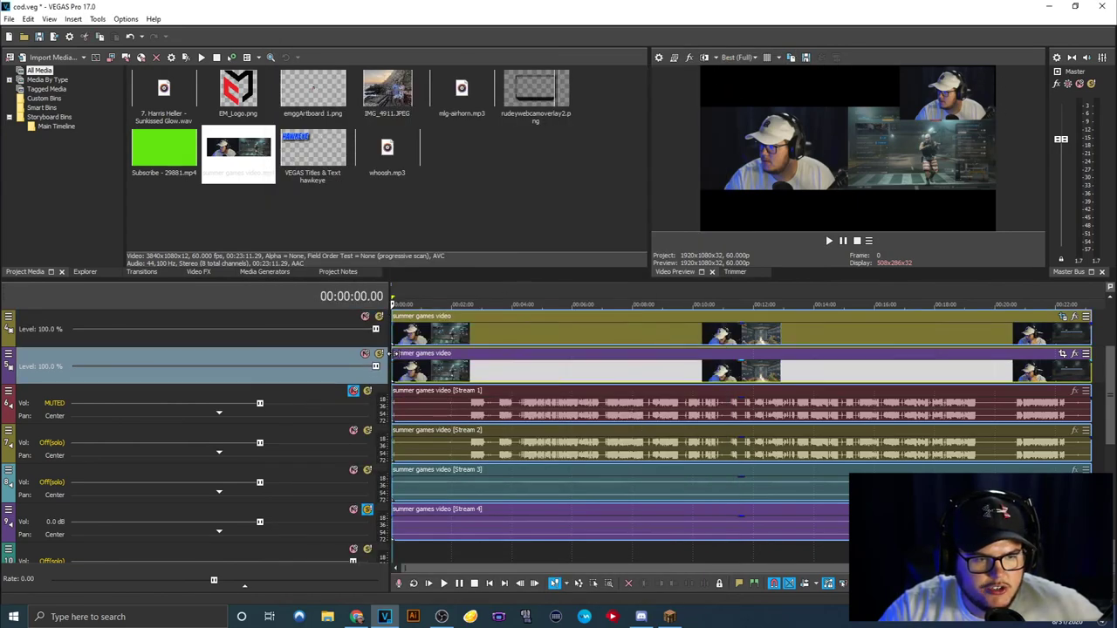
pyautogui.click(1061, 356)
pyautogui.click(283, 561)
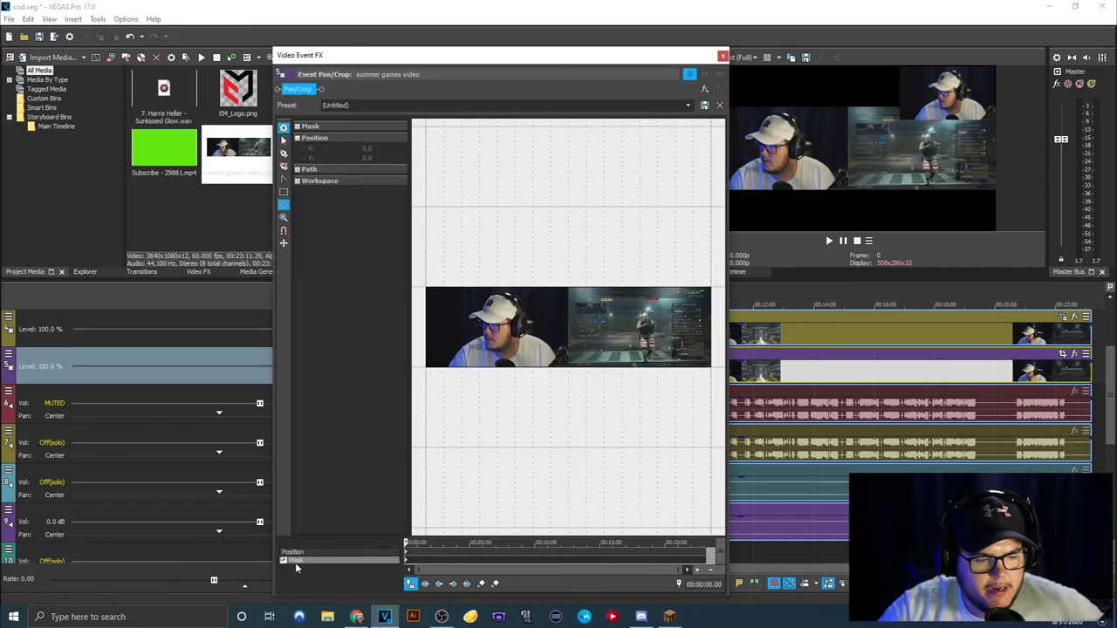
pyautogui.click(688, 106)
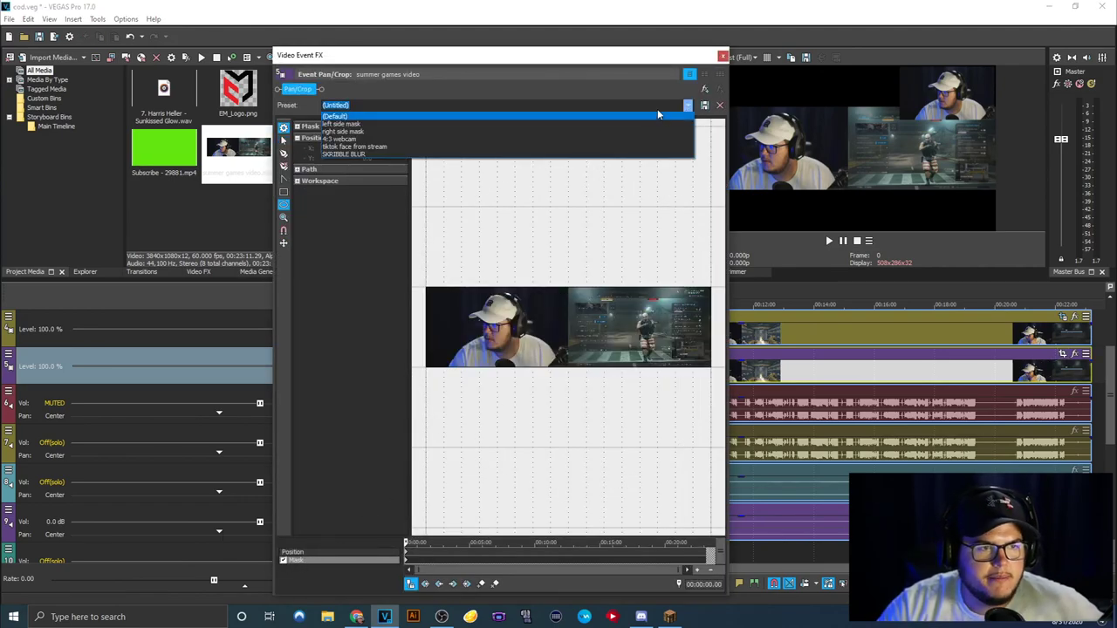
pyautogui.click(449, 132)
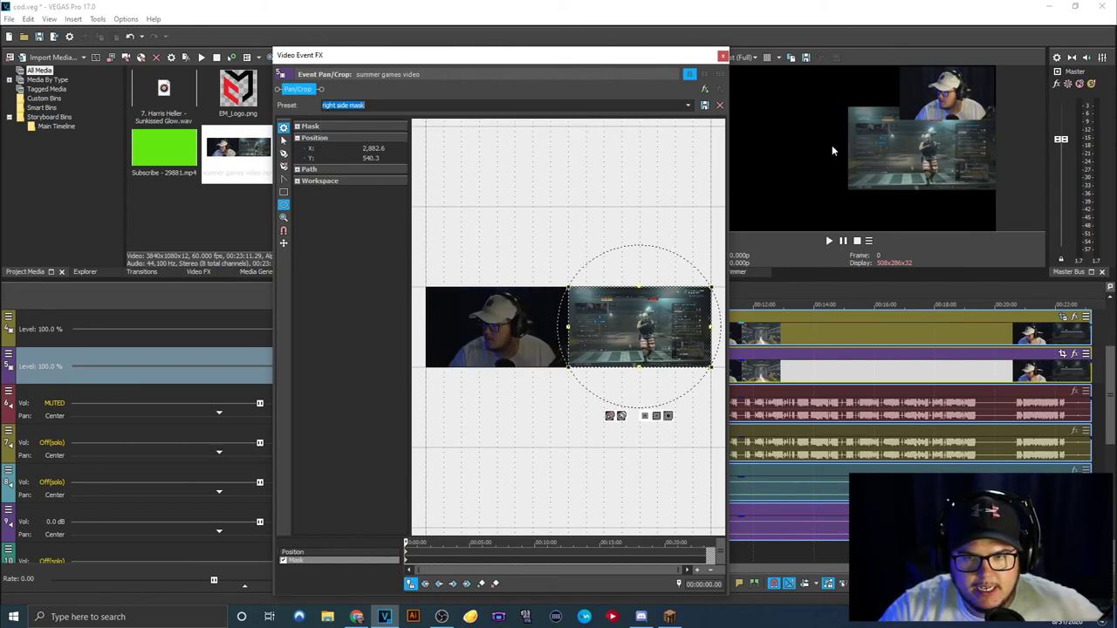
# Step: Apply the "right side full screen" position preset to the lower video event and close its pan/crop settings
pyautogui.click(326, 553)
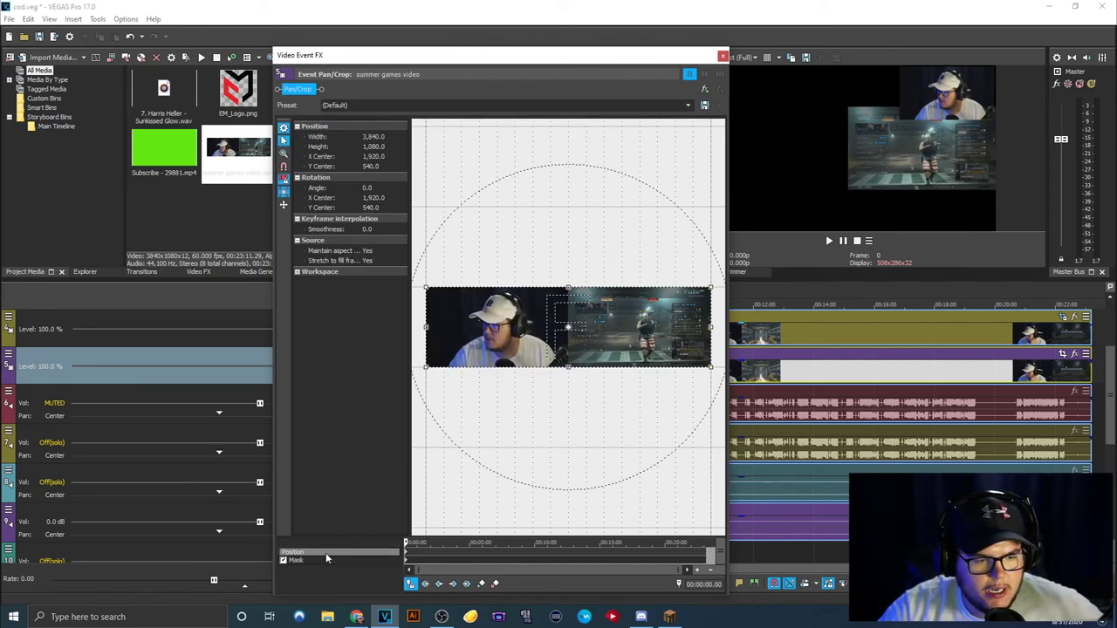
pyautogui.click(688, 105)
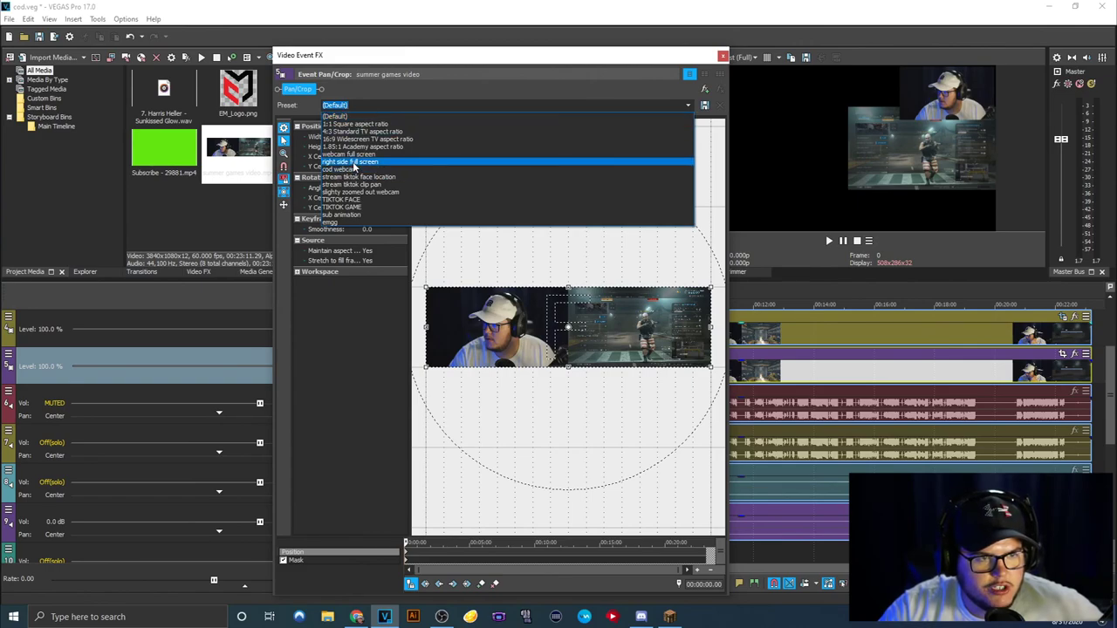
pyautogui.click(354, 162)
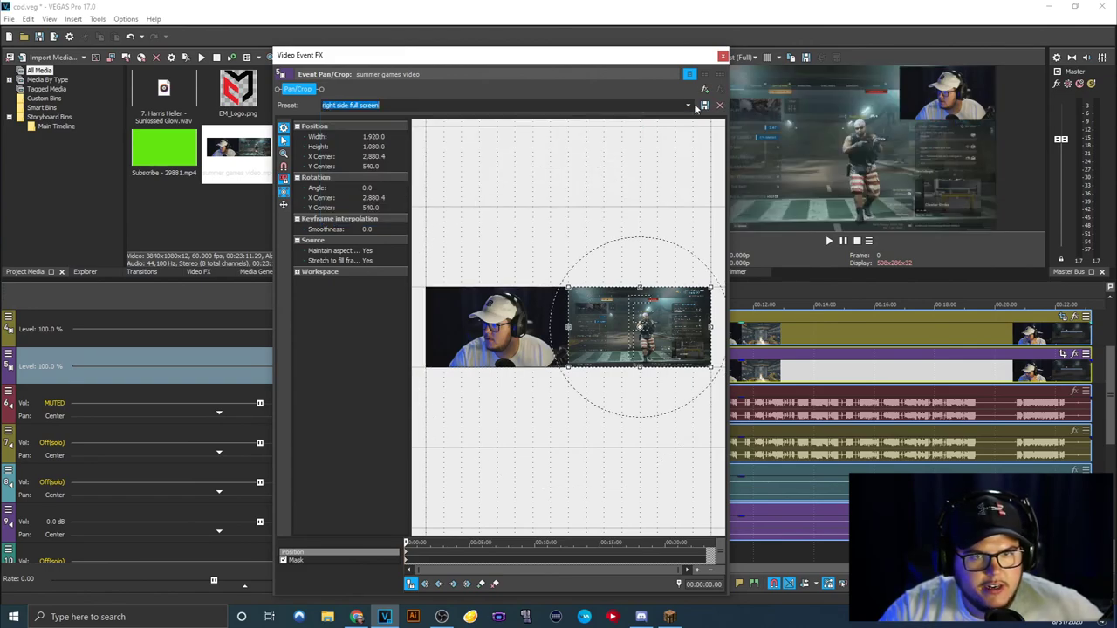
pyautogui.click(723, 55)
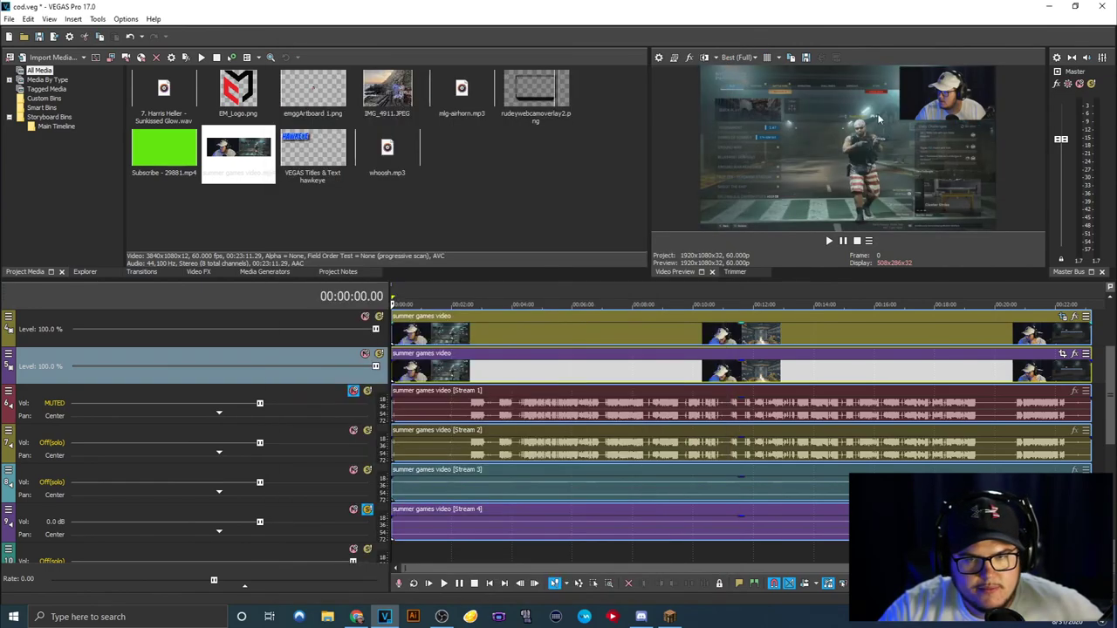
# Step: Shift the upper video event's crop frame to a centre of about X -1,075.8 and Y 1,476.5
pyautogui.click(398, 321)
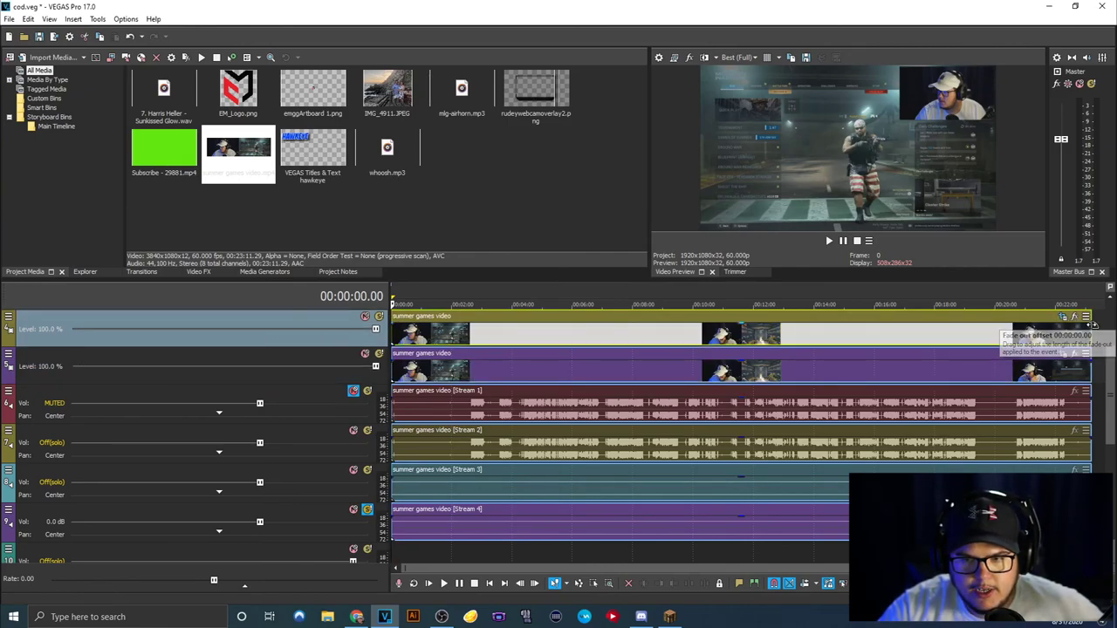
pyautogui.press('End')
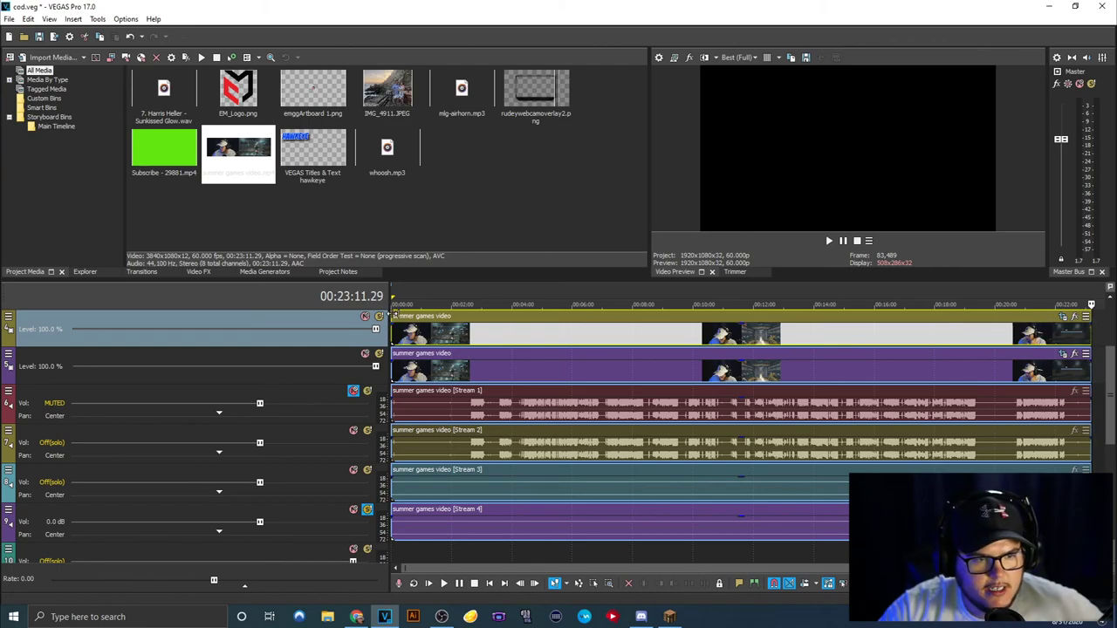
pyautogui.press('Home')
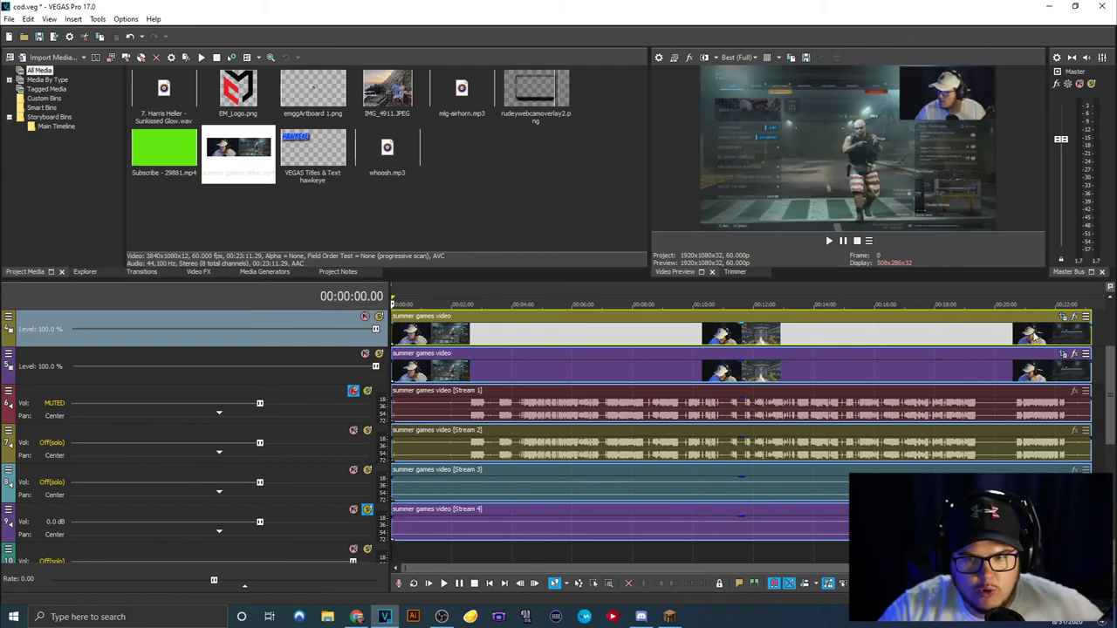
pyautogui.click(1062, 317)
pyautogui.moveTo(551, 316); pyautogui.dragTo(506, 323)
pyautogui.click(688, 105)
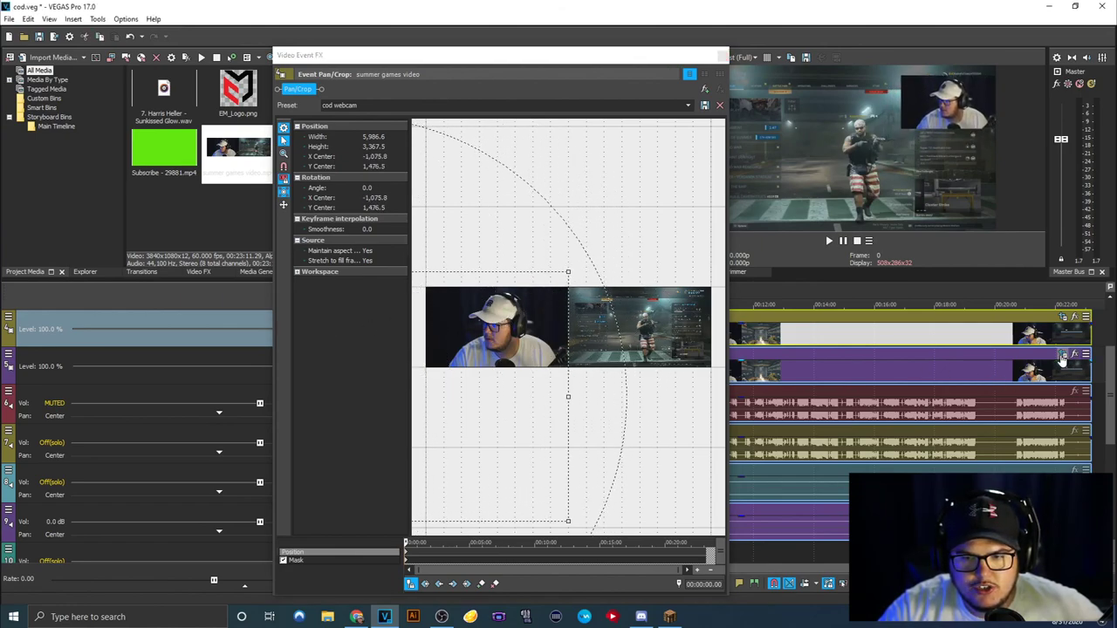
# Step: Try a crop of about 1,673.0 by 941.1 for the lower video event, and reapply the "right side full screen" preset
pyautogui.click(600, 250)
pyautogui.moveTo(568, 291)
pyautogui.mouseDown()
pyautogui.moveTo(615, 316)
pyautogui.moveTo(571, 295)
pyautogui.mouseUp()
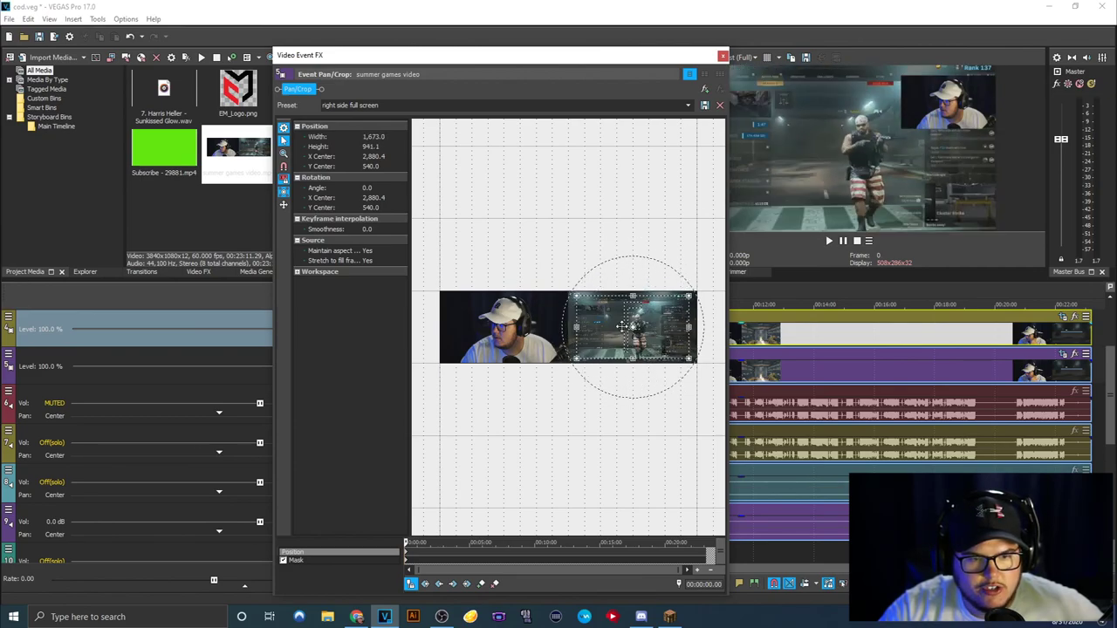
pyautogui.click(688, 104)
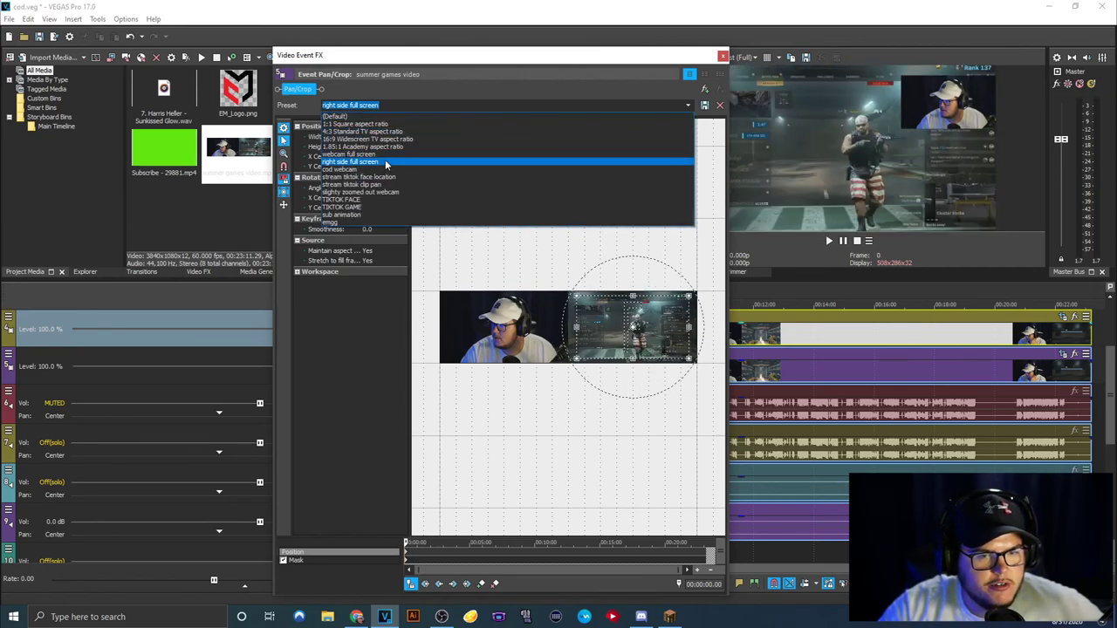
pyautogui.click(661, 166)
pyautogui.click(722, 55)
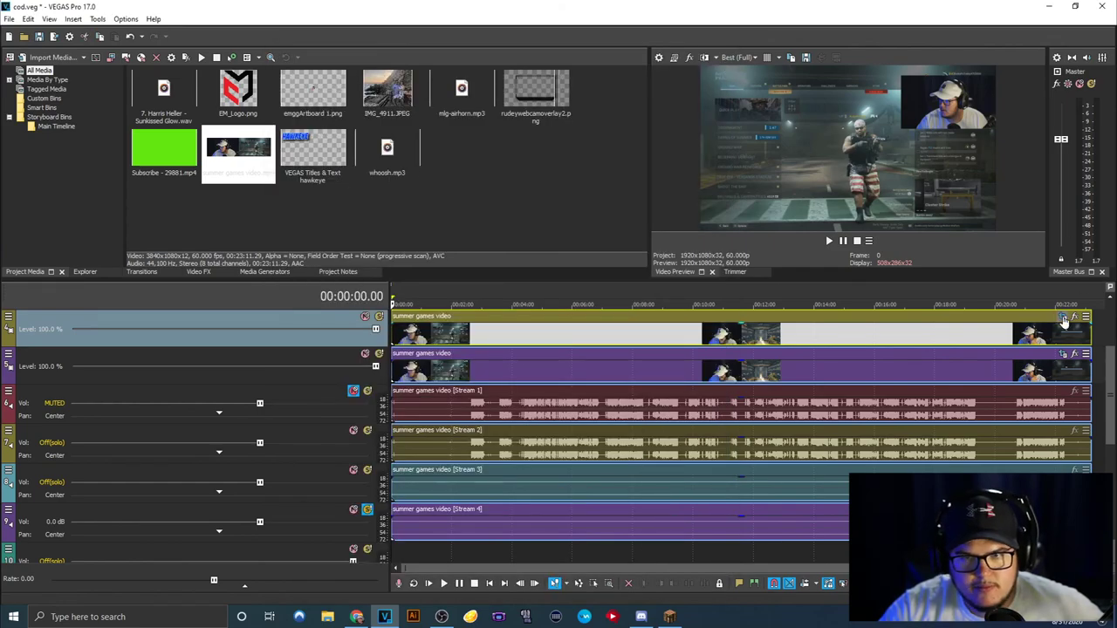
# Step: Try the "webcam full screen" and "right side full screen" presets on the upper video event, and reapply "cod webcam"
pyautogui.click(1063, 317)
pyautogui.click(688, 104)
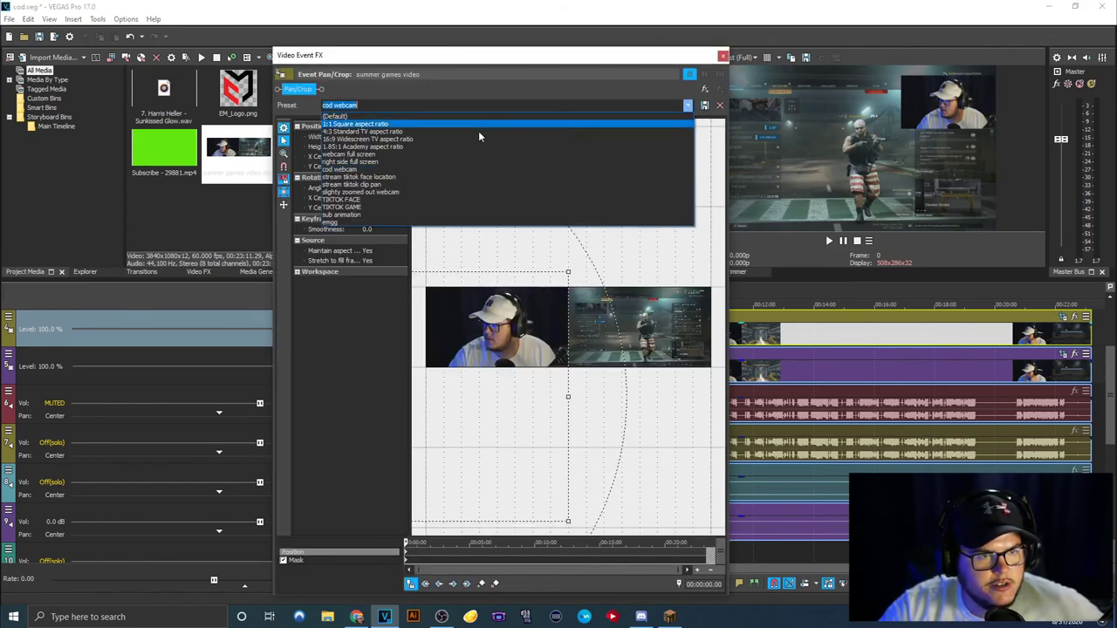
pyautogui.click(484, 150)
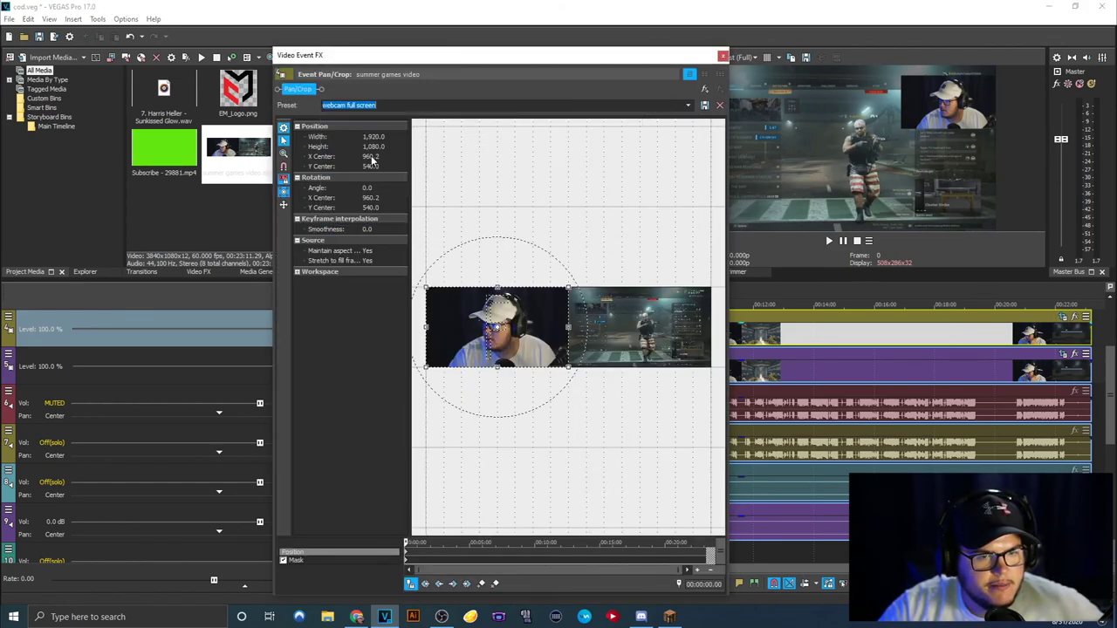
pyautogui.click(688, 106)
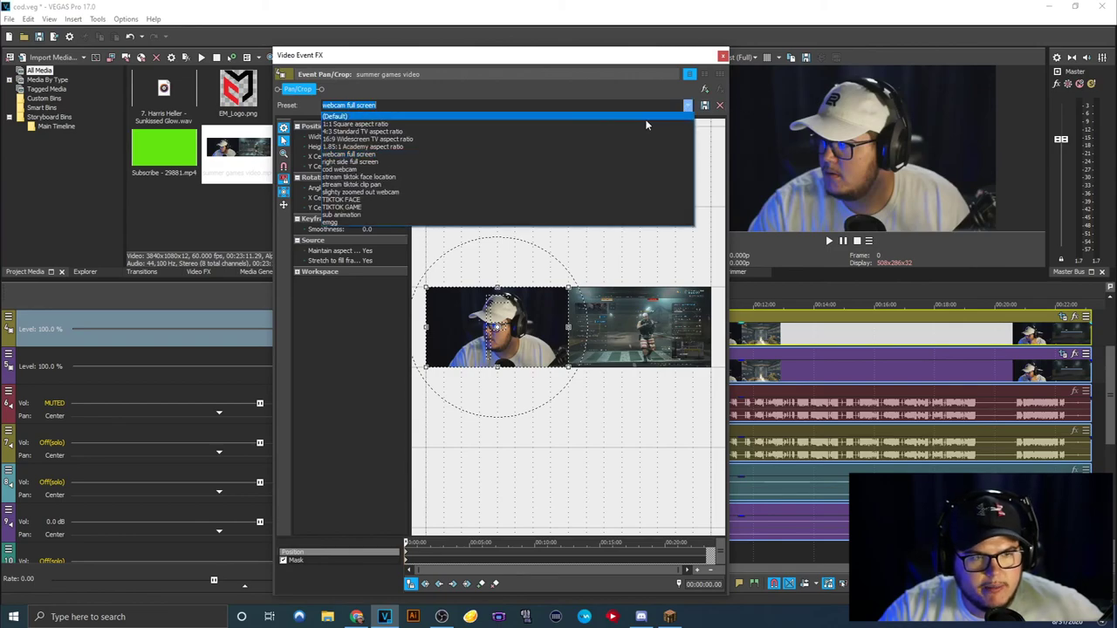
pyautogui.click(419, 162)
pyautogui.click(688, 105)
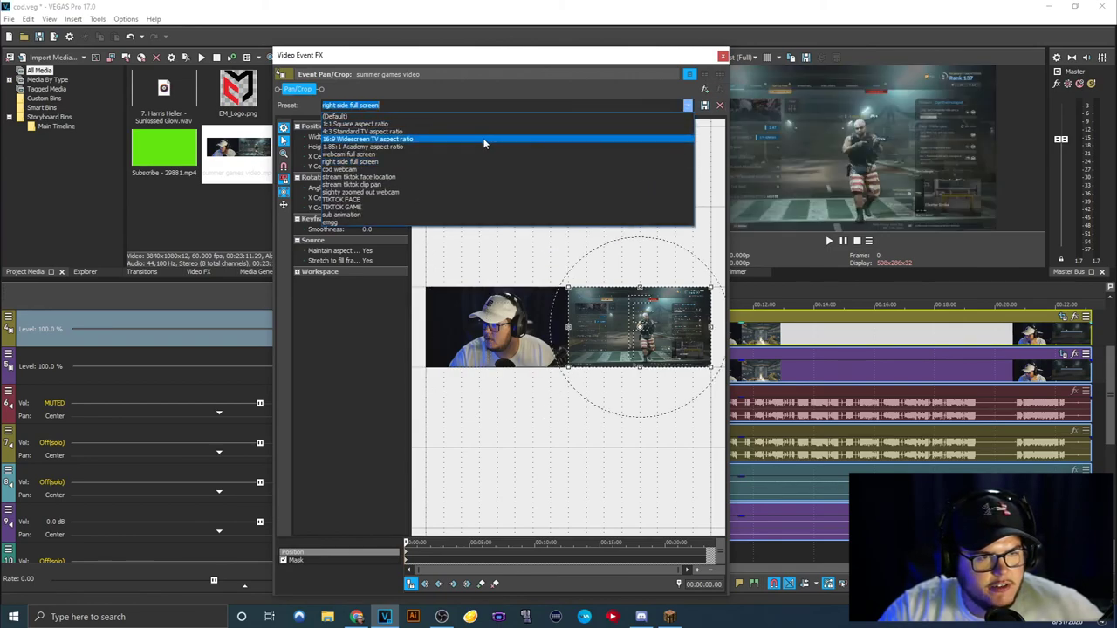
pyautogui.click(394, 171)
pyautogui.click(722, 56)
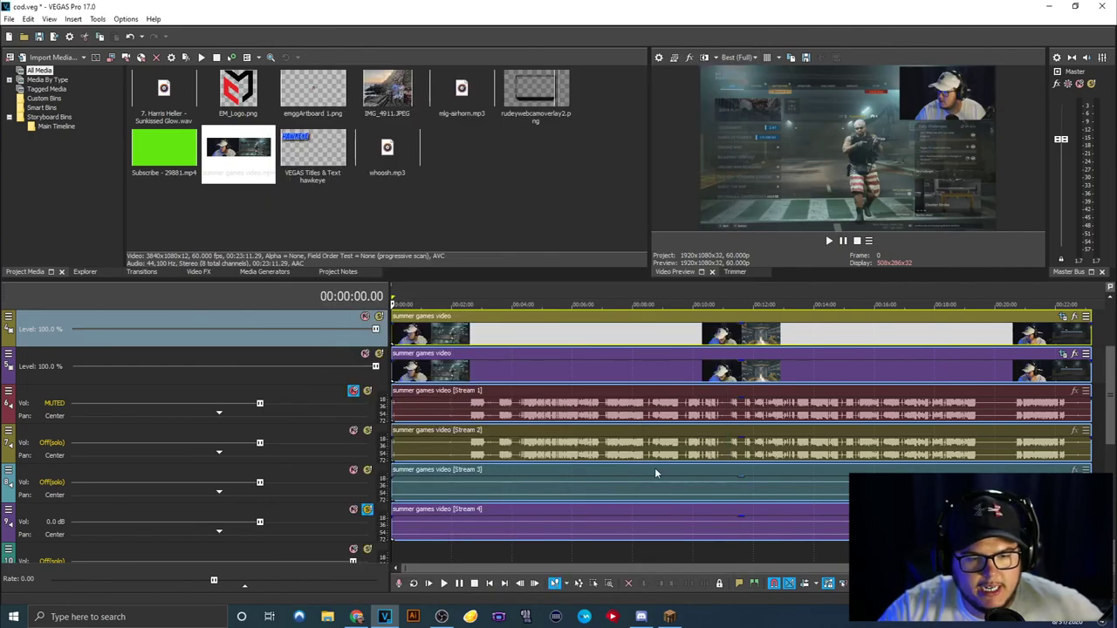
# Step: Split all summer games video and audio events at 00:02:39.28, where the speech starts, and delete the part before it
pyautogui.click(476, 426)
pyautogui.scroll(5, 478, 429)
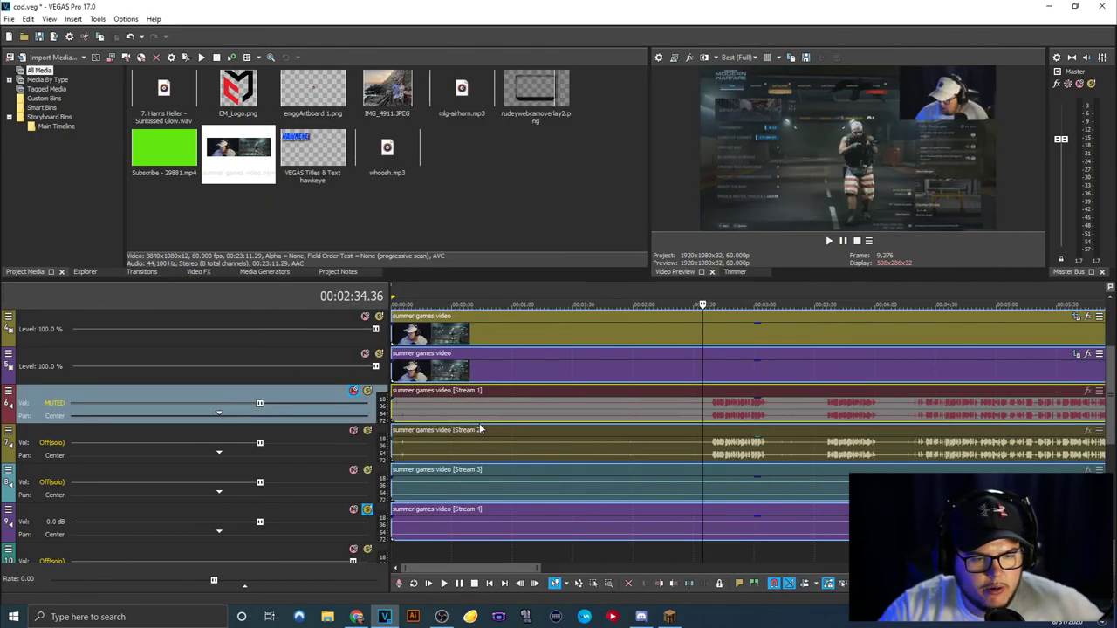
pyautogui.click(711, 421)
pyautogui.scroll(3, 739, 449)
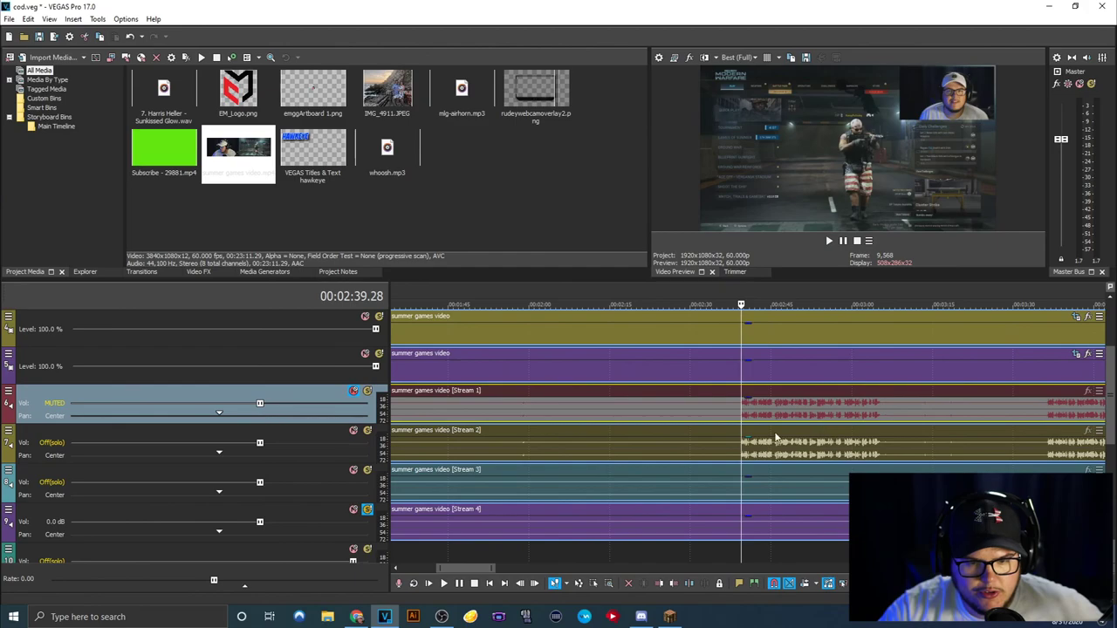
pyautogui.press('s')
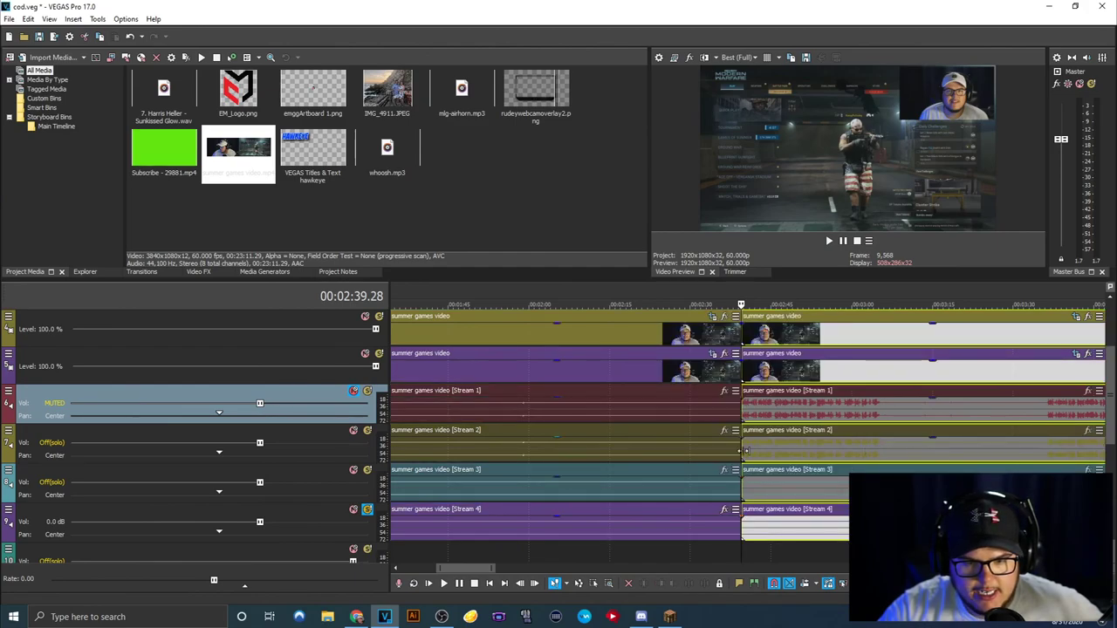
pyautogui.click(726, 461)
pyautogui.click(705, 462)
pyautogui.press('Delete')
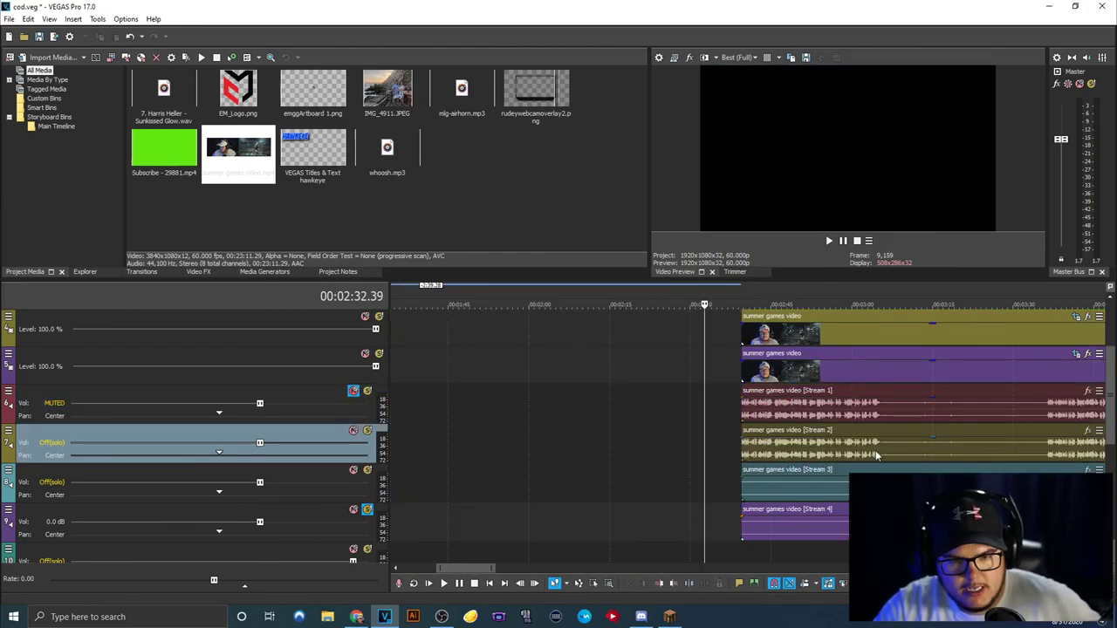
# Step: Split the remaining summer games video and audio events at 00:03:05.32, where the first stretch of speech ends
pyautogui.click(881, 449)
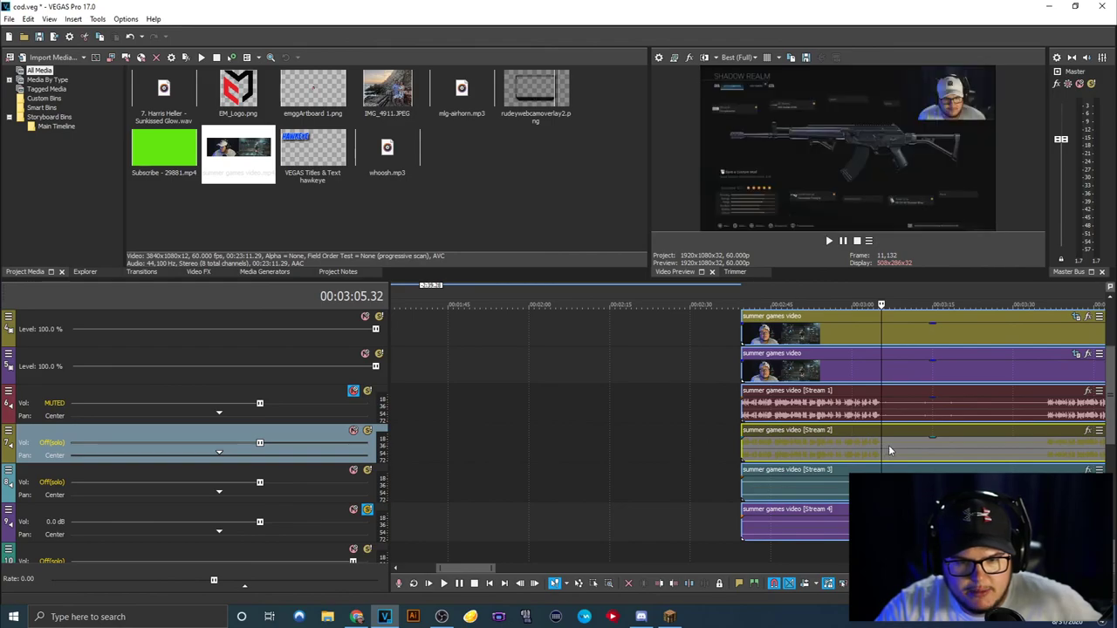
pyautogui.press('s')
pyautogui.scroll(-4, 759, 440)
pyautogui.scroll(4, 706, 430)
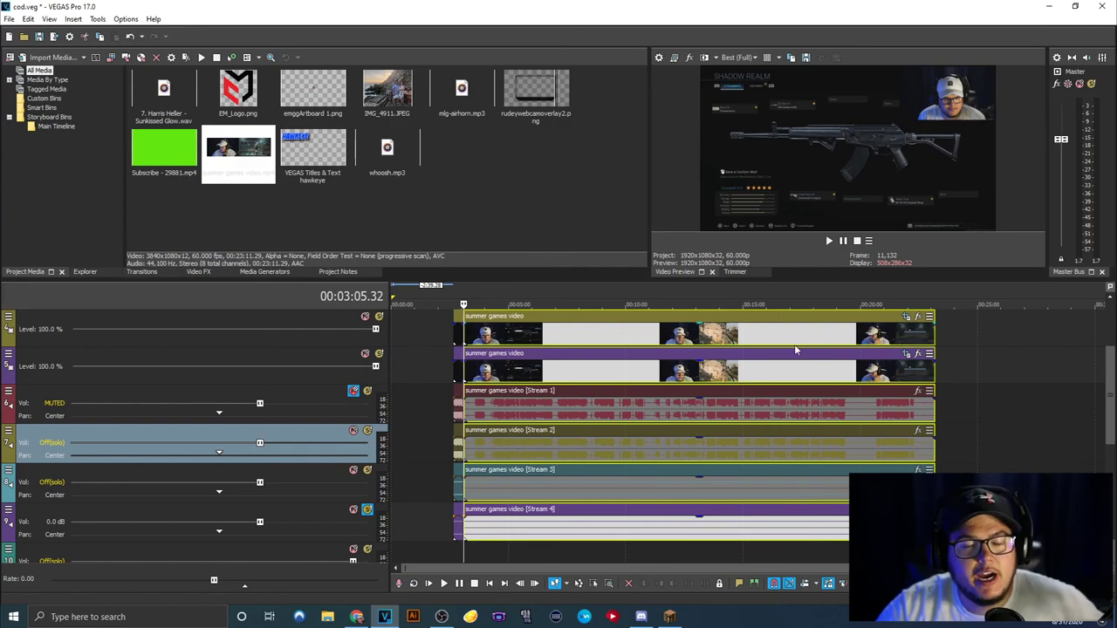
# Step: Apply the "webcam full screen" pan/crop preset to the upper video event at 00:22:39.53, near its end
pyautogui.click(923, 345)
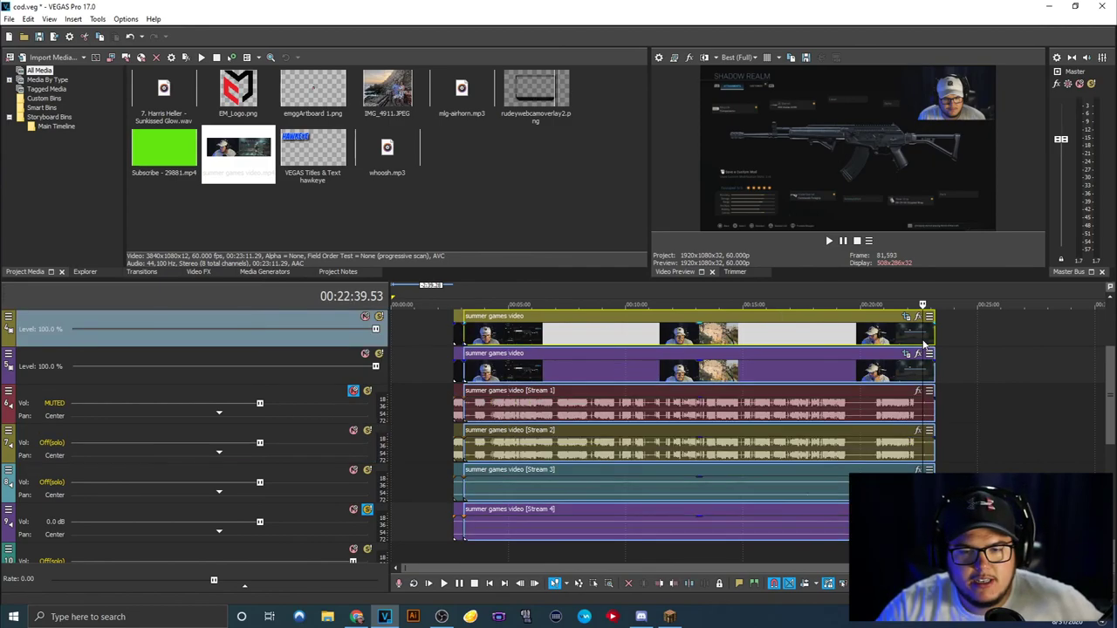
pyautogui.scroll(4, 922, 344)
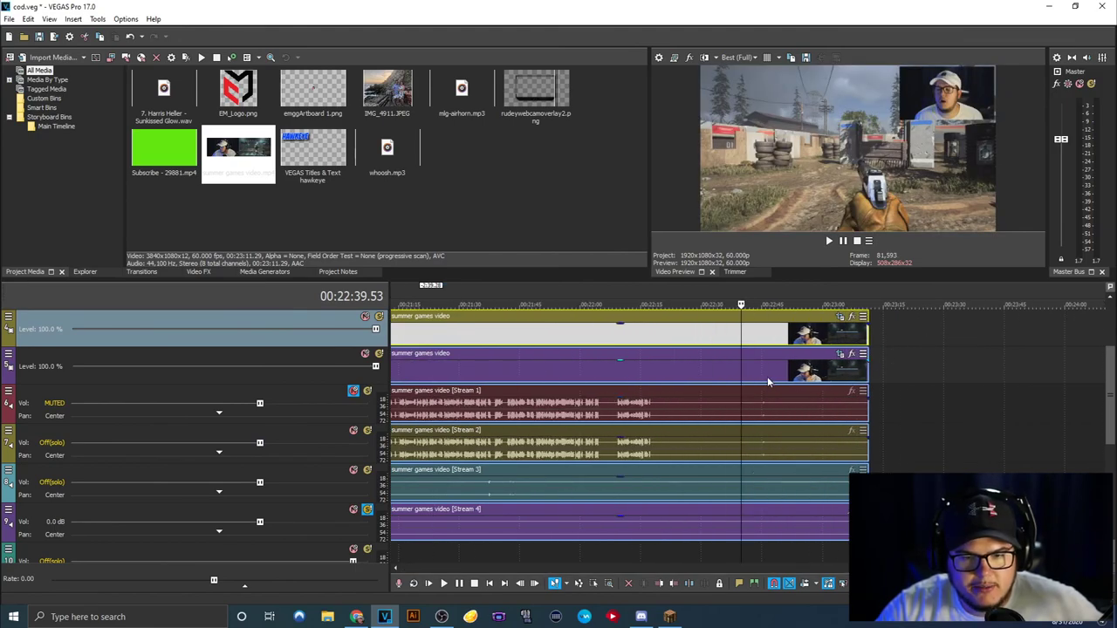
pyautogui.click(840, 318)
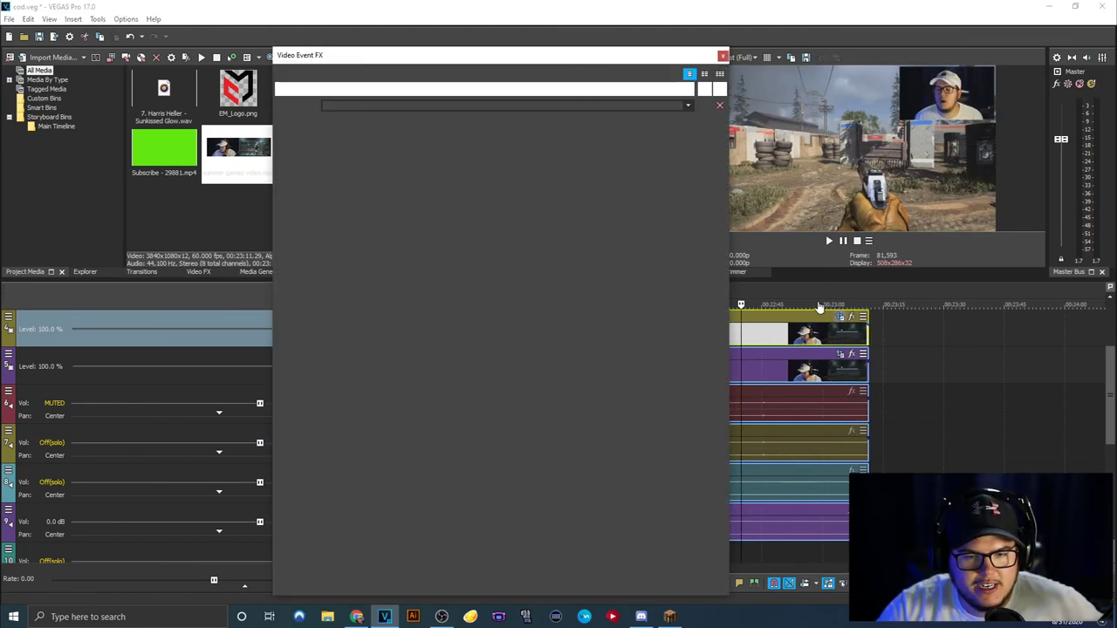
pyautogui.click(690, 106)
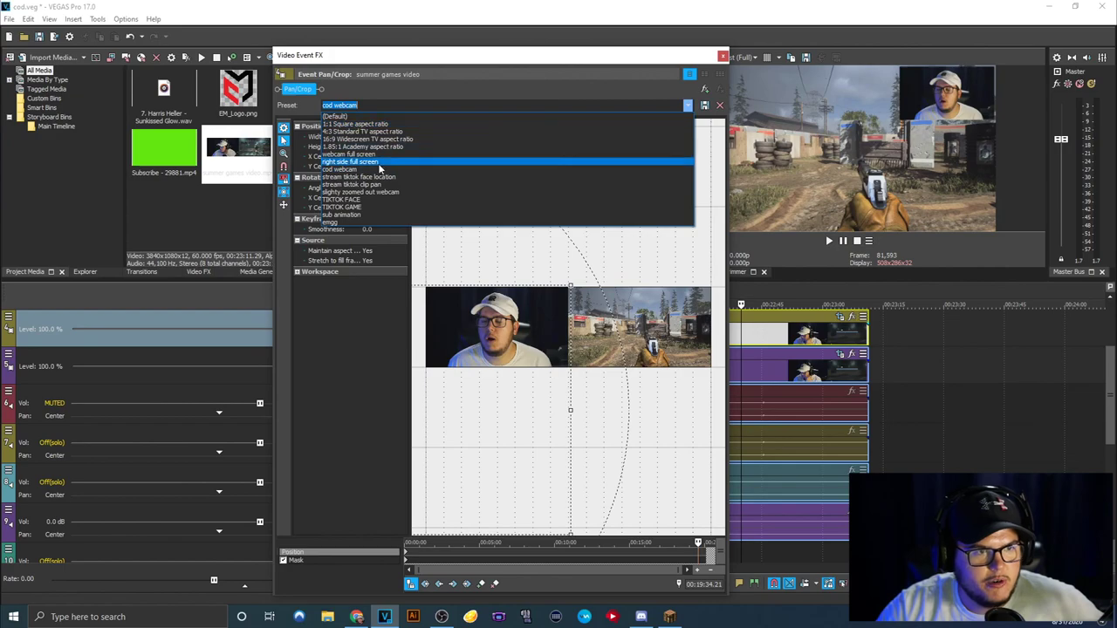
pyautogui.click(380, 155)
pyautogui.click(723, 56)
# Step: Go to the webcam frame at 00:22:35.51 and move the upper event's "webcam full screen" position keyframe slightly earlier than it
pyautogui.click(761, 343)
pyautogui.click(783, 344)
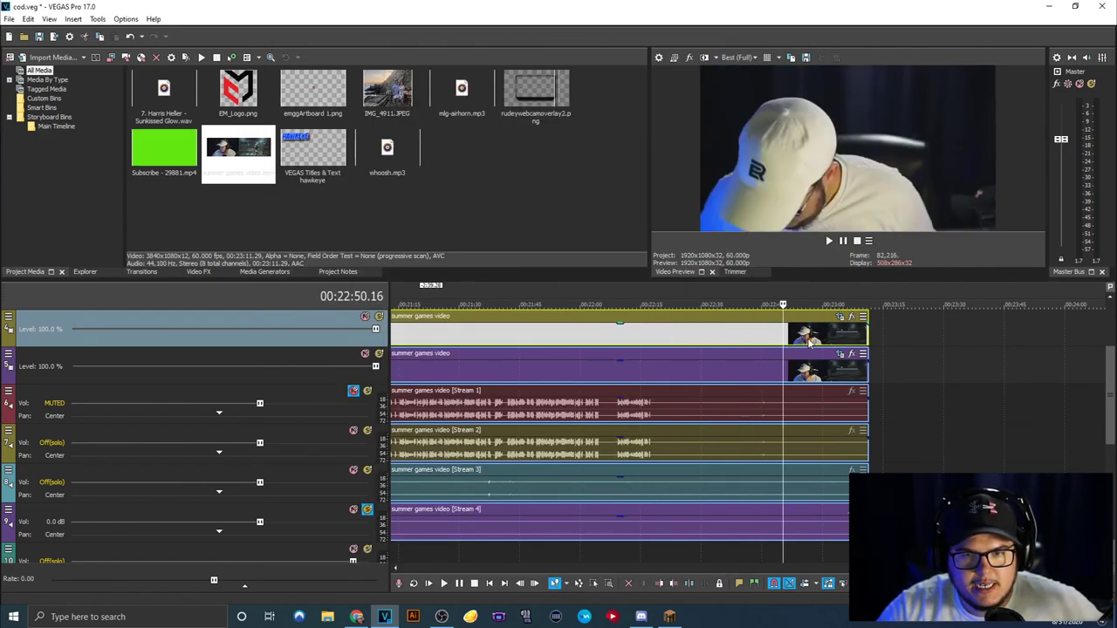
pyautogui.click(810, 342)
pyautogui.click(832, 339)
pyautogui.click(764, 343)
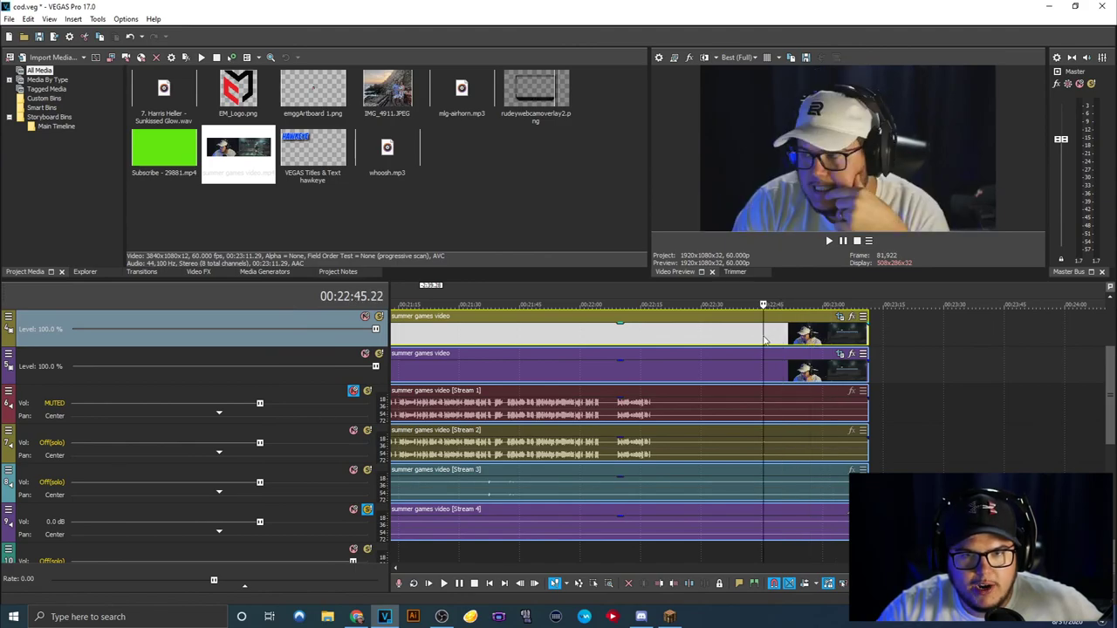
pyautogui.click(725, 342)
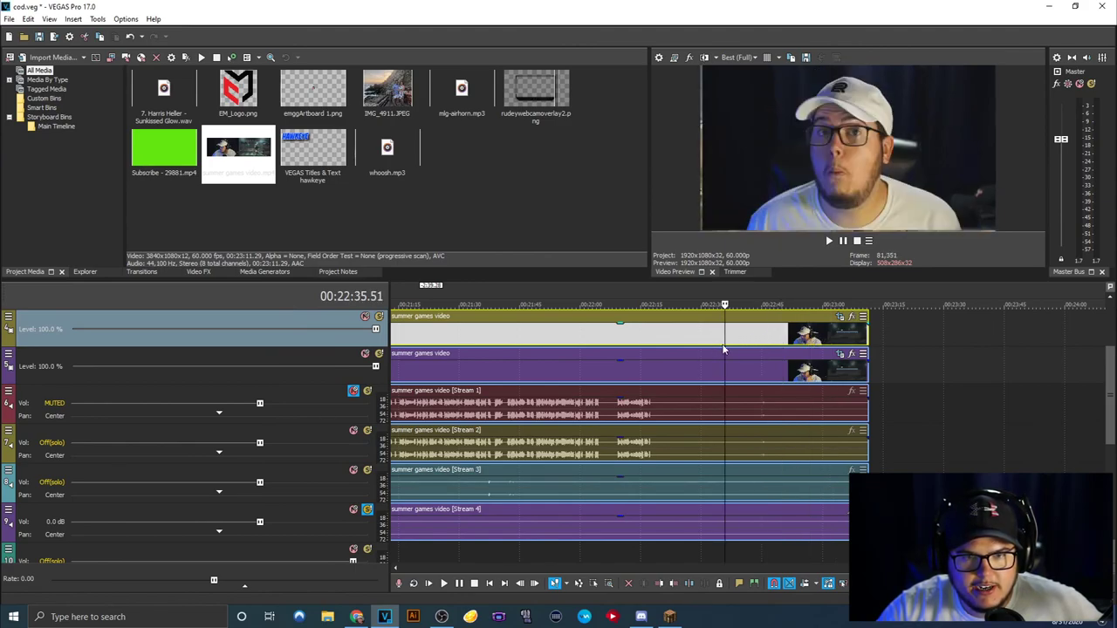
pyautogui.click(840, 317)
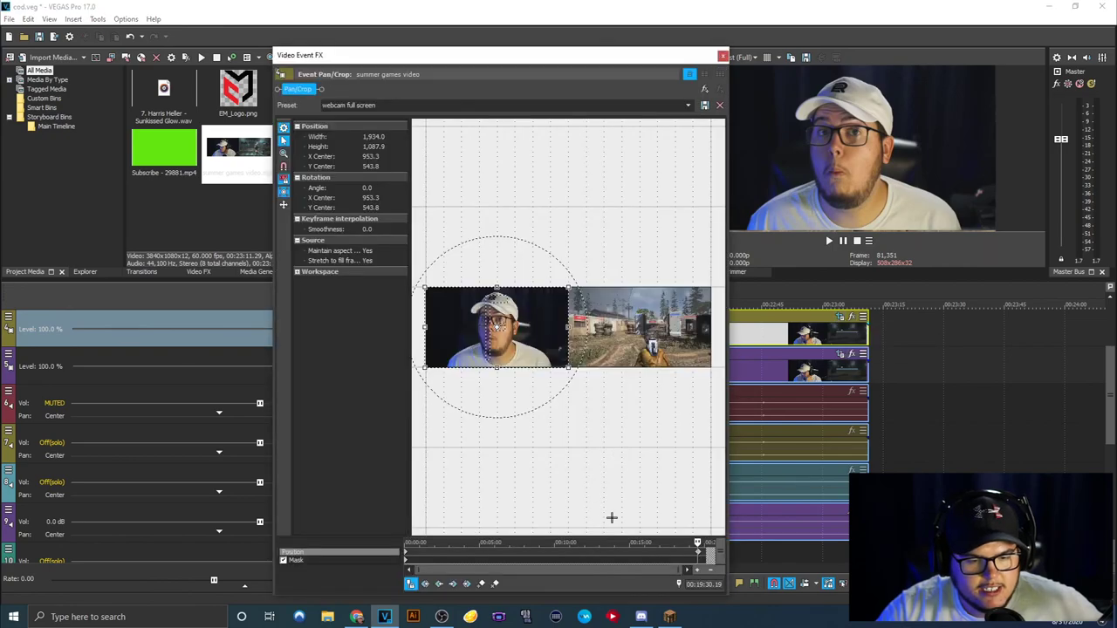
pyautogui.click(693, 557)
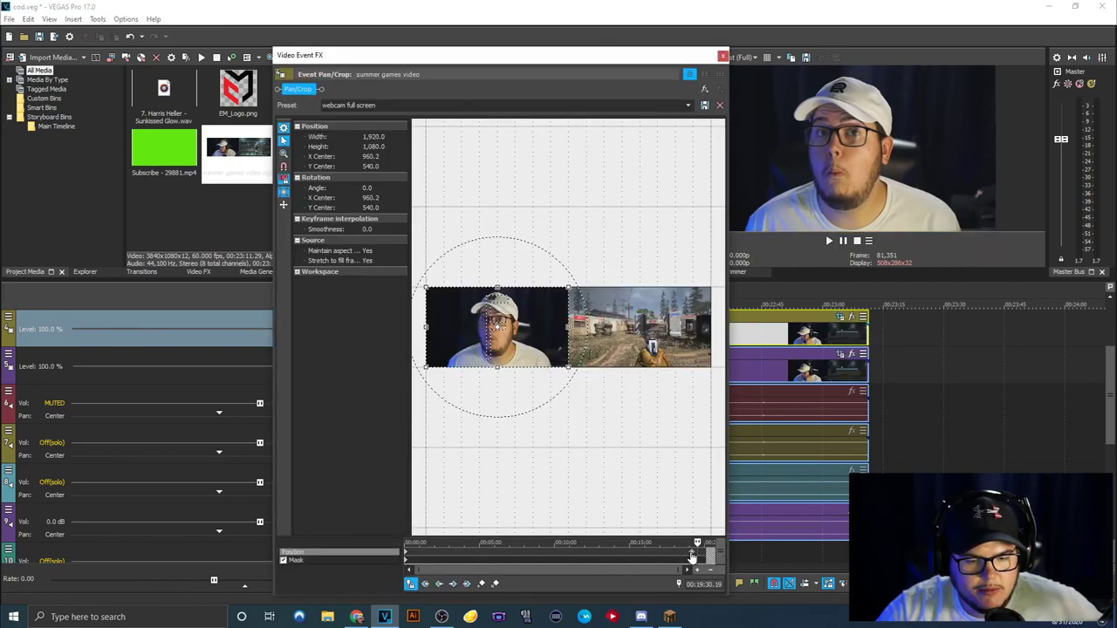
pyautogui.click(720, 56)
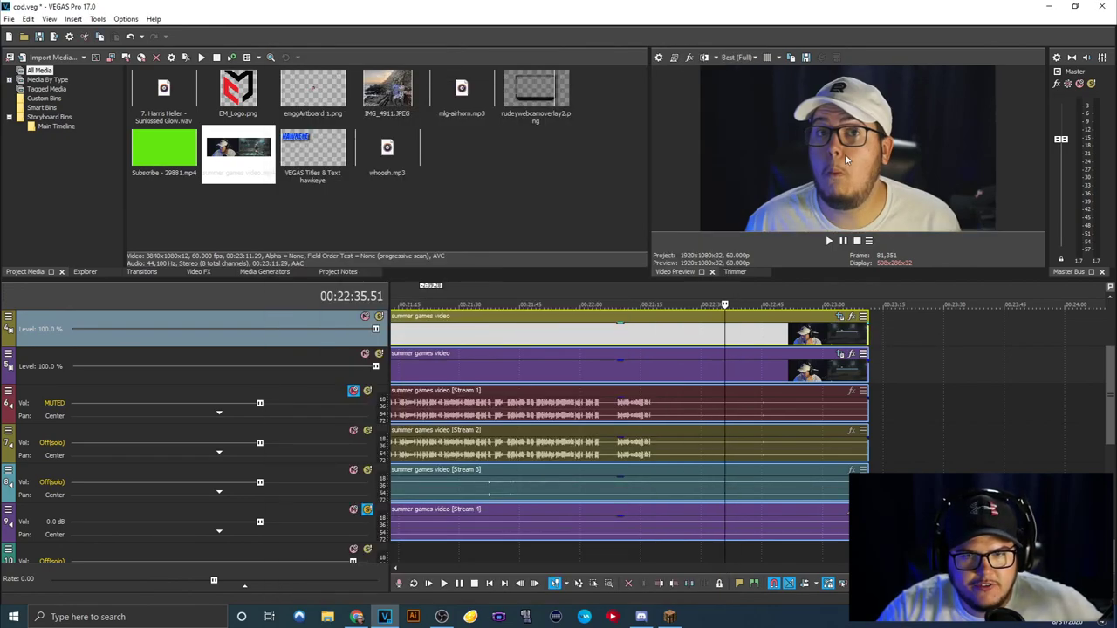
# Step: Save a snapshot of the full-screen webcam frame as the JPEG file "video face" in the recordings folder
pyautogui.click(806, 57)
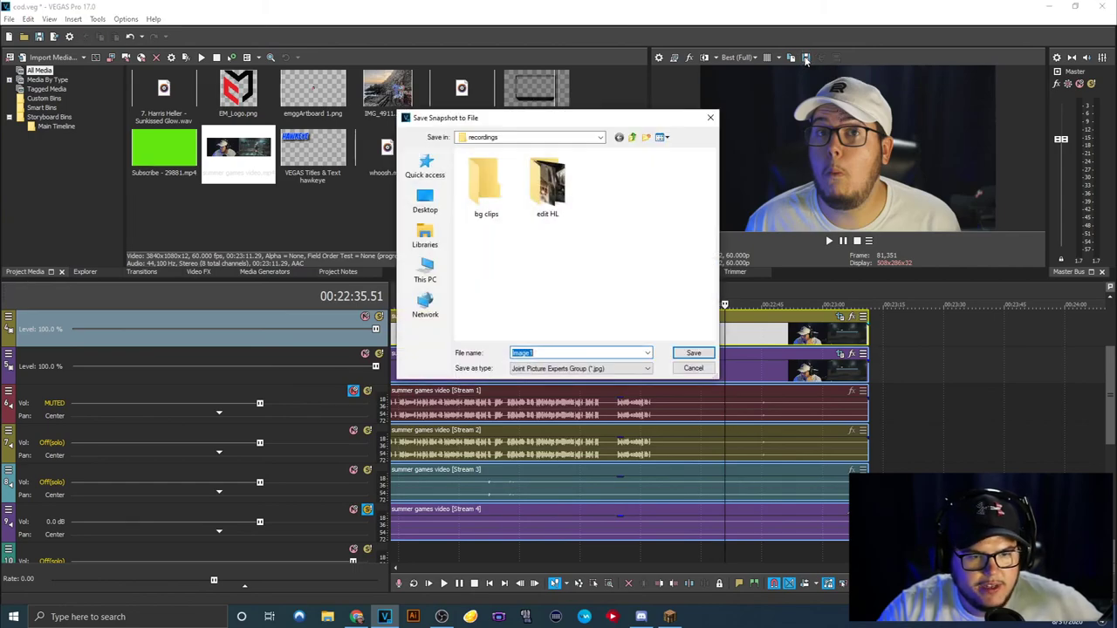
pyautogui.write('video fac')
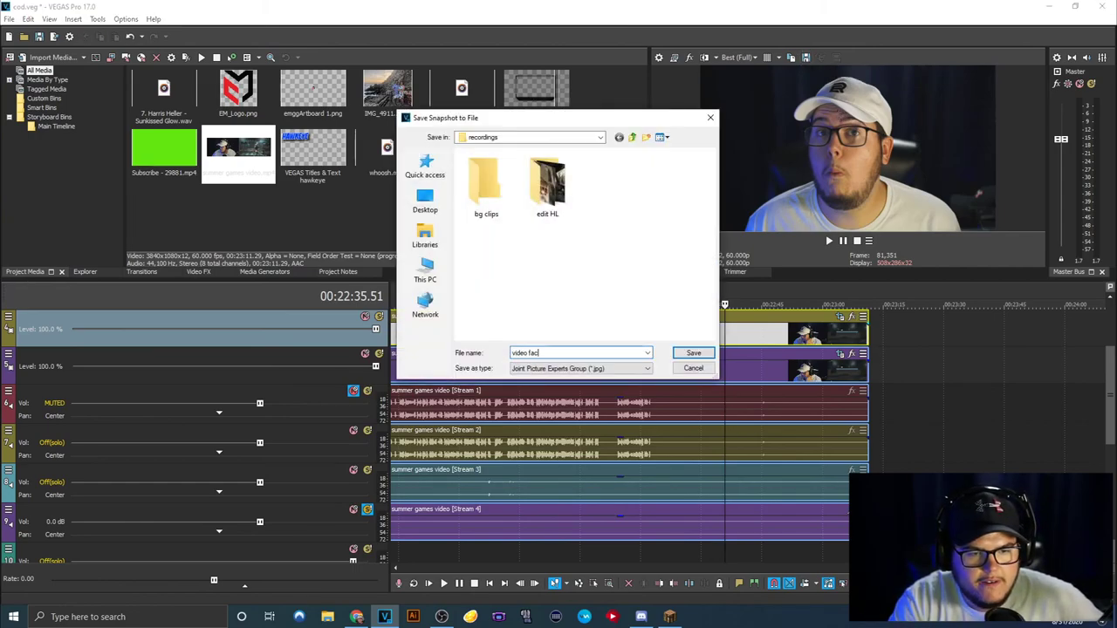
pyautogui.write('e')
pyautogui.press('Return')
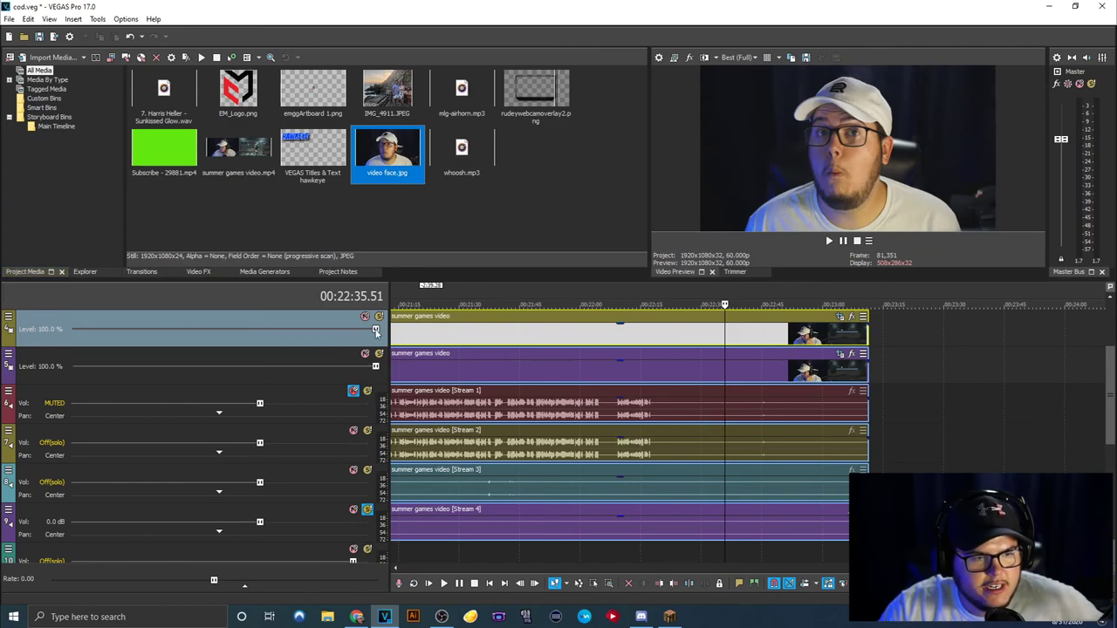
# Step: Mute the upper webcam video track and search the end of the gameplay event for a background frame, stopping at 00:22:00.57
pyautogui.click(791, 377)
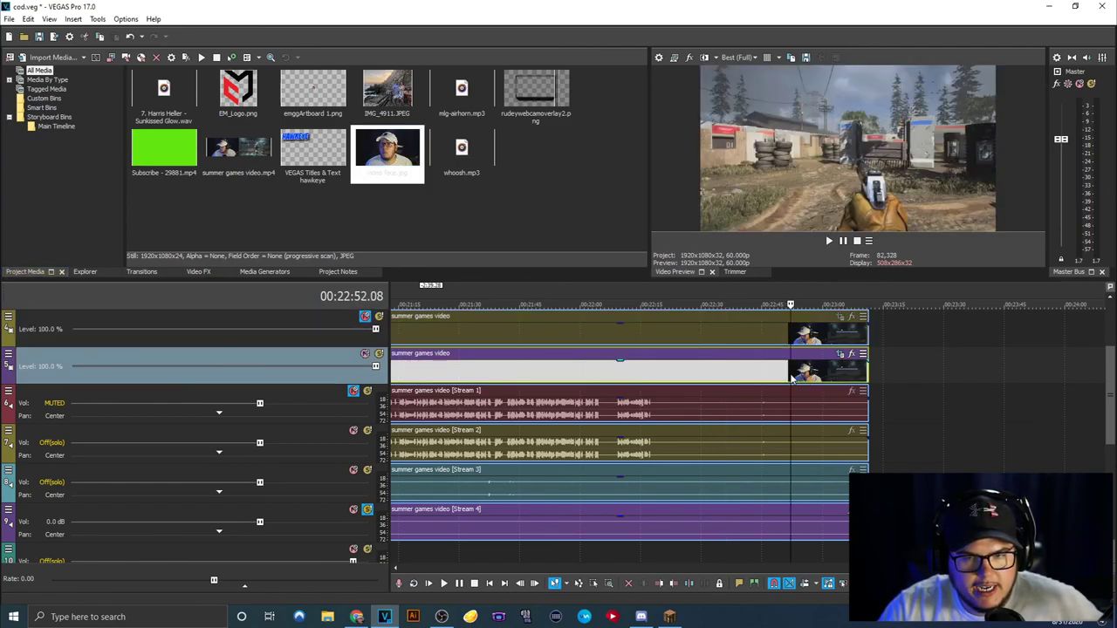
pyautogui.click(779, 379)
pyautogui.click(756, 381)
pyautogui.click(740, 381)
pyautogui.click(713, 381)
pyautogui.click(692, 382)
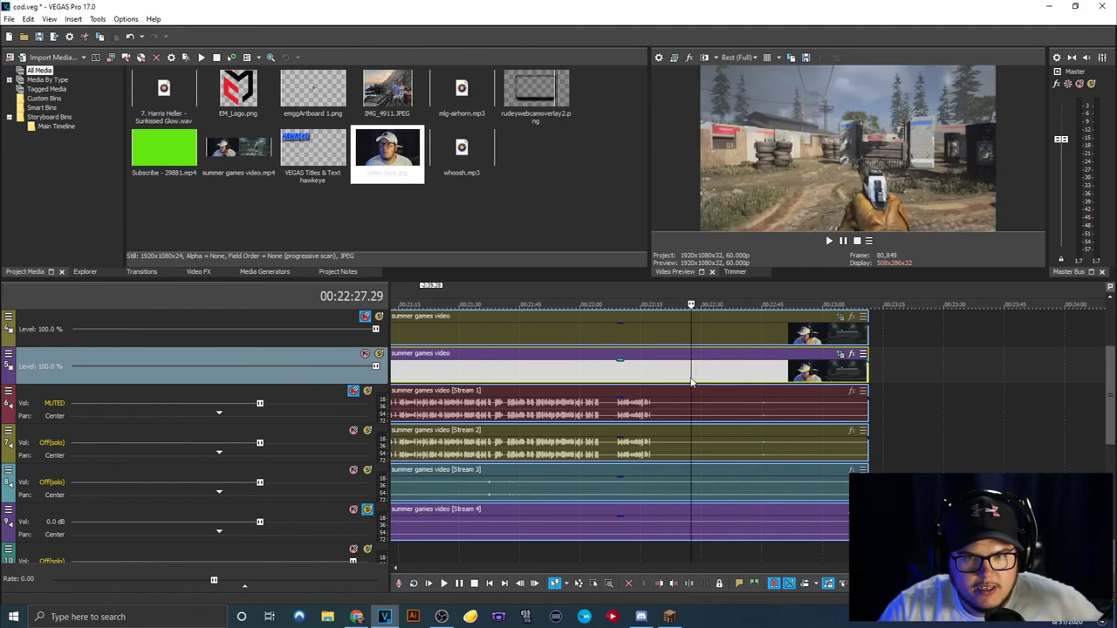
pyautogui.click(658, 382)
pyautogui.scroll(-2, 689, 377)
pyautogui.click(725, 374)
pyautogui.click(747, 370)
pyautogui.click(785, 376)
pyautogui.click(793, 377)
pyautogui.click(760, 375)
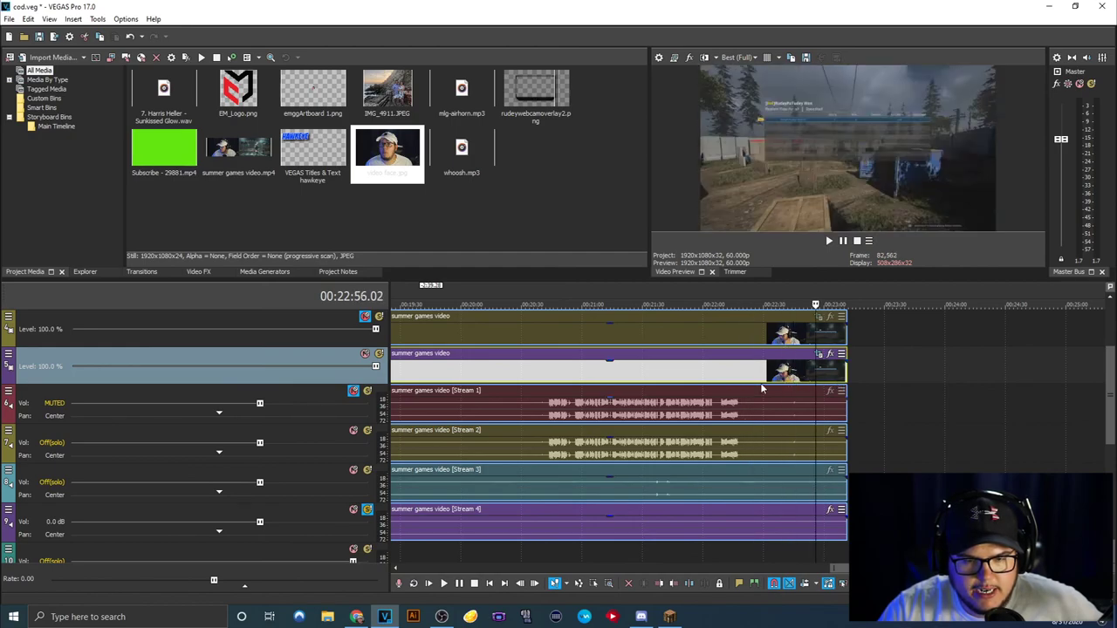
pyautogui.click(734, 374)
pyautogui.click(712, 376)
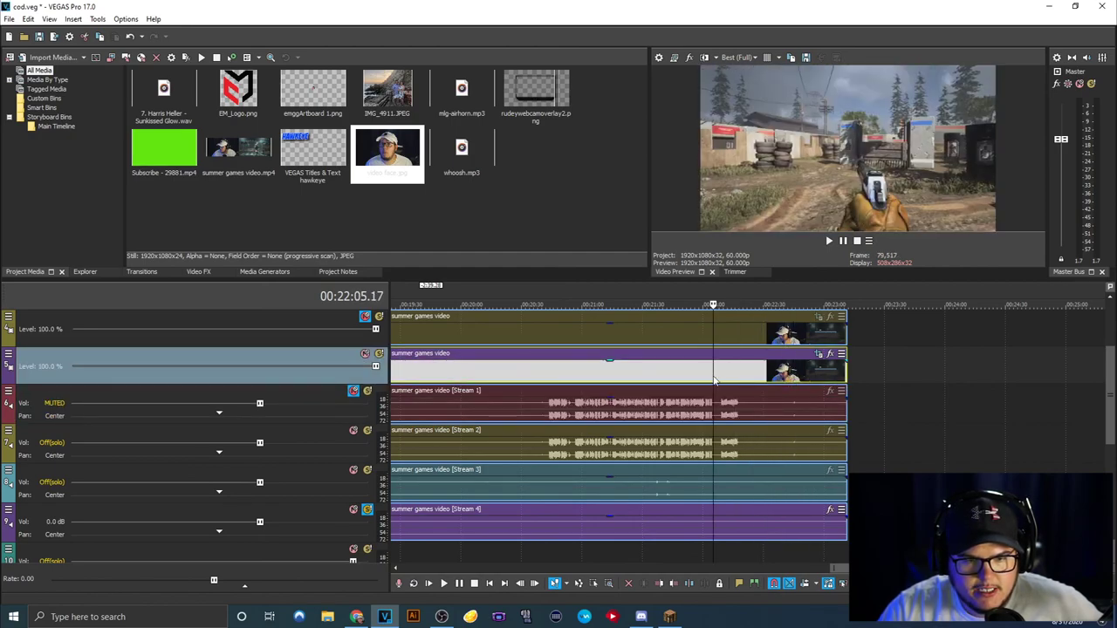
pyautogui.click(705, 381)
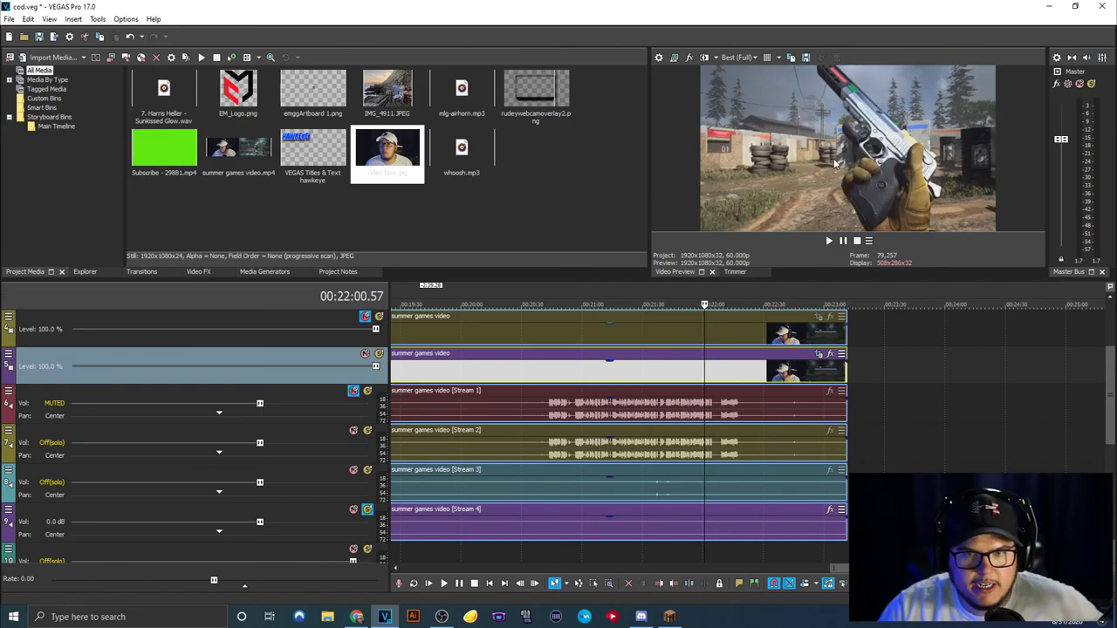
# Step: Save a snapshot of the gameplay frame as the JPEG file "video bg" in the recordings folder
pyautogui.click(806, 58)
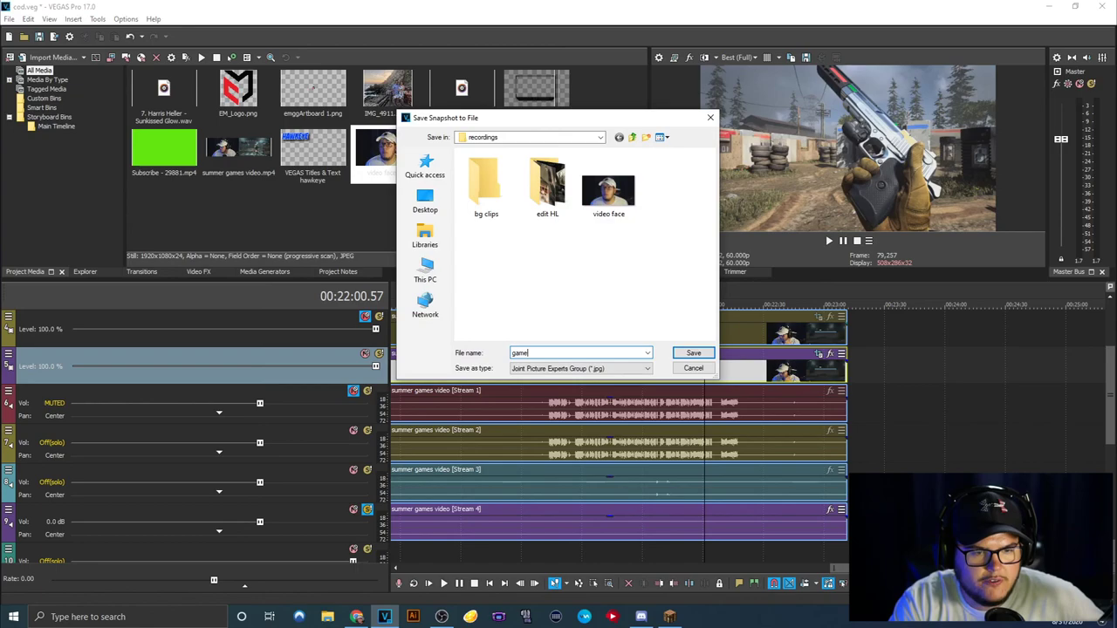
pyautogui.write('vde')
pyautogui.press('BackSpace')
pyautogui.press('BackSpace')
pyautogui.write('ideo bg')
pyautogui.press('Return')
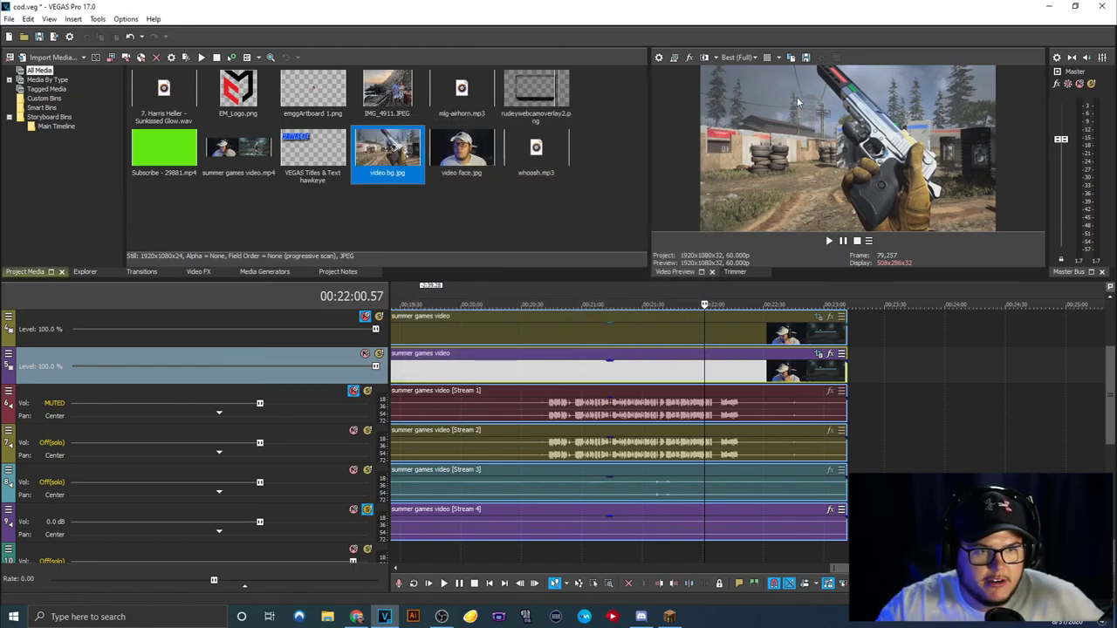
pyautogui.scroll(-5, 770, 350)
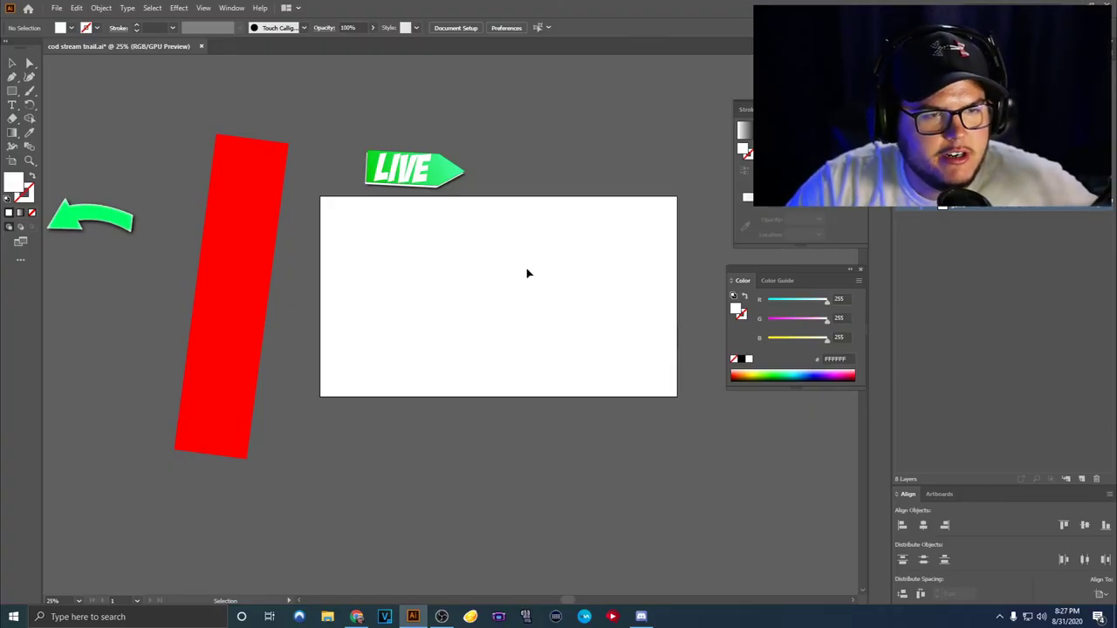
# Step: Move the LIVE badge and the two green arrows into the empty space above the artboard
pyautogui.moveTo(451, 189); pyautogui.dragTo(448, 121)
pyautogui.scroll(-1, 590, 178)
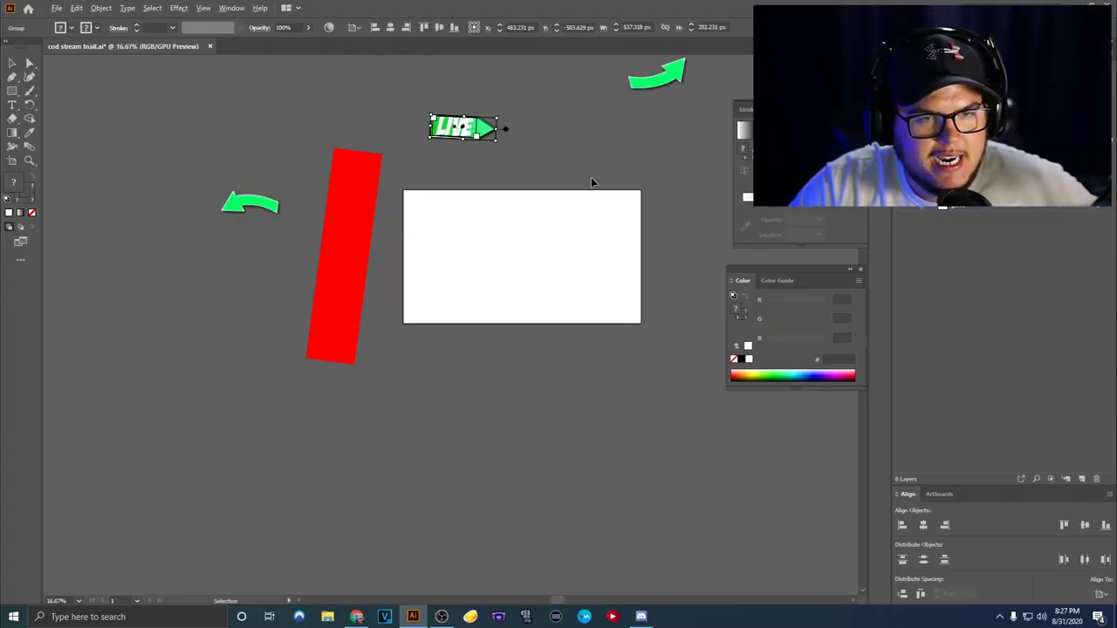
pyautogui.moveTo(587, 164); pyautogui.dragTo(581, 215)
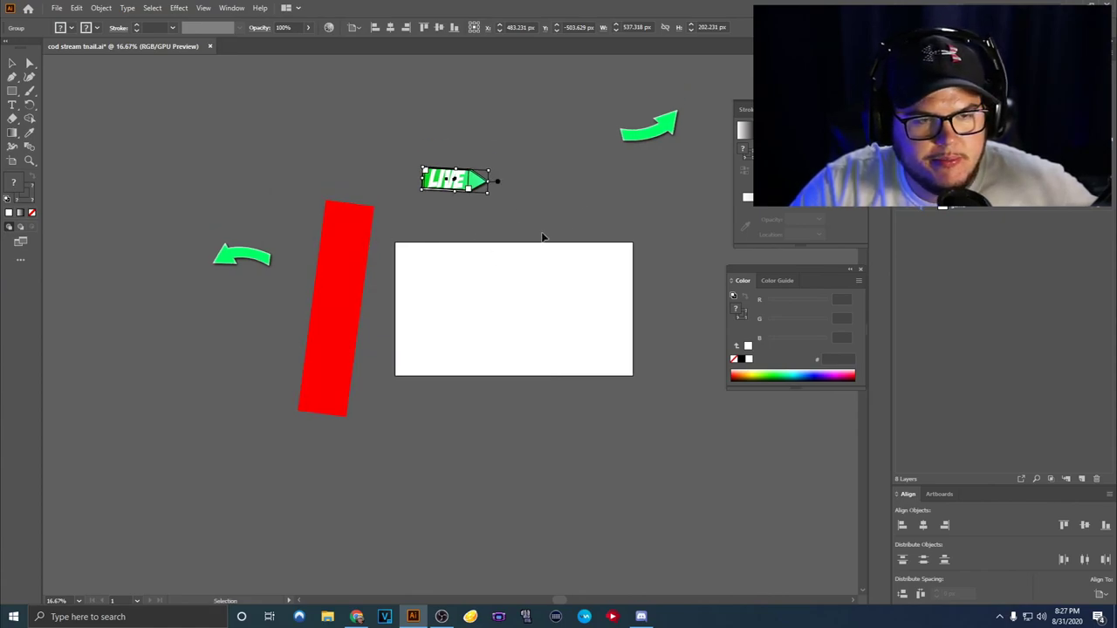
pyautogui.moveTo(249, 265); pyautogui.dragTo(609, 94)
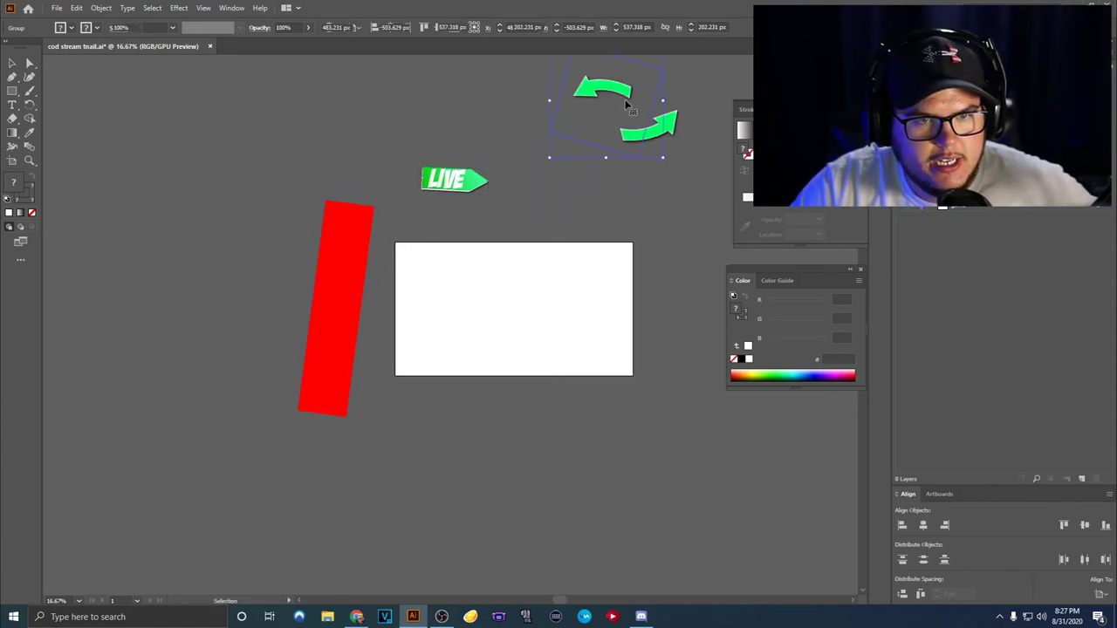
pyautogui.moveTo(671, 130); pyautogui.dragTo(716, 138)
pyautogui.moveTo(573, 104); pyautogui.dragTo(592, 129)
pyautogui.click(478, 179)
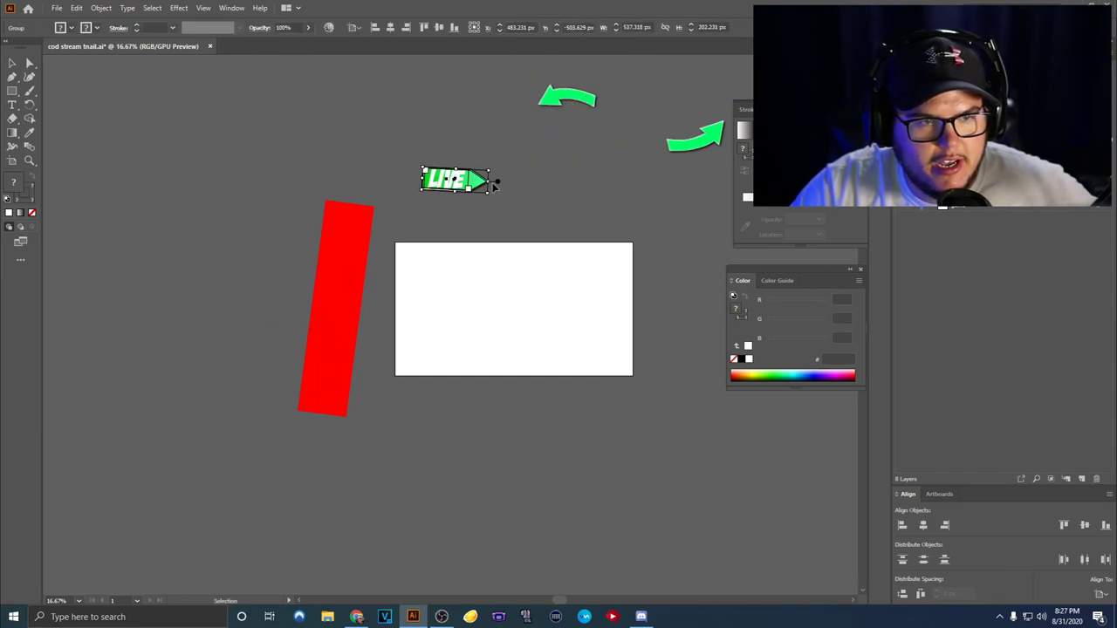
pyautogui.click(542, 203)
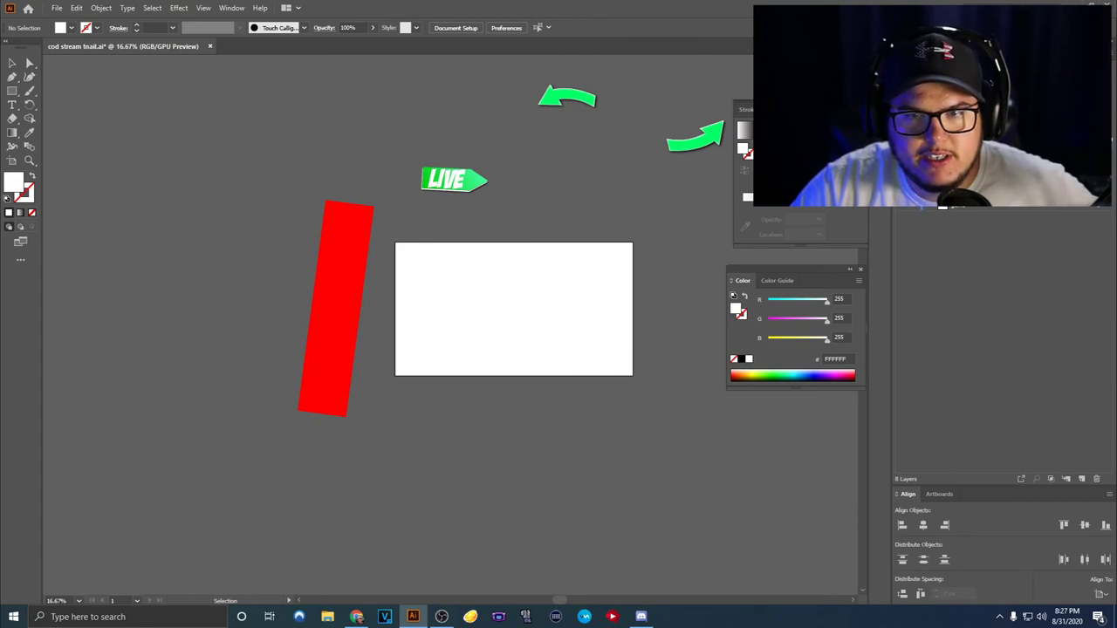
# Step: Open the snapshots "video bg.jpg" and "video face.jpg" and look through the three open documents
pyautogui.click(57, 8)
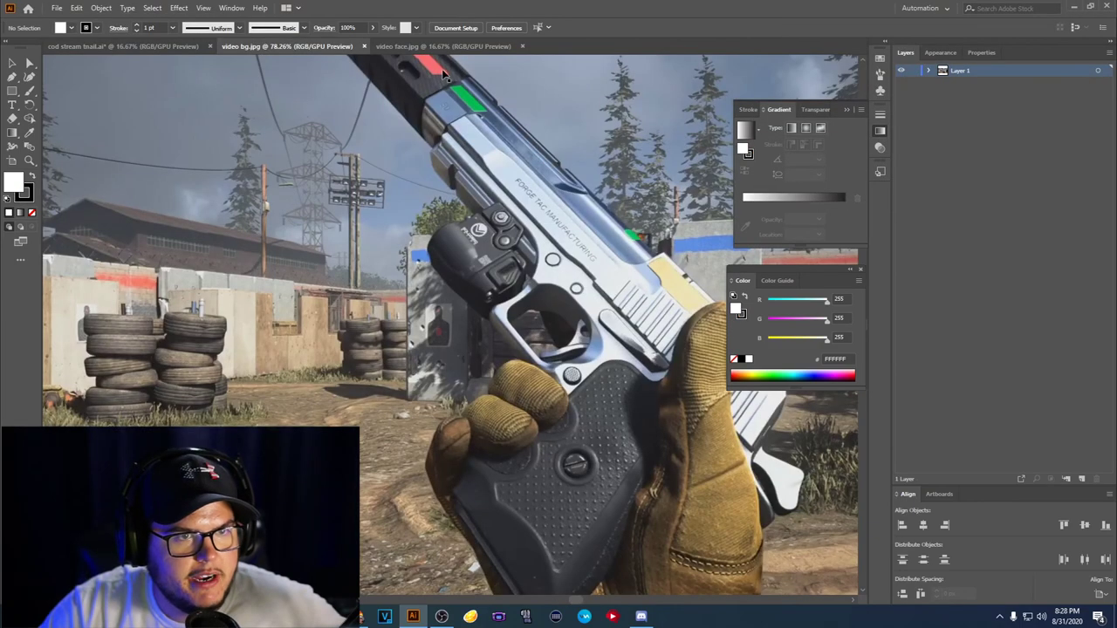
pyautogui.scroll(-4, 426, 148)
pyautogui.click(423, 47)
pyautogui.click(318, 49)
pyautogui.click(174, 47)
pyautogui.click(275, 48)
# Step: Copy the gameplay image from "video bg.jpg" into the thumbnail's "game" layer, fit it on the artboard and lock that layer
pyautogui.click(497, 211)
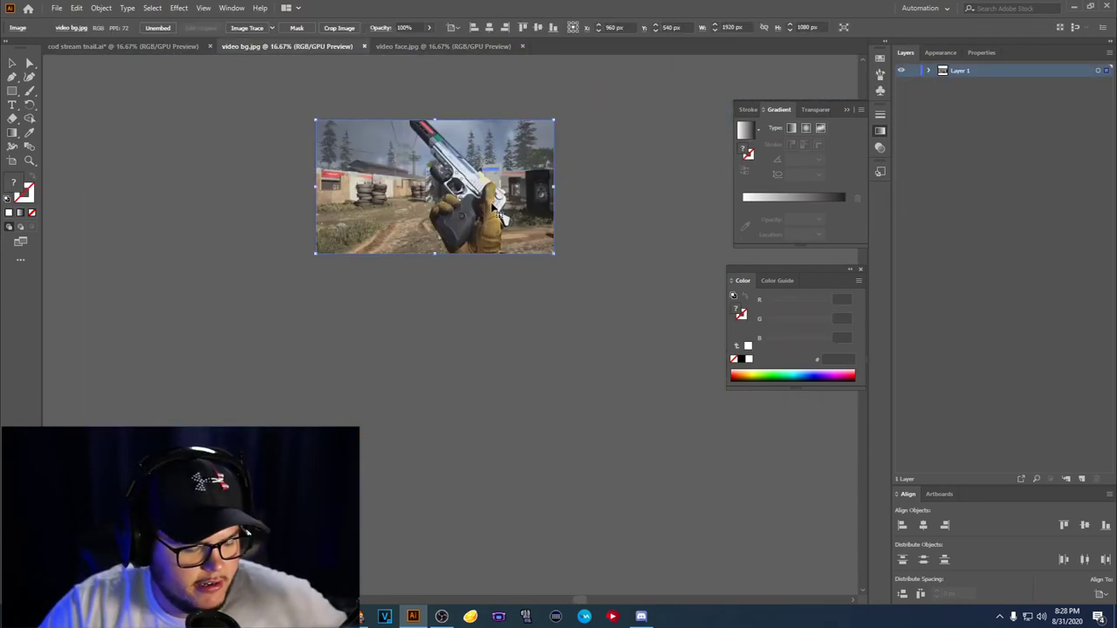
pyautogui.click(153, 49)
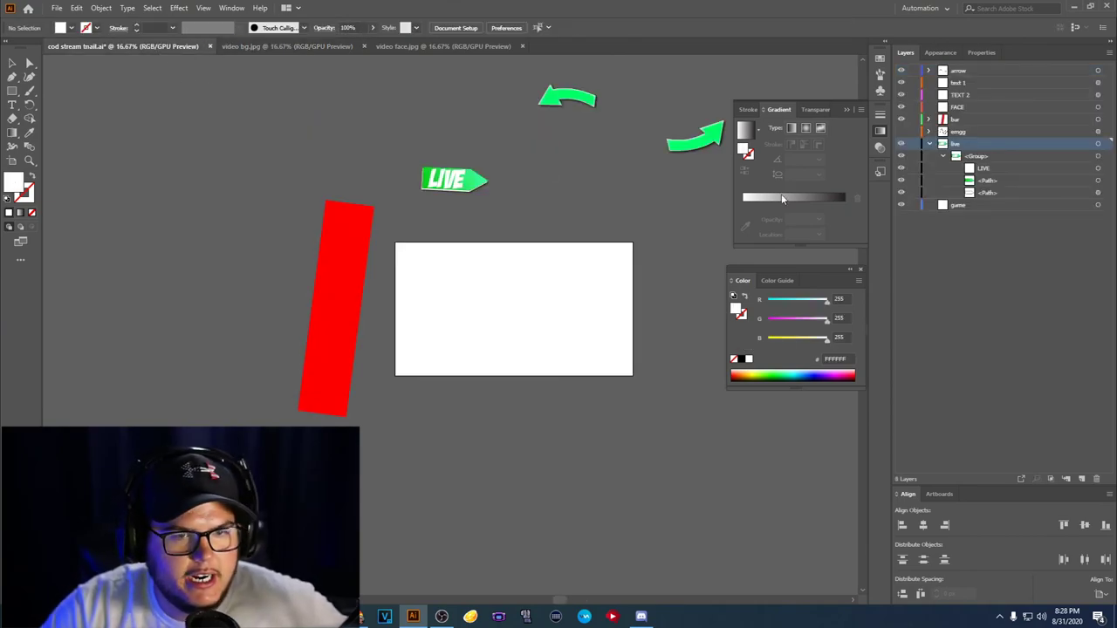
pyautogui.click(1067, 207)
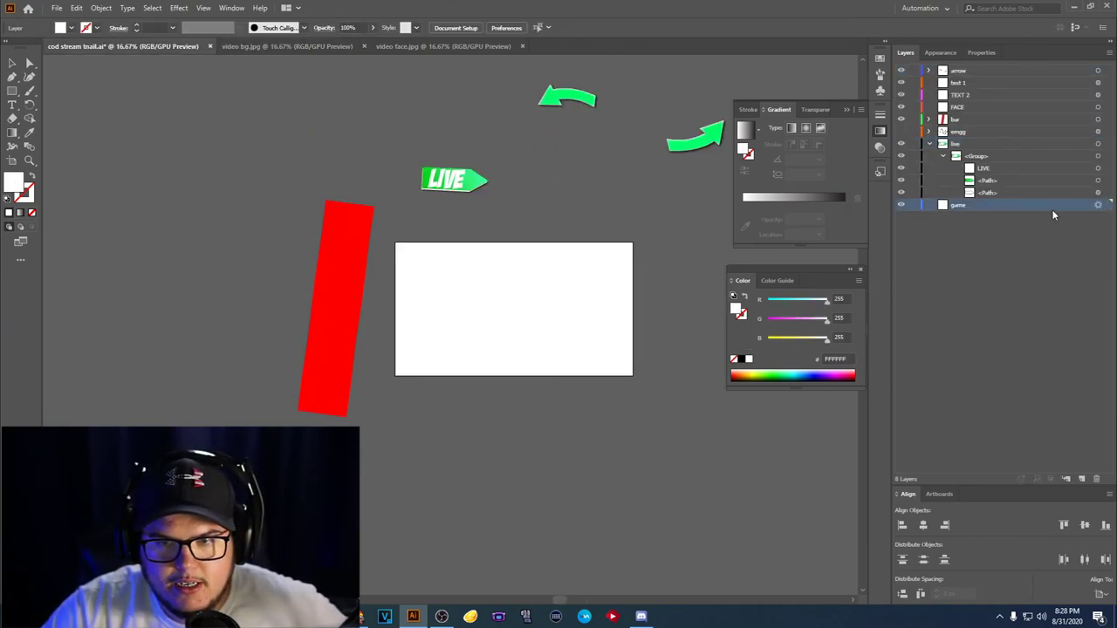
pyautogui.hotkey('ctrl', 'v')
pyautogui.moveTo(467, 349); pyautogui.dragTo(532, 329)
pyautogui.click(913, 205)
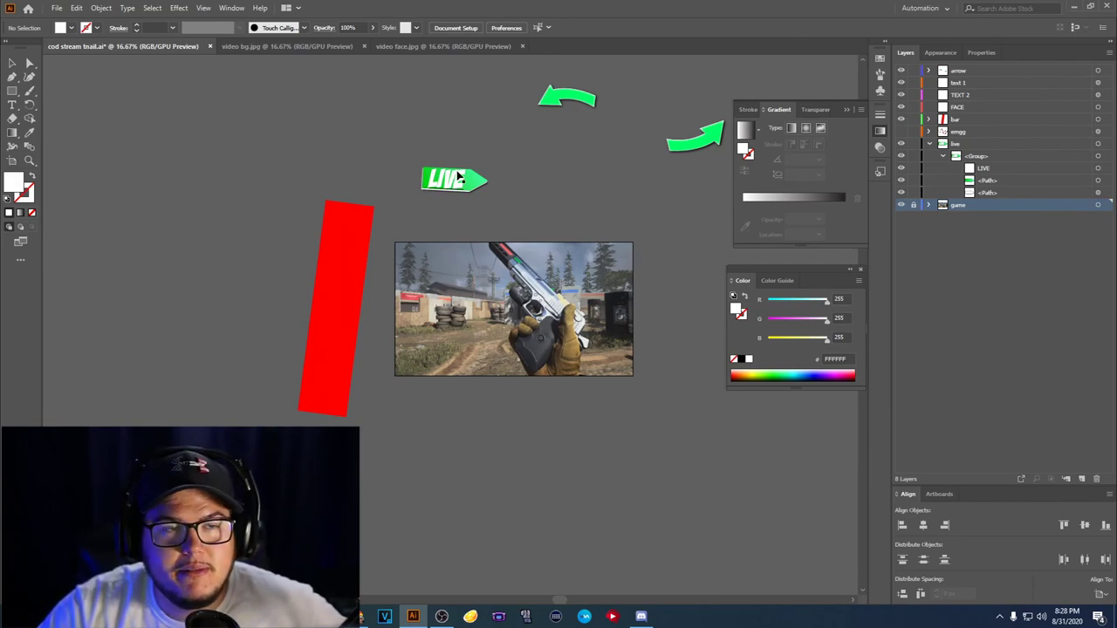
# Step: Switch to "video face.jpg" and set up the Pen tool with no fill and no stroke
pyautogui.click(419, 51)
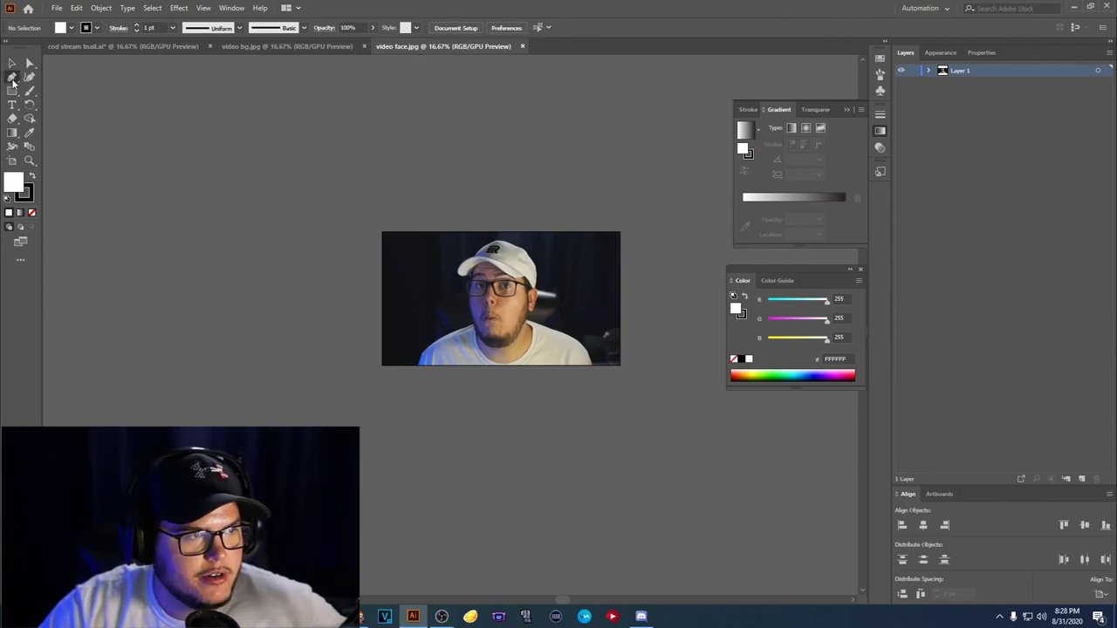
pyautogui.click(33, 212)
pyautogui.hotkey('shift', 'x')
pyautogui.click(33, 214)
pyautogui.scroll(4, 316, 271)
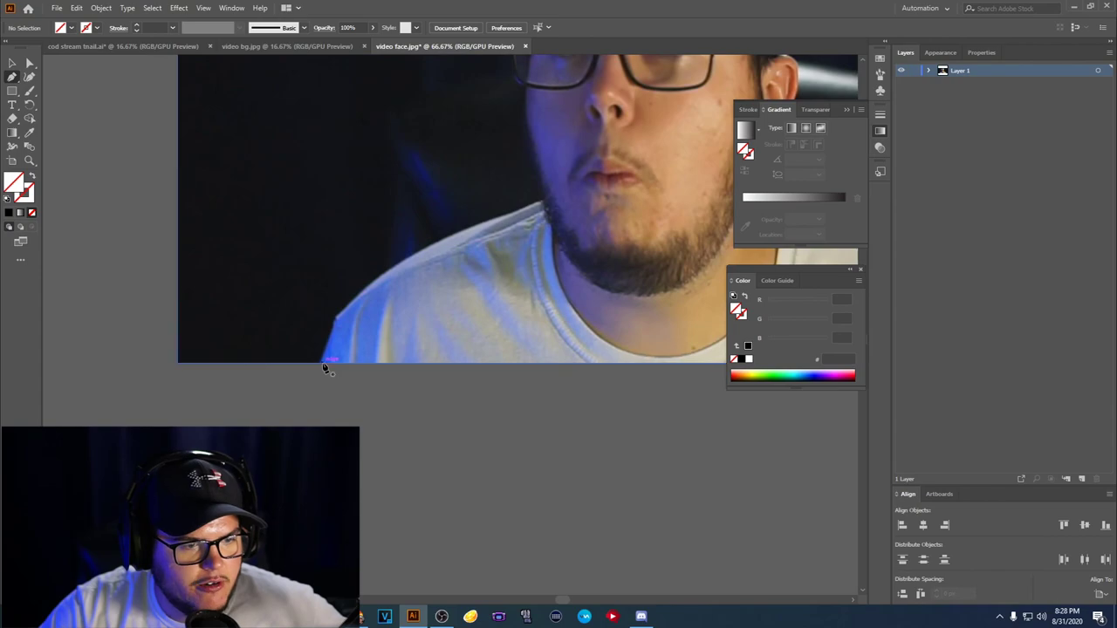
# Step: Start a Pen path at the shirt's lower-left corner and trace the left shoulder up to the neck
pyautogui.click(330, 360)
pyautogui.scroll(3, 343, 337)
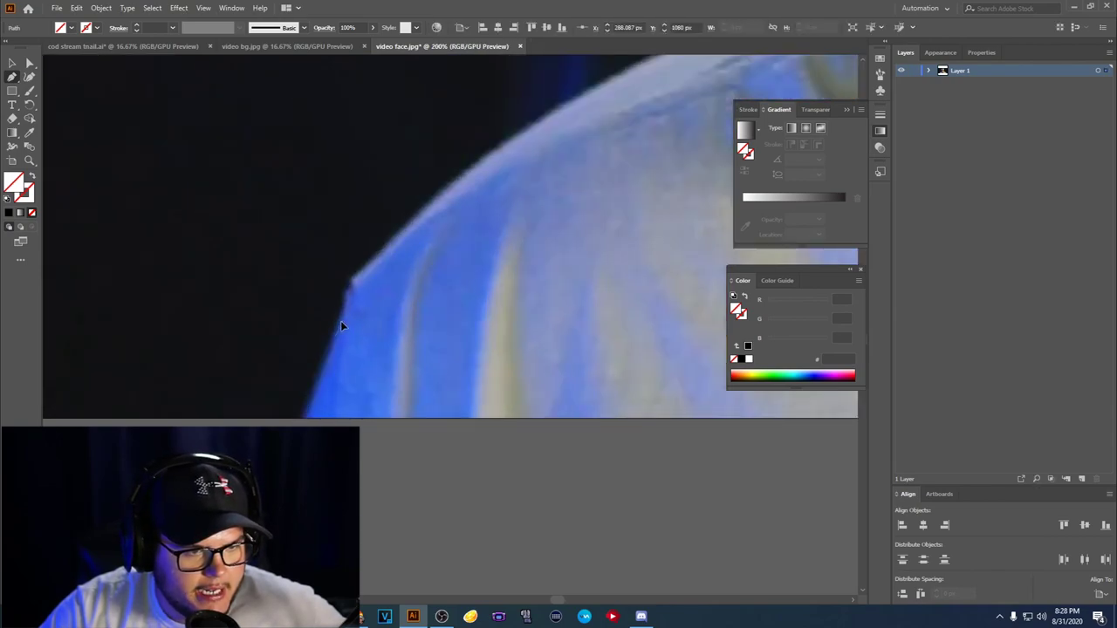
pyautogui.click(341, 323)
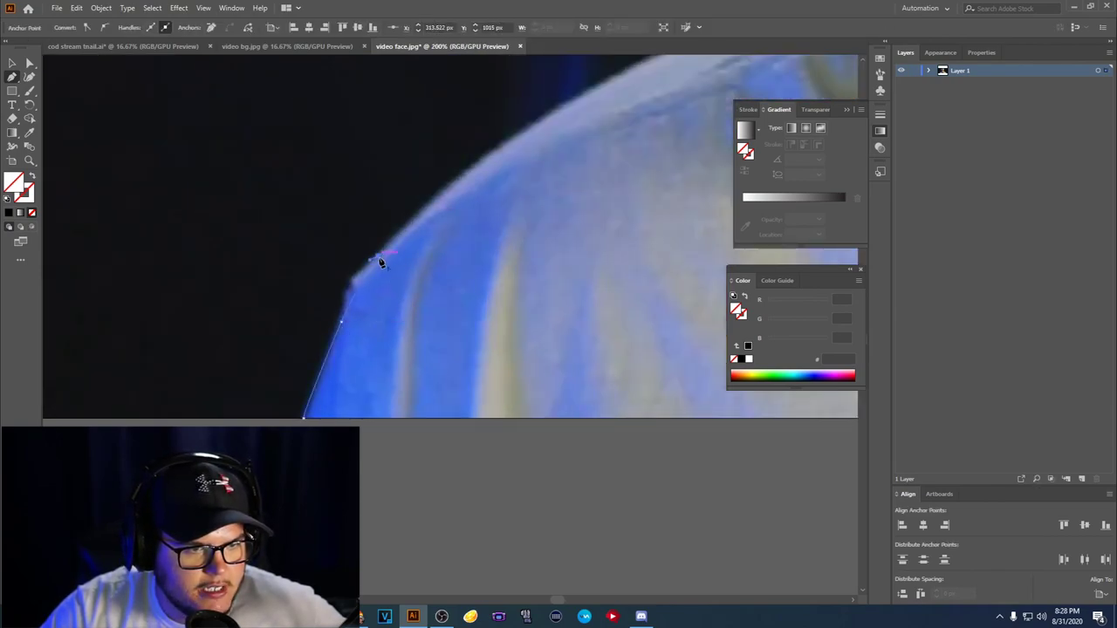
pyautogui.scroll(-3, 515, 193)
pyautogui.scroll(2, 488, 245)
pyautogui.moveTo(489, 243); pyautogui.dragTo(517, 246)
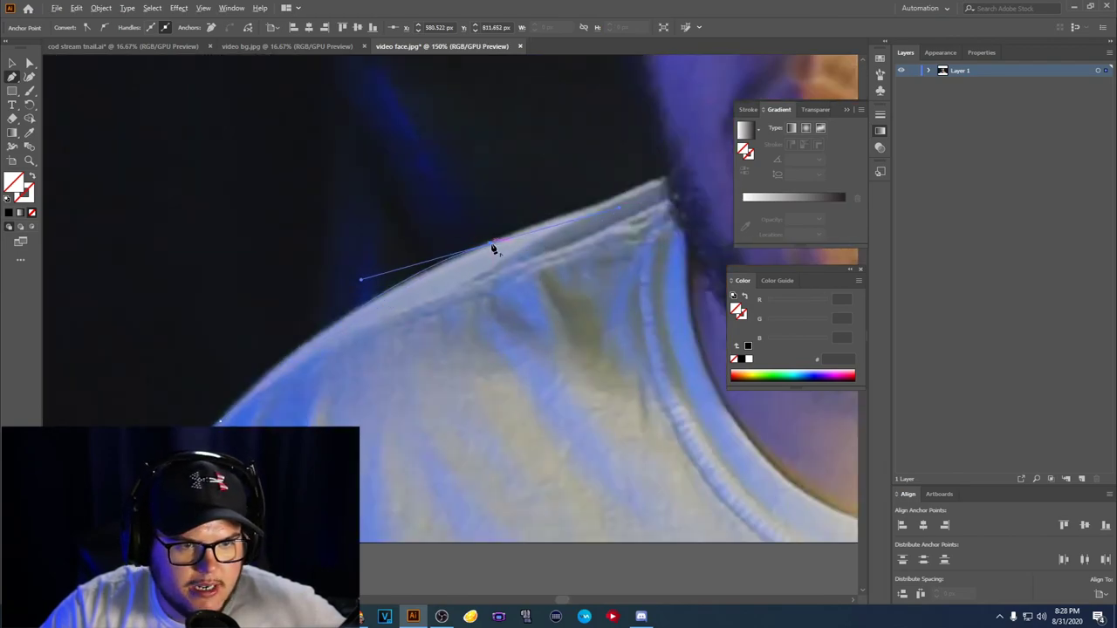
pyautogui.moveTo(663, 179); pyautogui.dragTo(681, 181)
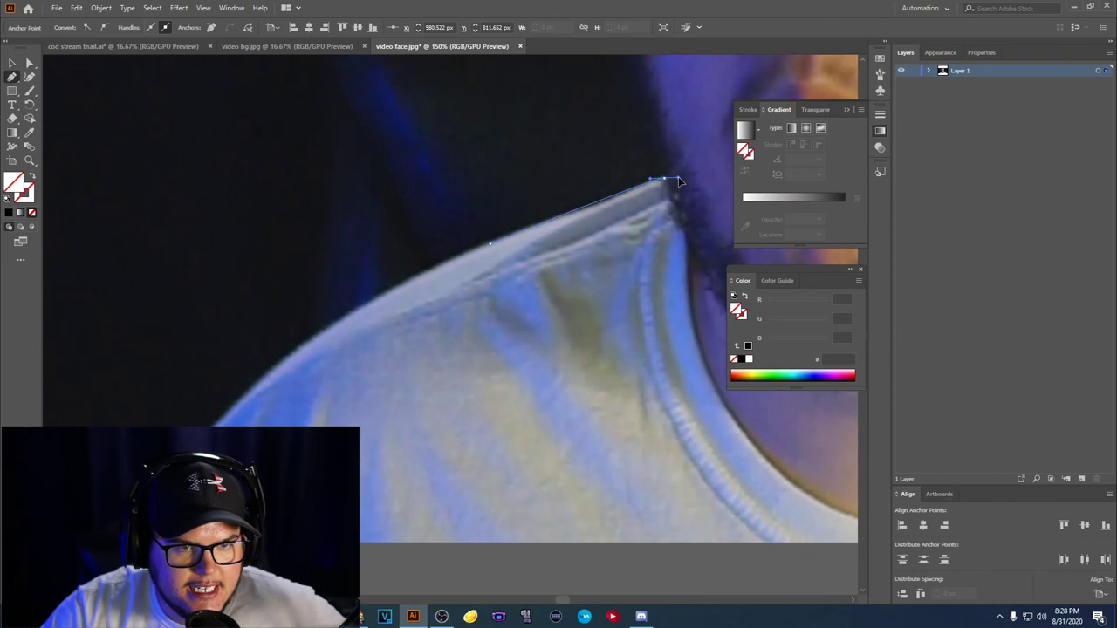
# Step: Continue the path up the jaw and cheek to the lower corner of the glasses
pyautogui.scroll(-3, 685, 140)
pyautogui.scroll(5, 673, 262)
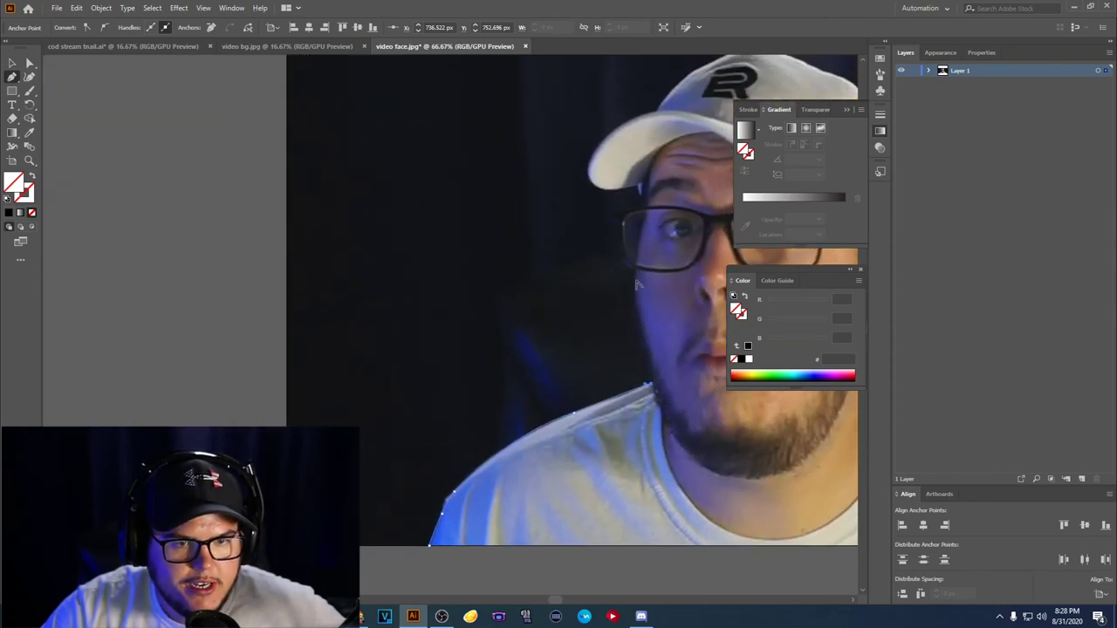
pyautogui.moveTo(631, 260); pyautogui.dragTo(671, 131)
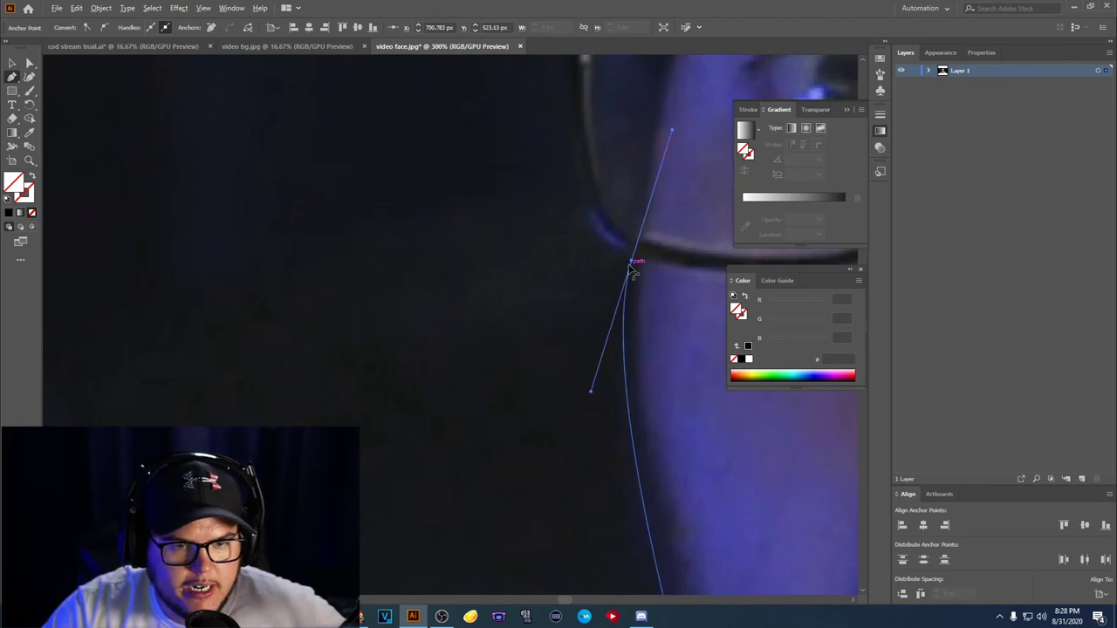
pyautogui.scroll(-3, 629, 253)
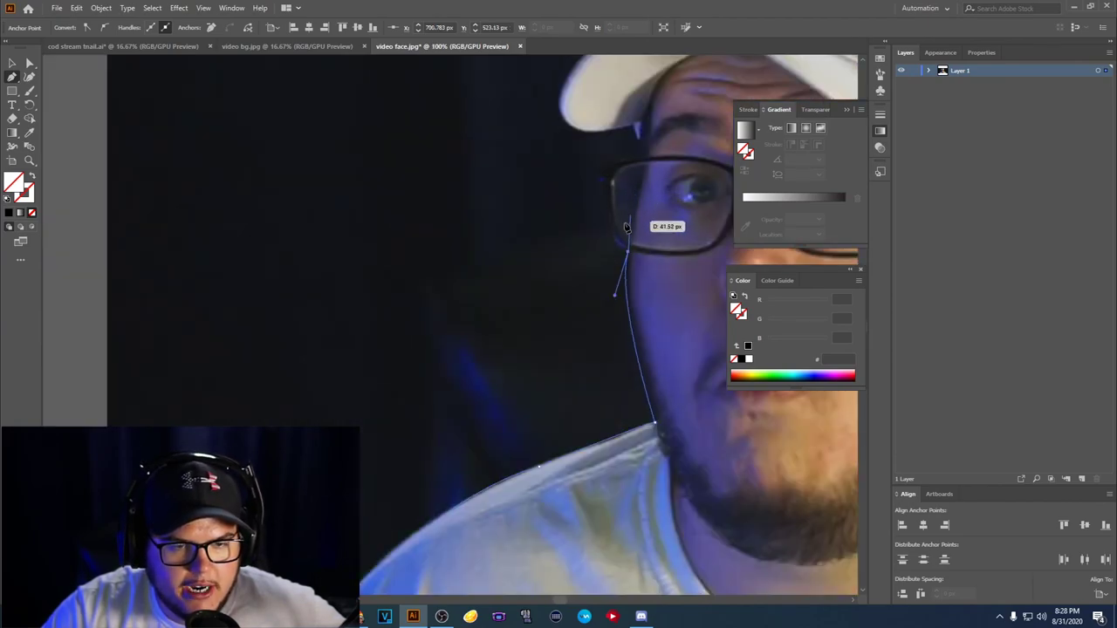
# Step: Trace the path around the outer edge of the glasses frame and its protruding hinge
pyautogui.scroll(2, 630, 217)
pyautogui.scroll(2, 621, 276)
pyautogui.moveTo(621, 244); pyautogui.dragTo(693, 311)
pyautogui.click(628, 280)
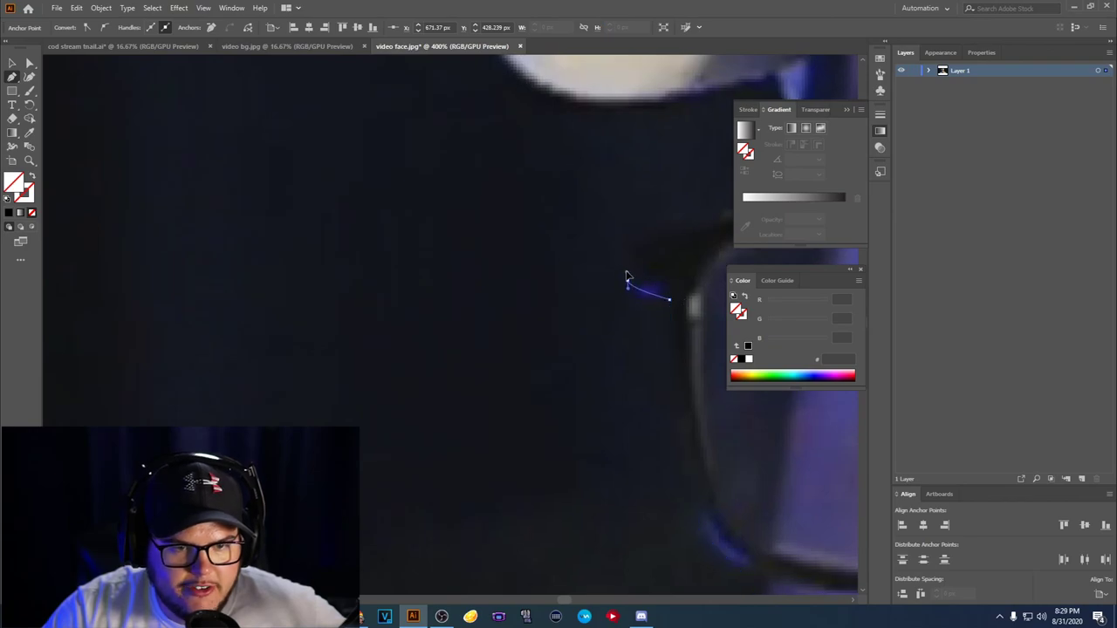
pyautogui.moveTo(650, 236); pyautogui.dragTo(685, 241)
pyautogui.scroll(-4, 685, 241)
pyautogui.moveTo(601, 276); pyautogui.dragTo(686, 256)
# Step: Trace the path along the underside and around the front edge of the cap's brim
pyautogui.scroll(4, 654, 264)
pyautogui.moveTo(672, 186); pyautogui.dragTo(673, 182)
pyautogui.moveTo(646, 125)
pyautogui.mouseDown()
pyautogui.moveTo(684, 147)
pyautogui.moveTo(622, 258)
pyautogui.mouseUp()
pyautogui.scroll(-2, 685, 141)
pyautogui.scroll(-1, 684, 147)
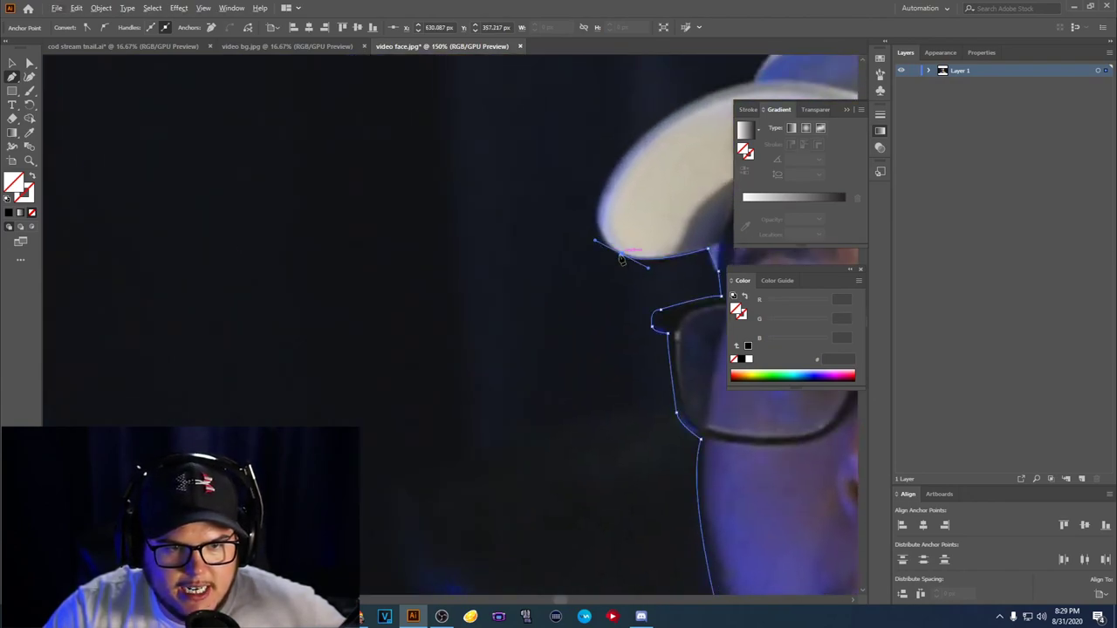
pyautogui.moveTo(595, 219); pyautogui.dragTo(600, 203)
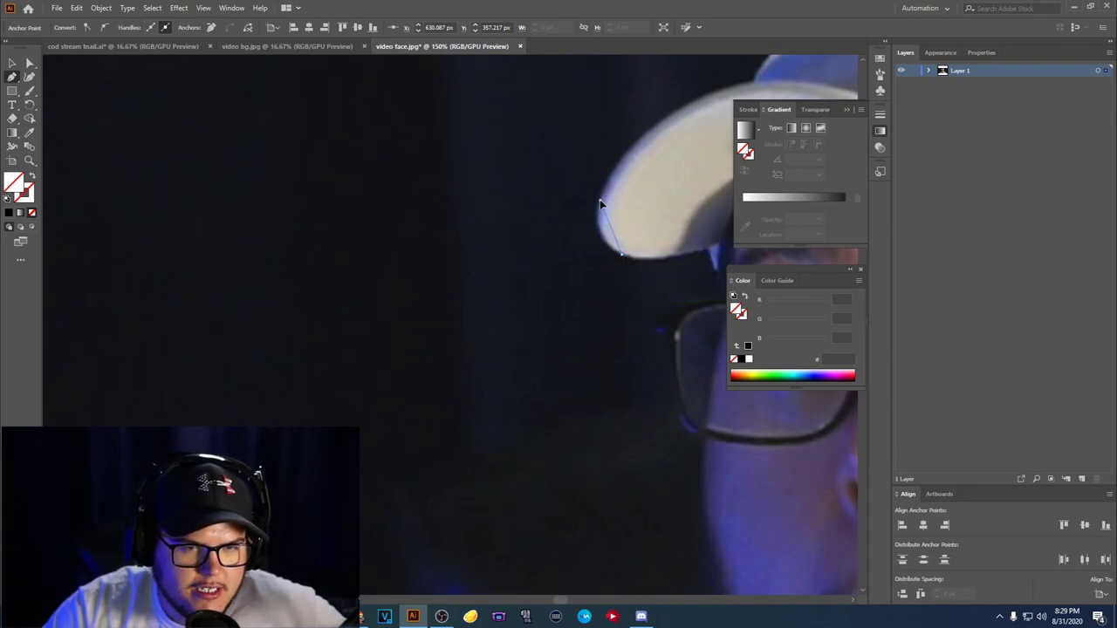
pyautogui.moveTo(600, 194); pyautogui.dragTo(530, 265)
pyautogui.moveTo(604, 249)
pyautogui.mouseDown()
pyautogui.moveTo(599, 241)
pyautogui.moveTo(611, 242)
pyautogui.moveTo(598, 239)
pyautogui.mouseUp()
# Step: Continue the path from the brim over the crown of the cap
pyautogui.scroll(-1, 638, 229)
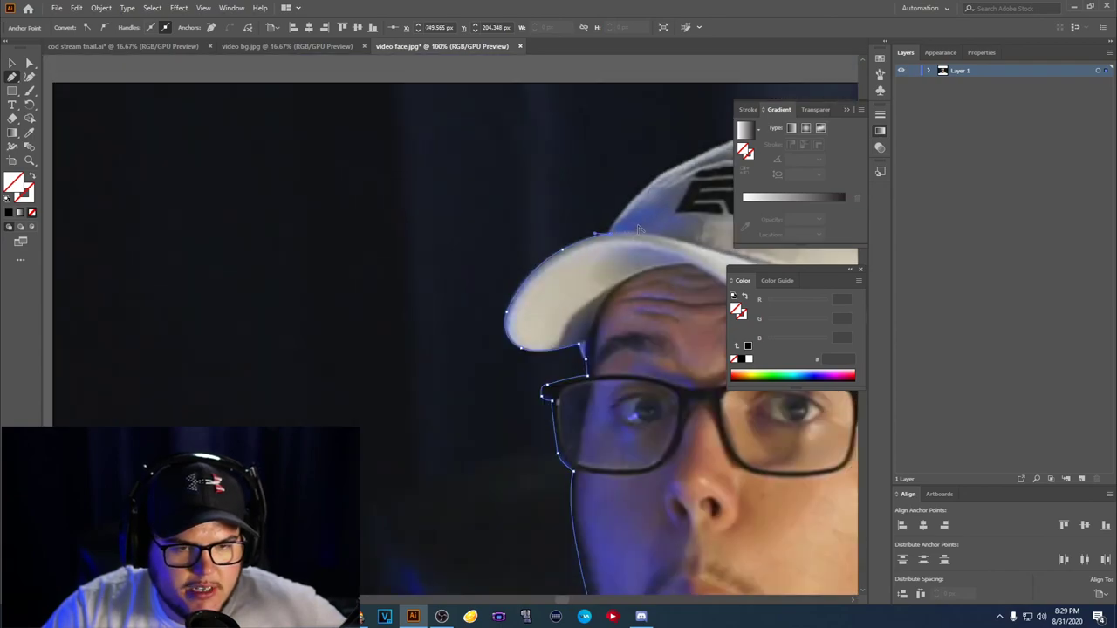
pyautogui.scroll(2, 638, 228)
pyautogui.moveTo(517, 279); pyautogui.dragTo(606, 229)
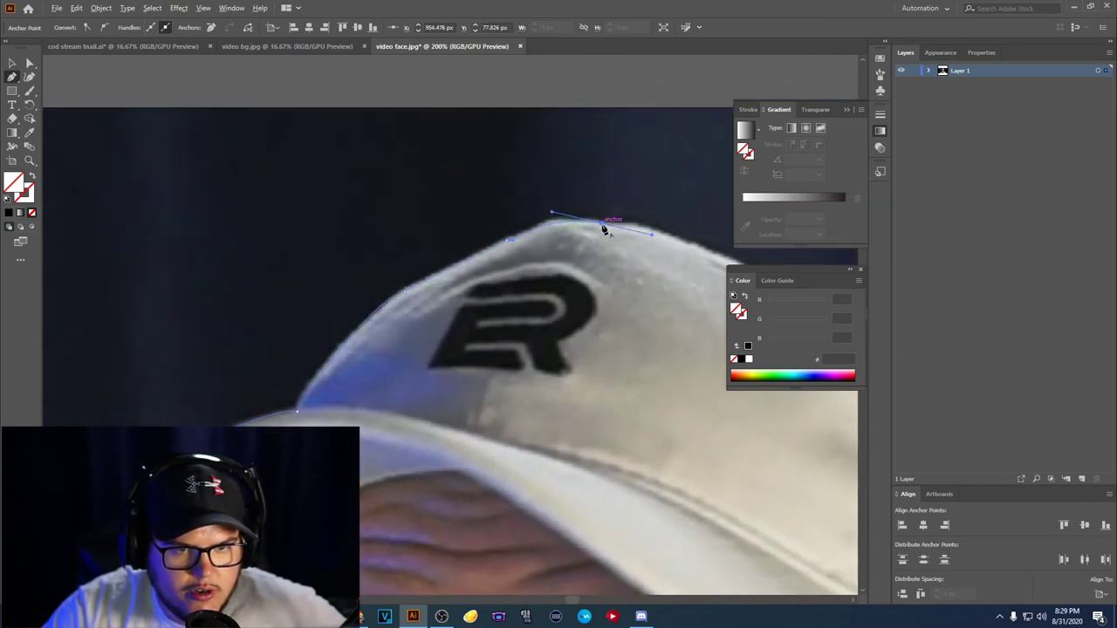
pyautogui.moveTo(657, 252); pyautogui.dragTo(599, 305)
pyautogui.moveTo(635, 338); pyautogui.dragTo(558, 373)
pyautogui.click(542, 319)
# Step: Trace down the back of the cap, the ear and the right shoulder, and close the path along the image's bottom edge
pyautogui.hotkey('ctrl', '-')
pyautogui.hotkey('ctrl', '-')
pyautogui.scroll(-3, 582, 473)
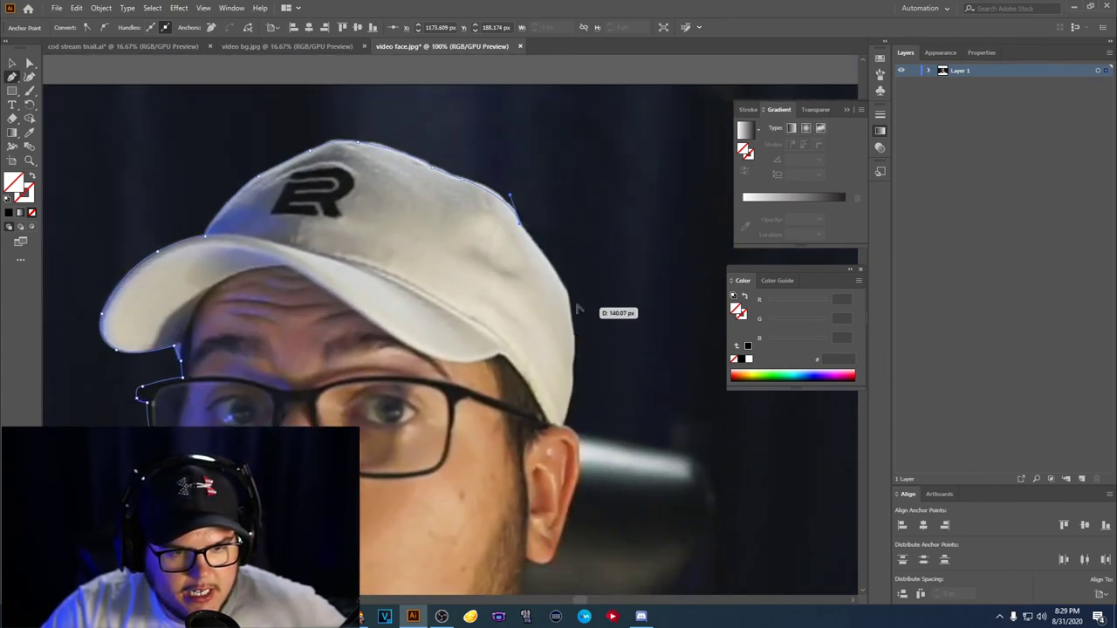
pyautogui.hotkey('ctrl', '+')
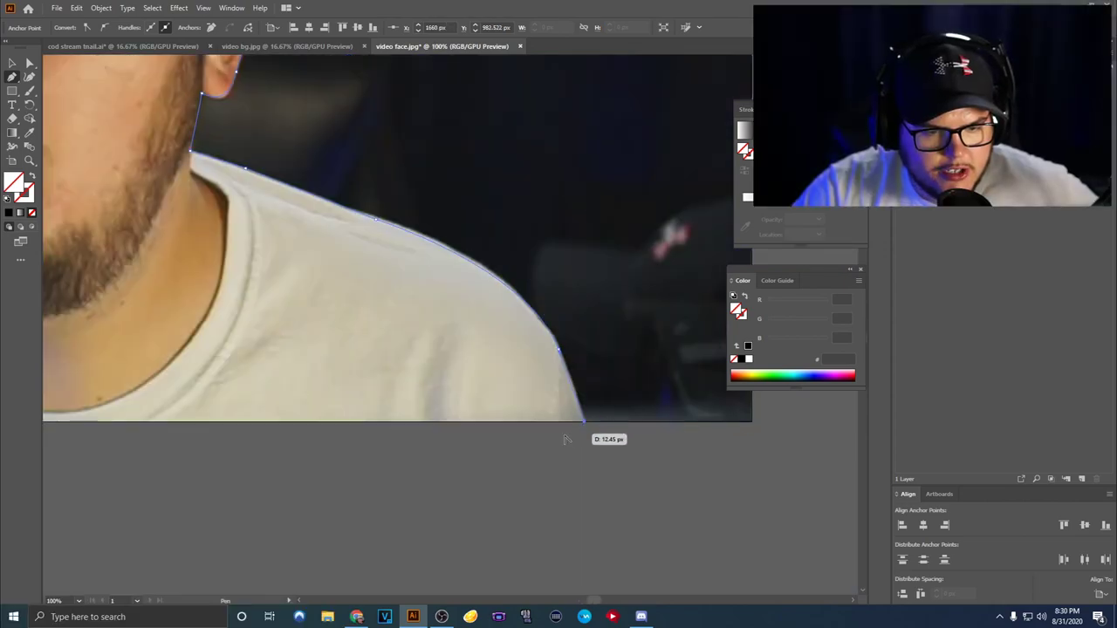
pyautogui.hotkey('ctrl', '-')
pyautogui.hotkey('ctrl', '-')
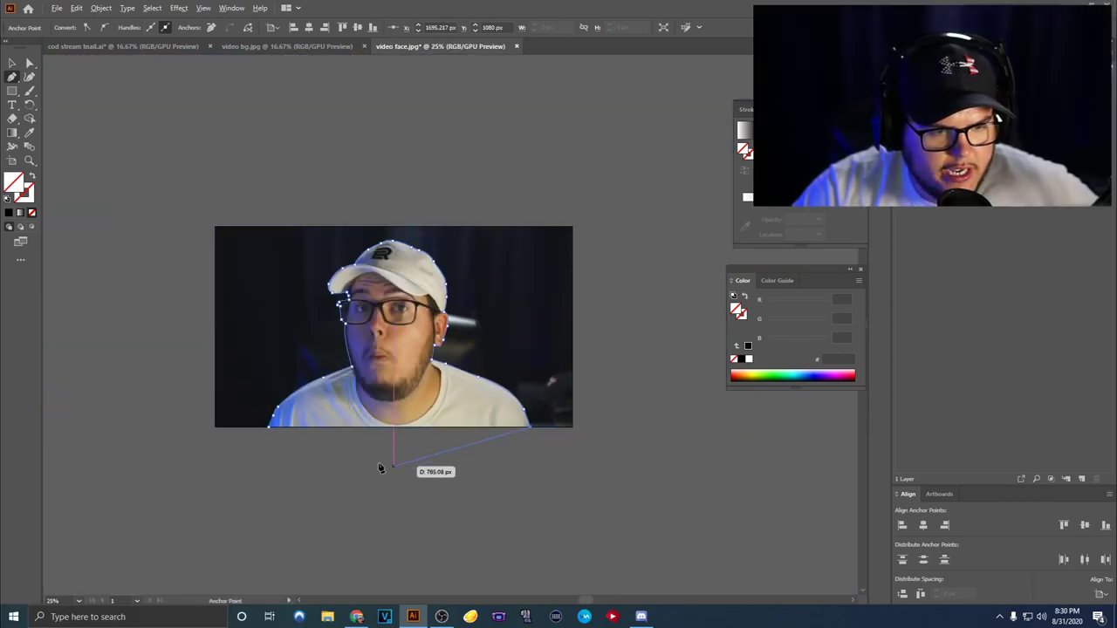
pyautogui.click(270, 427)
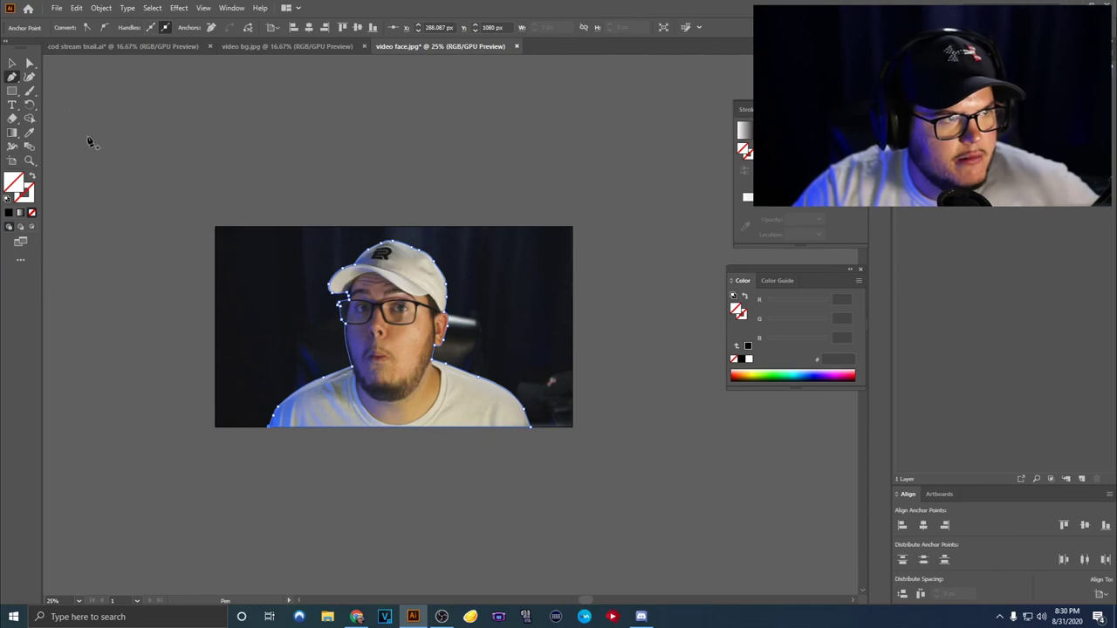
# Step: Choose the Eraser tool and shrink its brush to fit the dark gap inside the left glasses lens
pyautogui.click(12, 119)
pyautogui.scroll(4, 323, 244)
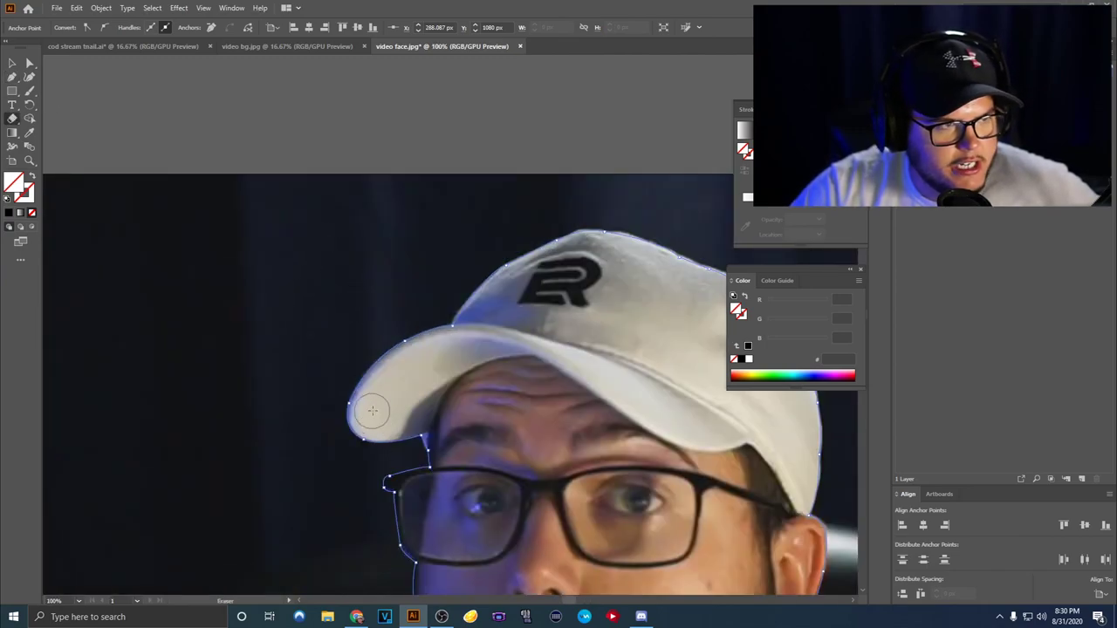
pyautogui.scroll(3, 370, 411)
pyautogui.scroll(-3, 424, 361)
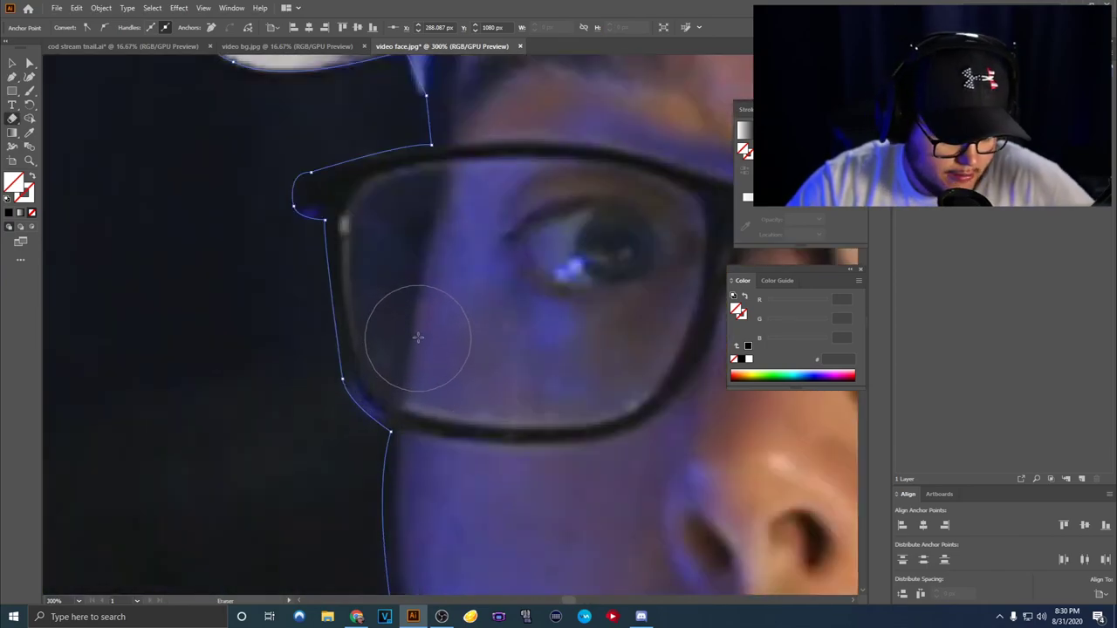
pyautogui.press('[')
pyautogui.press('[')
pyautogui.press('[')
pyautogui.press('[')
pyautogui.press('[')
pyautogui.press('[')
pyautogui.press('[')
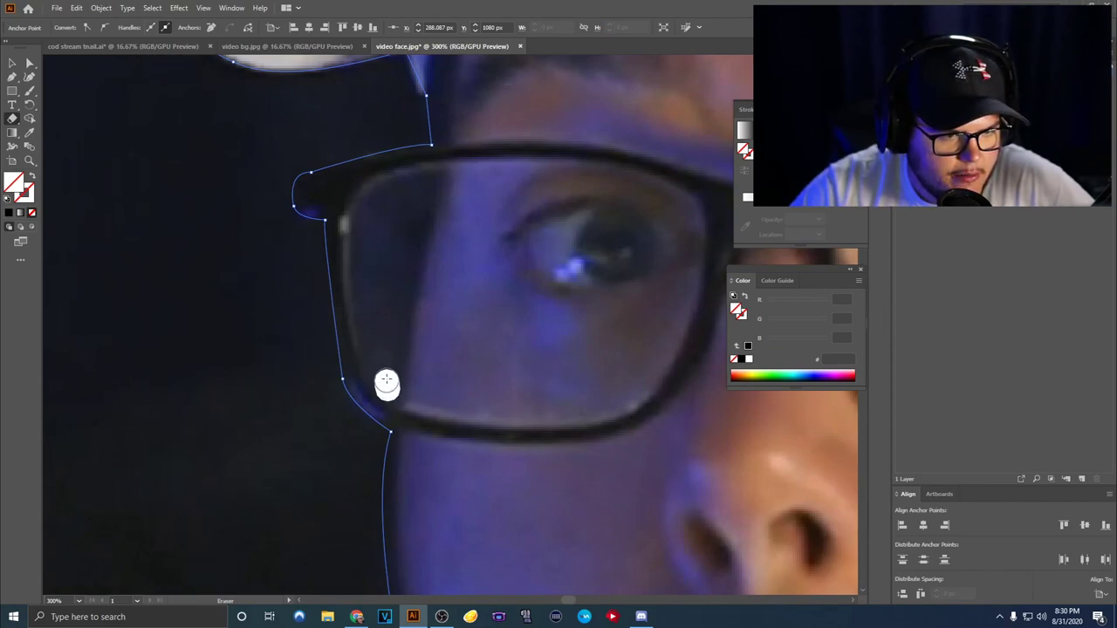
# Step: Erase the dark background area between the left lens frame and the face from the cutout path
pyautogui.moveTo(390, 361); pyautogui.dragTo(400, 336)
pyautogui.moveTo(409, 279); pyautogui.dragTo(415, 251)
pyautogui.moveTo(422, 186)
pyautogui.mouseDown()
pyautogui.moveTo(369, 219)
pyautogui.moveTo(403, 186)
pyautogui.moveTo(367, 217)
pyautogui.mouseUp()
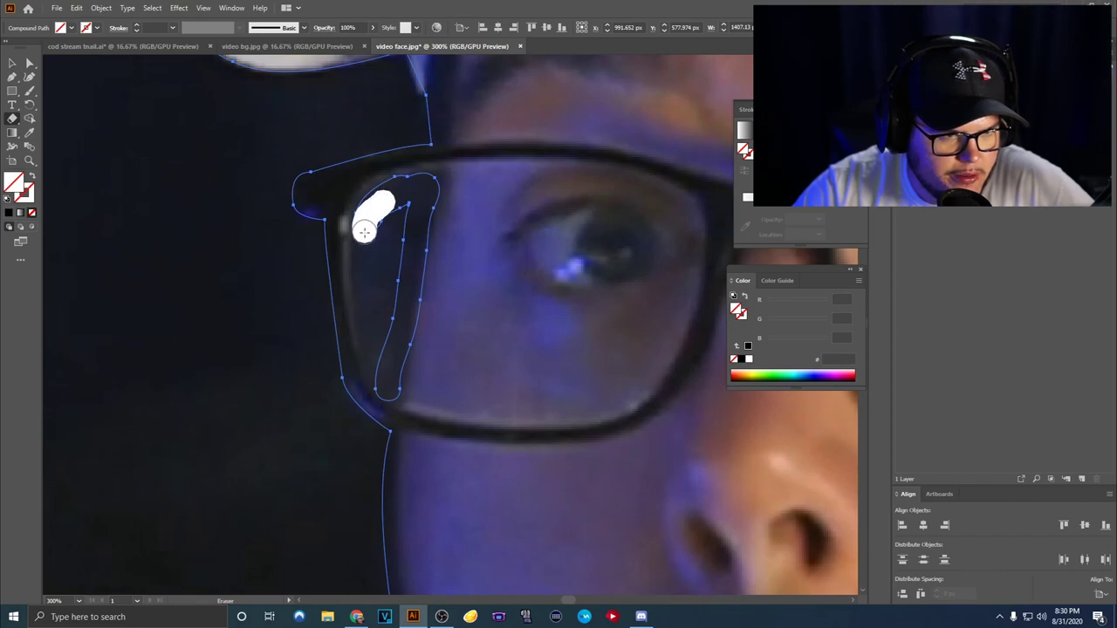
pyautogui.moveTo(359, 267)
pyautogui.mouseDown()
pyautogui.moveTo(365, 358)
pyautogui.moveTo(390, 395)
pyautogui.mouseUp()
pyautogui.moveTo(379, 362)
pyautogui.mouseDown()
pyautogui.moveTo(386, 229)
pyautogui.moveTo(398, 213)
pyautogui.moveTo(408, 279)
pyautogui.mouseUp()
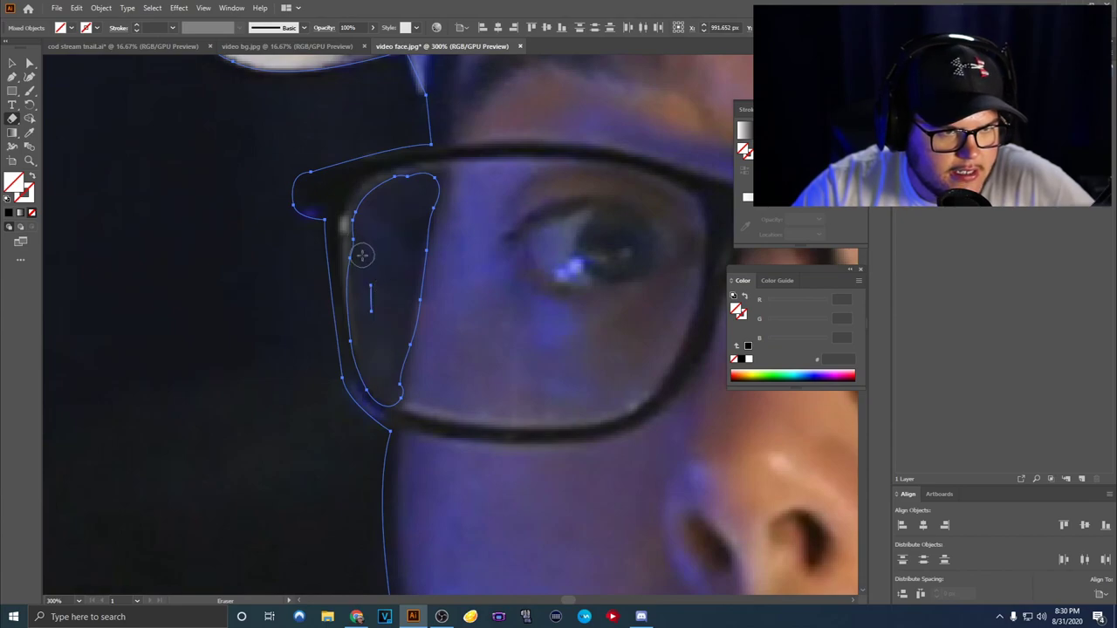
pyautogui.moveTo(361, 241)
pyautogui.mouseDown()
pyautogui.moveTo(380, 281)
pyautogui.moveTo(371, 321)
pyautogui.mouseUp()
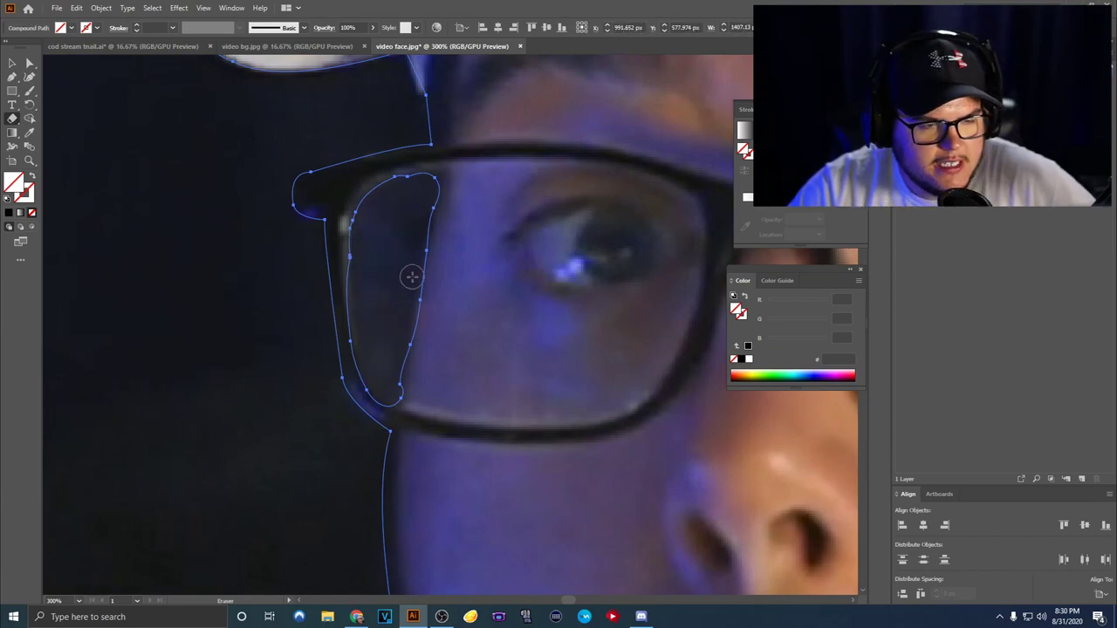
pyautogui.scroll(-8, 524, 317)
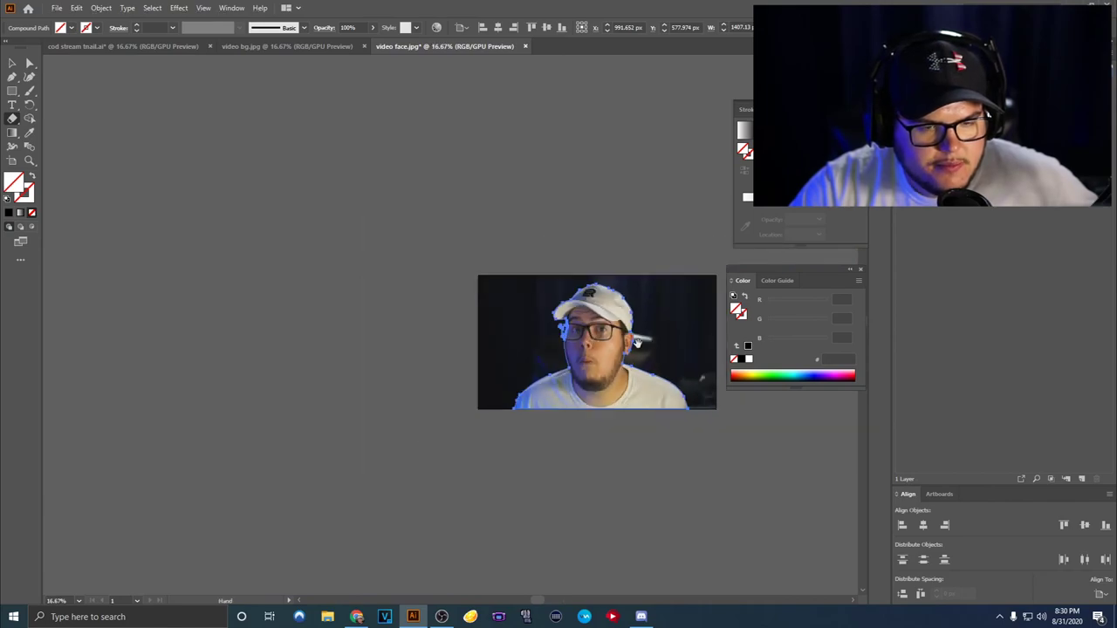
# Step: Select the traced path together with the webcam image and make a clipping mask from them
pyautogui.moveTo(648, 345); pyautogui.dragTo(527, 340)
pyautogui.scroll(2, 525, 341)
pyautogui.hotkey('ctrl', 'a')
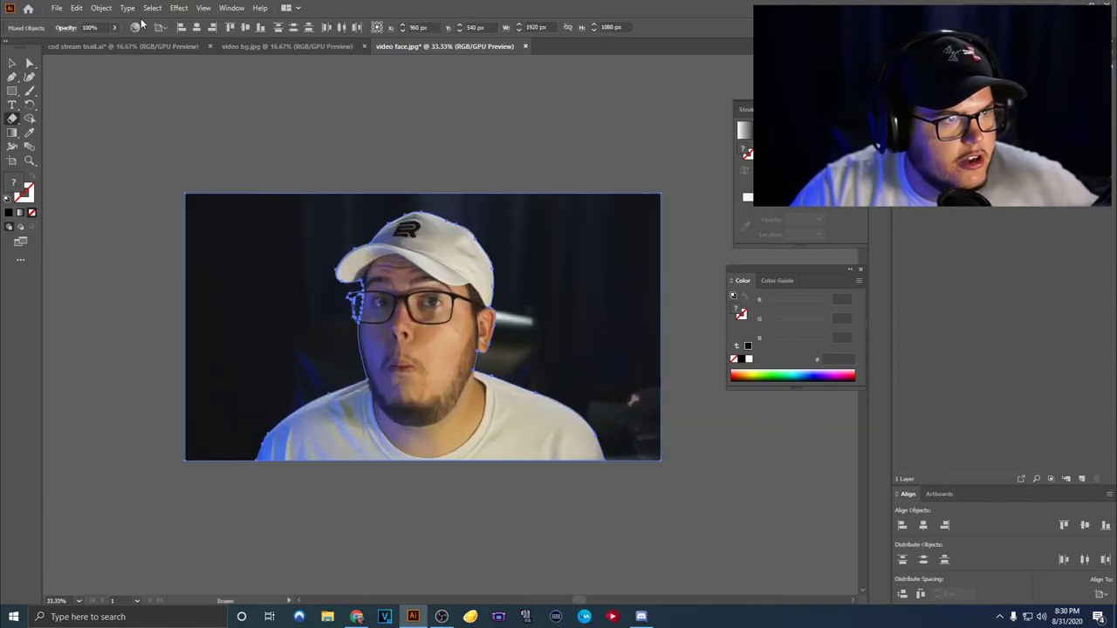
pyautogui.click(98, 9)
pyautogui.moveTo(218, 406)
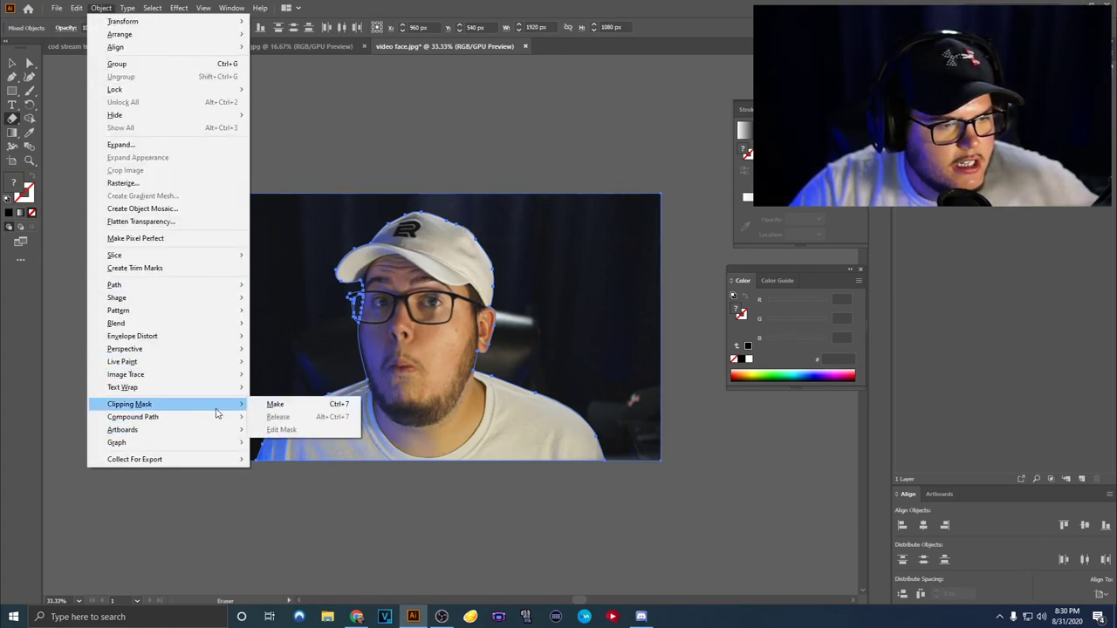
pyautogui.click(264, 409)
# Step: Shift the clipped face cutout slightly on the artboard and deselect it
pyautogui.press('v')
pyautogui.click(294, 341)
pyautogui.moveTo(414, 388); pyautogui.dragTo(411, 359)
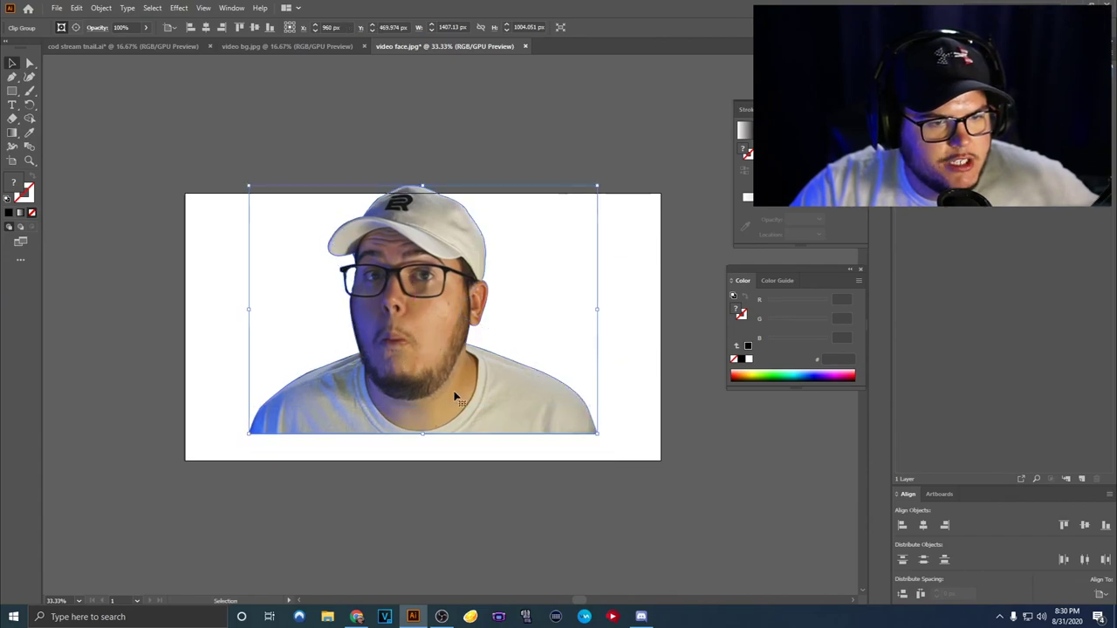
pyautogui.click(600, 371)
pyautogui.scroll(-1, 568, 353)
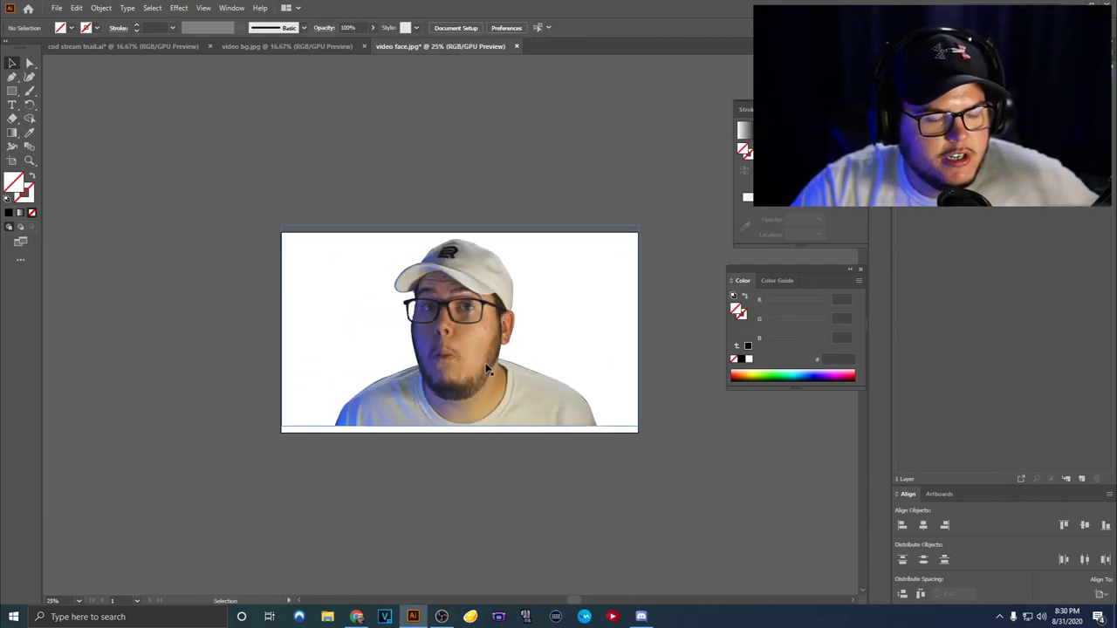
pyautogui.click(428, 370)
pyautogui.click(520, 316)
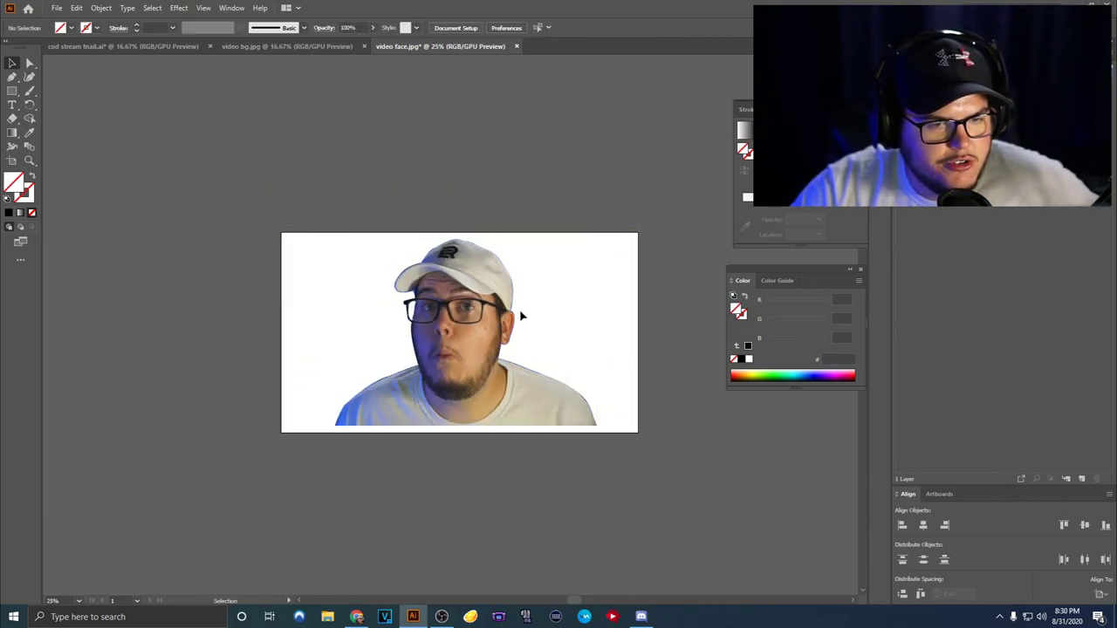
# Step: Apply a Feather effect with a 5 px radius to the face cutout
pyautogui.scroll(3, 518, 314)
pyautogui.scroll(3, 511, 304)
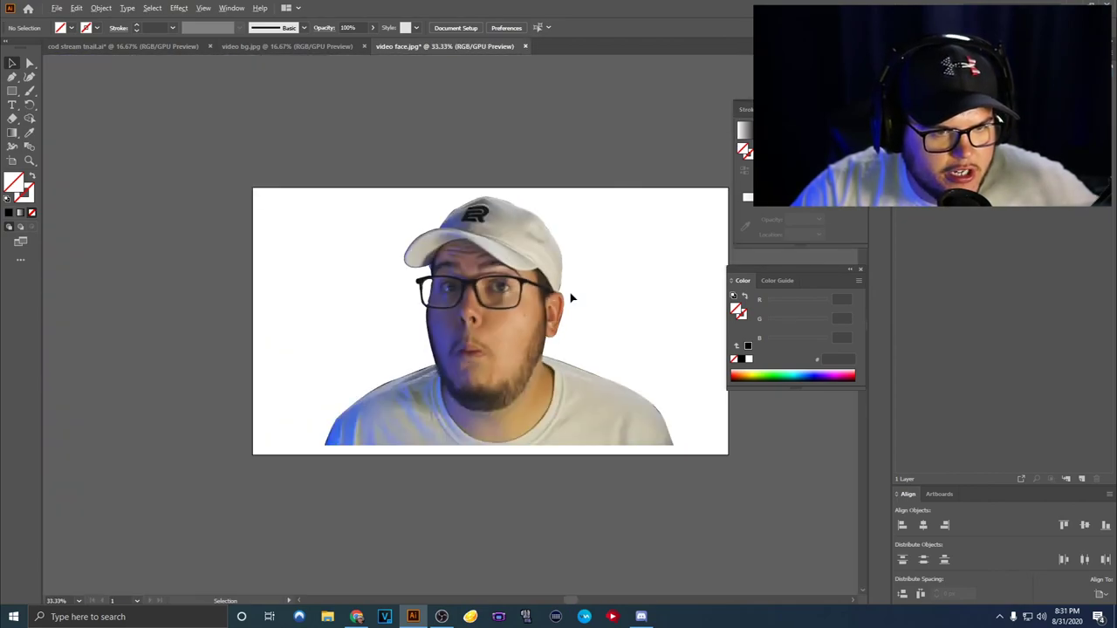
pyautogui.scroll(-5, 509, 304)
pyautogui.click(494, 284)
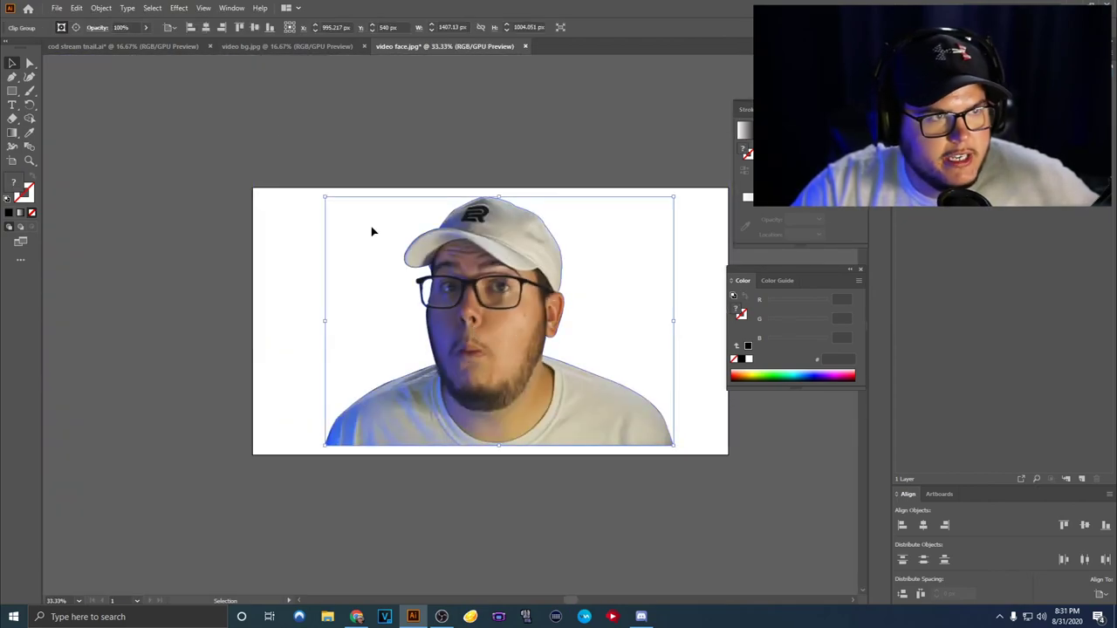
pyautogui.click(179, 8)
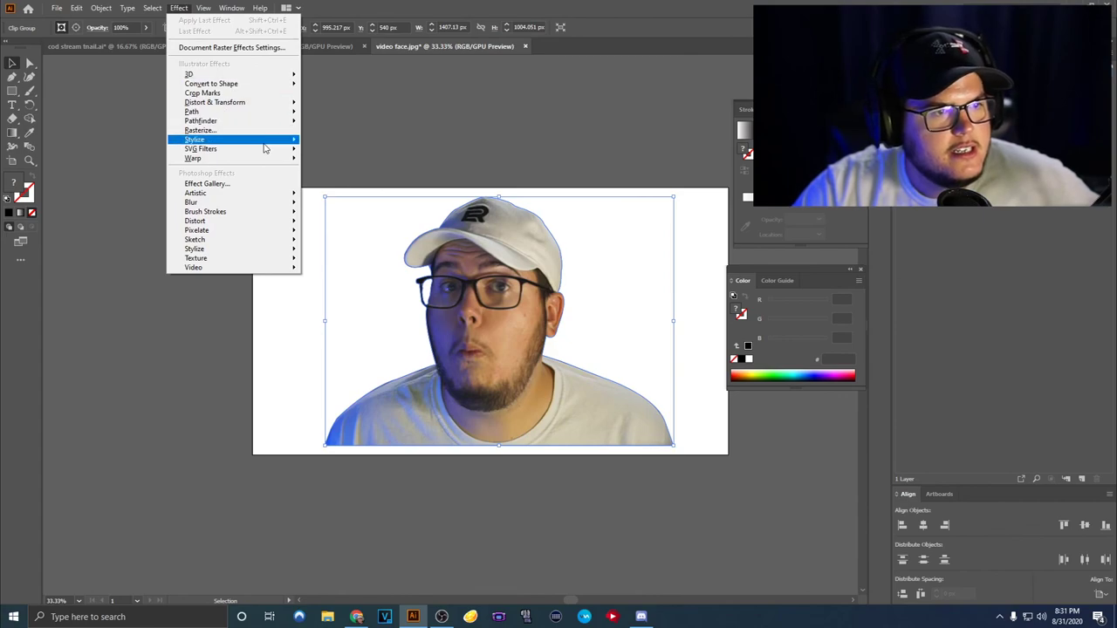
pyautogui.moveTo(267, 145)
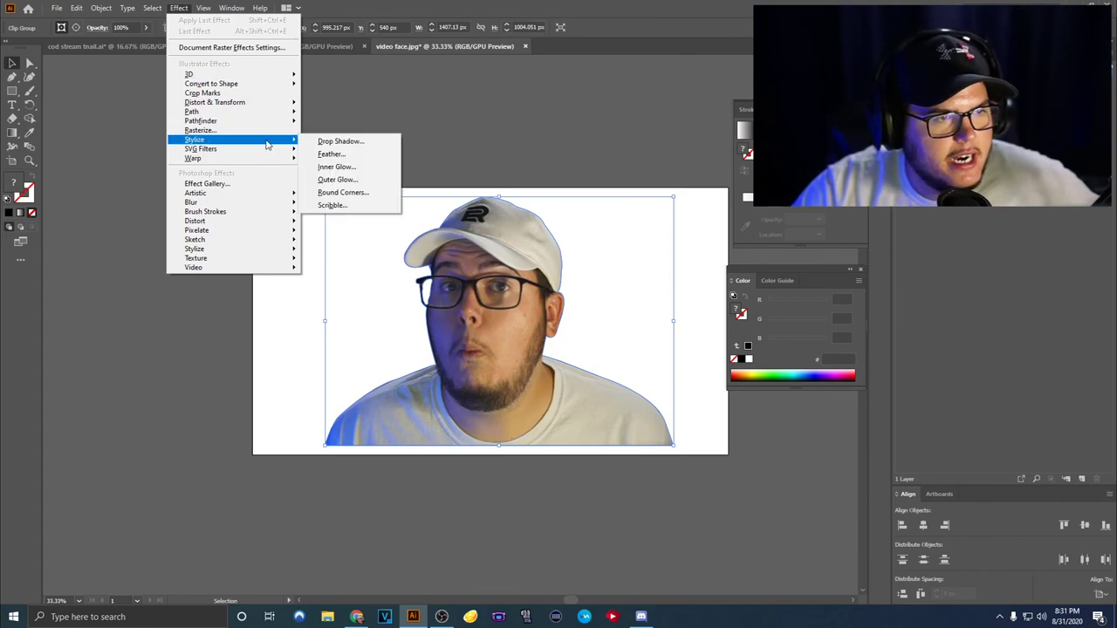
pyautogui.click(330, 155)
pyautogui.moveTo(103, 16); pyautogui.dragTo(263, 153)
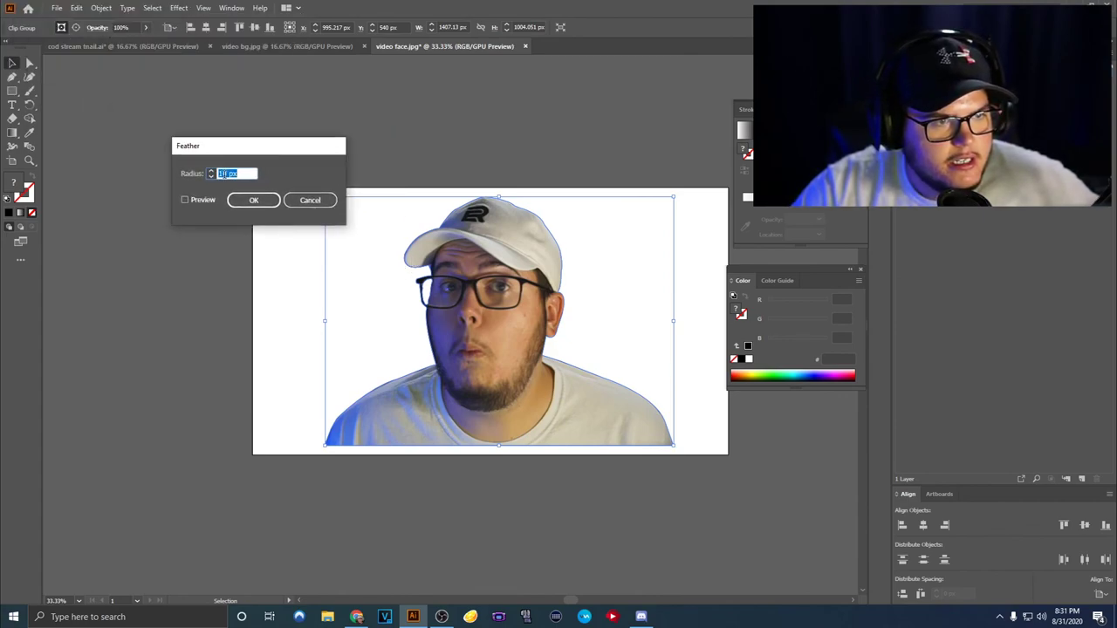
pyautogui.click(184, 201)
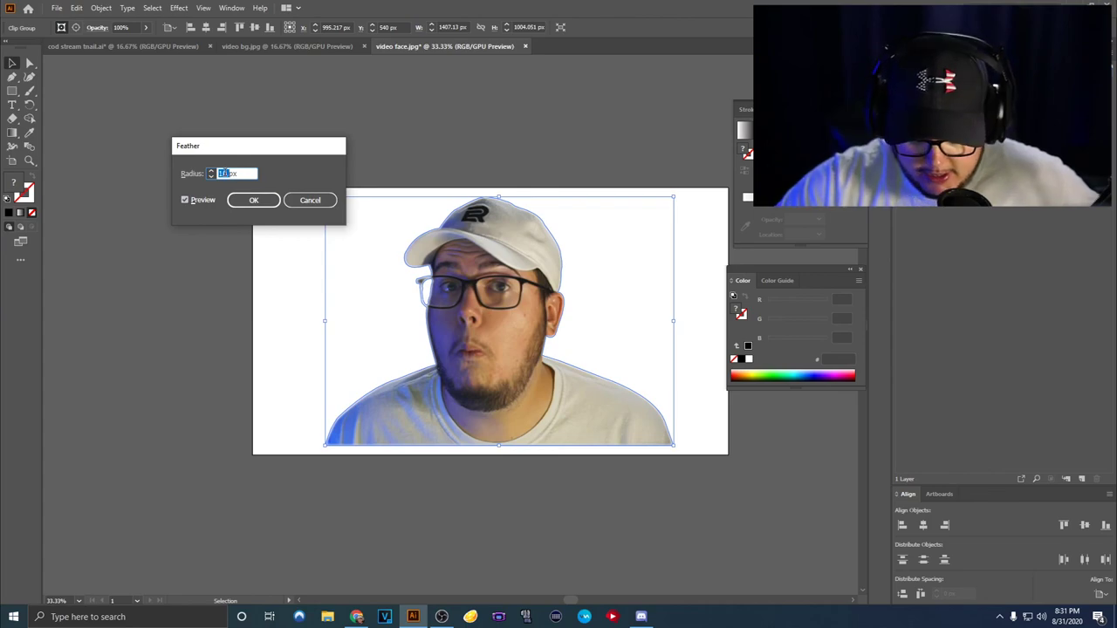
pyautogui.write('5.5')
pyautogui.press('Tab')
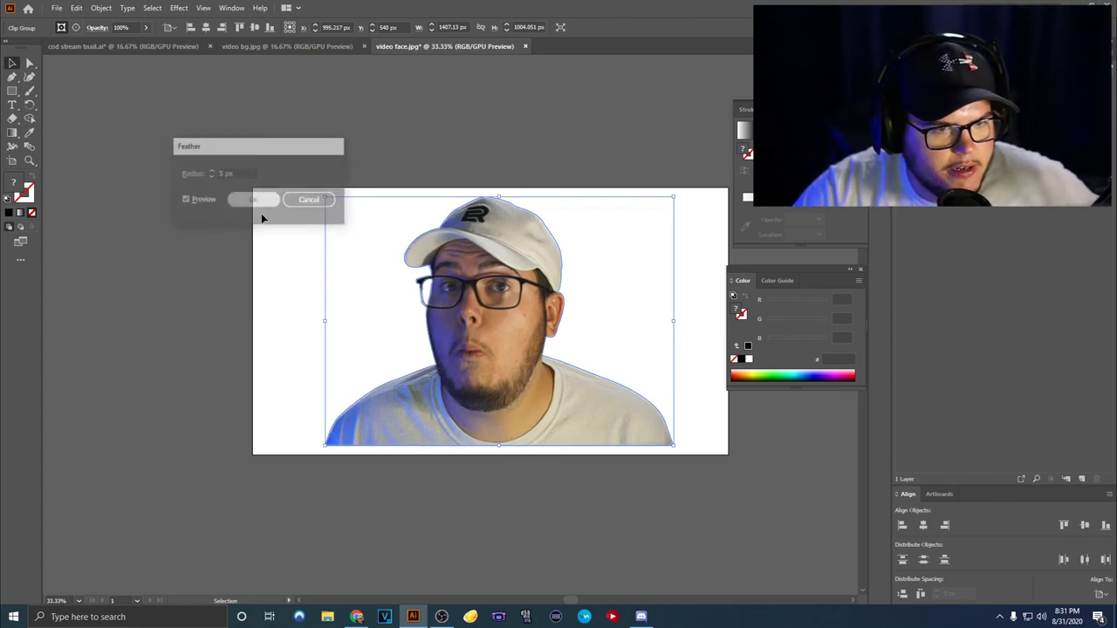
pyautogui.click(254, 202)
pyautogui.click(308, 277)
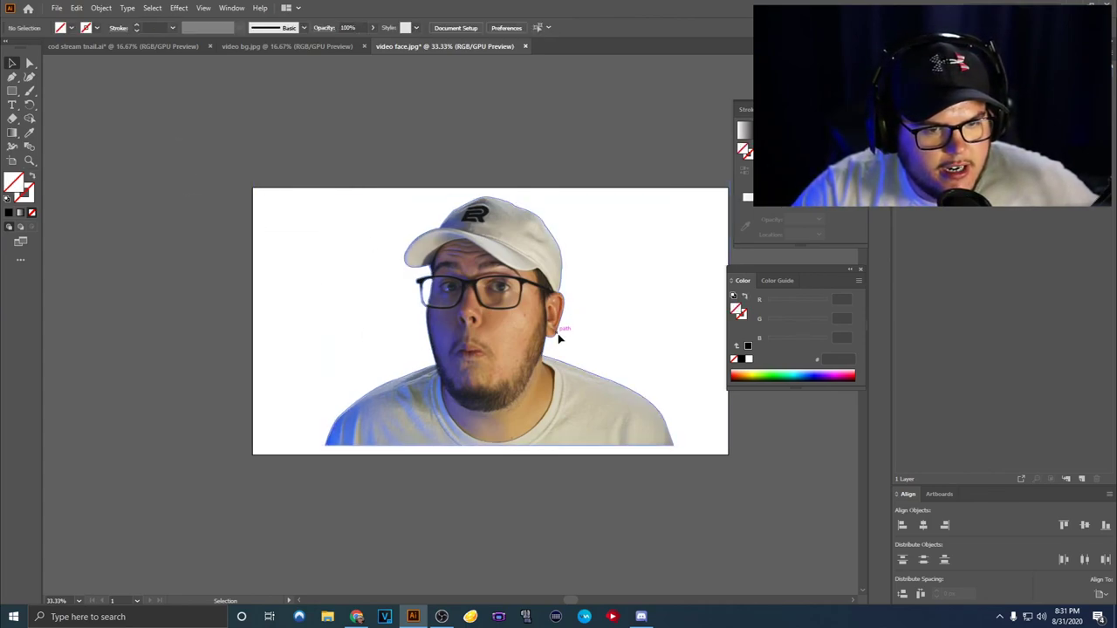
# Step: Inspect the feathered cutout edges around the ear, the glasses and the cap
pyautogui.scroll(8, 553, 300)
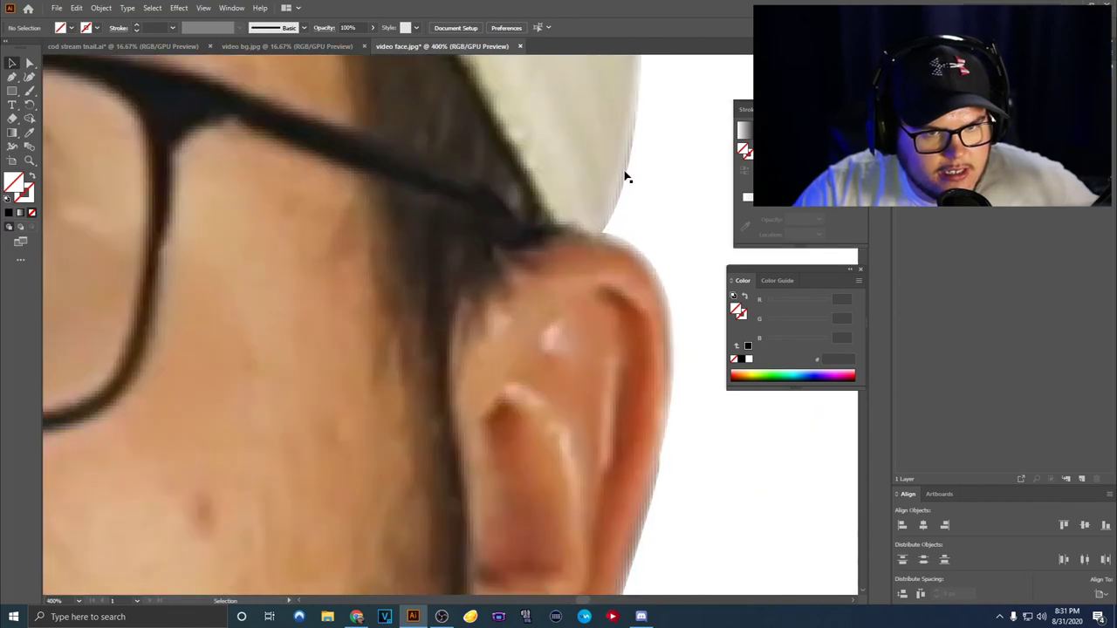
pyautogui.scroll(-7, 590, 241)
pyautogui.scroll(4, 320, 259)
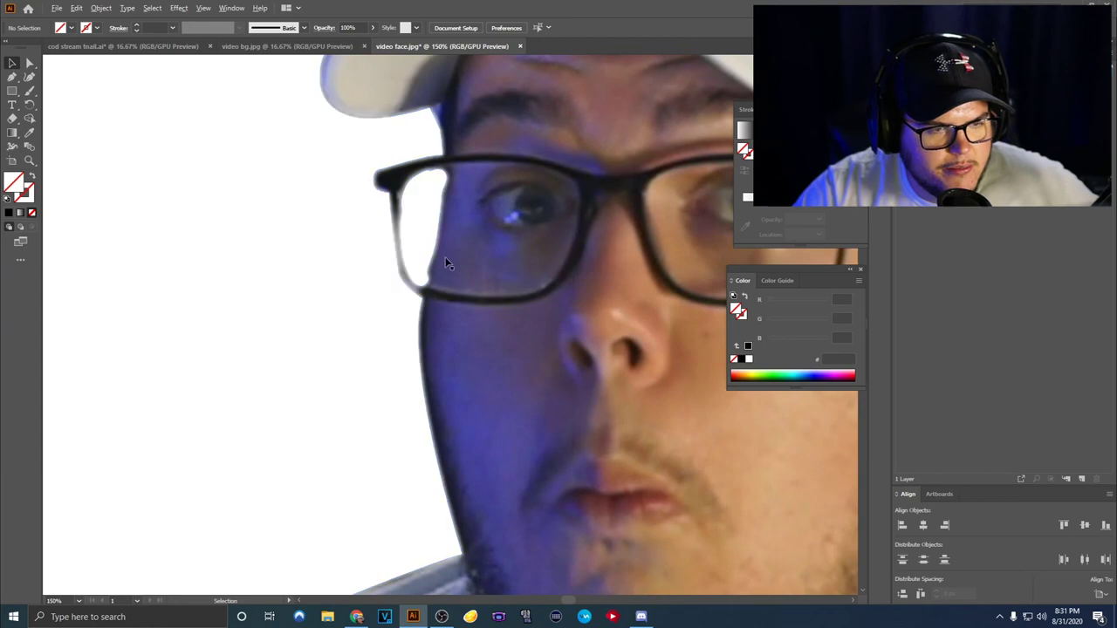
pyautogui.scroll(-5, 443, 256)
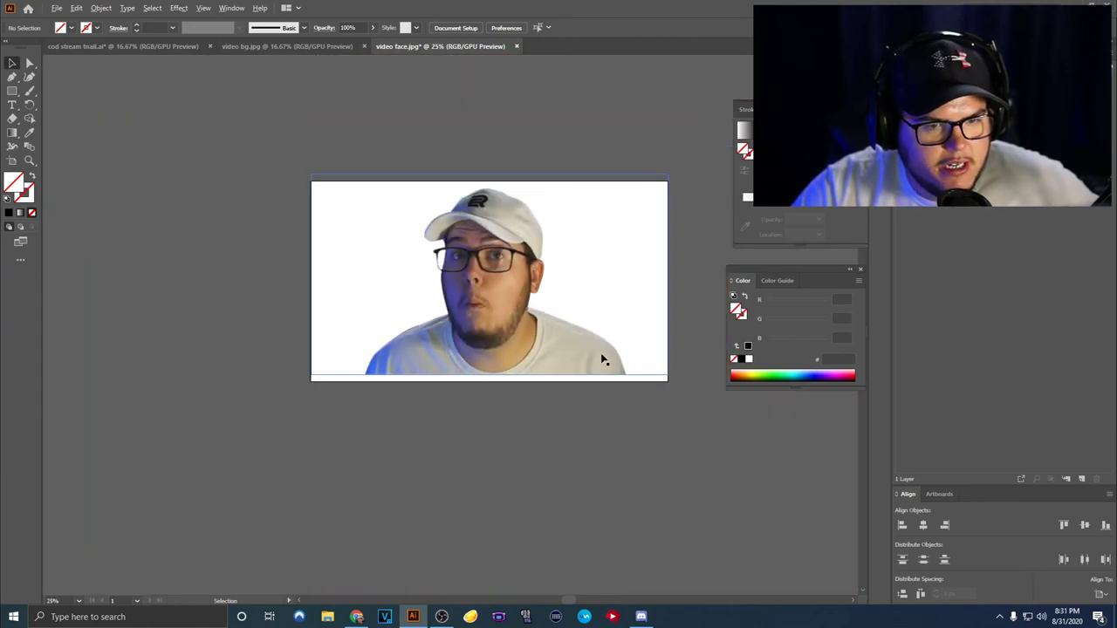
pyautogui.scroll(4, 520, 232)
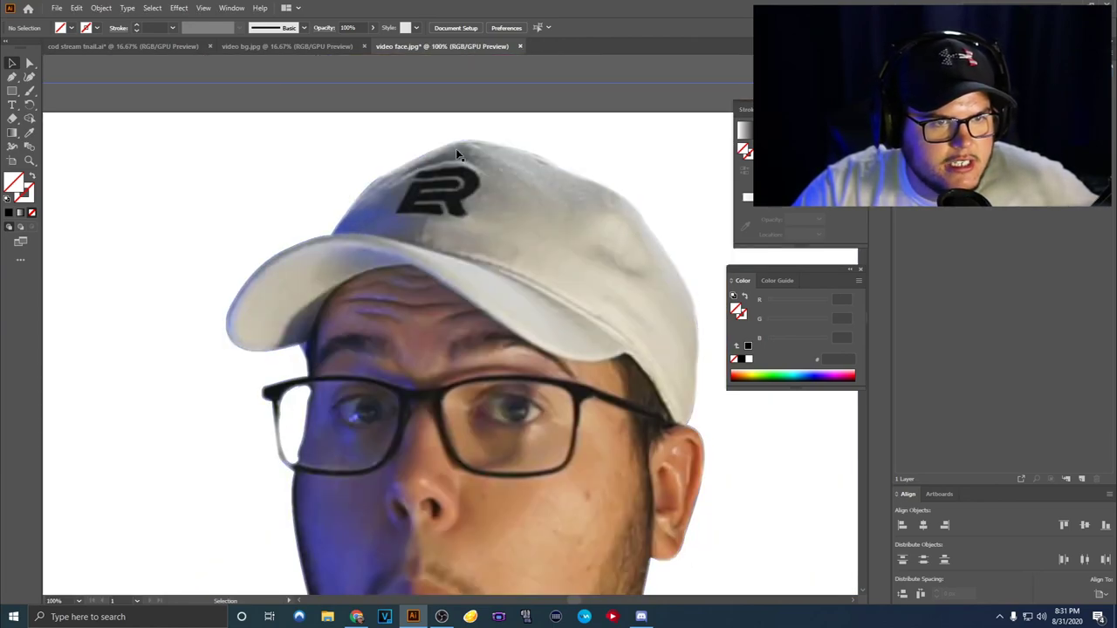
pyautogui.scroll(-3, 623, 213)
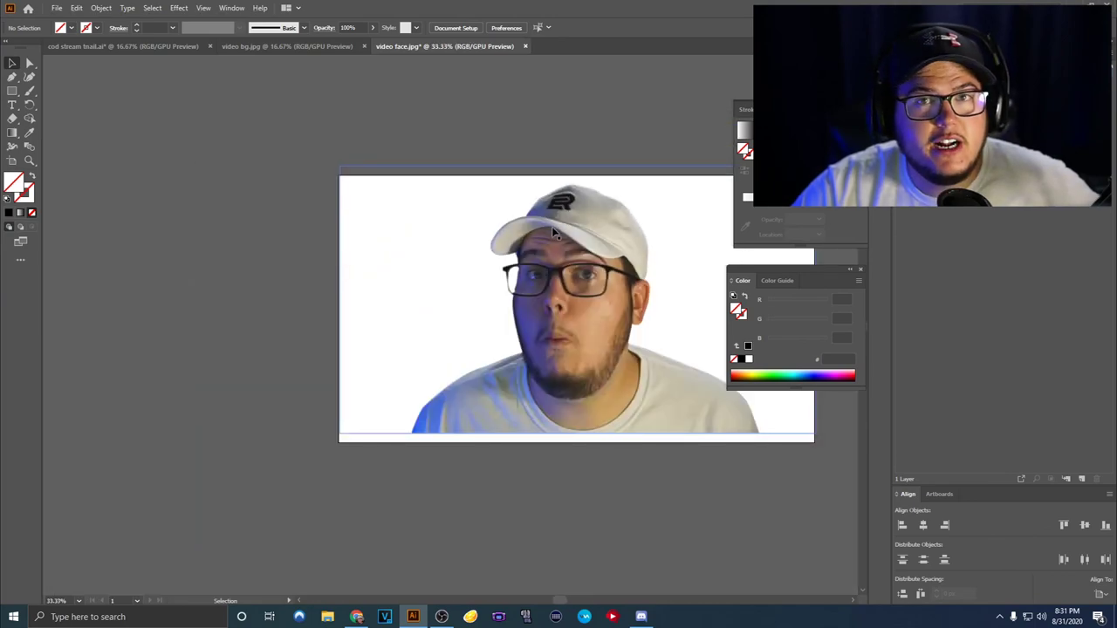
pyautogui.moveTo(664, 285); pyautogui.dragTo(503, 307)
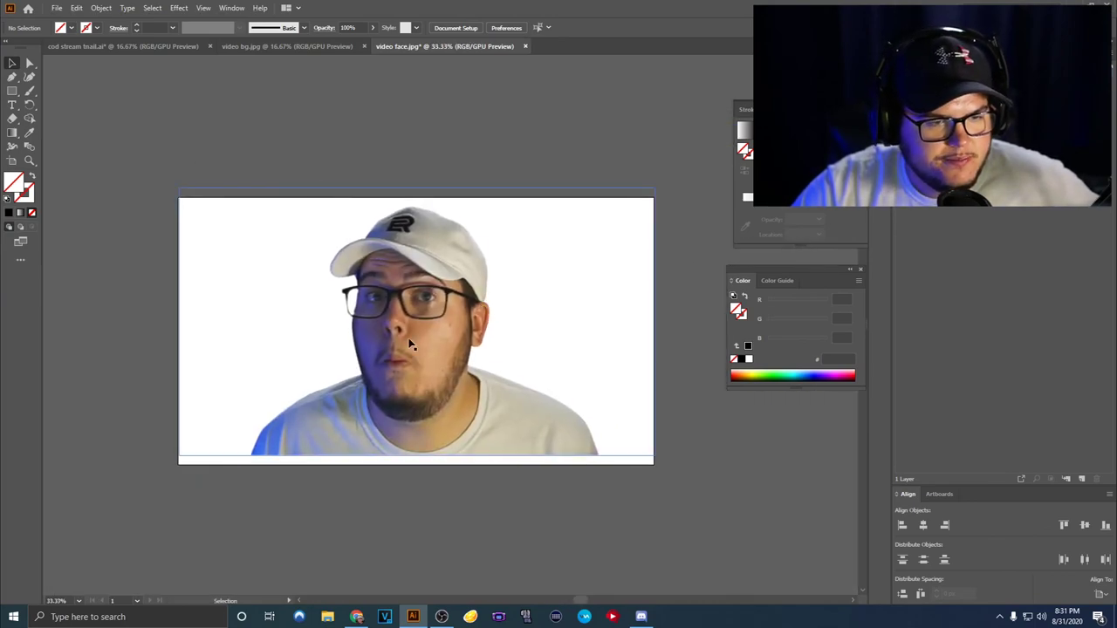
# Step: Add a drop shadow to the face cutout with X and Y offsets of -7 px
pyautogui.click(443, 303)
pyautogui.click(179, 10)
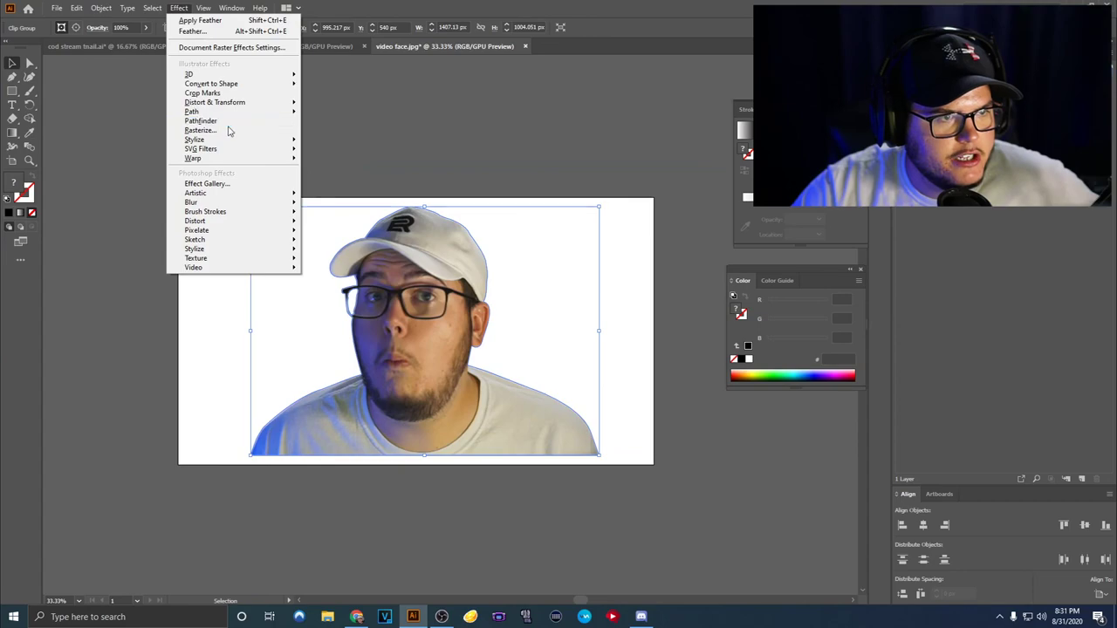
pyautogui.moveTo(253, 138)
pyautogui.click(345, 144)
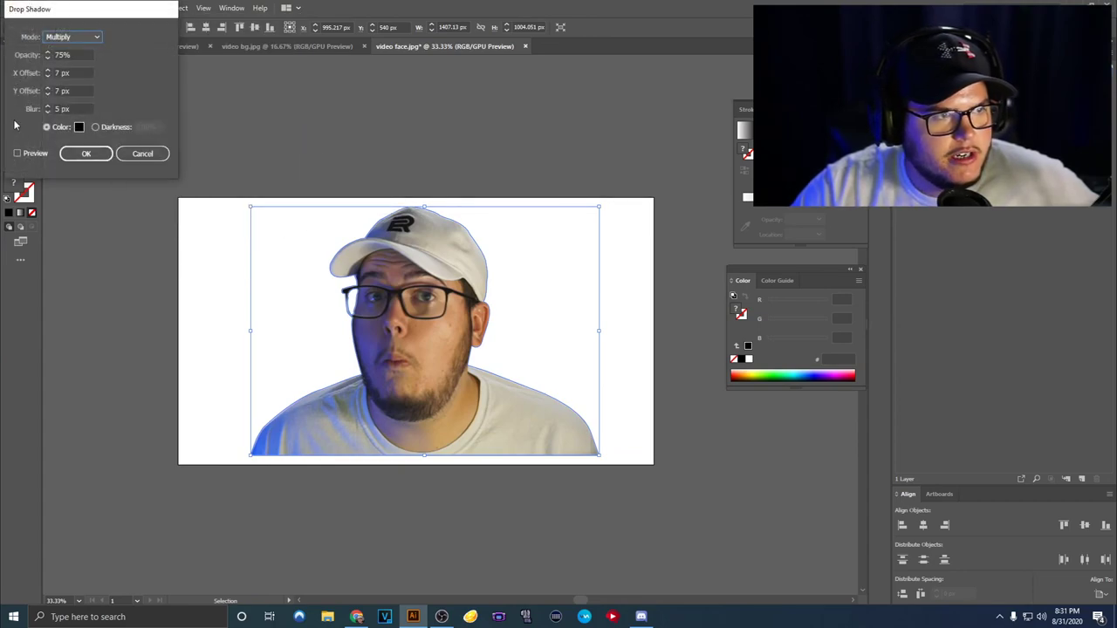
pyautogui.click(16, 154)
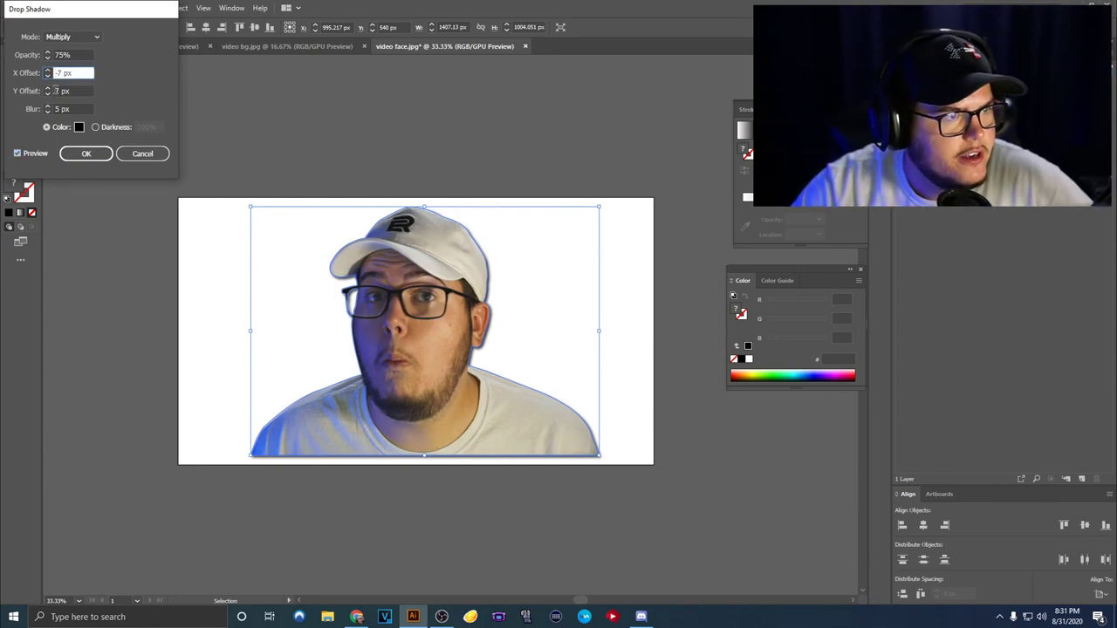
pyautogui.press('Tab')
pyautogui.press('Tab')
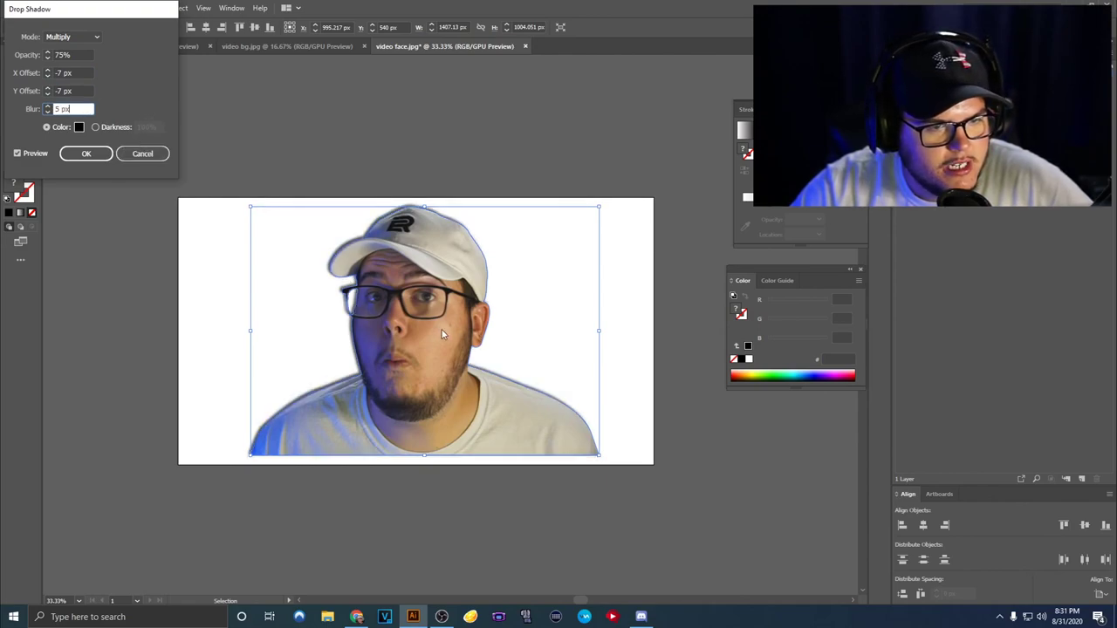
pyautogui.click(91, 153)
pyautogui.click(658, 305)
# Step: Copy the finished face cutout into cod stream tnail.ai and place it over the left side of the gameplay background
pyautogui.scroll(-1, 514, 319)
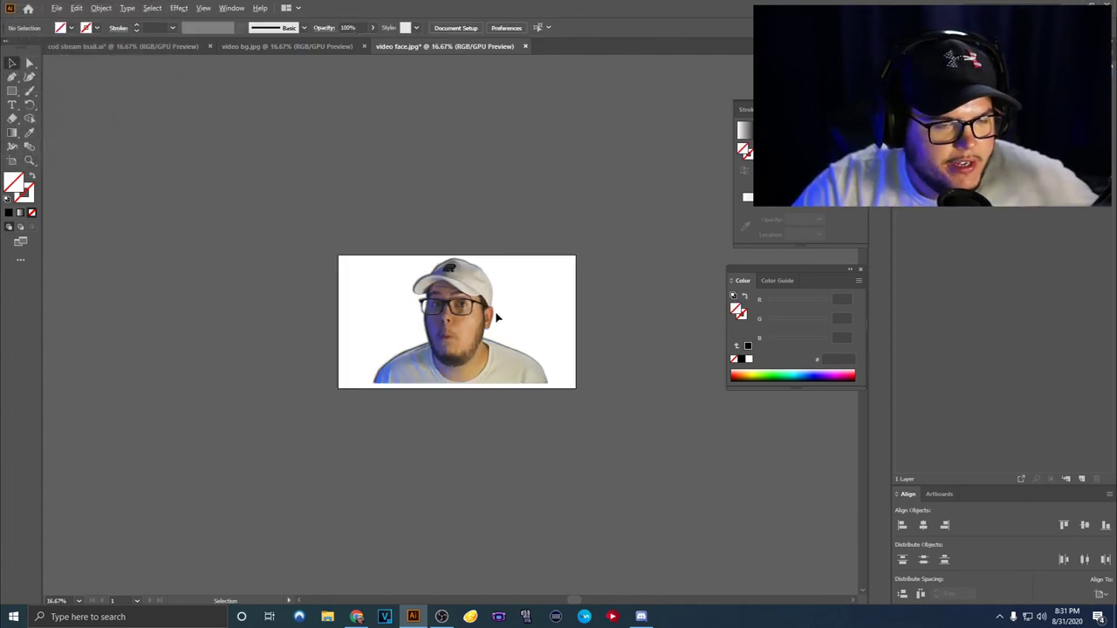
pyautogui.click(458, 342)
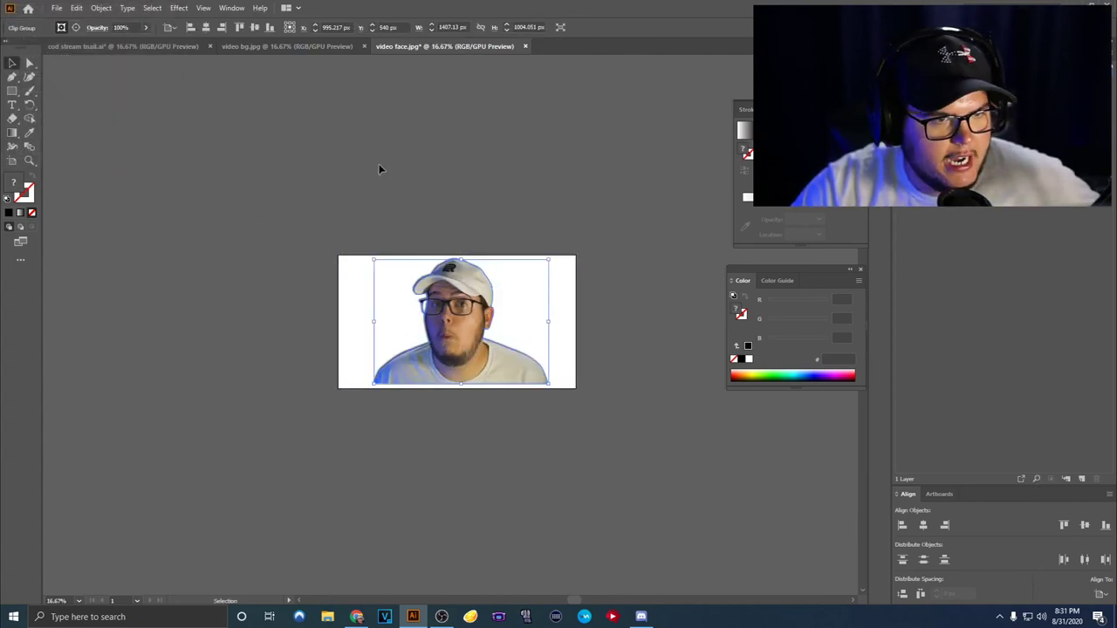
pyautogui.click(148, 46)
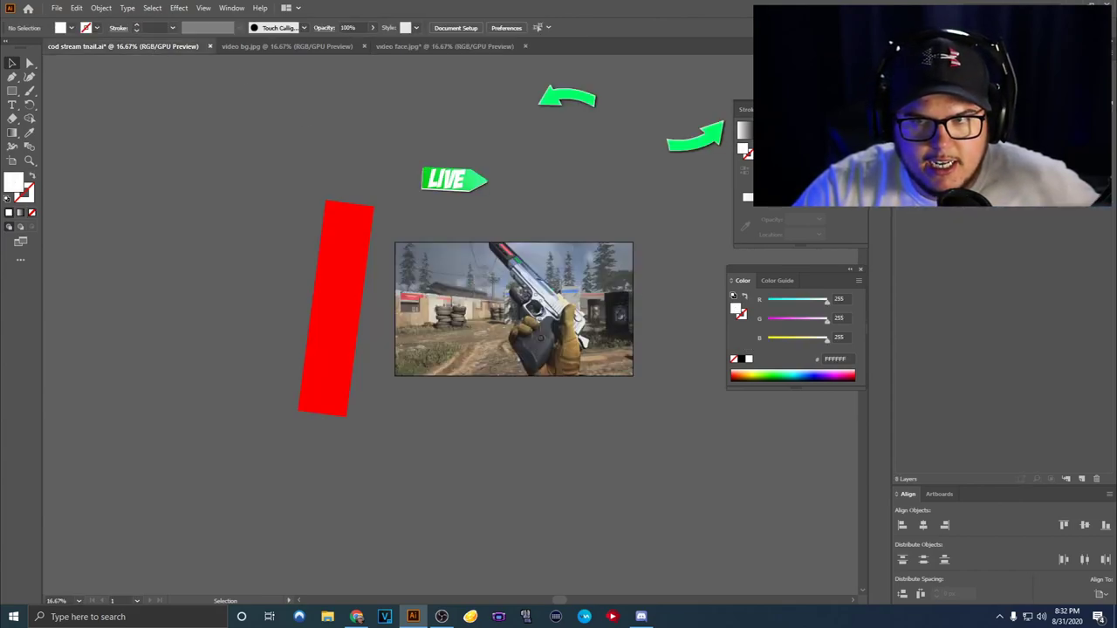
pyautogui.hotkey('ctrl', 'v')
pyautogui.moveTo(449, 365); pyautogui.dragTo(464, 347)
pyautogui.click(478, 418)
pyautogui.hotkey('ctrl', '=')
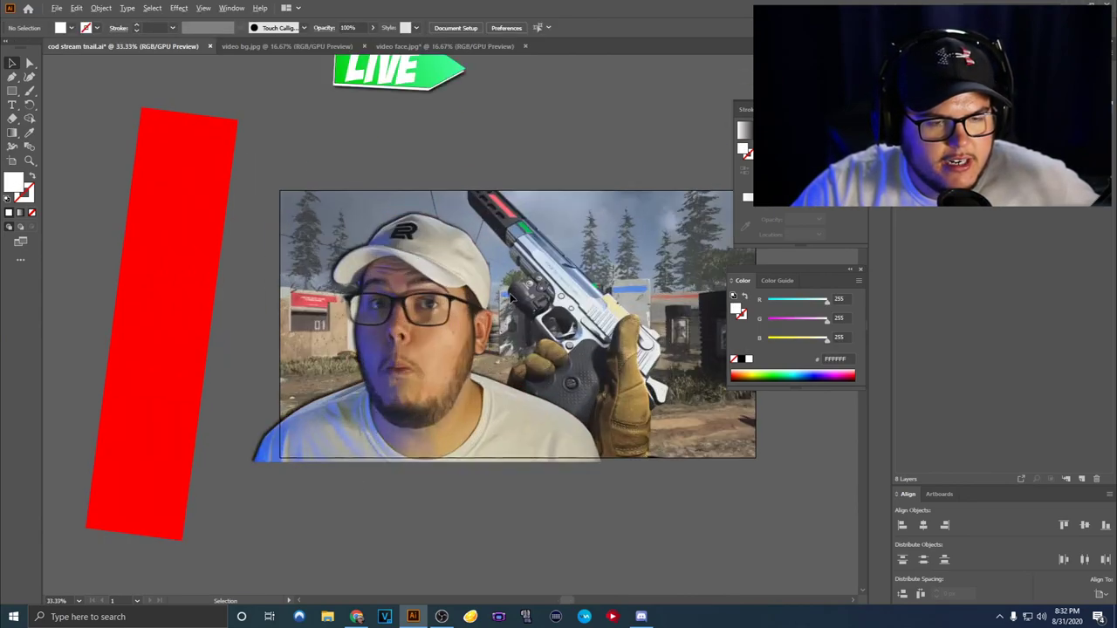
pyautogui.hscroll(3, 524, 375)
pyautogui.hotkey('ctrl', '-')
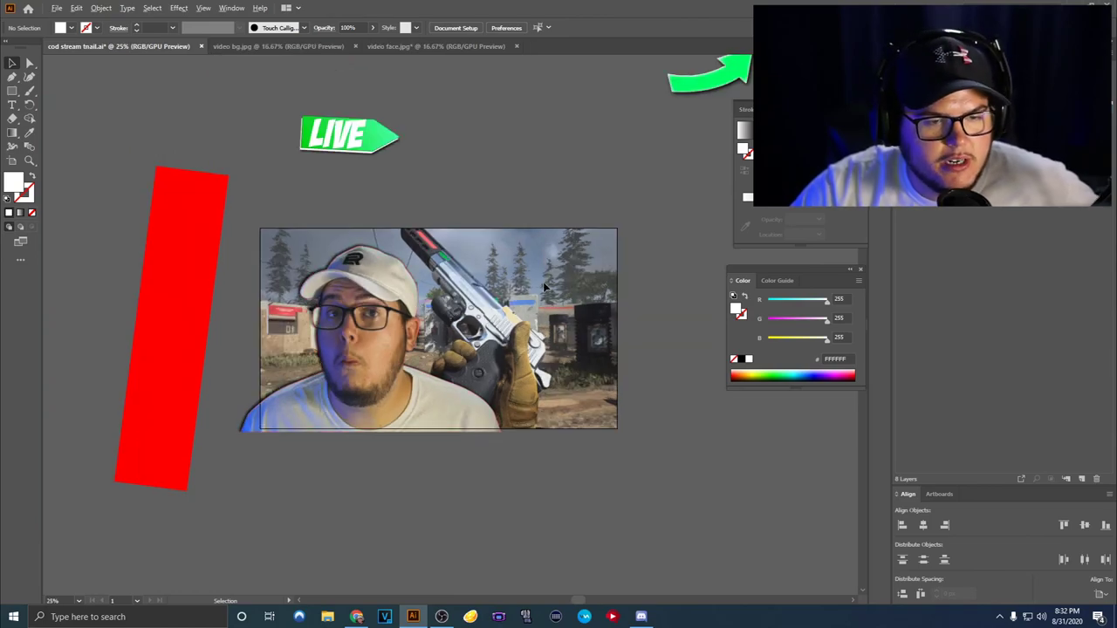
pyautogui.scroll(1, 556, 288)
pyautogui.scroll(-1, 554, 288)
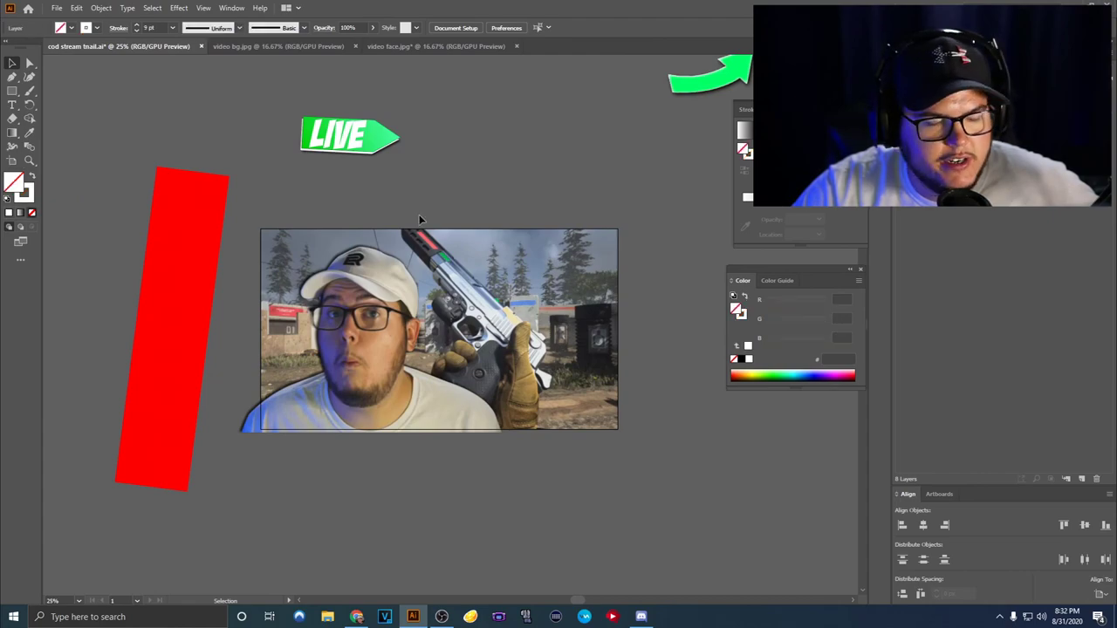
# Step: Add a text area over the upper right of the thumbnail reading "SUMMER GAMES" in BadaBoom BB at 180 pt
pyautogui.click(12, 106)
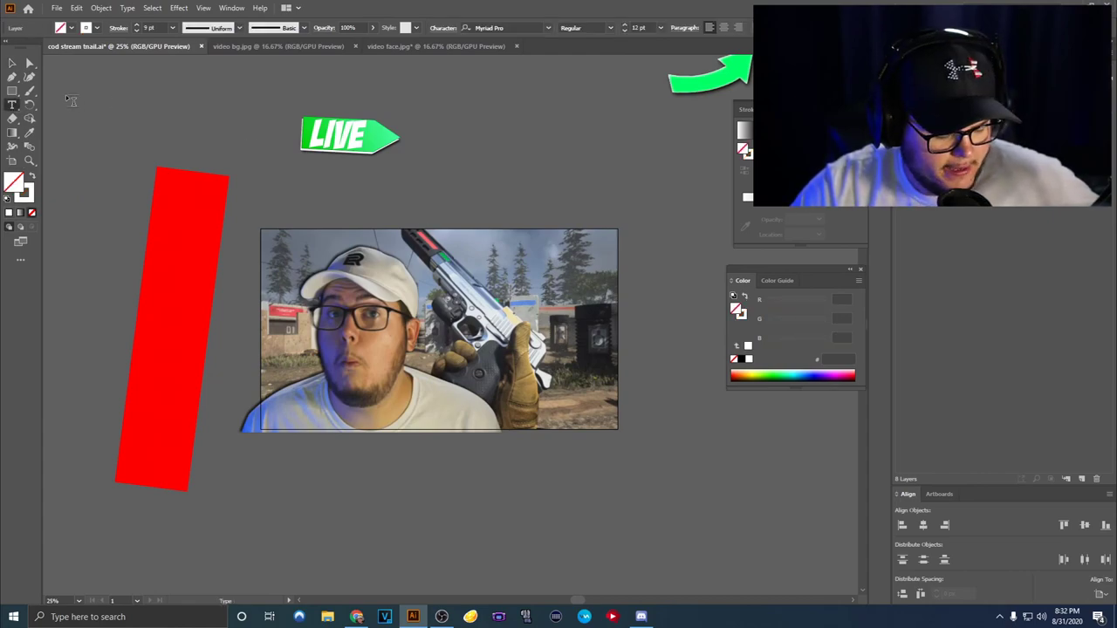
pyautogui.click(497, 26)
pyautogui.write('bb')
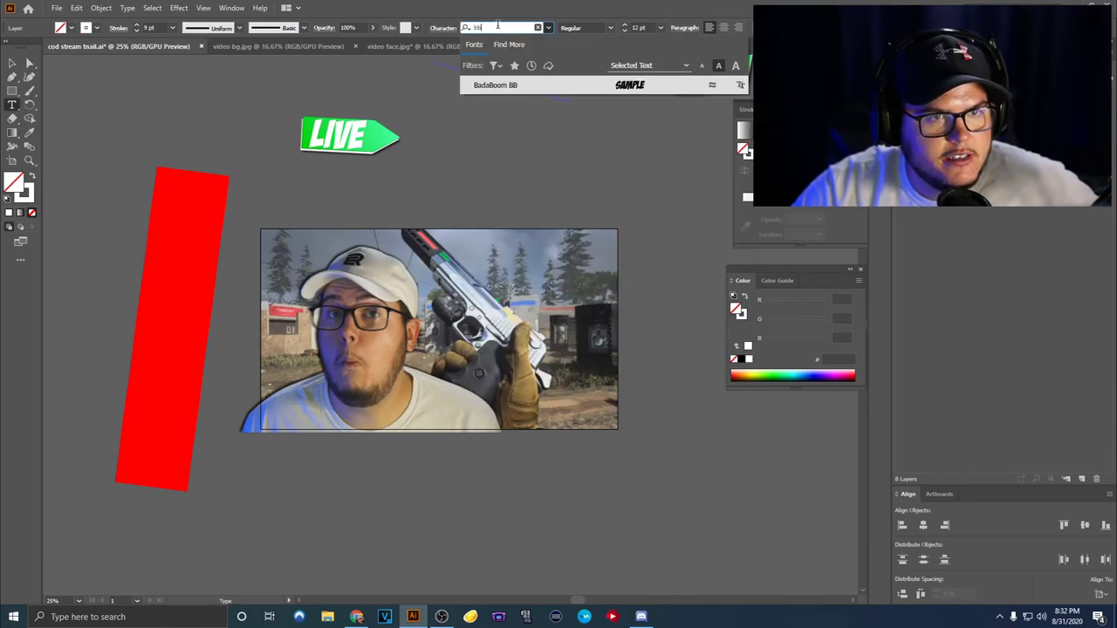
pyautogui.click(496, 85)
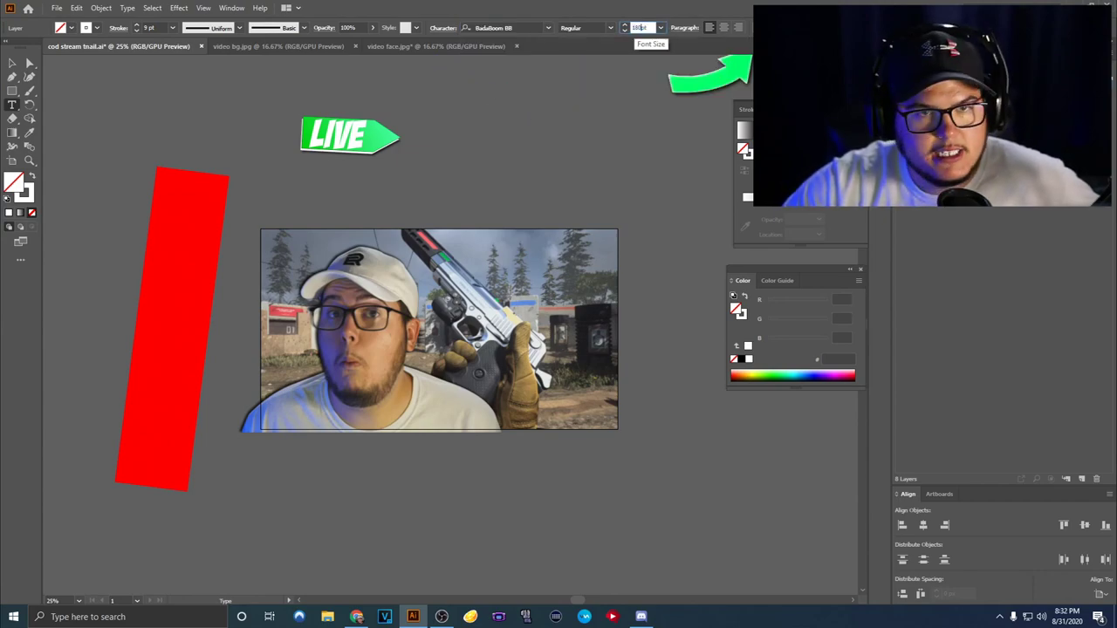
pyautogui.press('Tab')
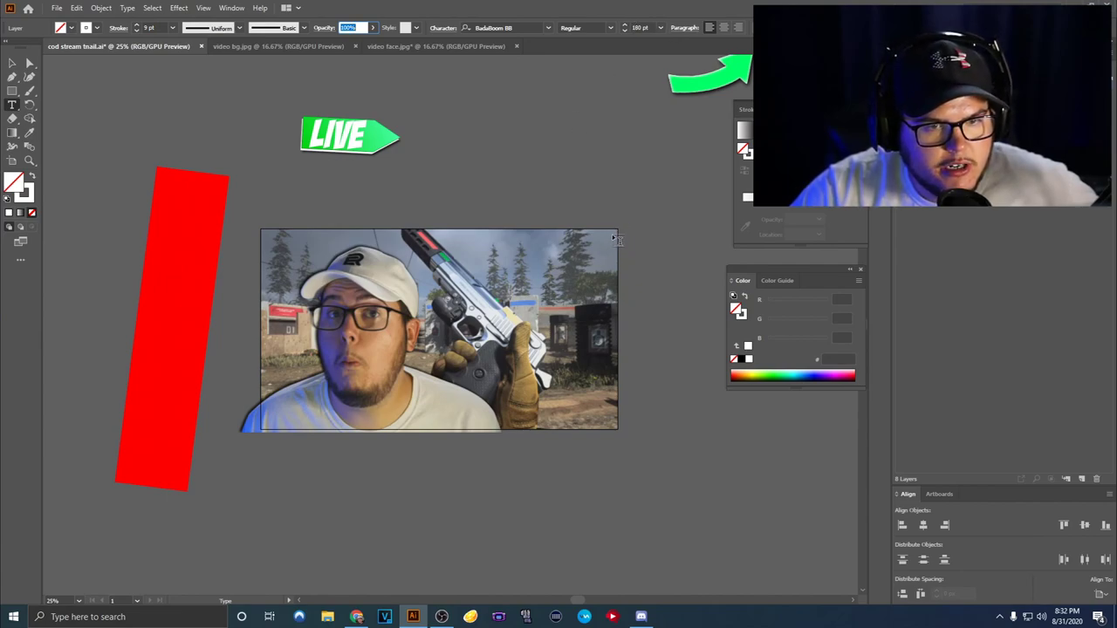
pyautogui.moveTo(618, 238); pyautogui.dragTo(392, 307)
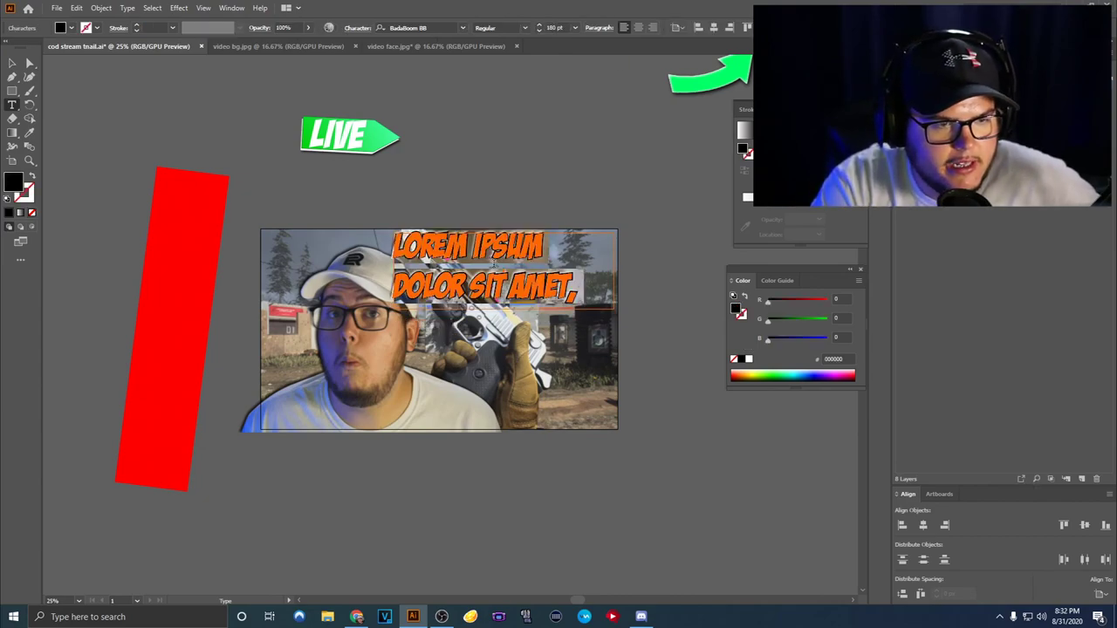
pyautogui.write('SUMMER GAMES')
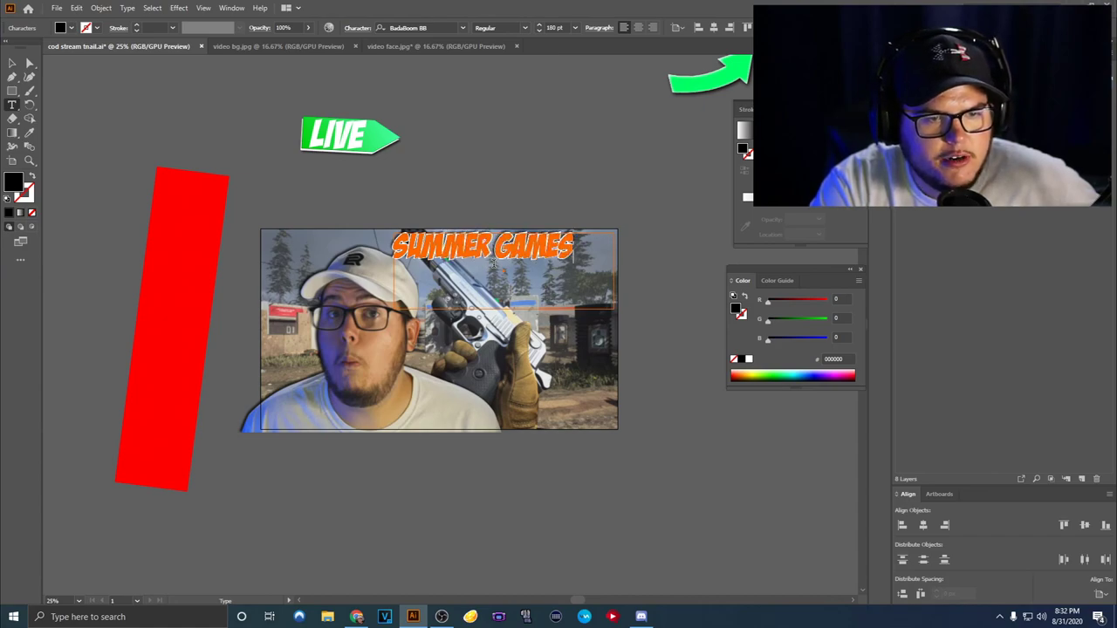
# Step: Extend the title with a second line reading "TRIAL RUNS!" and right-align both lines
pyautogui.write(' TRIAL')
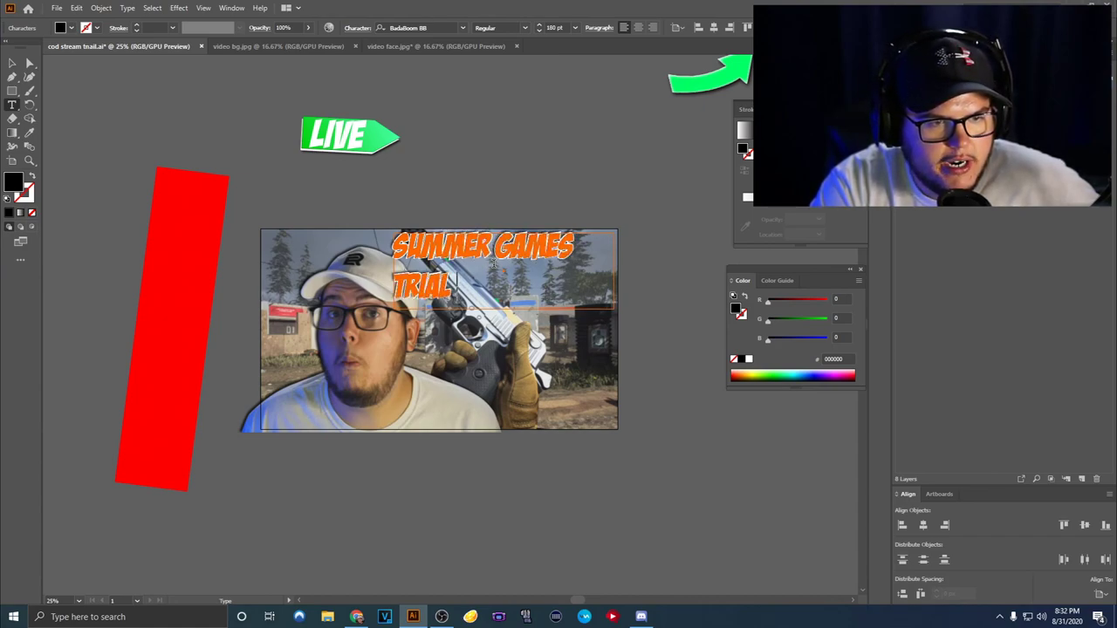
pyautogui.write(' RUNS!')
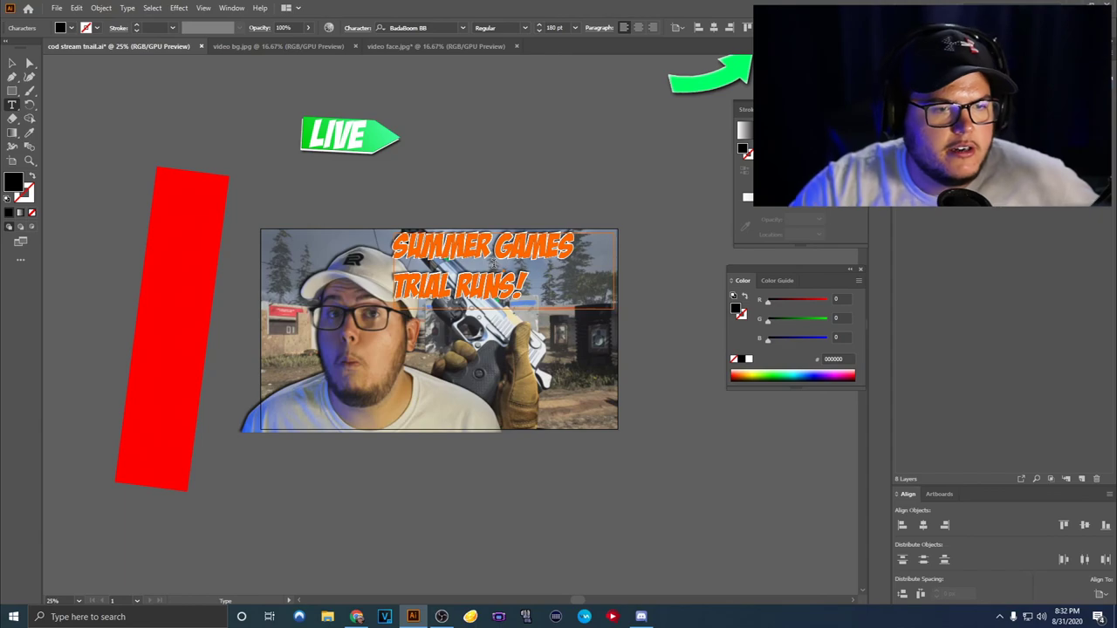
pyautogui.click(12, 64)
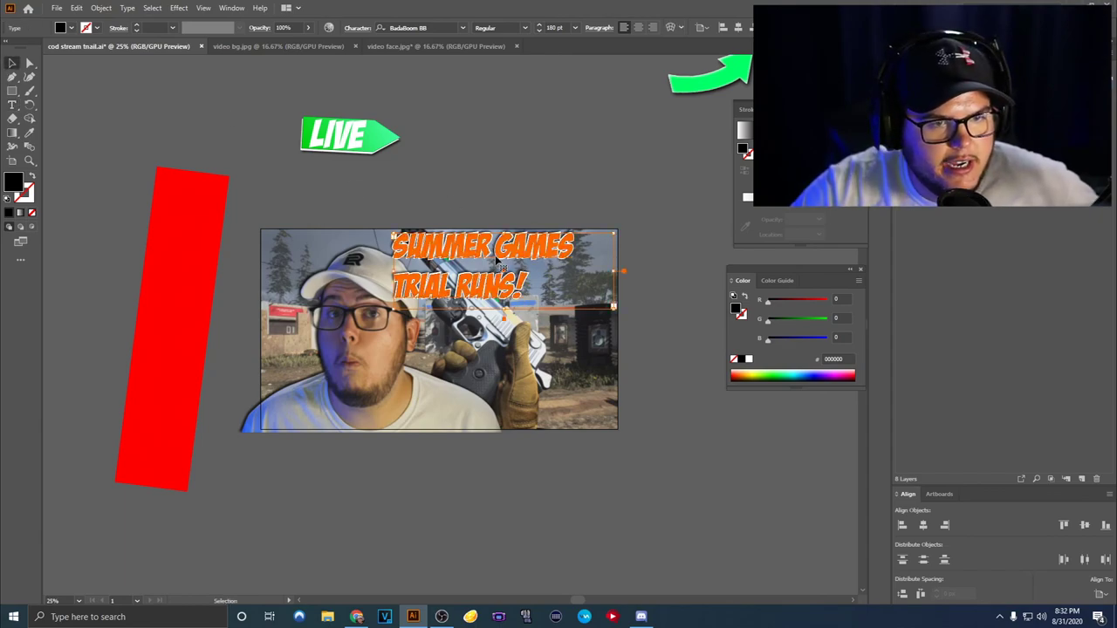
pyautogui.click(654, 28)
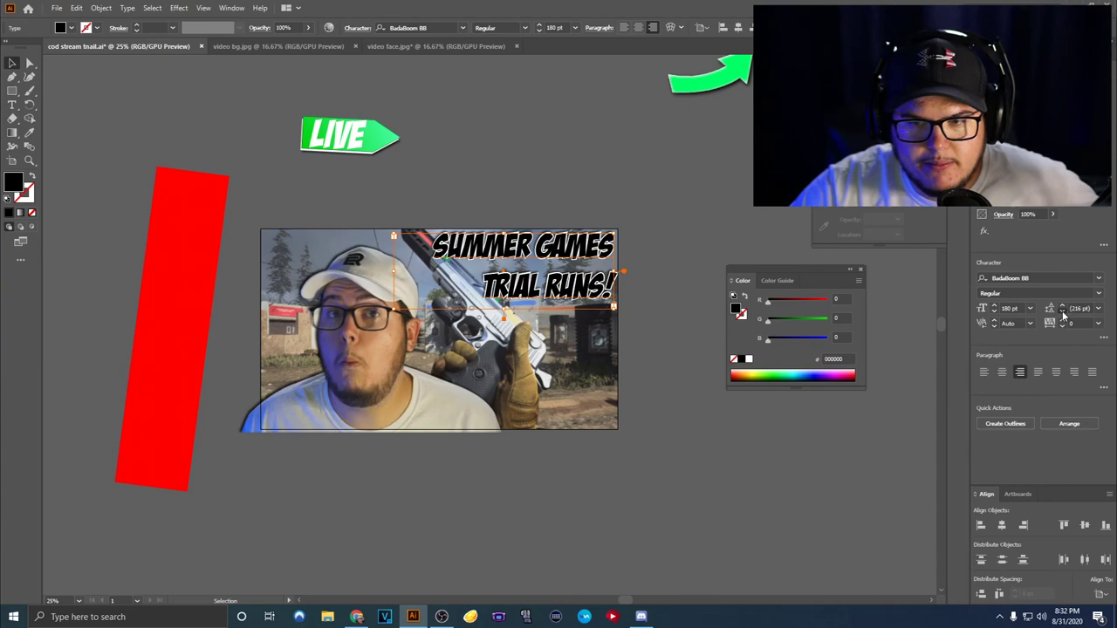
# Step: Set the title's line spacing to 157 pt and shift it slightly left, away from the artboard's right edge
pyautogui.click(1062, 311)
pyautogui.moveTo(1062, 312); pyautogui.dragTo(1062, 311)
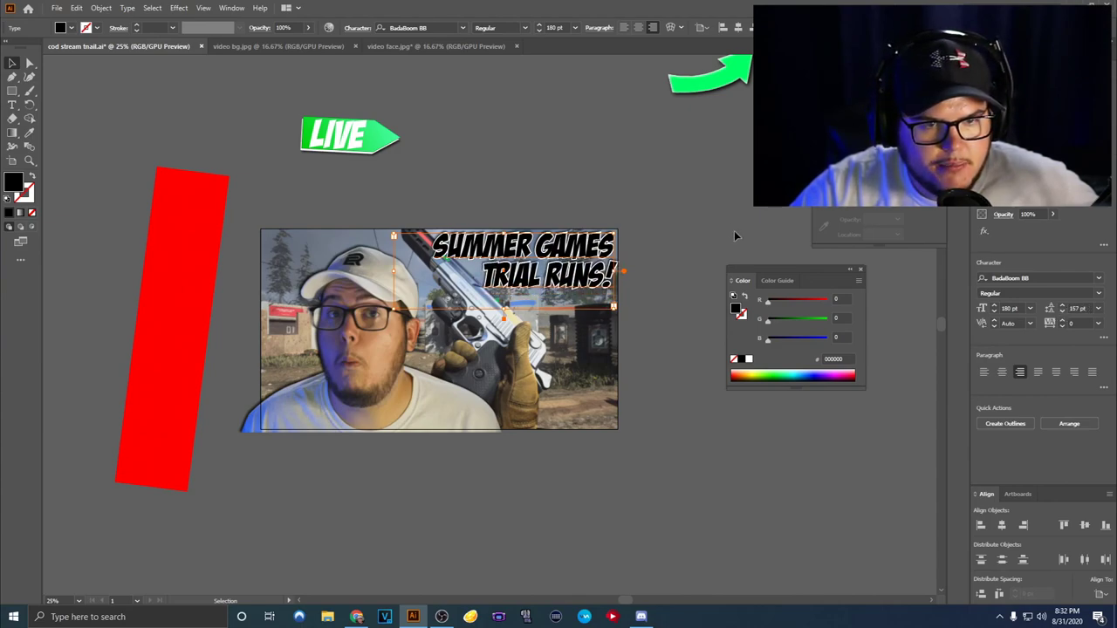
pyautogui.click(677, 193)
pyautogui.scroll(2, 698, 223)
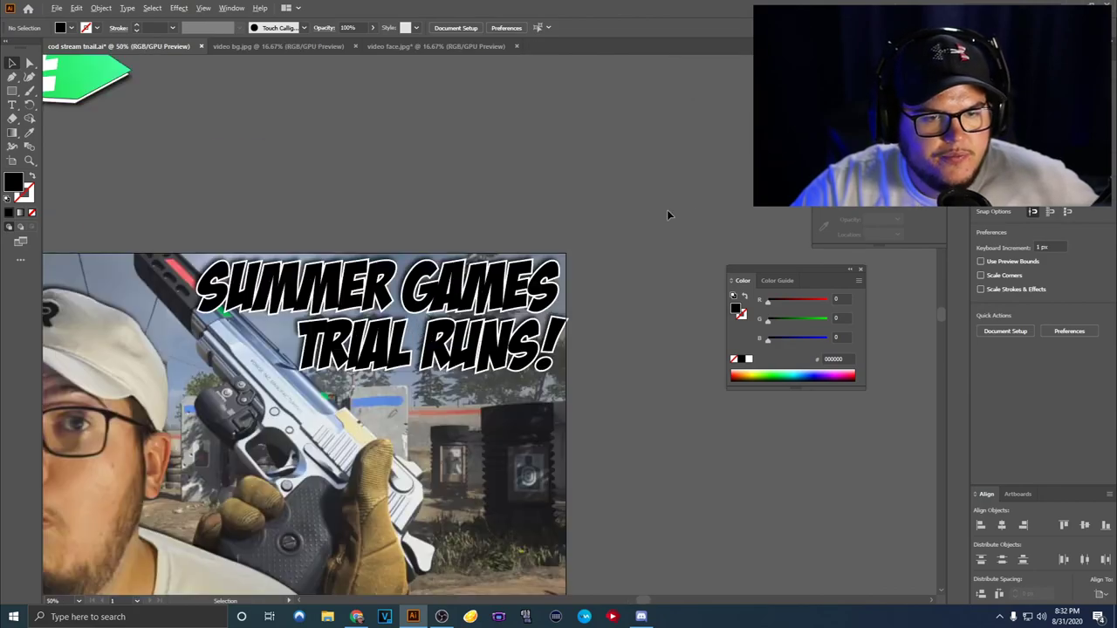
pyautogui.moveTo(663, 248); pyautogui.dragTo(641, 248)
pyautogui.click(737, 230)
pyautogui.scroll(-2, 702, 204)
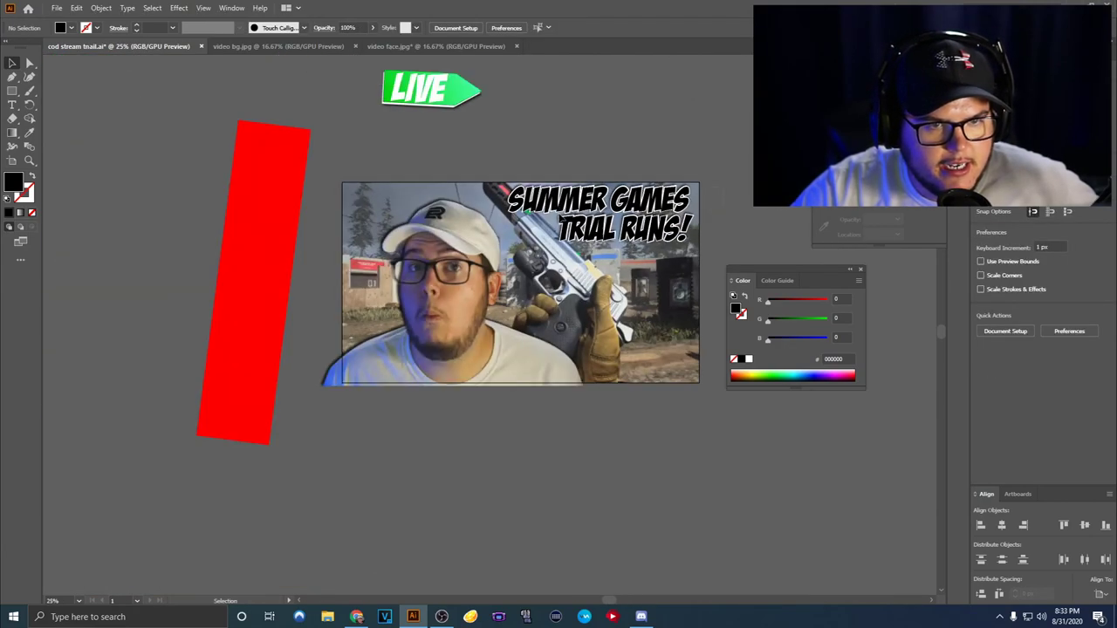
# Step: Try to apply a gradient fill to the title while it is still live text
pyautogui.click(568, 225)
pyautogui.rightClick(593, 212)
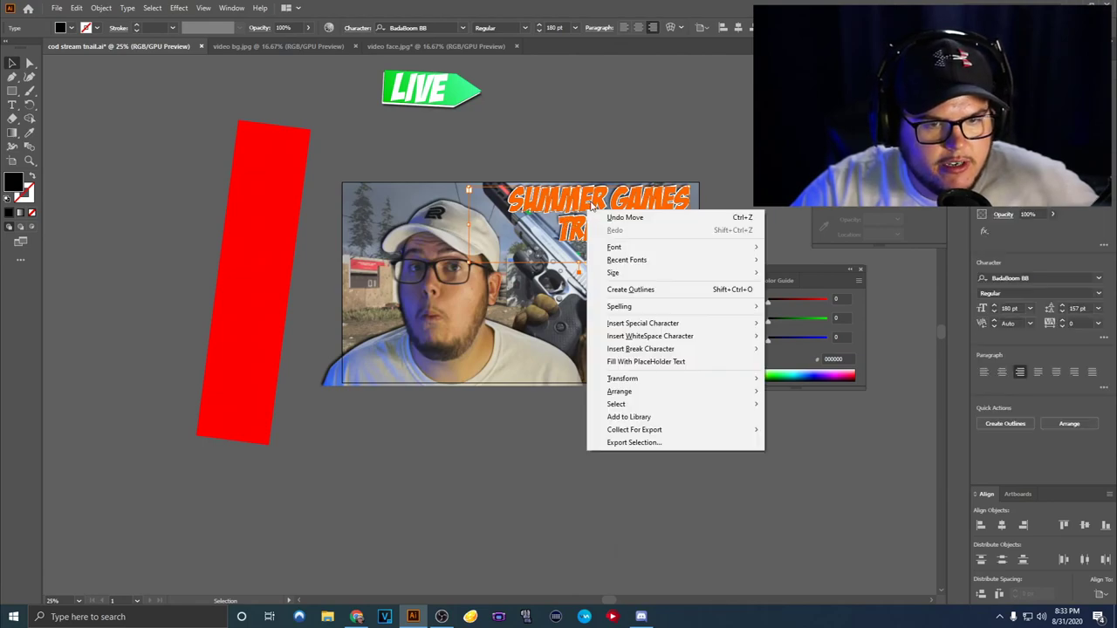
pyautogui.click(667, 297)
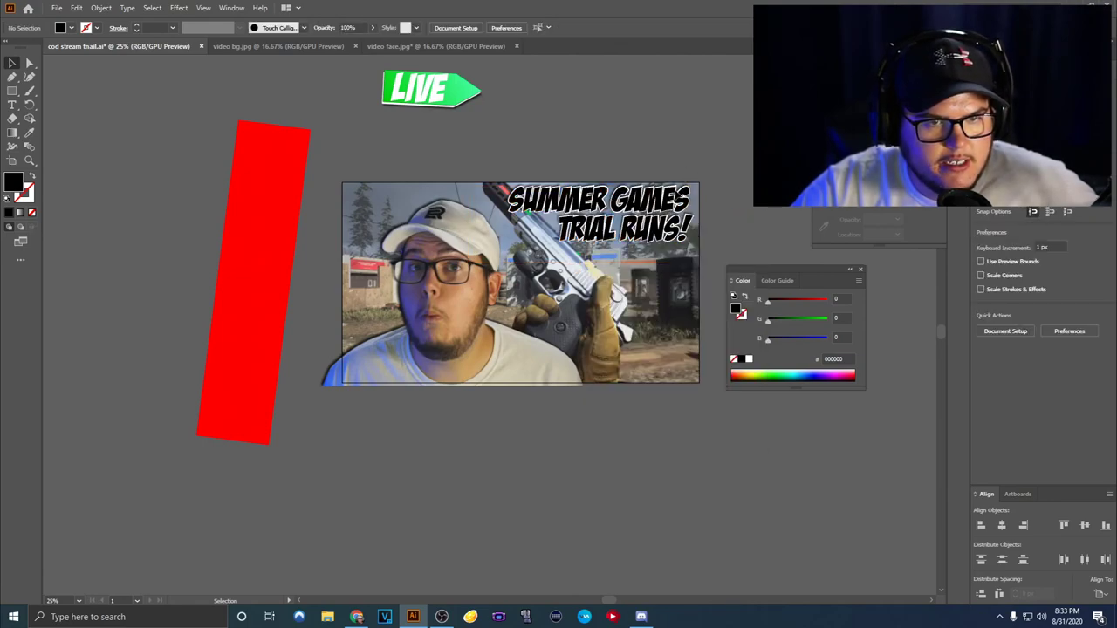
pyautogui.click(21, 214)
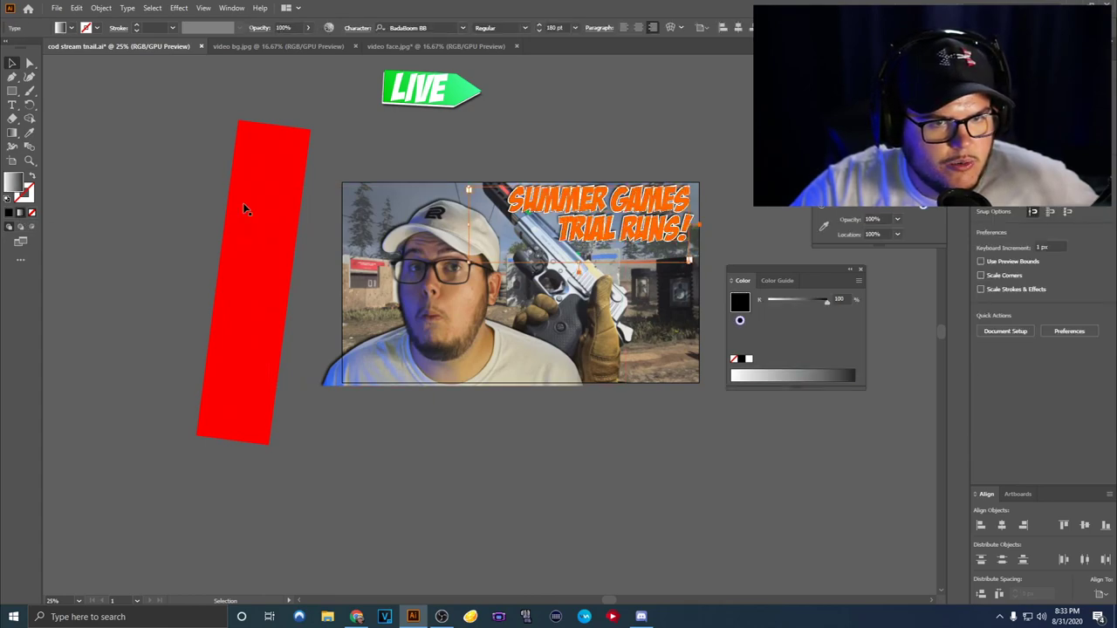
pyautogui.click(31, 213)
pyautogui.hotkey('ctrl', 'z')
pyautogui.hotkey('ctrl', 'shift', 'z')
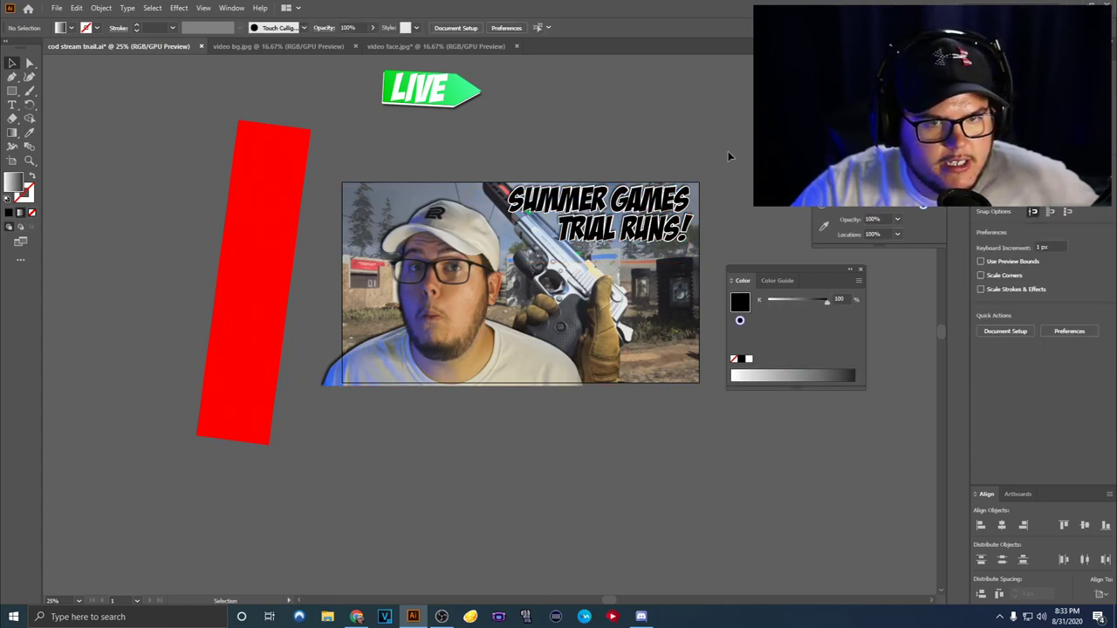
pyautogui.hotkey('ctrl', 'z')
# Step: Convert the "SUMMER GAMES TRIAL RUNS!" title text to outlines
pyautogui.rightClick(603, 218)
pyautogui.click(715, 169)
pyautogui.rightClick(611, 202)
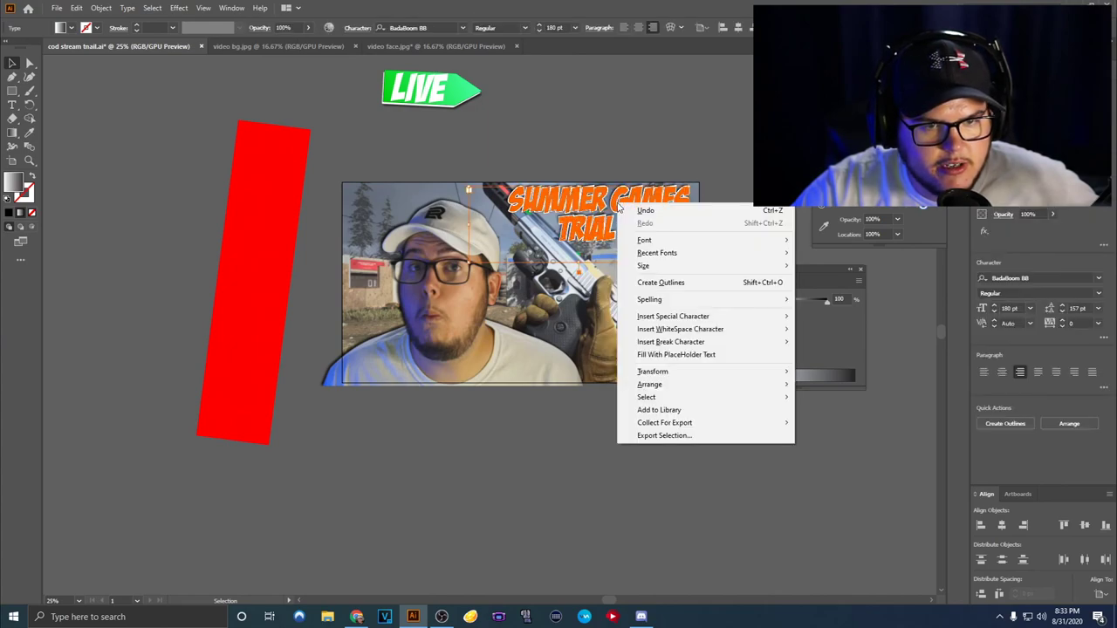
pyautogui.click(677, 285)
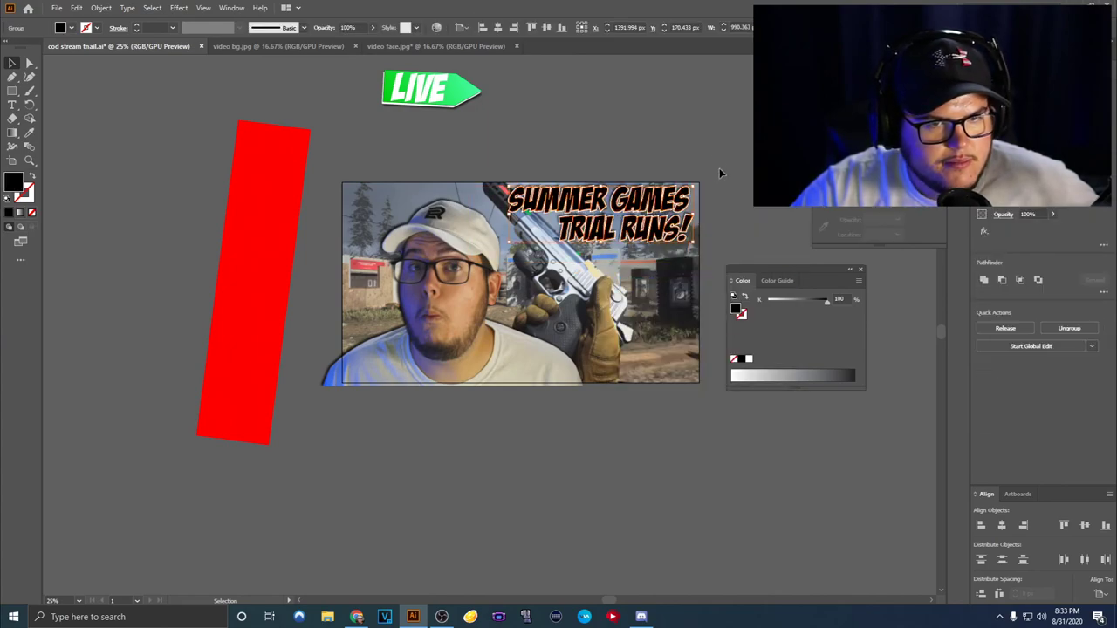
pyautogui.click(715, 187)
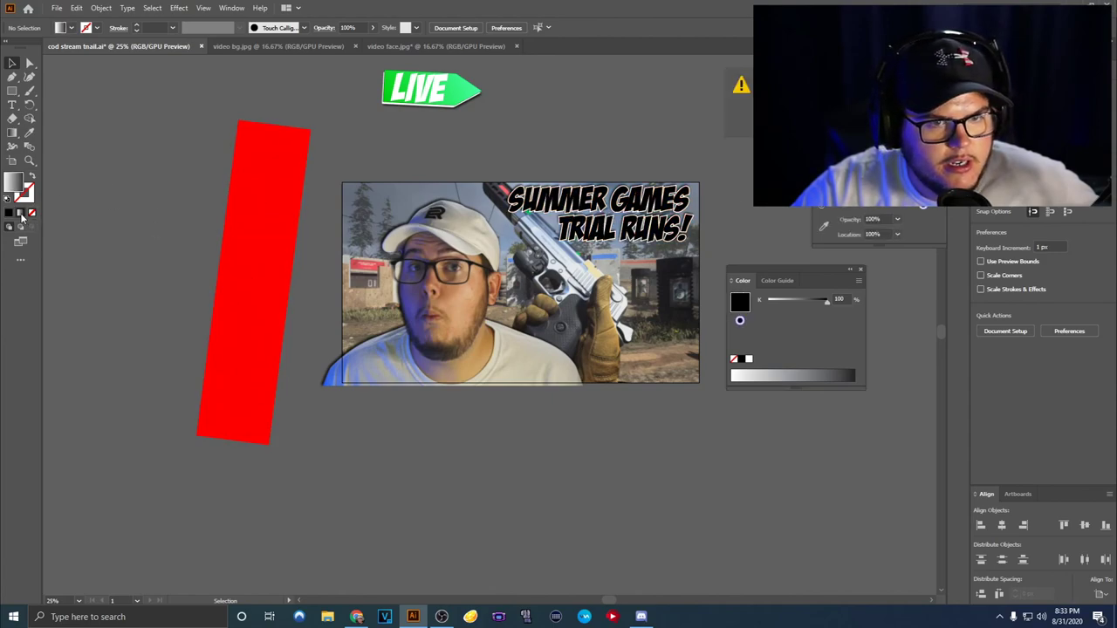
# Step: Fill the outlined title with the white-to-black gradient and ungroup its letters
pyautogui.click(560, 207)
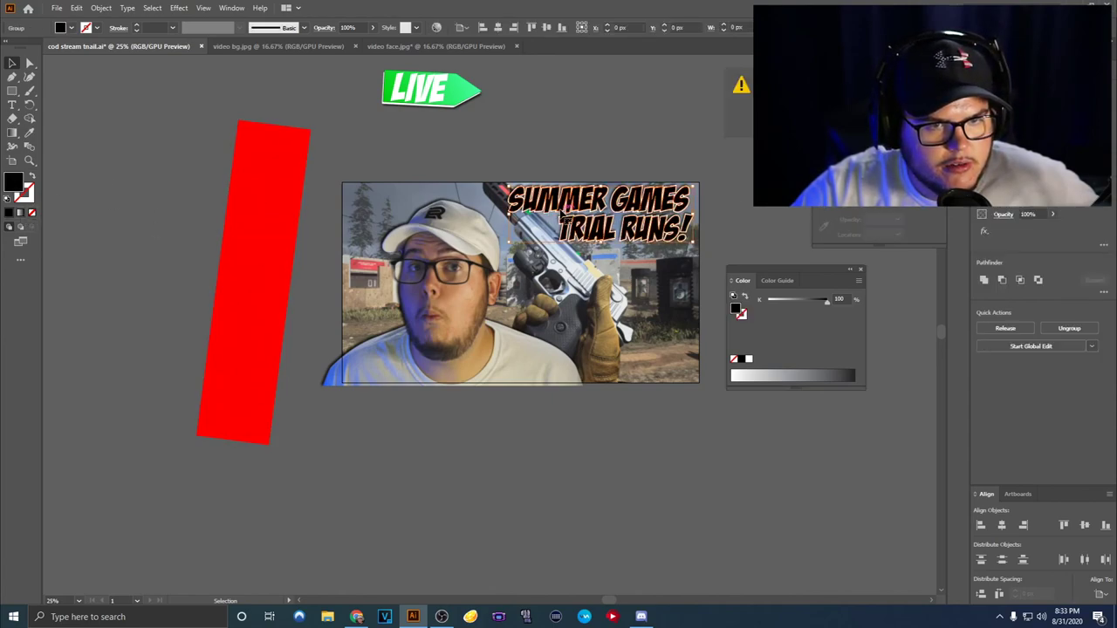
pyautogui.click(21, 213)
pyautogui.click(133, 213)
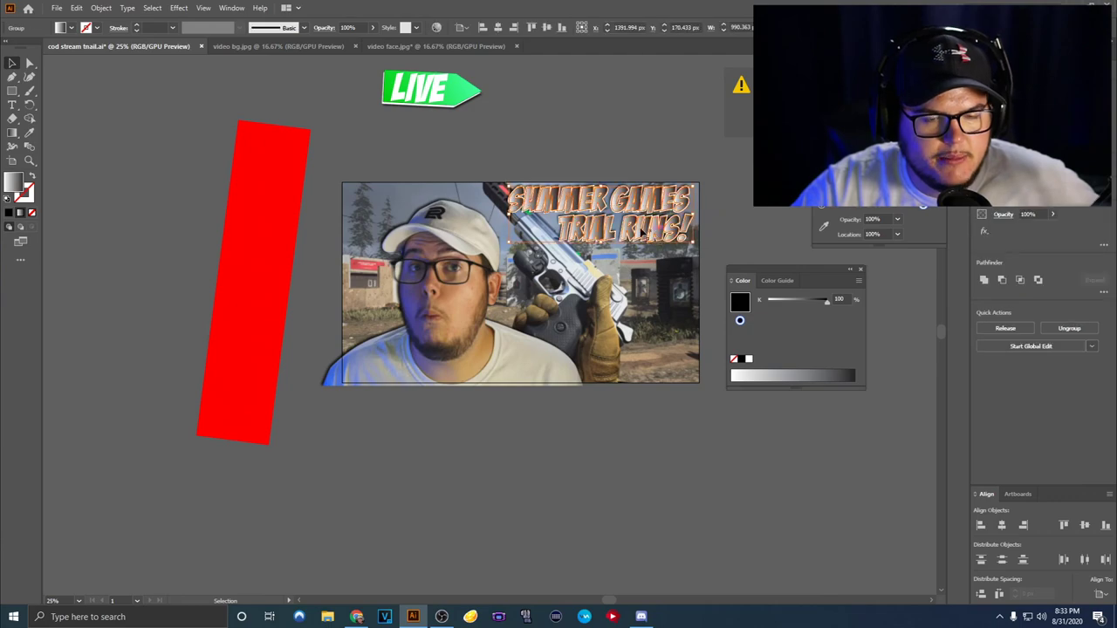
pyautogui.rightClick(600, 206)
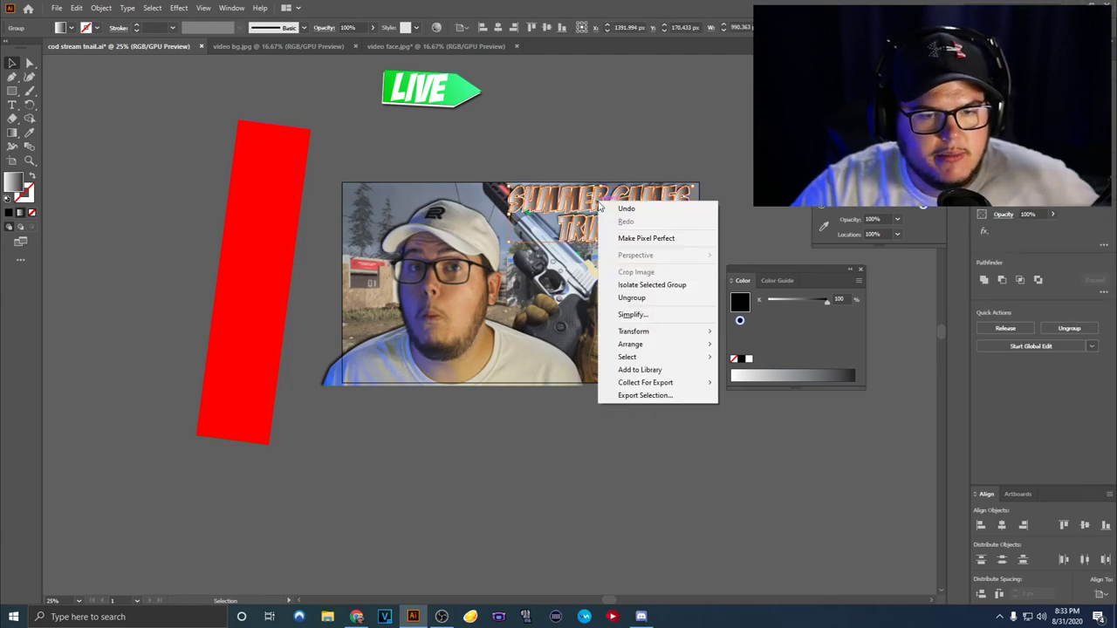
pyautogui.click(632, 297)
pyautogui.click(723, 202)
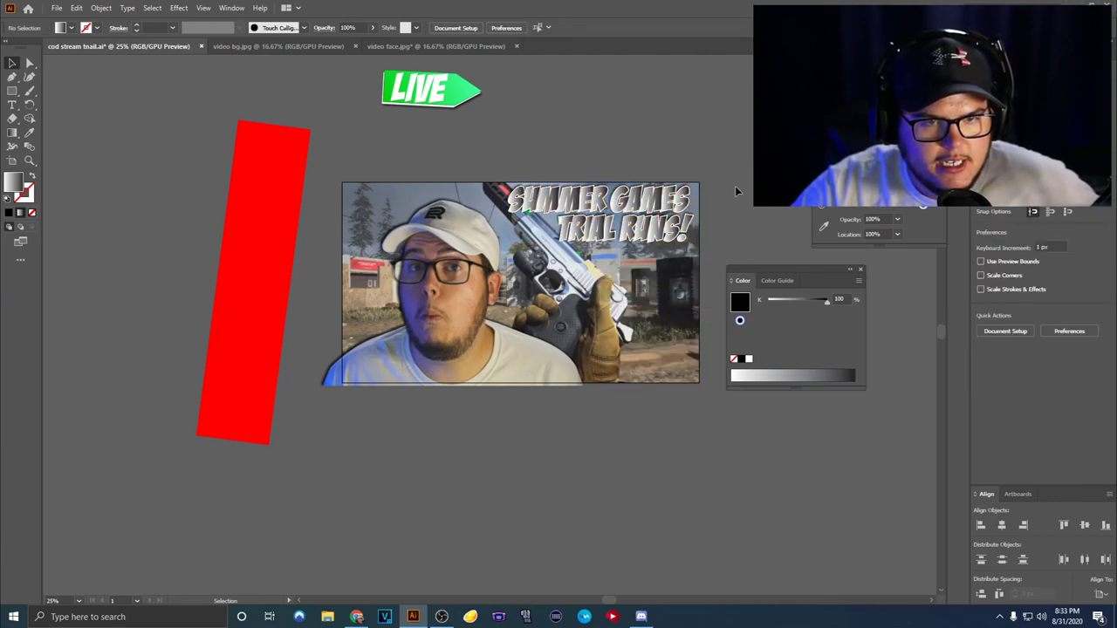
pyautogui.click(502, 207)
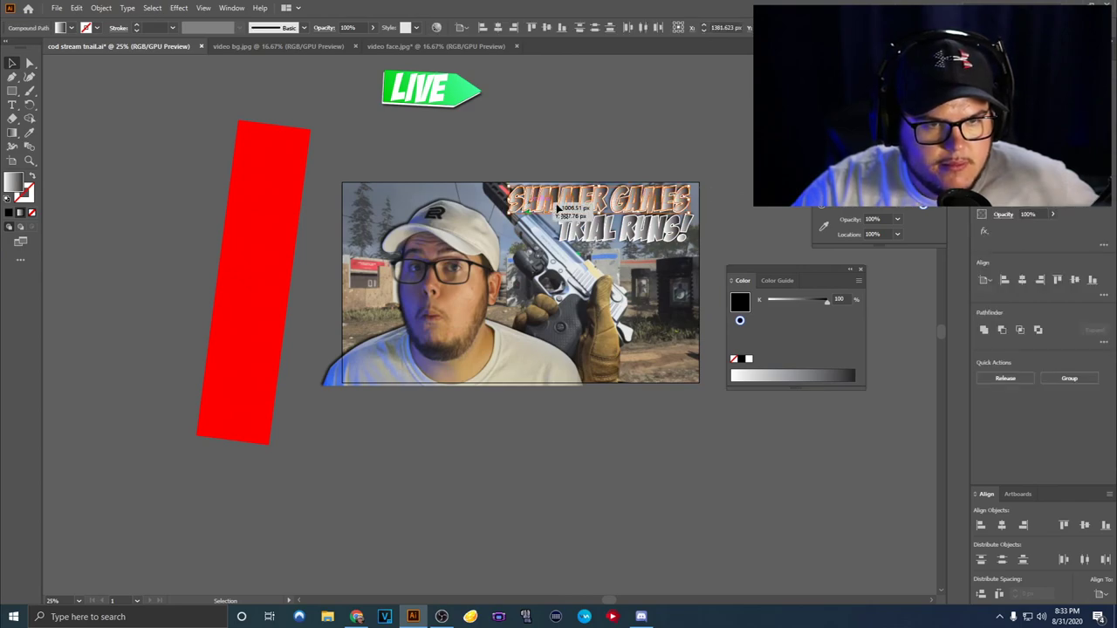
pyautogui.rightClick(574, 206)
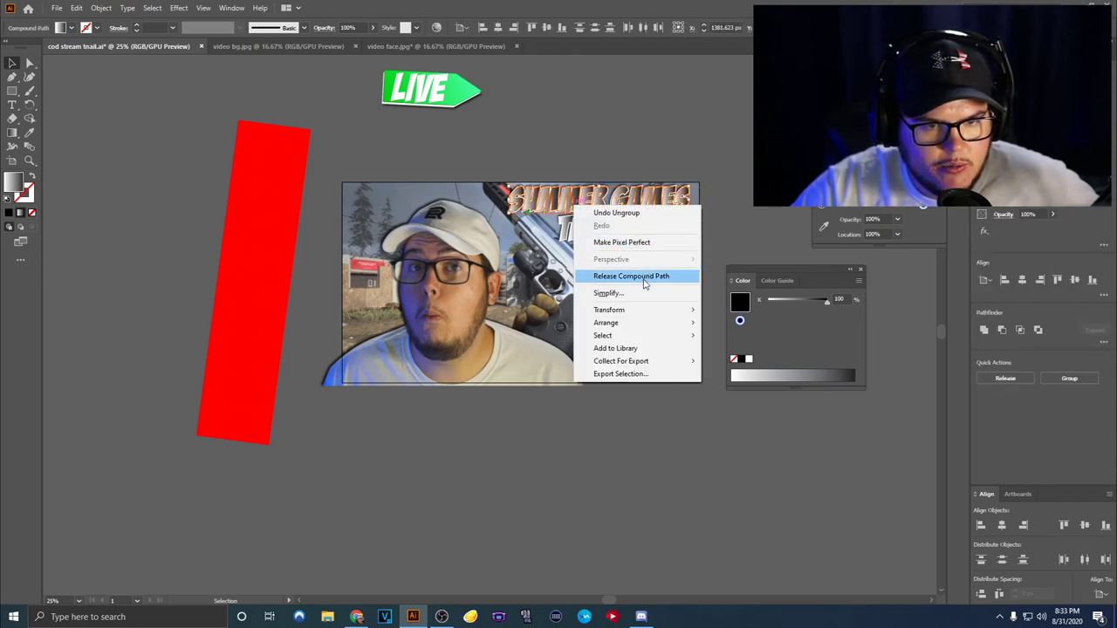
pyautogui.click(726, 205)
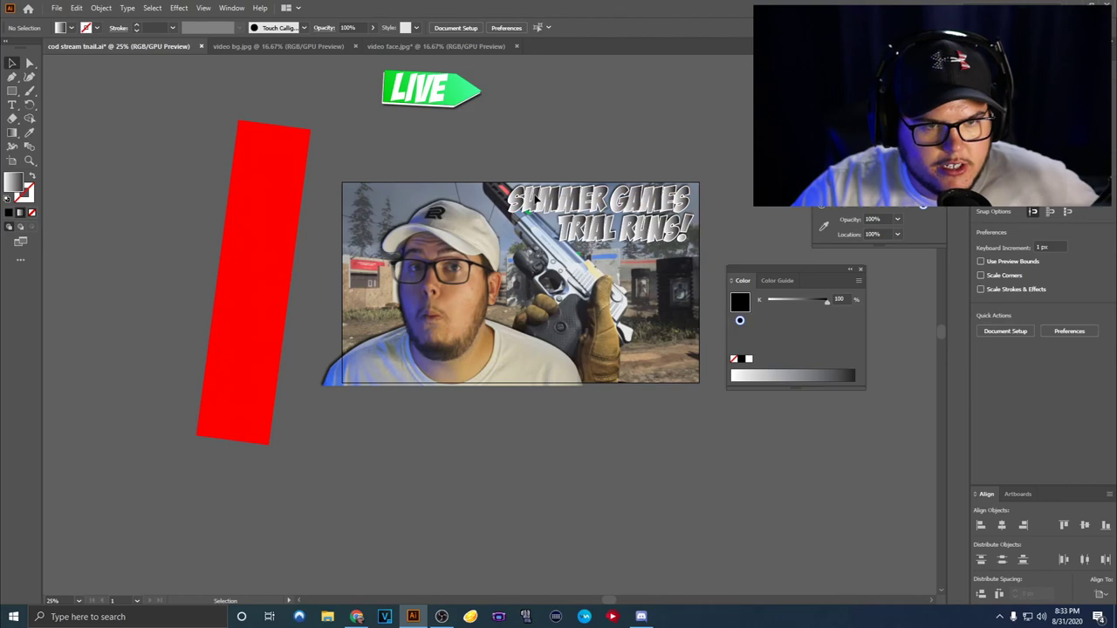
pyautogui.press('g')
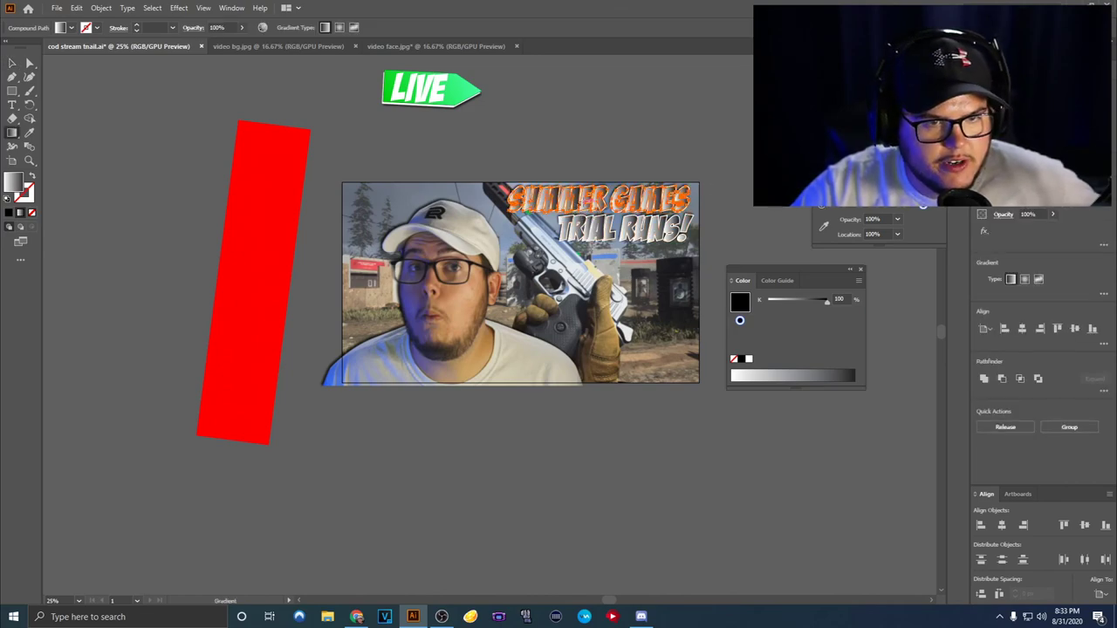
pyautogui.press('v')
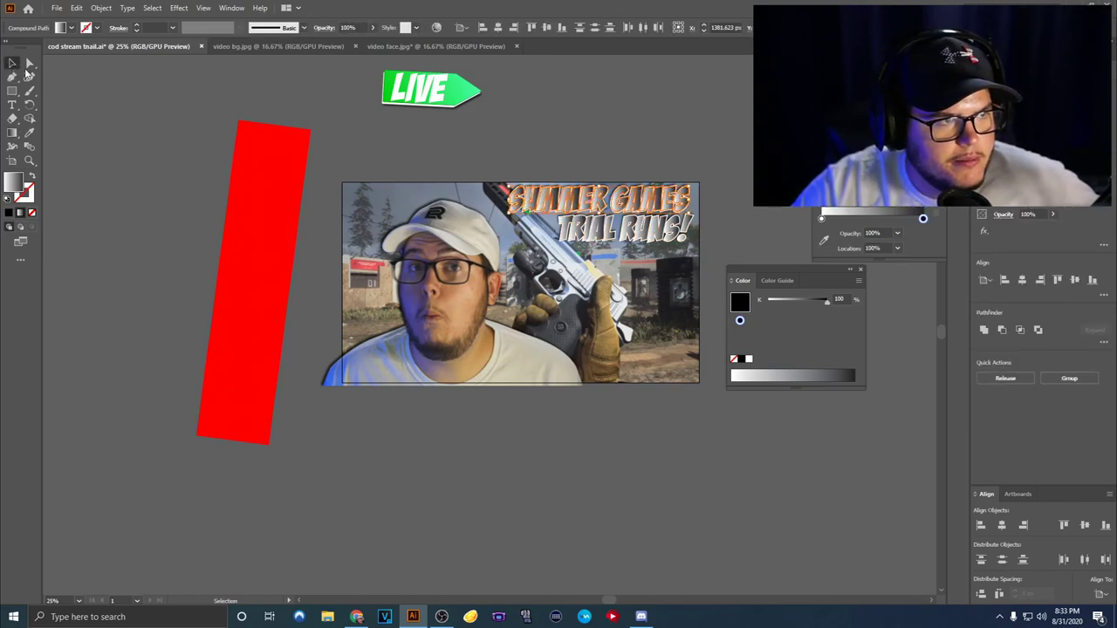
pyautogui.rightClick(615, 203)
pyautogui.click(679, 274)
pyautogui.click(710, 193)
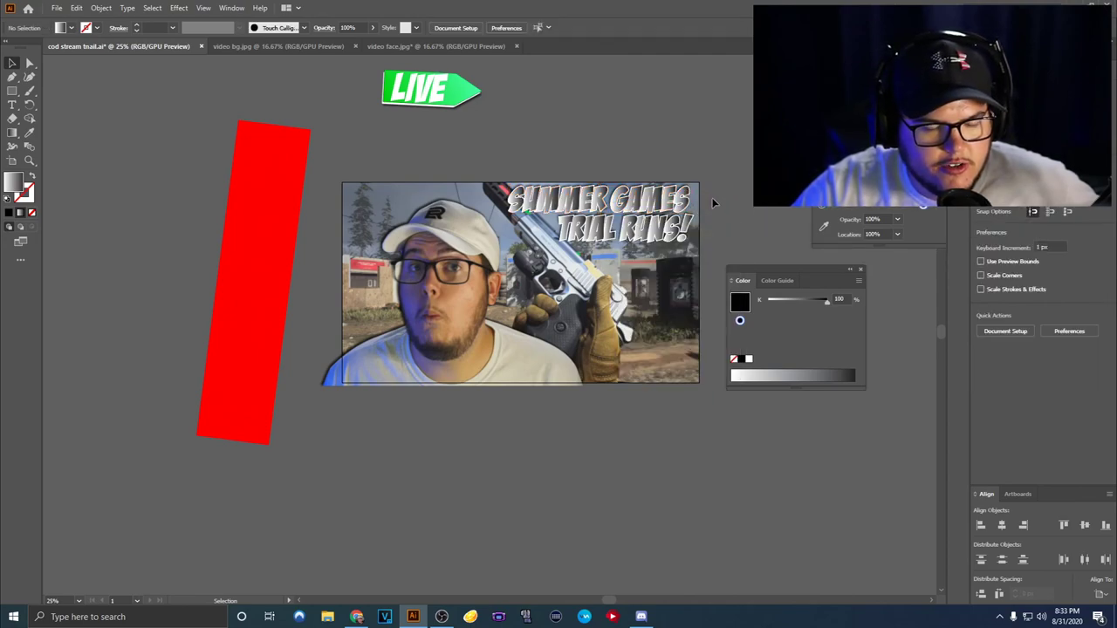
pyautogui.click(450, 203)
pyautogui.click(703, 177)
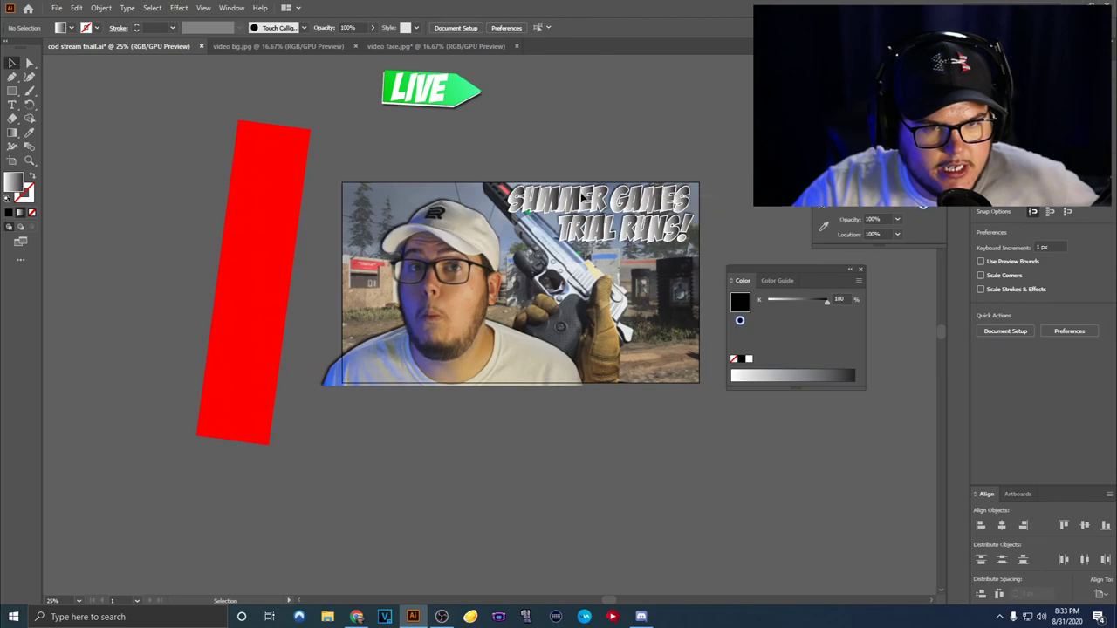
# Step: Recolor the gradient of the "SUMMER GAMES" line with green 2EFF5D at the start and blue 0034E7 at the end
pyautogui.click(511, 199)
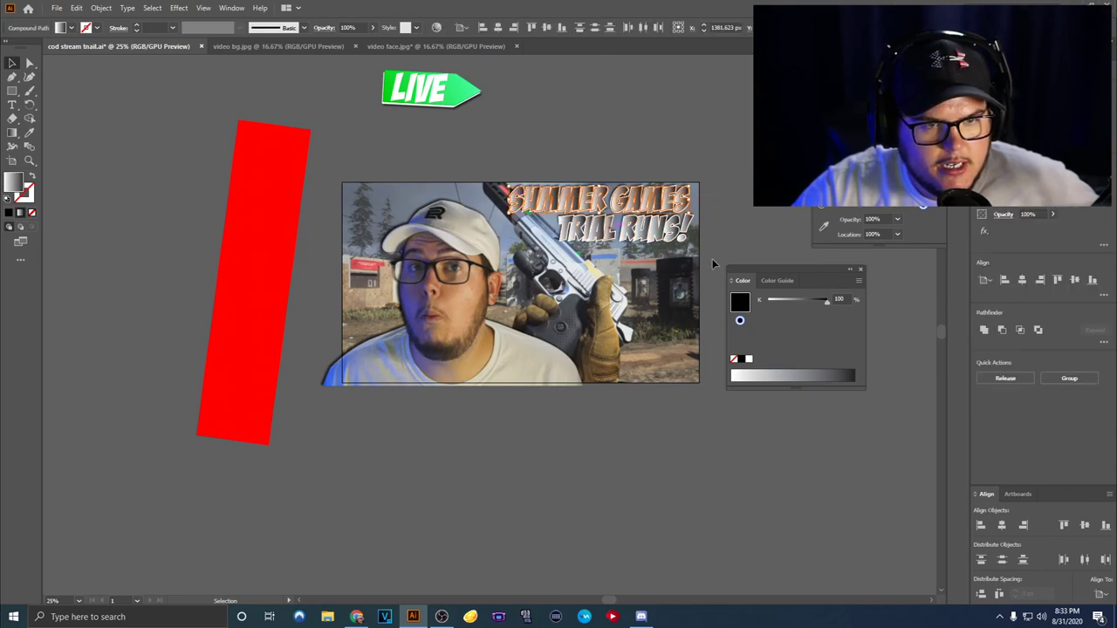
pyautogui.click(927, 206)
pyautogui.click(827, 205)
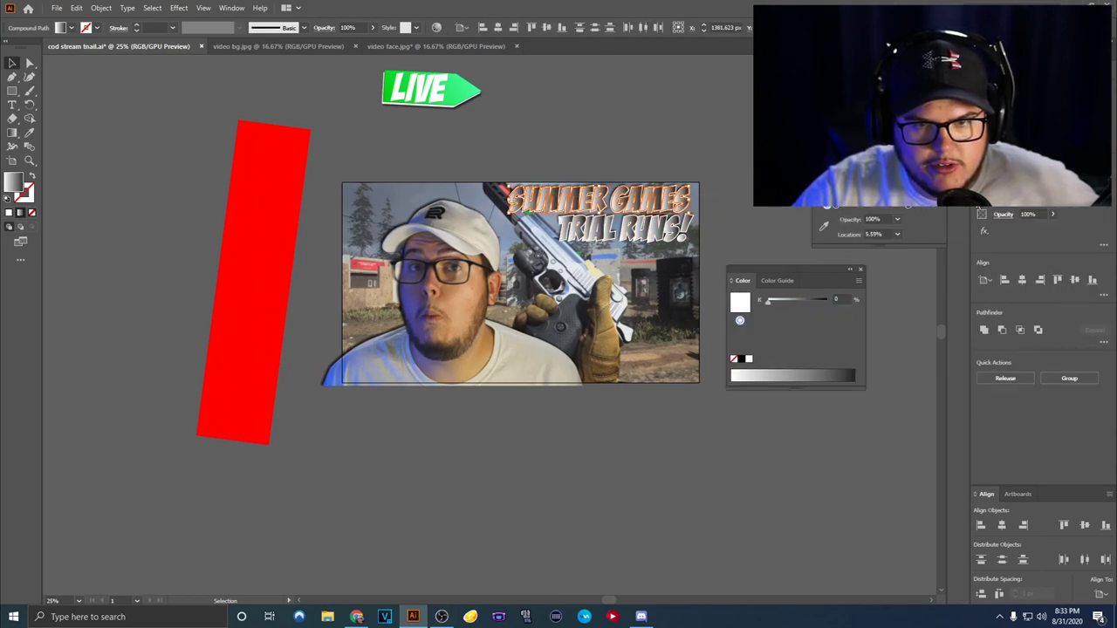
pyautogui.click(832, 204)
pyautogui.click(779, 374)
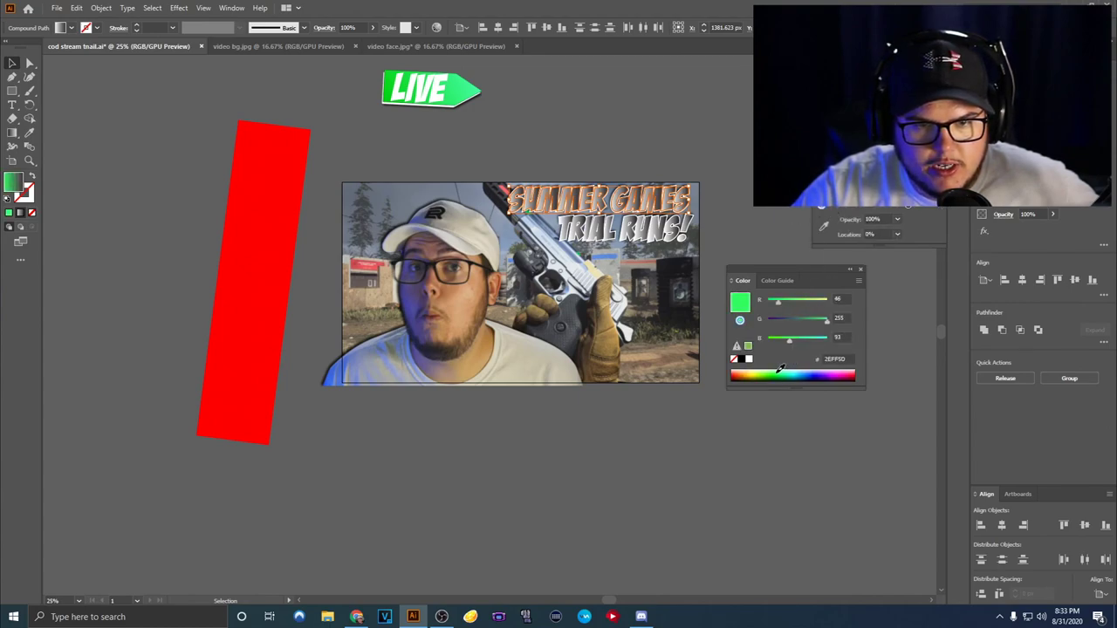
pyautogui.click(939, 213)
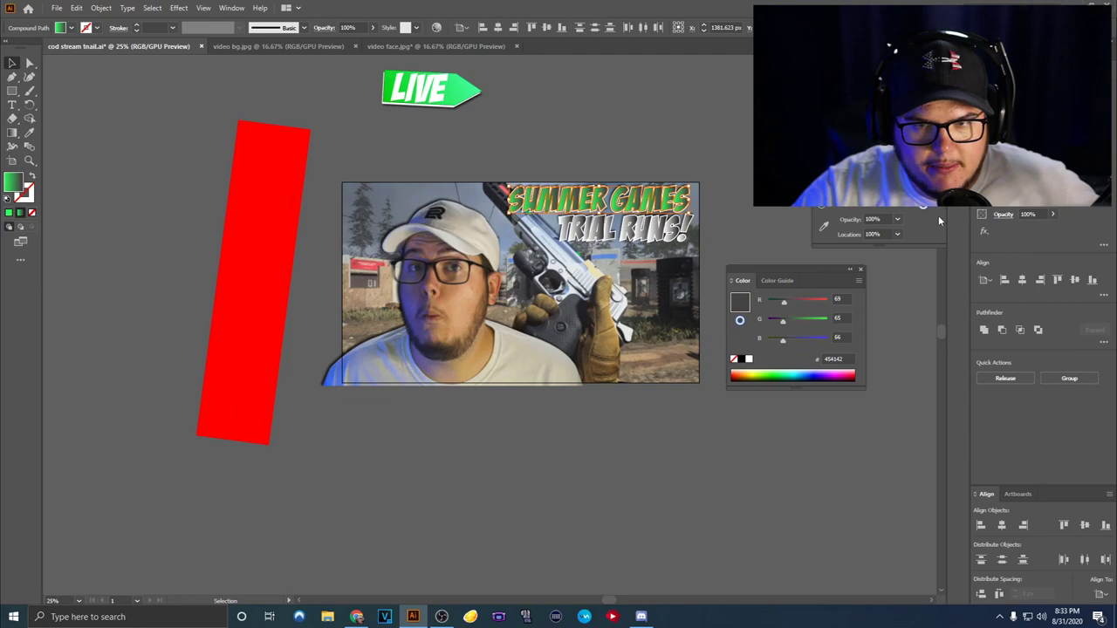
pyautogui.click(801, 373)
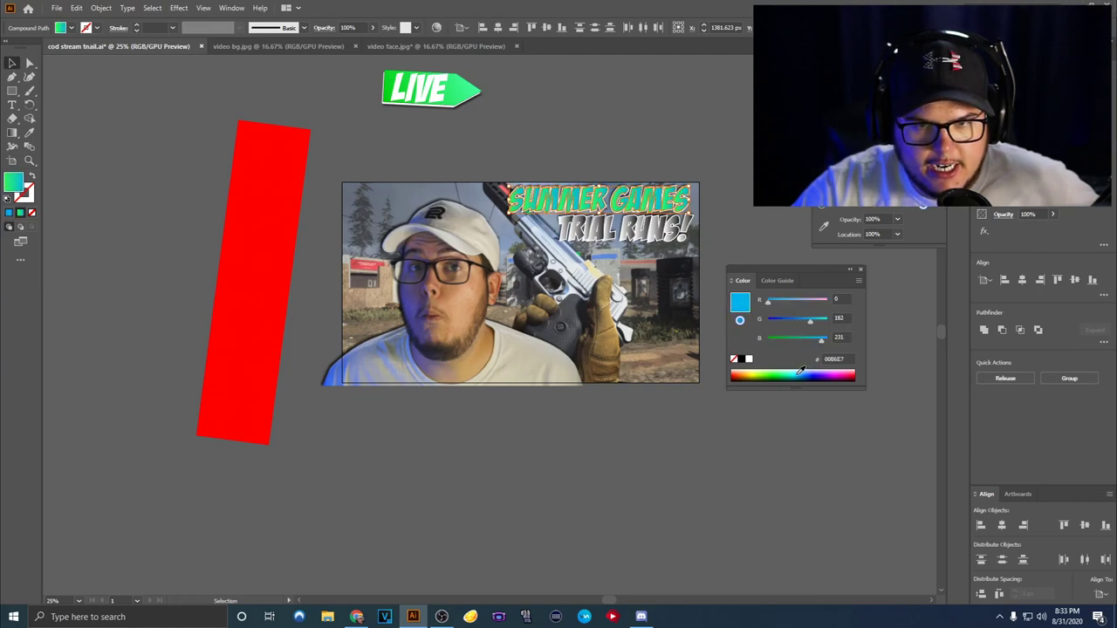
pyautogui.click(812, 373)
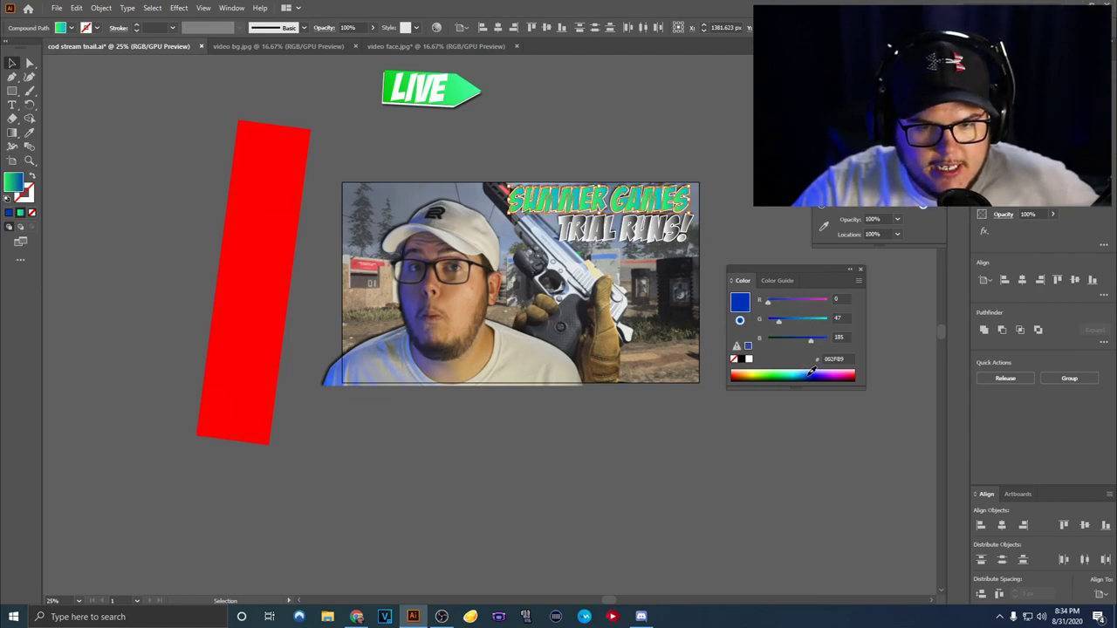
pyautogui.click(812, 373)
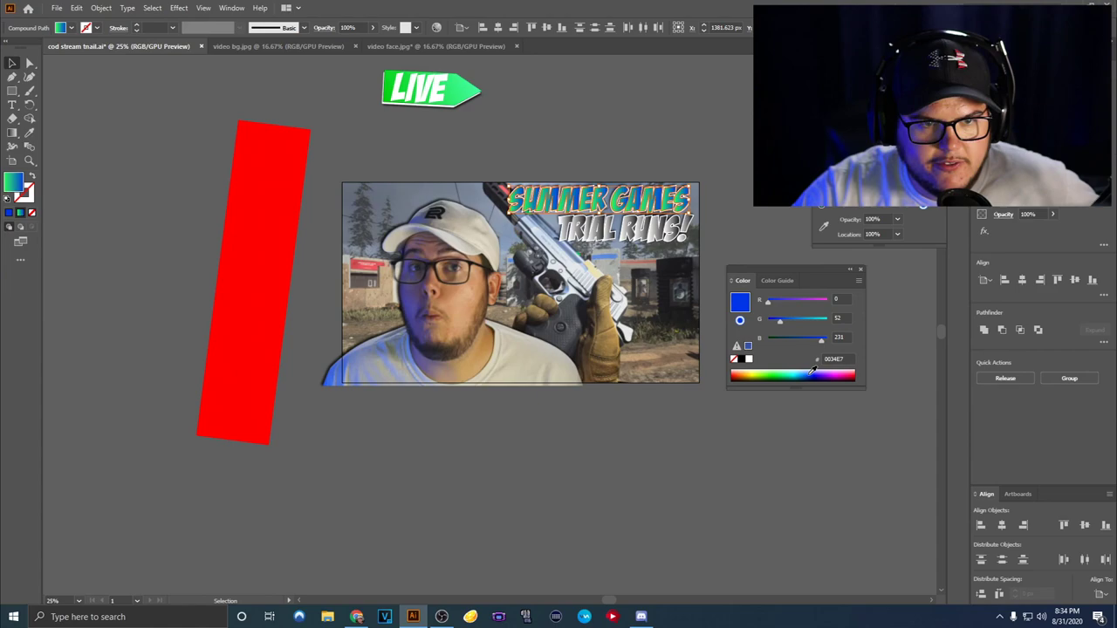
# Step: Change the starting color of the "SUMMER GAMES" gradient to the lighter blue 0082E7 and deselect the line
pyautogui.click(823, 208)
pyautogui.click(805, 373)
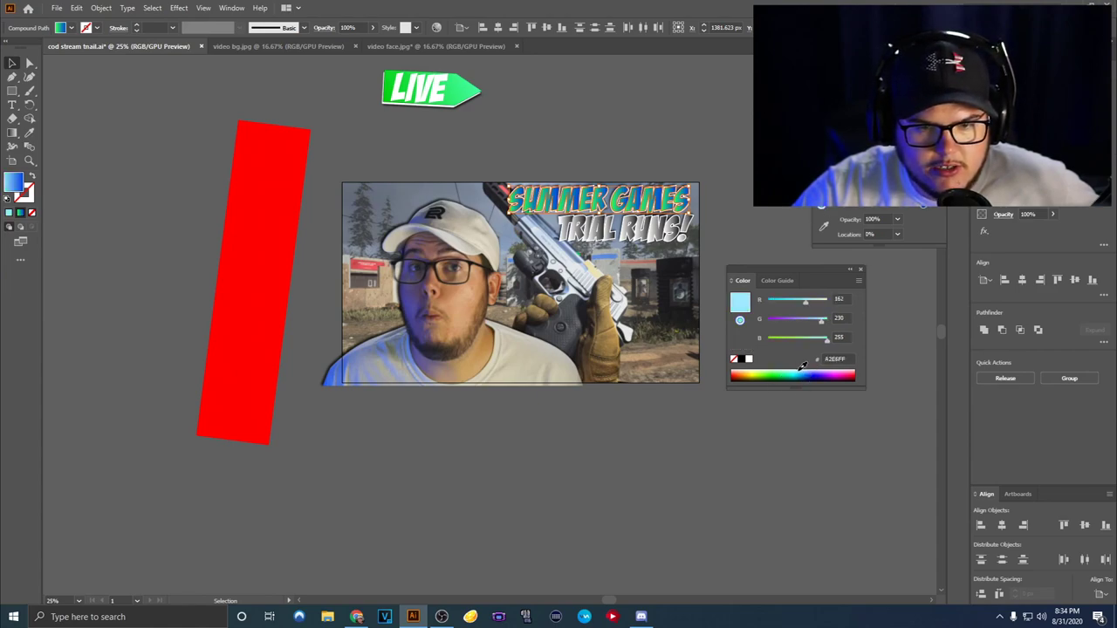
pyautogui.click(804, 376)
pyautogui.click(771, 424)
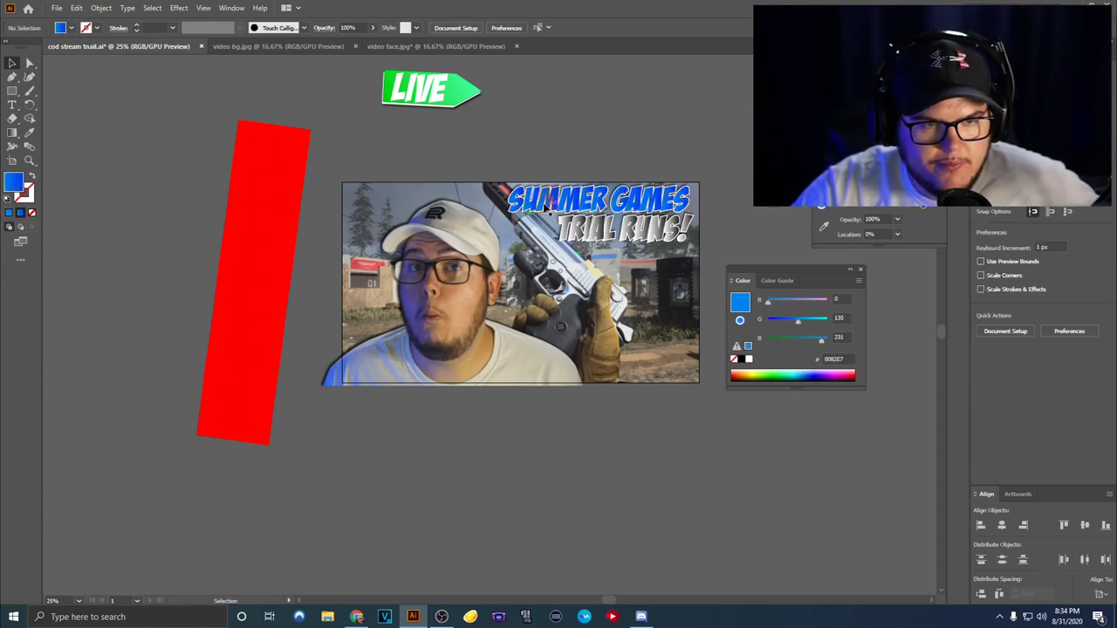
# Step: Set the end color of the "TRIAL RUNS!" line's gradient to red FF2E34
pyautogui.click(625, 229)
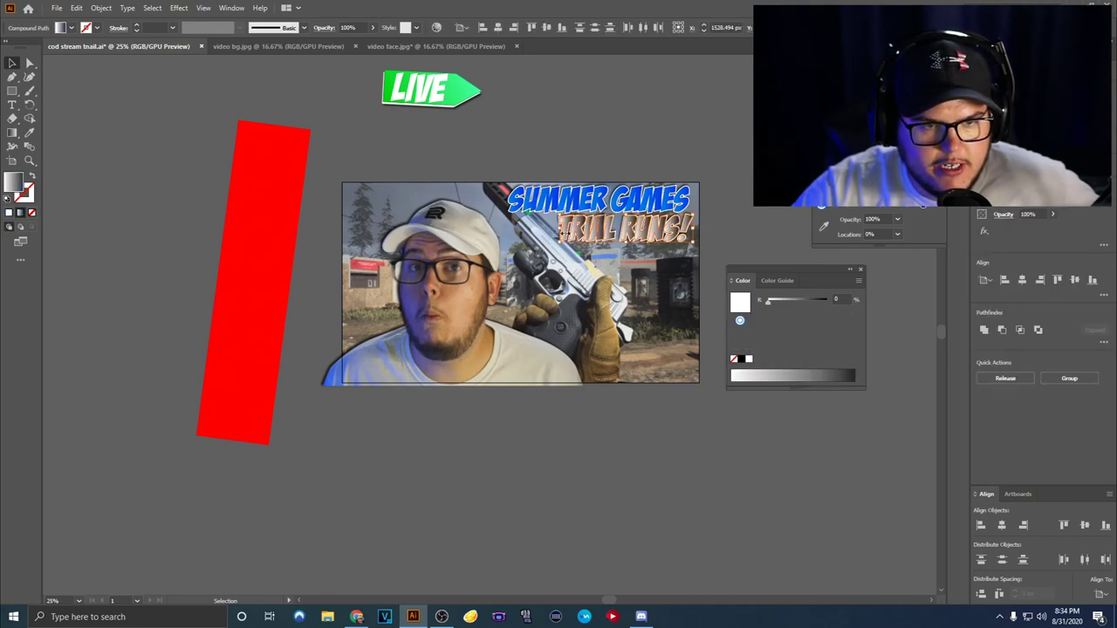
pyautogui.click(922, 208)
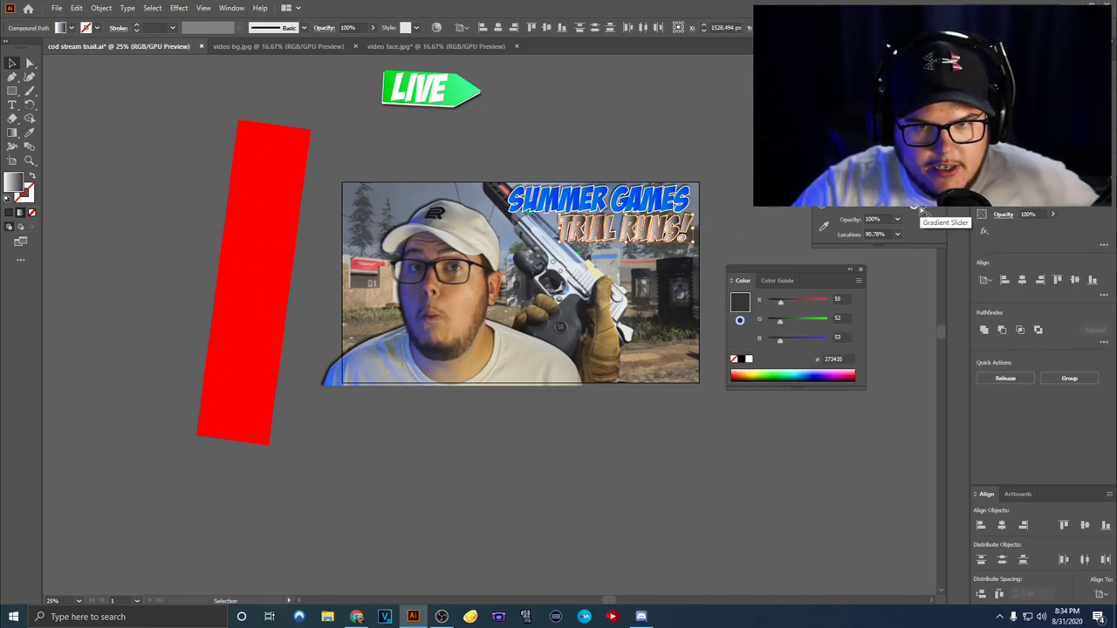
pyautogui.click(826, 207)
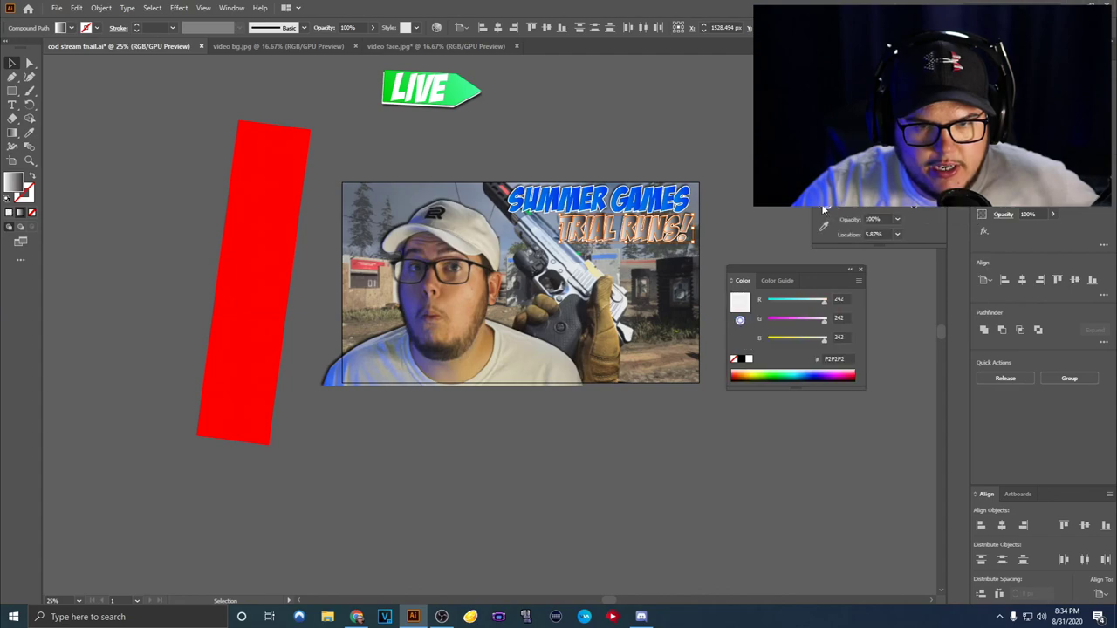
pyautogui.click(825, 207)
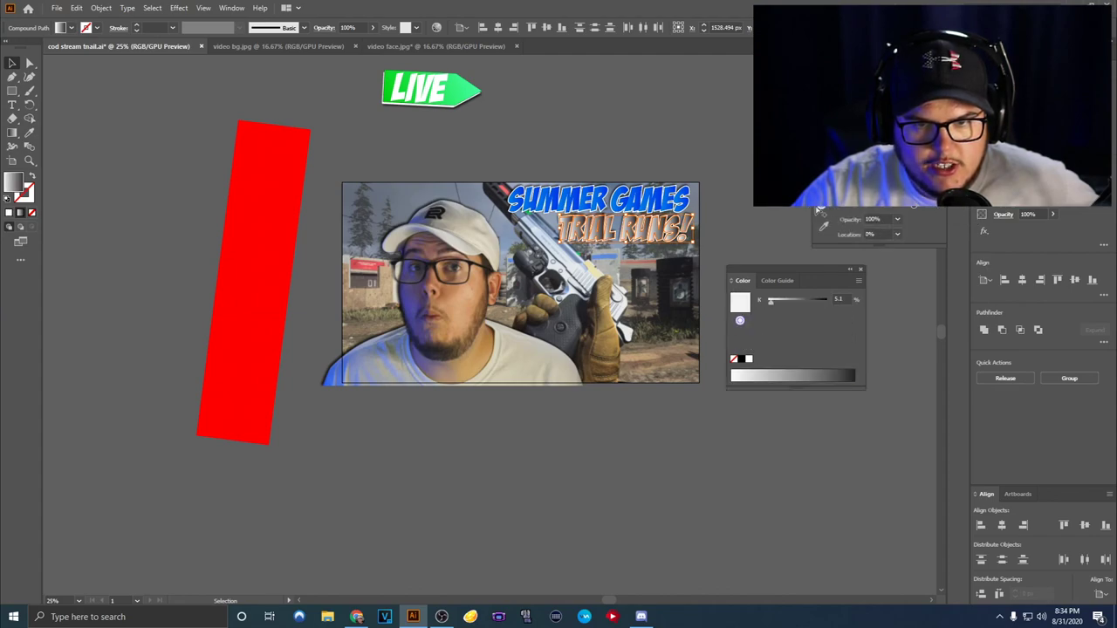
pyautogui.click(844, 210)
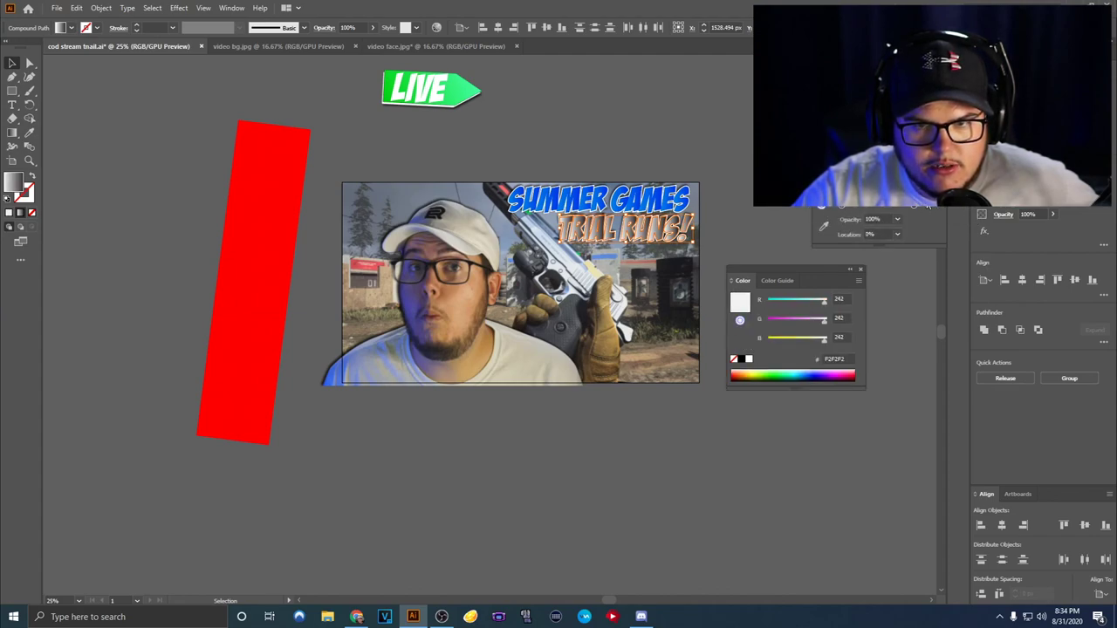
pyautogui.click(930, 206)
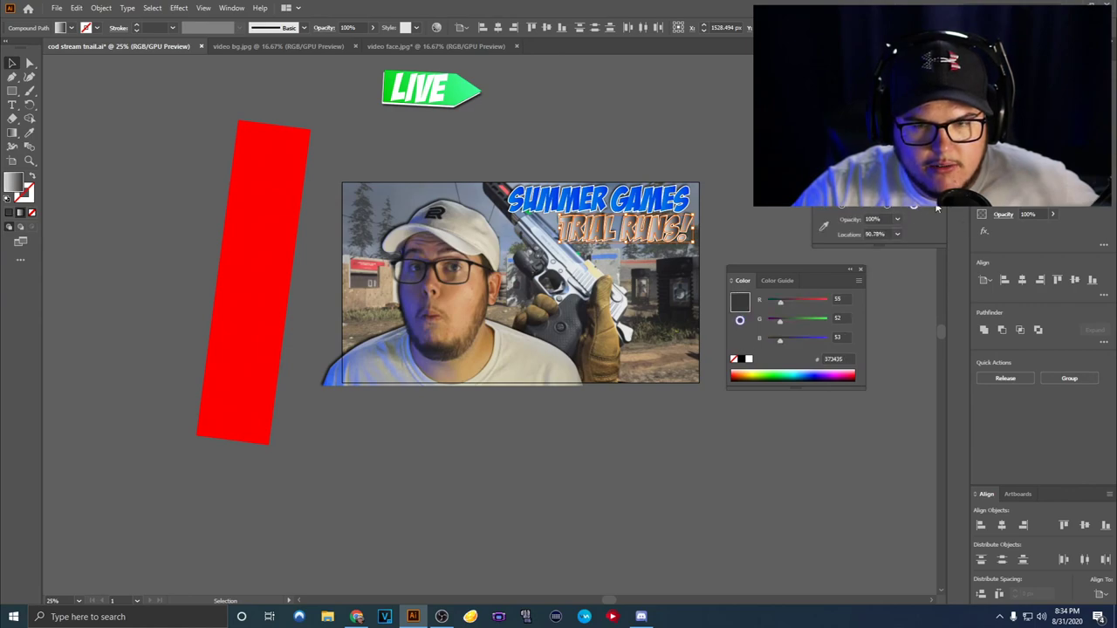
pyautogui.click(940, 209)
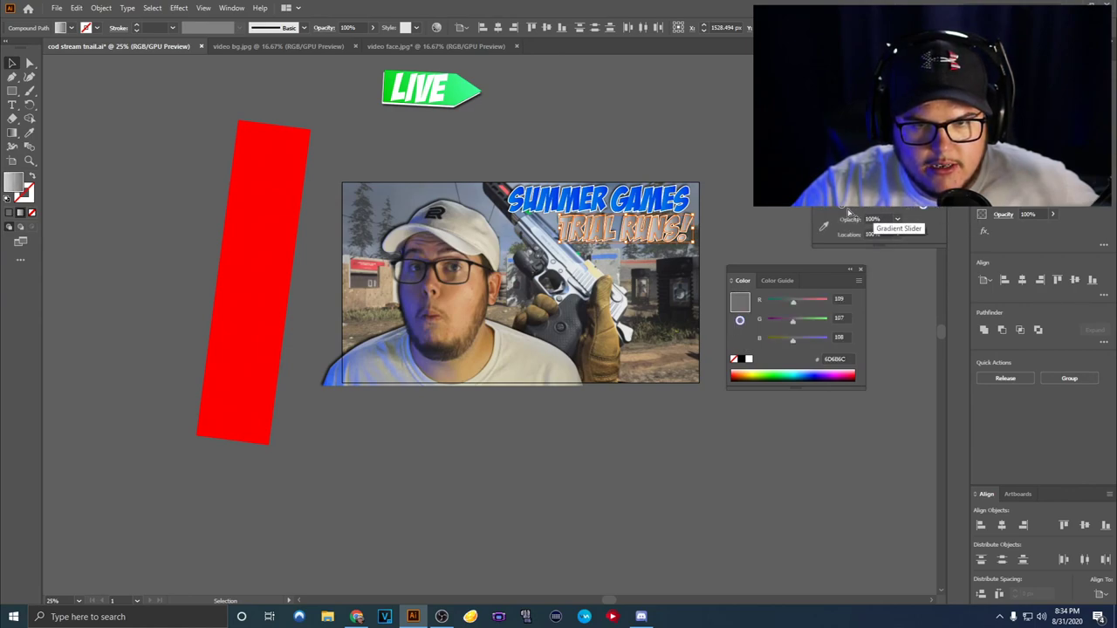
pyautogui.doubleClick(838, 359)
pyautogui.write('FF2E34')
pyautogui.press('Return')
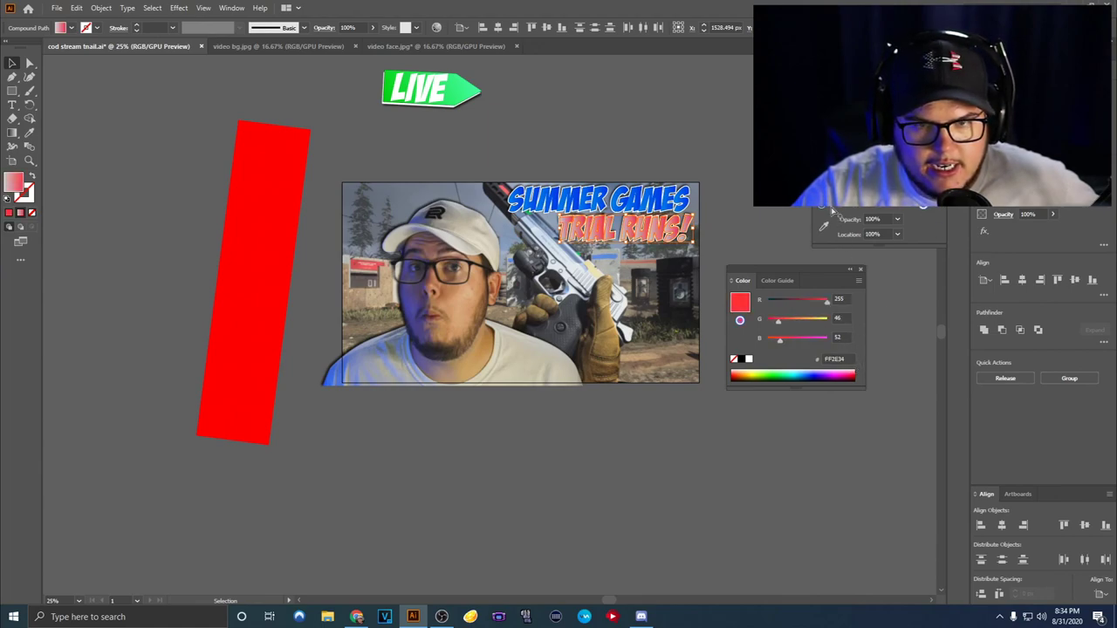
# Step: Set the starting color of the "TRIAL RUNS!" gradient to purple B600D0 and deselect the line
pyautogui.click(832, 210)
pyautogui.click(835, 373)
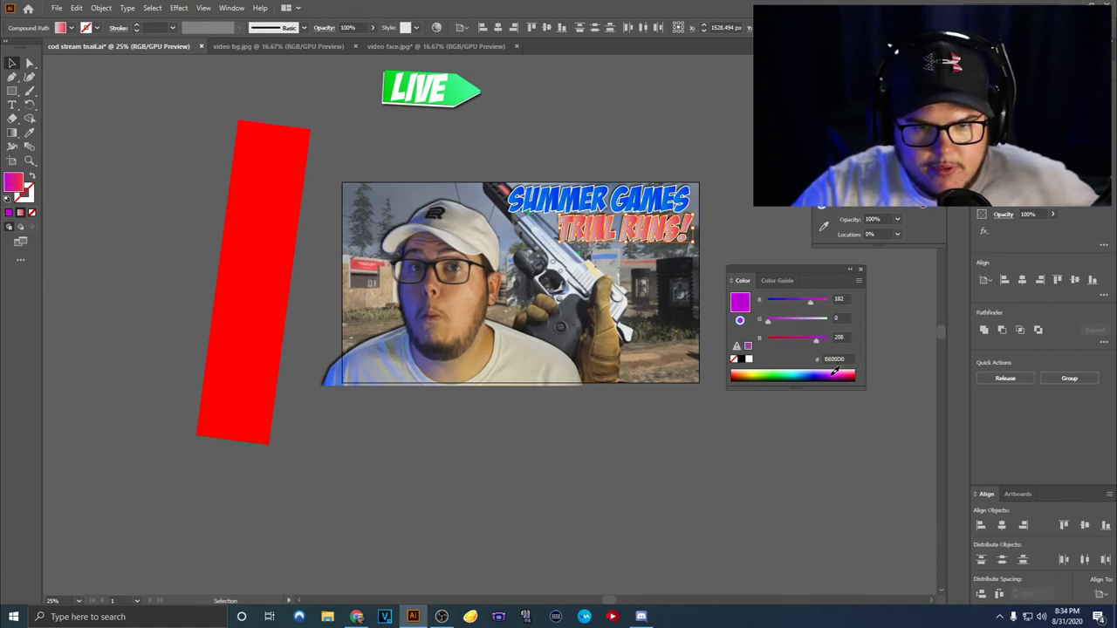
pyautogui.click(815, 439)
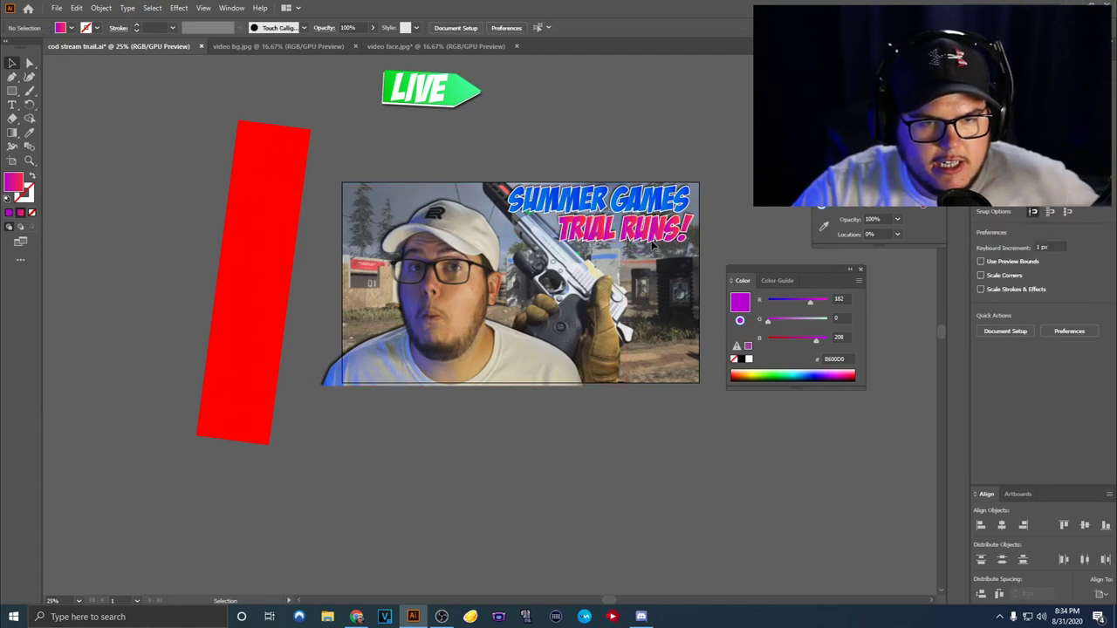
# Step: Enlarge the two-line title across the upper part of the thumbnail and nudge it right toward the artboard edge
pyautogui.scroll(1, 724, 206)
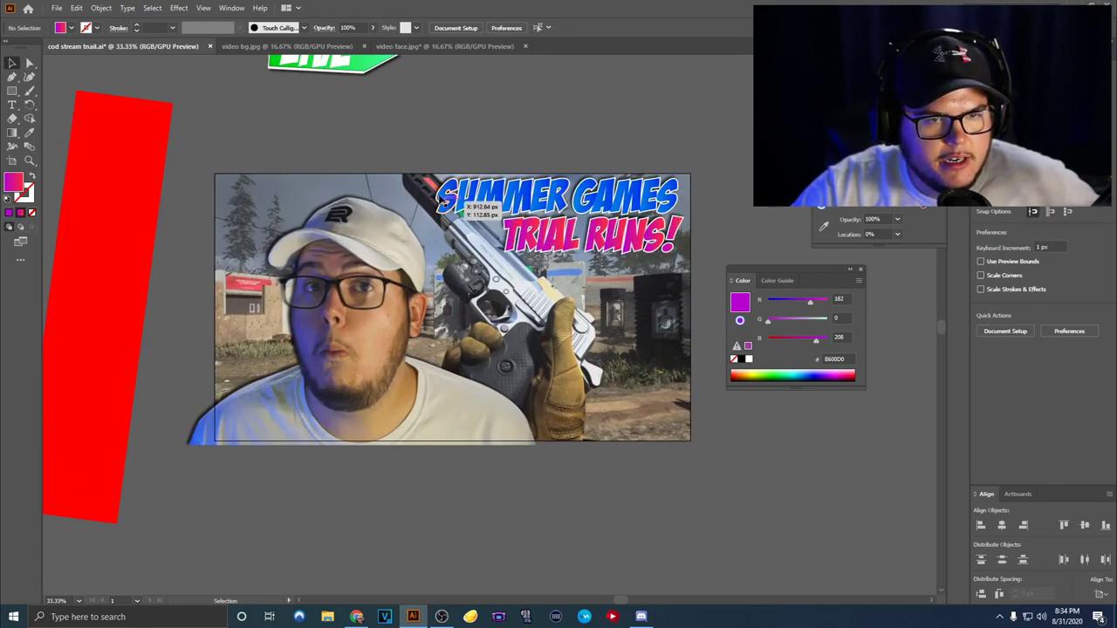
pyautogui.moveTo(480, 236); pyautogui.dragTo(358, 334)
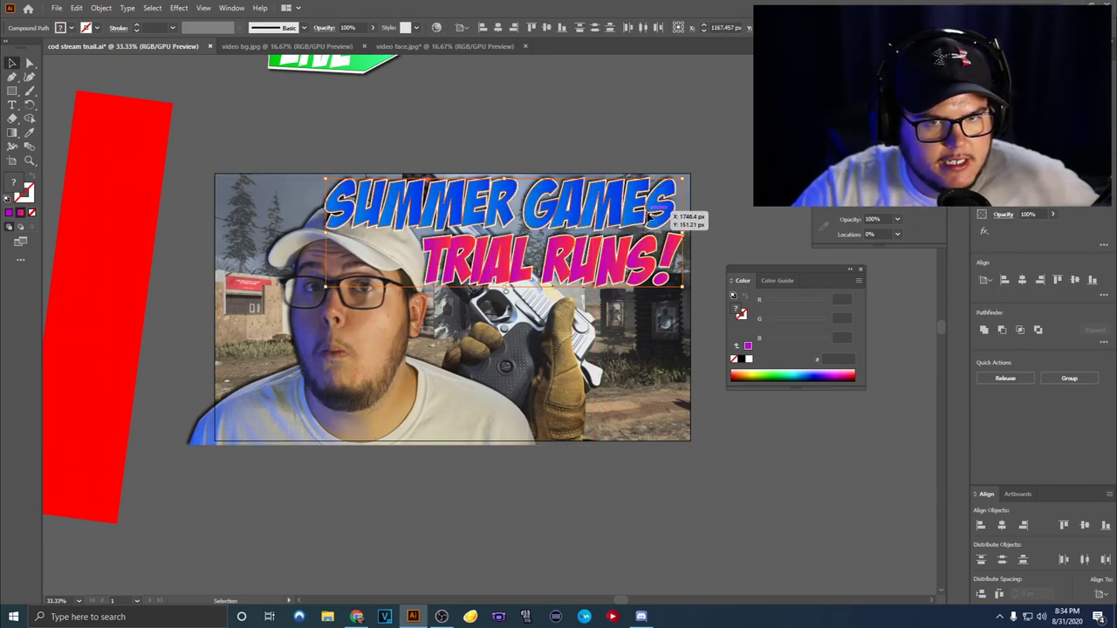
pyautogui.press('Right')
pyautogui.press('Right')
pyautogui.press('Right')
pyautogui.press('Right')
pyautogui.press('Right')
pyautogui.press('Right')
pyautogui.press('Right')
pyautogui.press('Right')
pyautogui.press('Right')
pyautogui.press('Right')
pyautogui.press('Right')
pyautogui.press('Right')
pyautogui.press('Right')
pyautogui.press('Right')
pyautogui.press('Right')
pyautogui.press('Right')
pyautogui.press('Right')
pyautogui.press('Right')
pyautogui.press('Right')
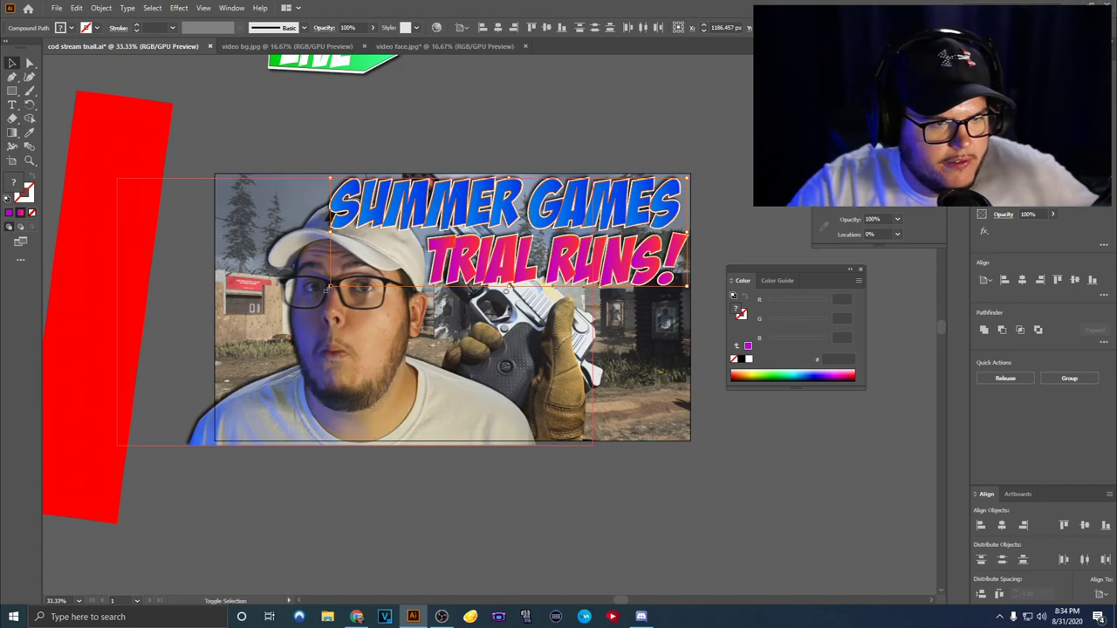
pyautogui.moveTo(329, 289); pyautogui.dragTo(264, 307)
# Step: Scale down the face cutout and move it into the lower-left corner of the artboard, below the title
pyautogui.click(352, 389)
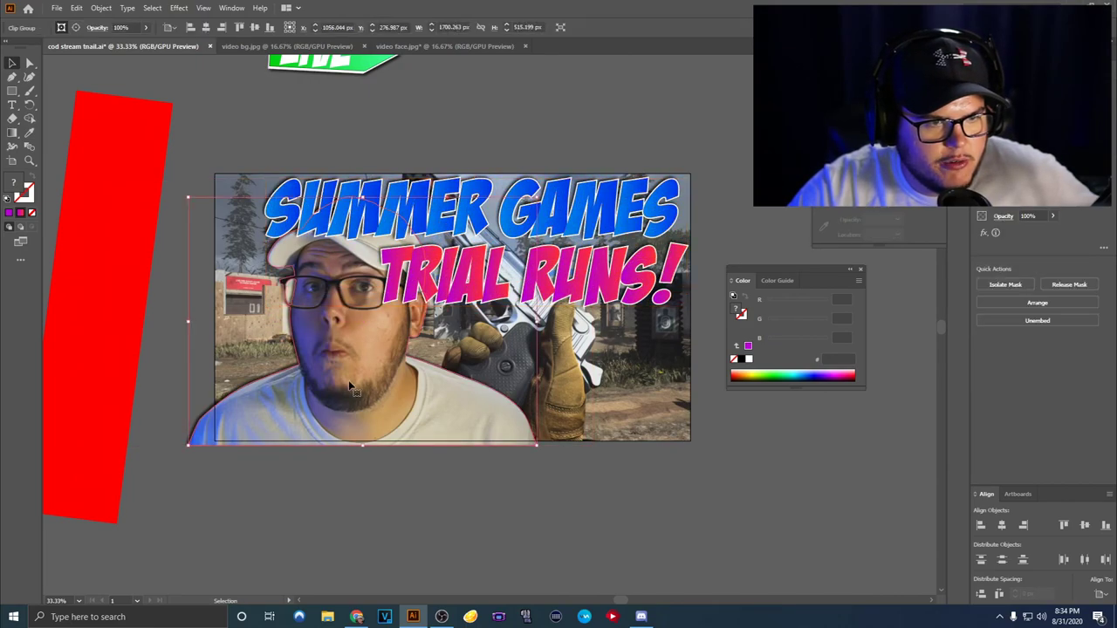
pyautogui.moveTo(364, 197); pyautogui.dragTo(364, 253)
pyautogui.moveTo(353, 366); pyautogui.dragTo(325, 384)
pyautogui.click(380, 494)
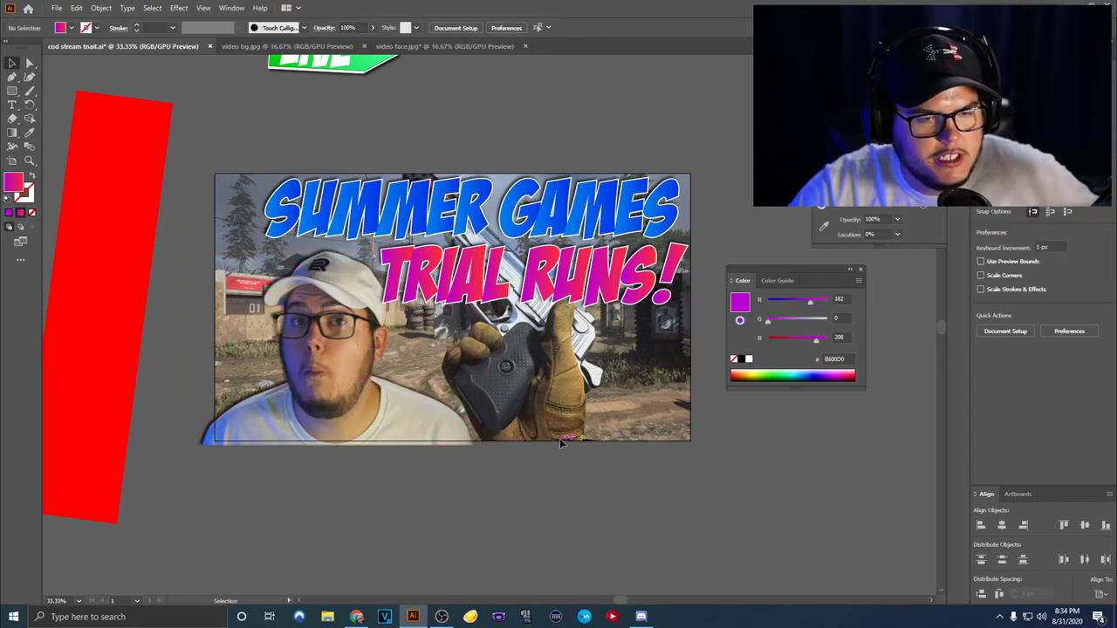
# Step: Move the red bar, the LIVE badge and the two green arrows farther away from the artboard
pyautogui.scroll(-2, 567, 444)
pyautogui.moveTo(608, 449); pyautogui.dragTo(585, 352)
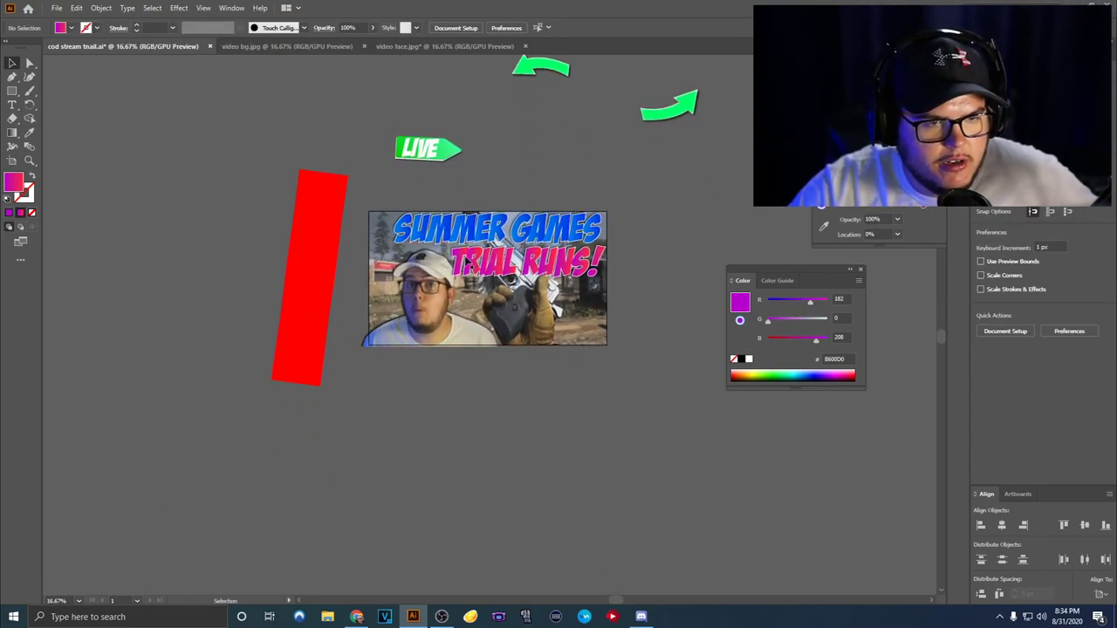
pyautogui.moveTo(314, 244); pyautogui.dragTo(238, 254)
pyautogui.moveTo(437, 150); pyautogui.dragTo(412, 120)
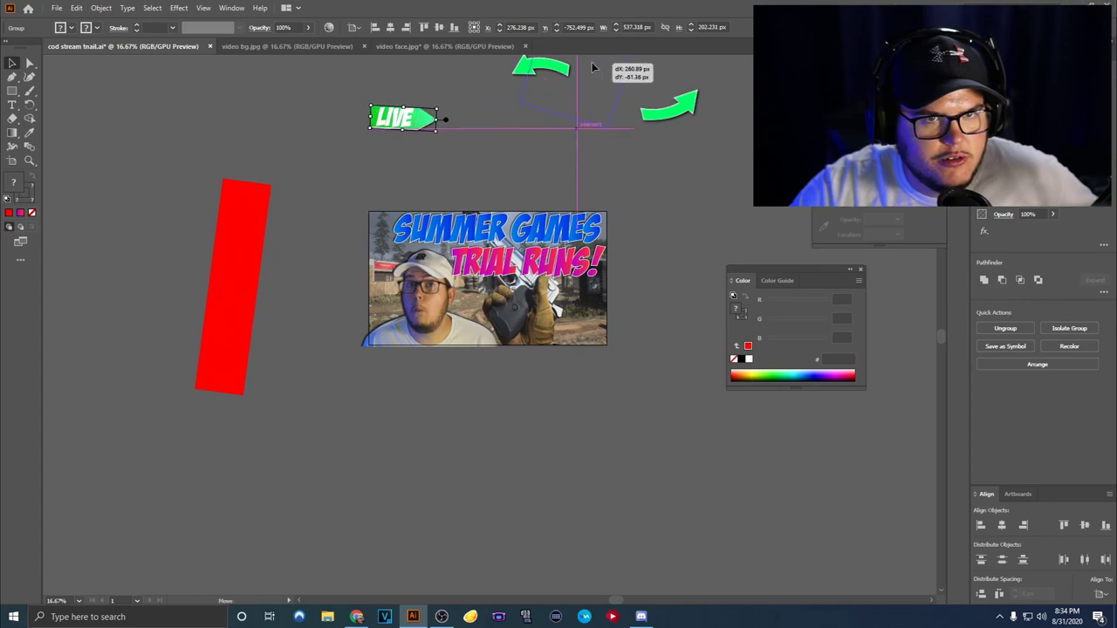
pyautogui.moveTo(541, 66); pyautogui.dragTo(572, 62)
pyautogui.moveTo(669, 104); pyautogui.dragTo(701, 102)
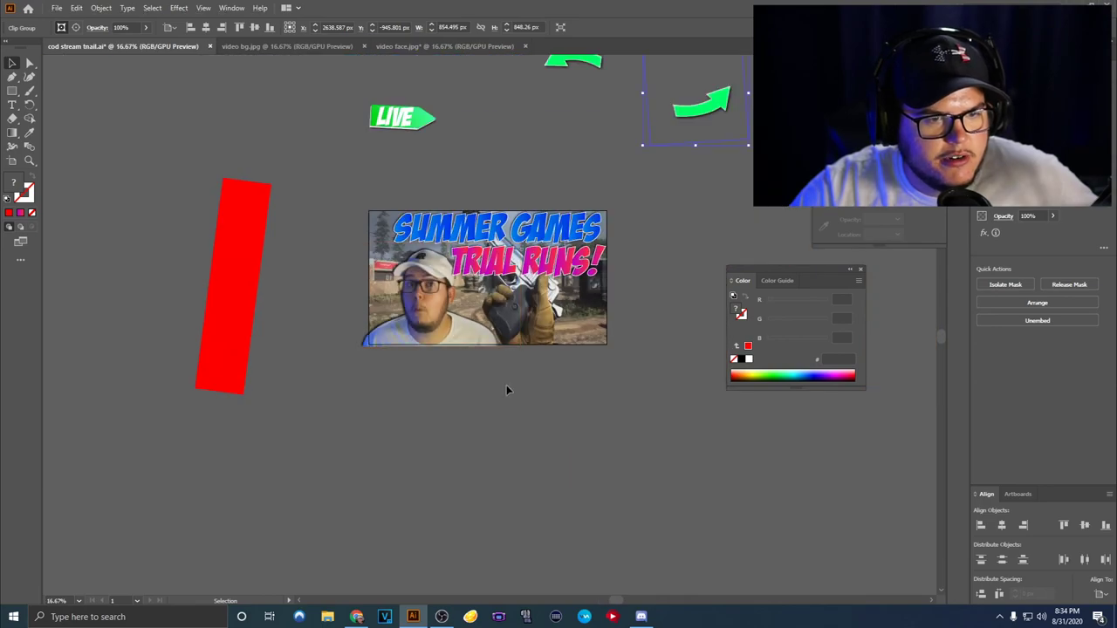
pyautogui.click(506, 385)
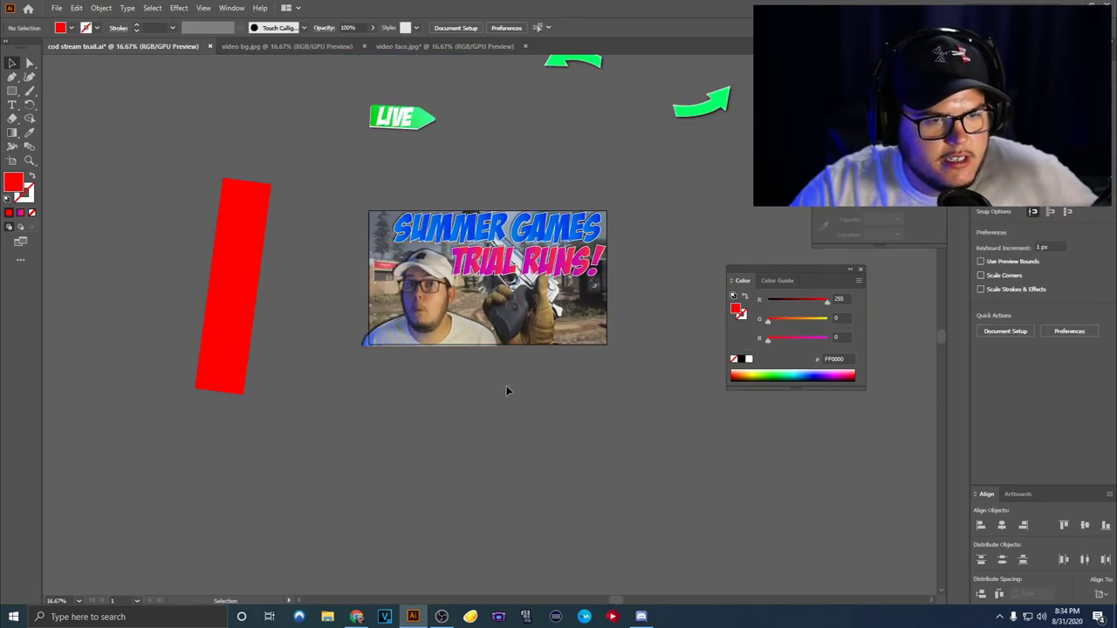
# Step: Save the thumbnail document under its existing name
pyautogui.scroll(-3, 506, 382)
pyautogui.scroll(4, 505, 377)
pyautogui.moveTo(481, 369); pyautogui.dragTo(531, 403)
pyautogui.click(57, 8)
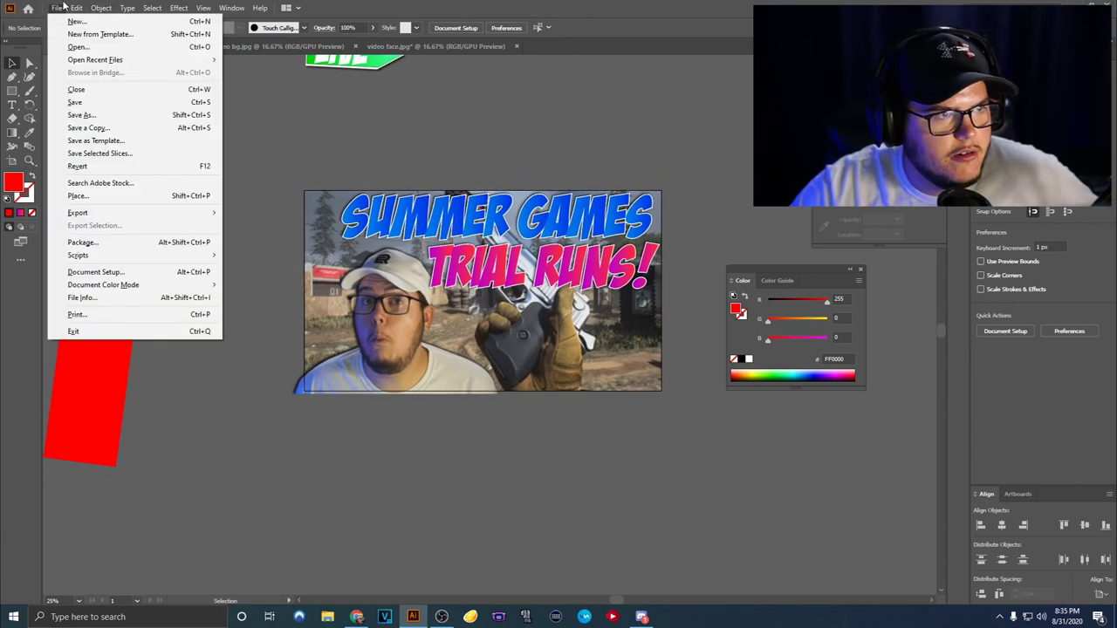
pyautogui.click(87, 99)
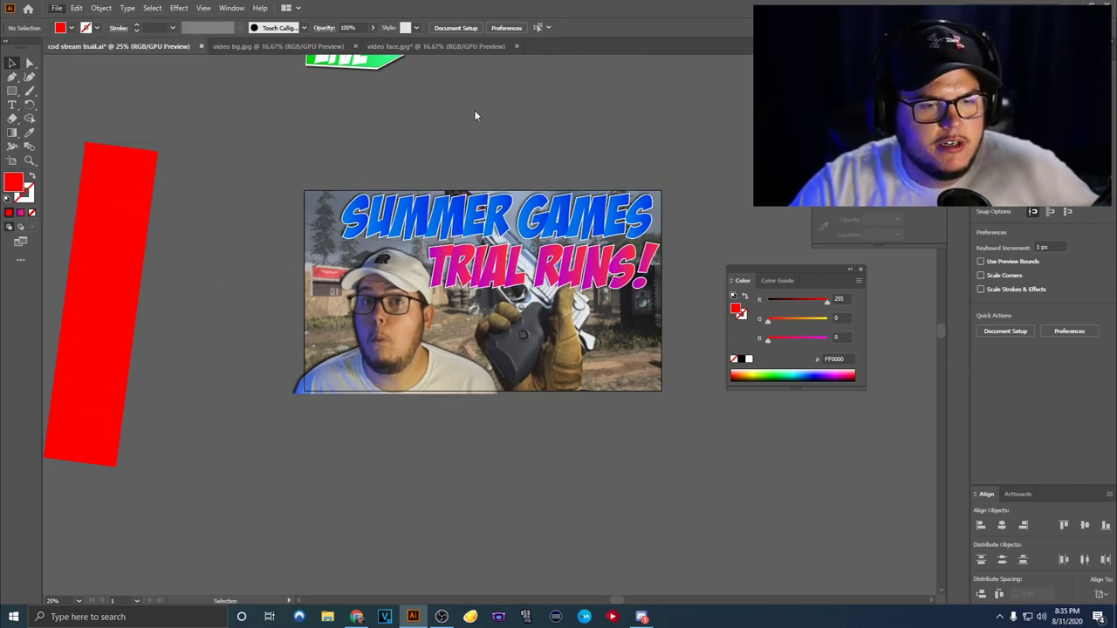